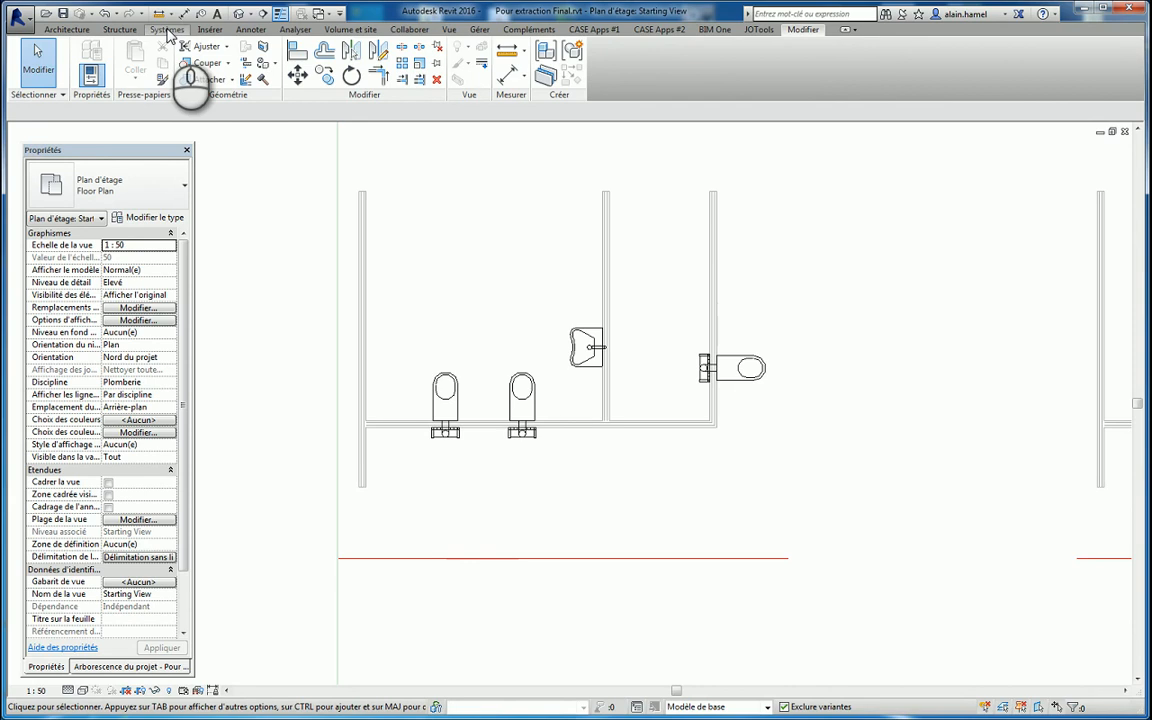
# Step: Draw a horizontal 100 mm diameter sanitary pipe at 0.0 mm offset behind the two side-by-side toilets, ending between them
pyautogui.click(168, 33)
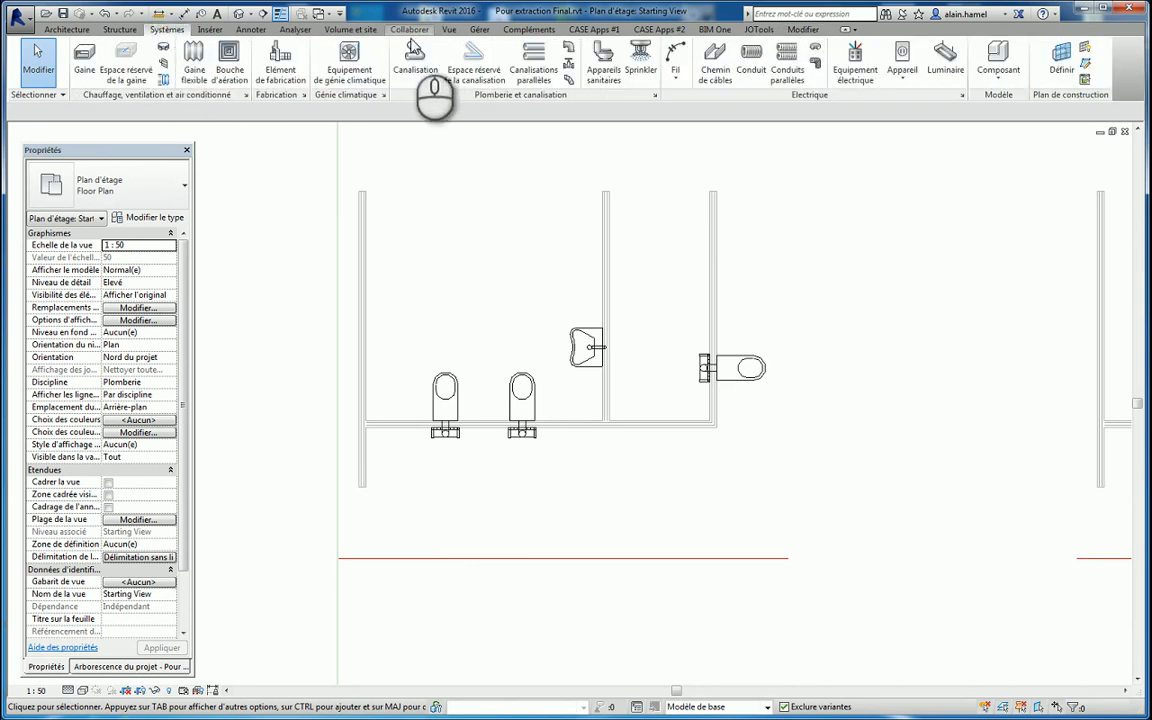
pyautogui.click(411, 48)
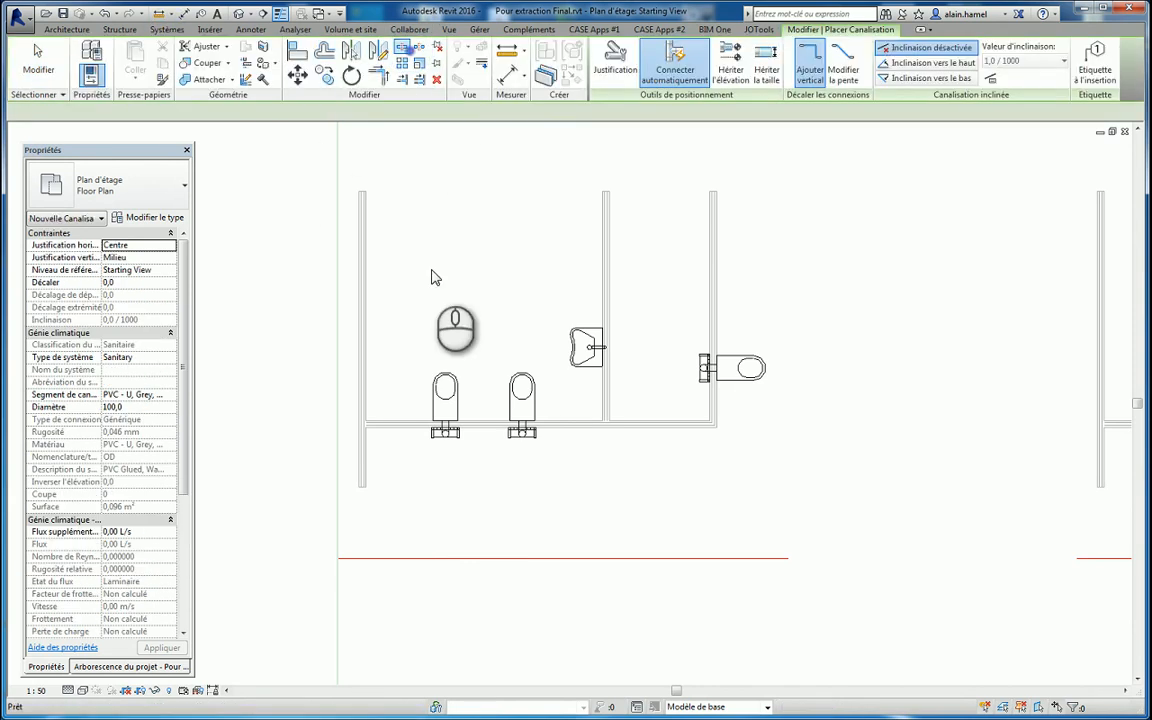
pyautogui.click(399, 477)
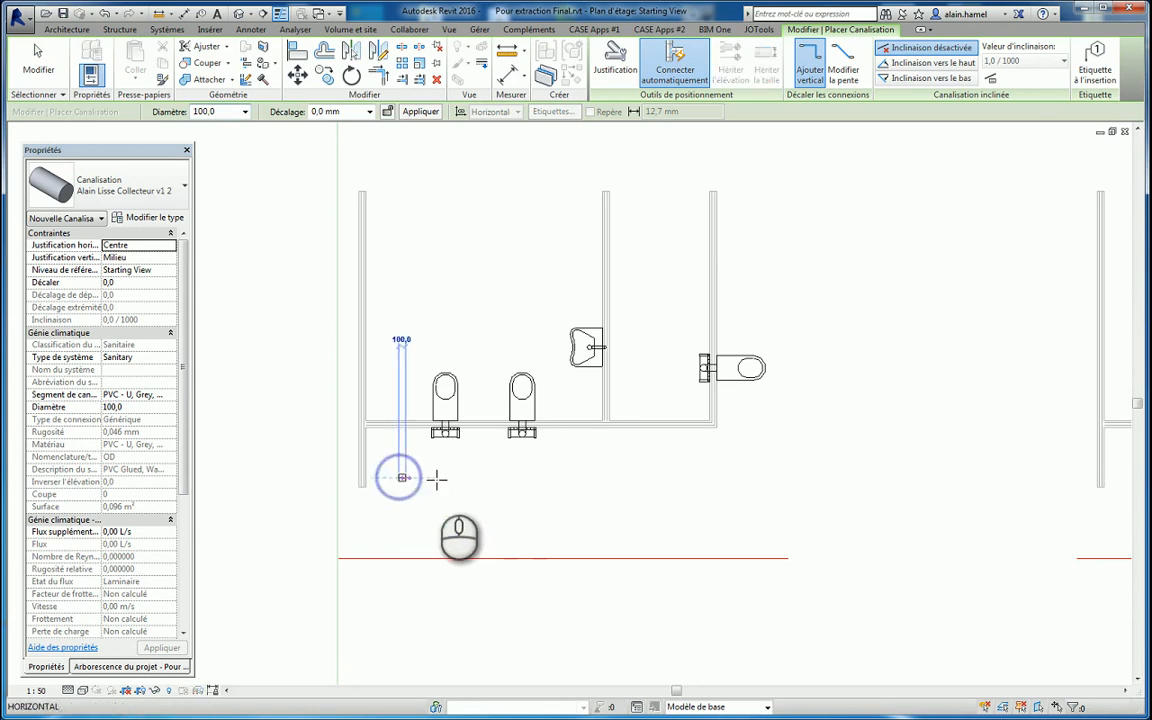
pyautogui.click(483, 477)
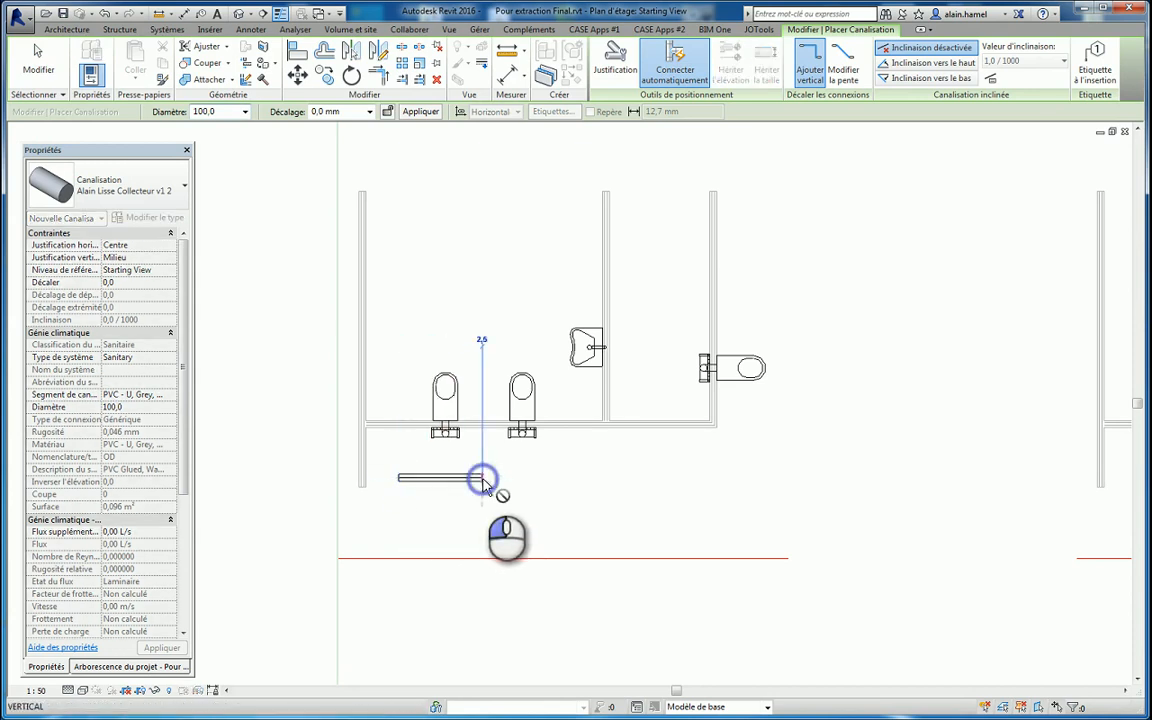
# Step: Continue the pipe run at 125 mm diameter past the washbasin wall, turning it 90° down across the red line
pyautogui.click(245, 111)
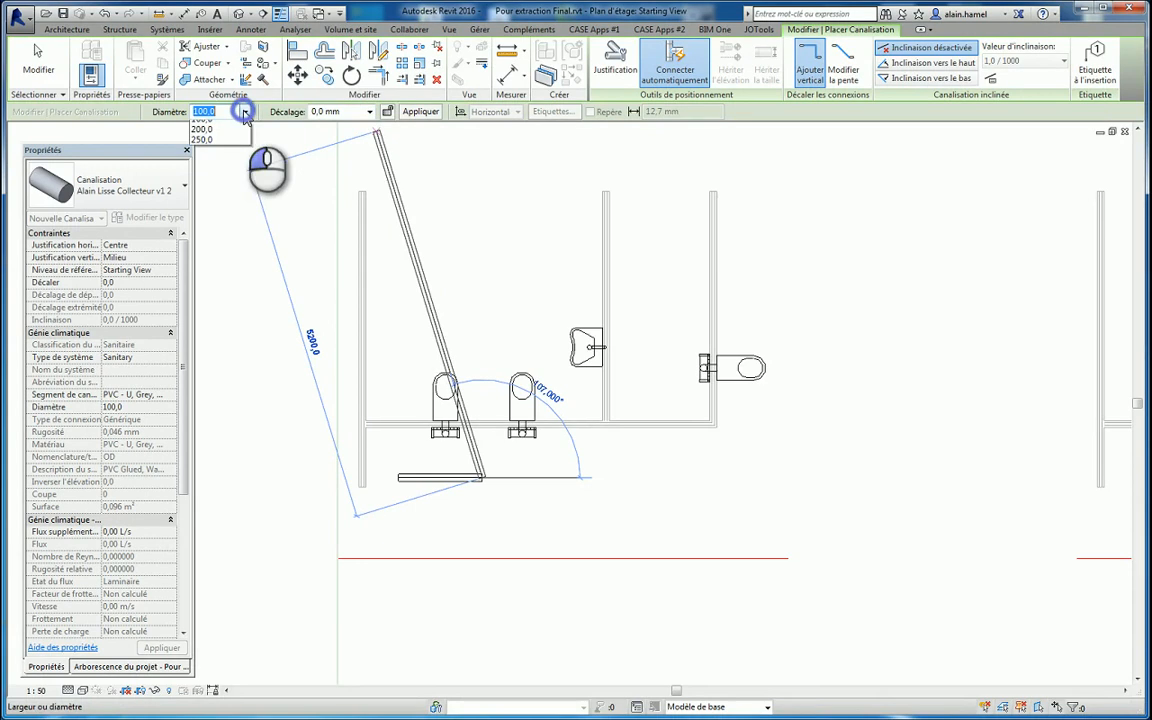
pyautogui.click(224, 210)
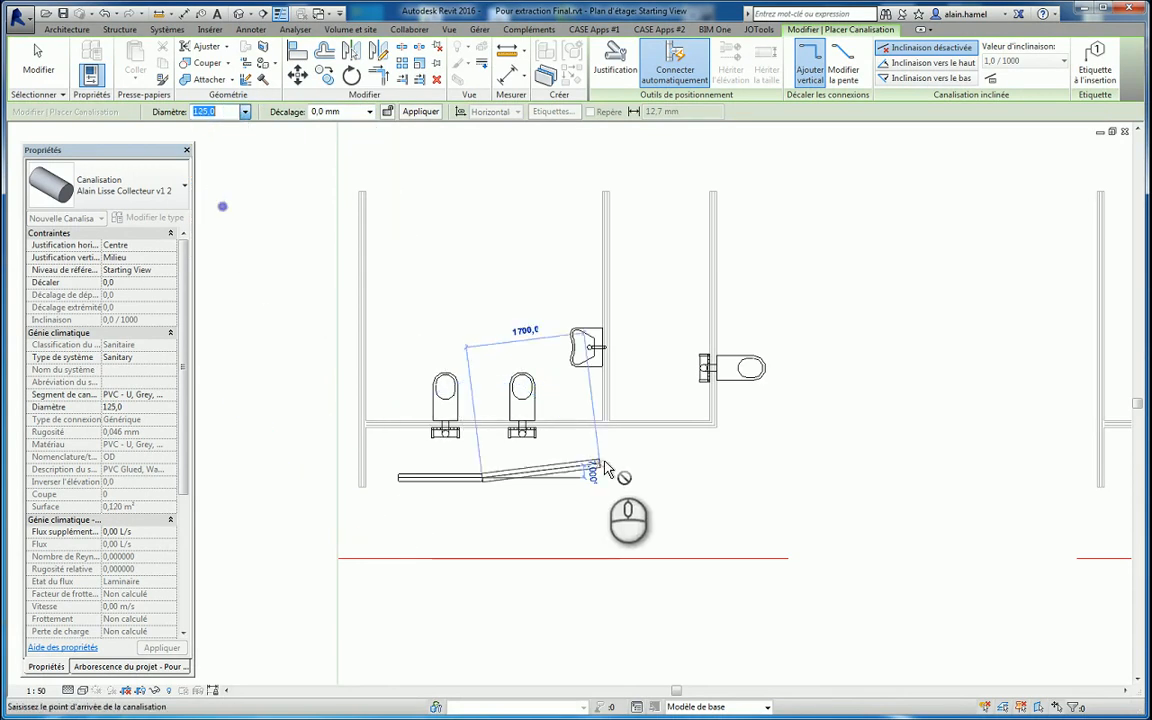
pyautogui.click(652, 479)
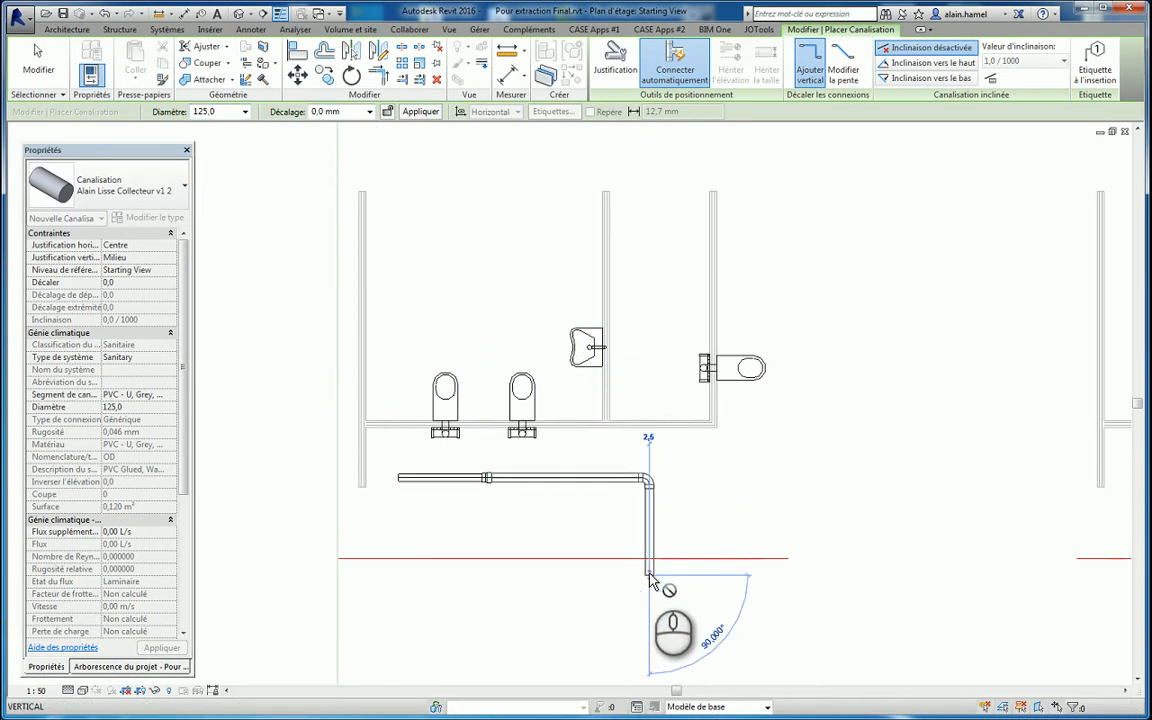
pyautogui.click(651, 578)
pyautogui.press('Escape')
pyautogui.press('Escape')
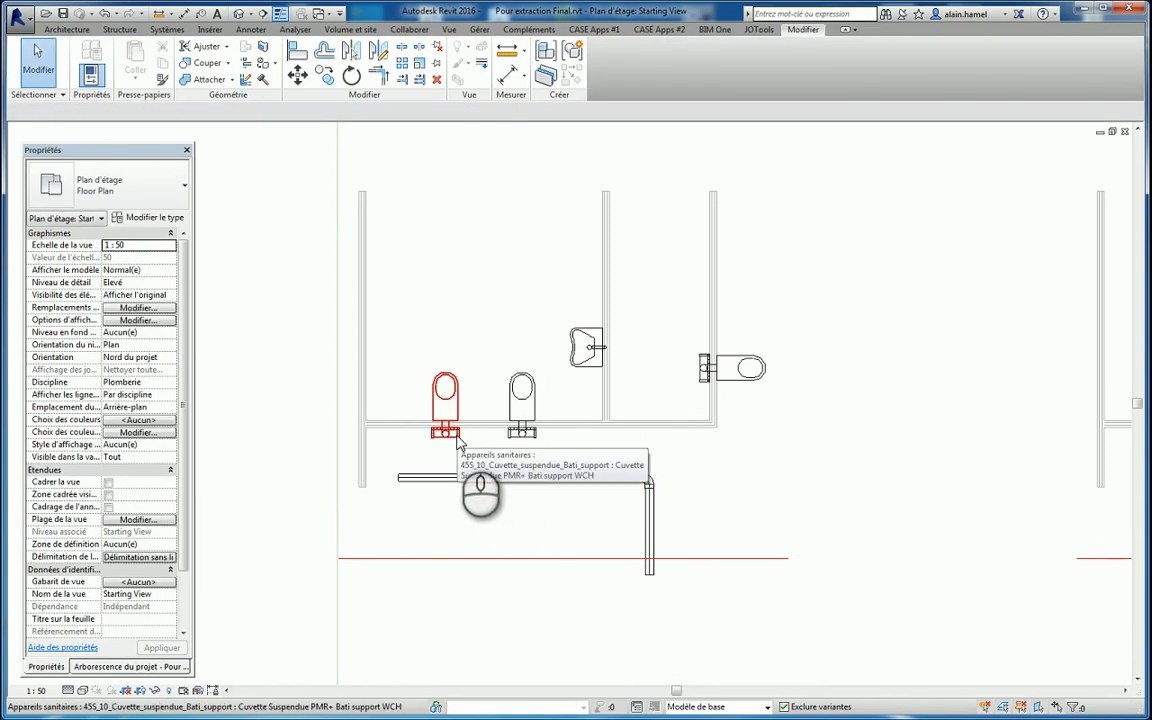
# Step: Connect the leftmost toilet's 100 mm Sanitaire connector into the 100 mm section of the horizontal pipe
pyautogui.click(457, 396)
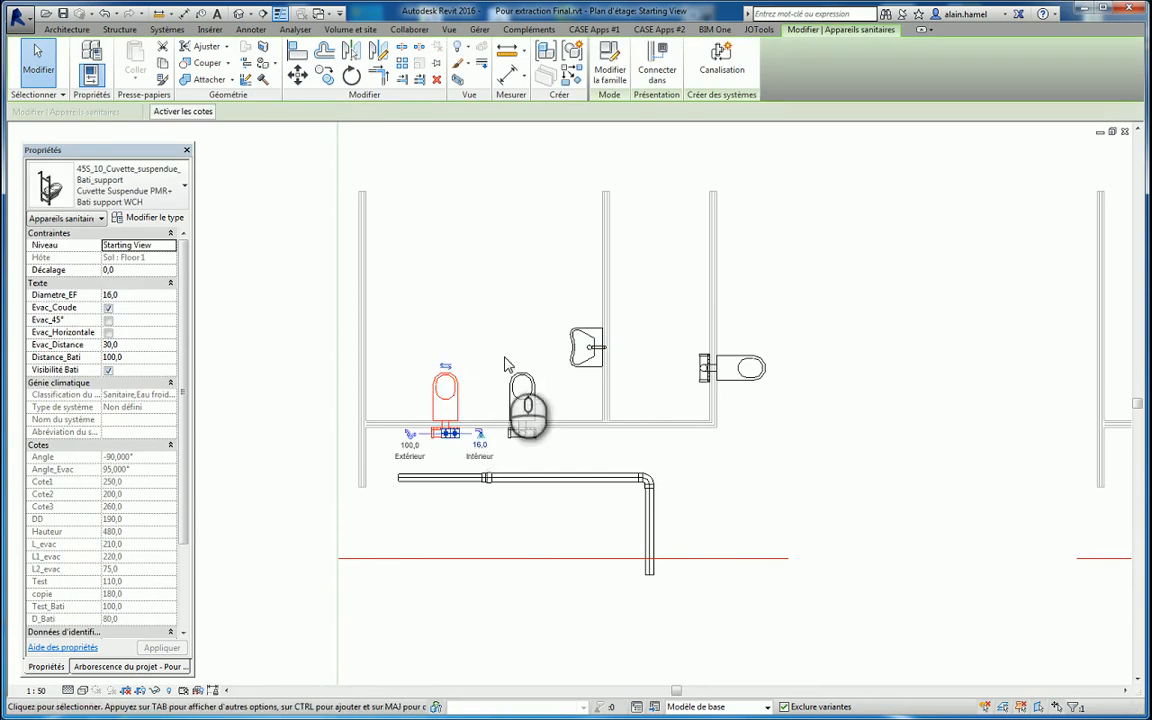
pyautogui.click(659, 66)
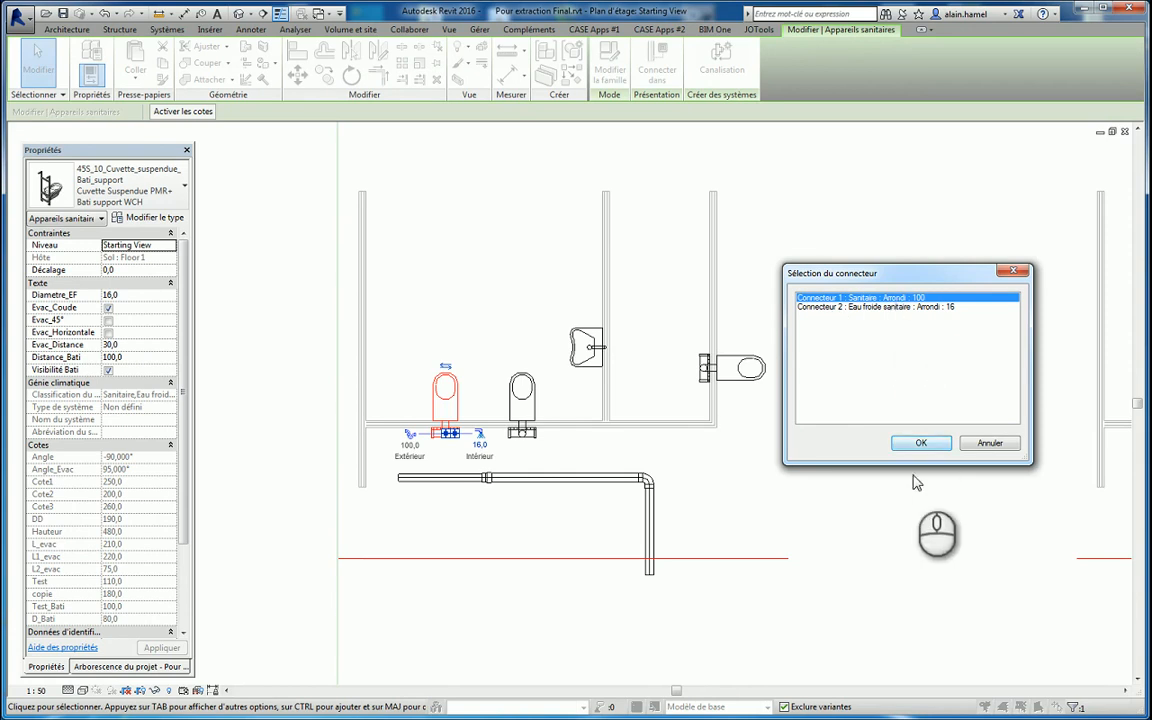
pyautogui.click(922, 443)
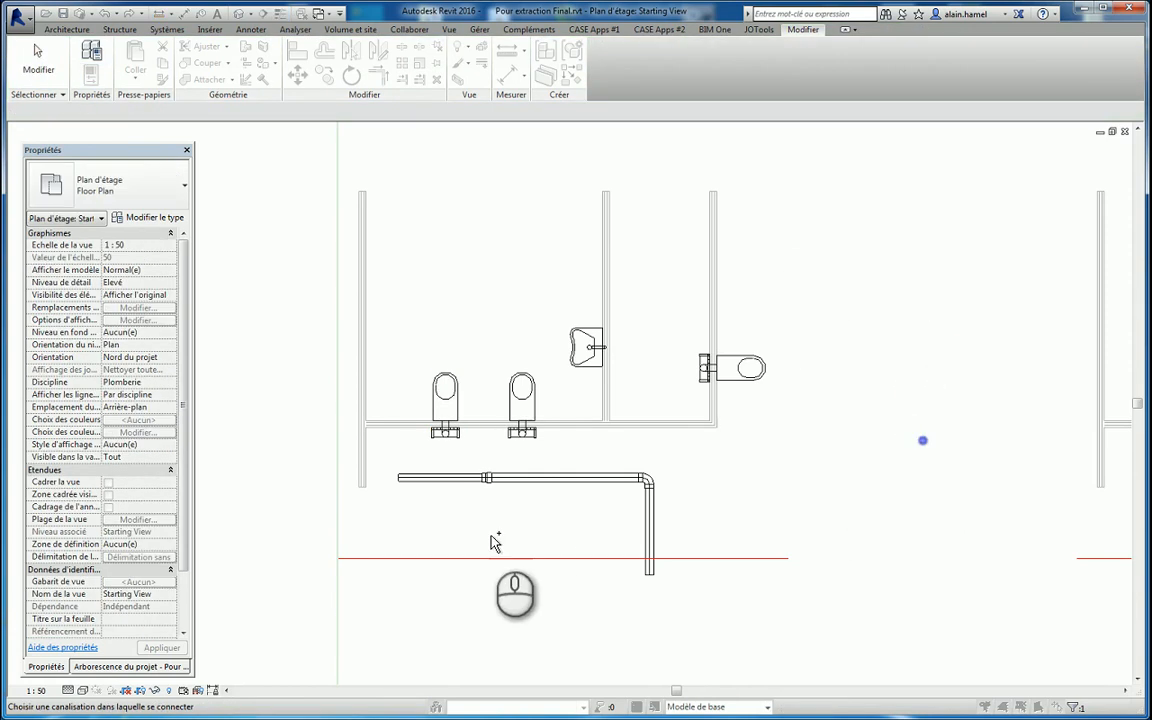
pyautogui.click(448, 477)
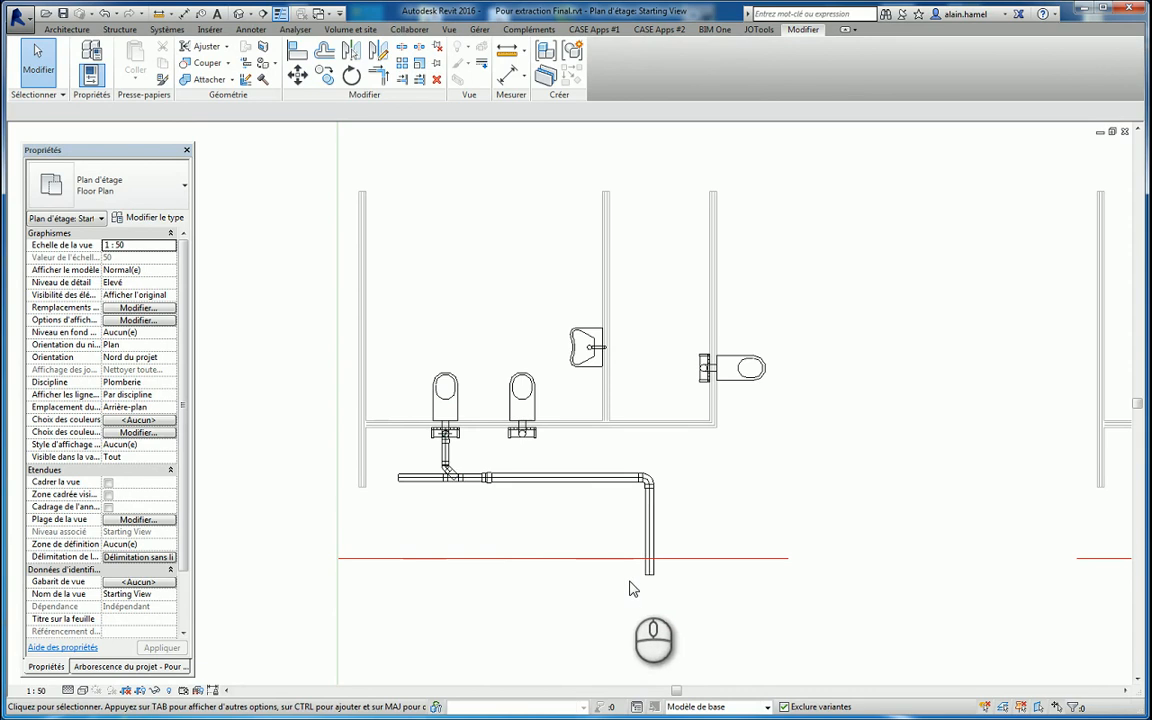
# Step: Connect the second toilet's 100 mm Sanitaire connector into the 125 mm section of the horizontal pipe
pyautogui.click(526, 433)
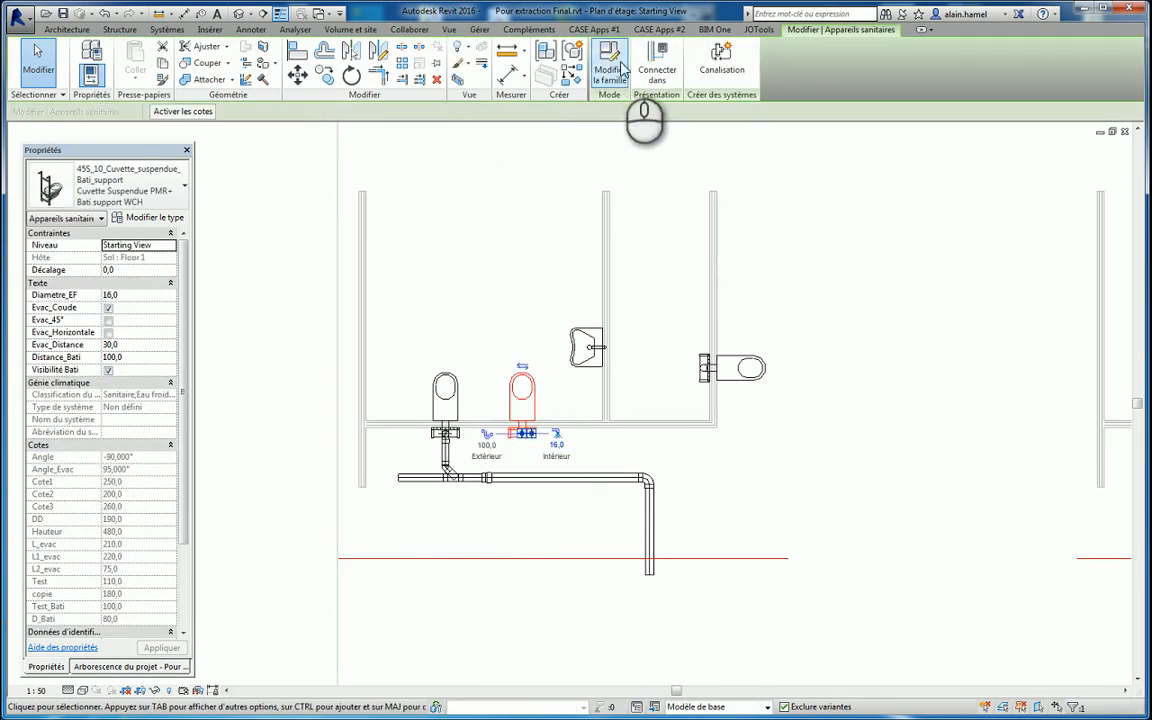
pyautogui.click(655, 62)
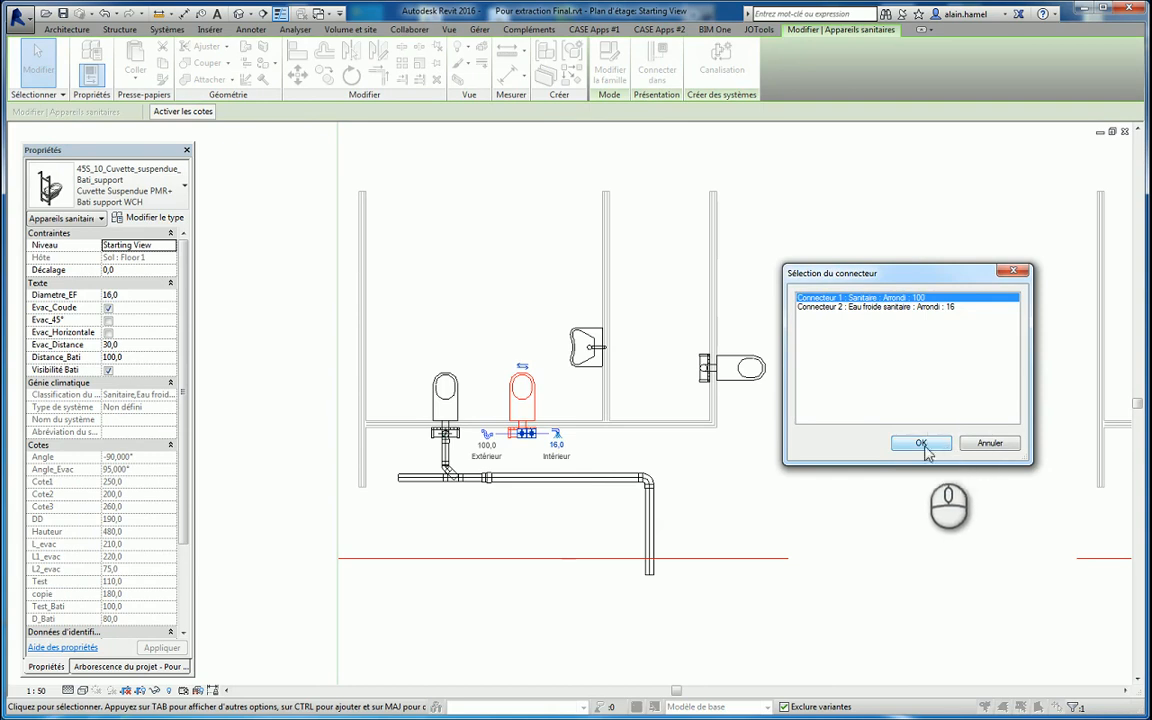
pyautogui.click(925, 442)
pyautogui.click(535, 481)
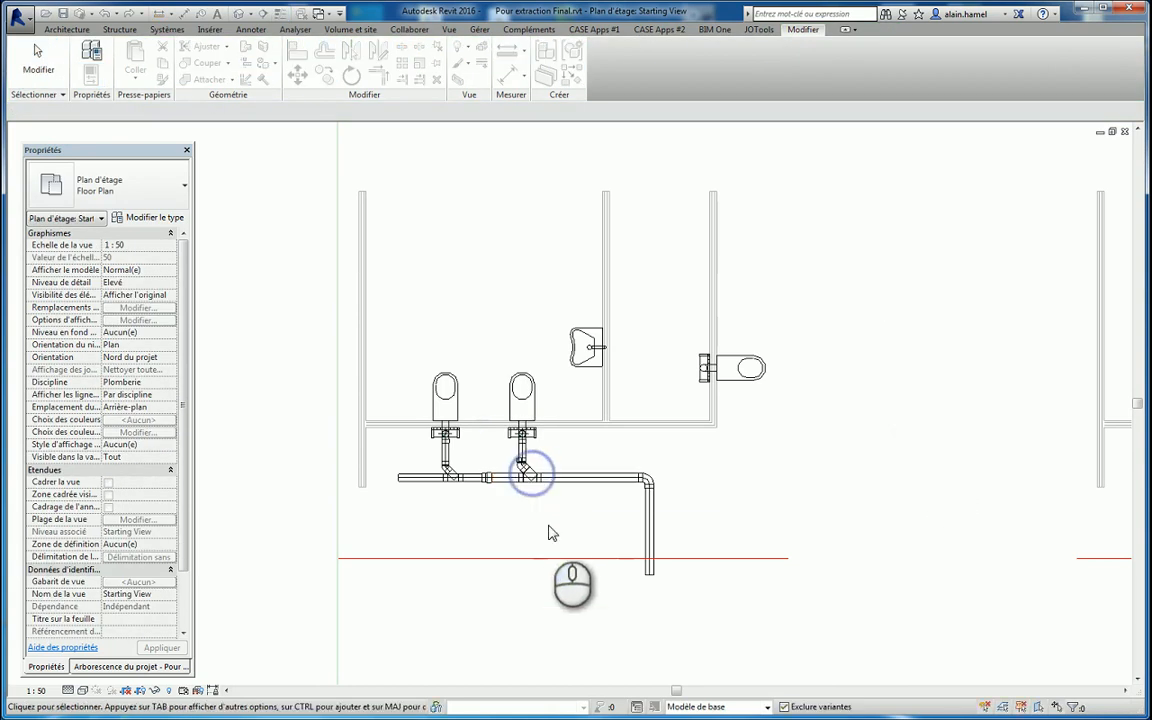
# Step: Connect the washbasin's 32 mm Sanitaire connector into the horizontal 125 mm pipe and inspect the resulting branch fitting
pyautogui.click(588, 356)
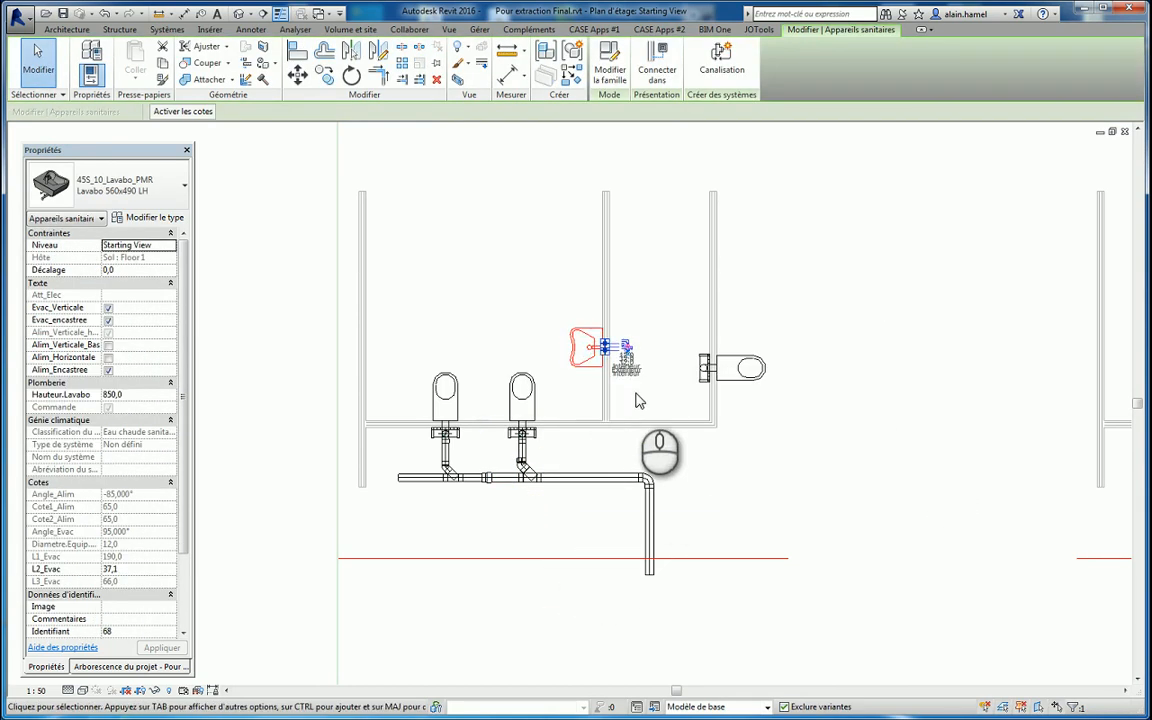
pyautogui.click(658, 62)
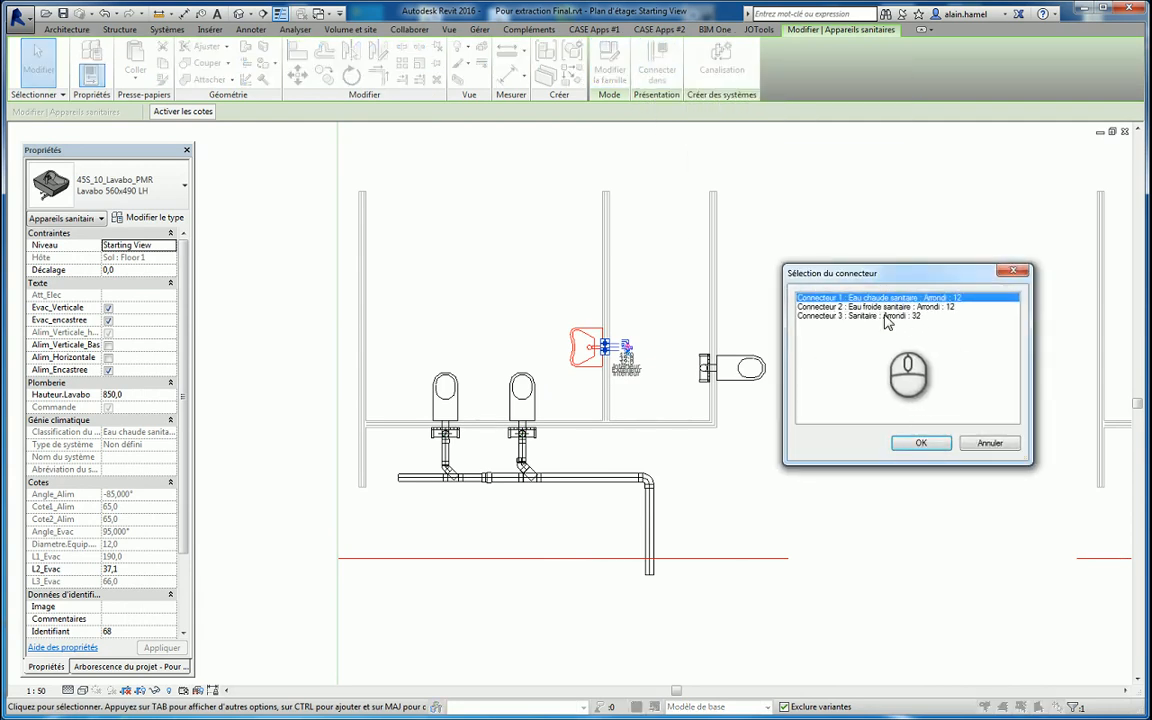
pyautogui.click(886, 316)
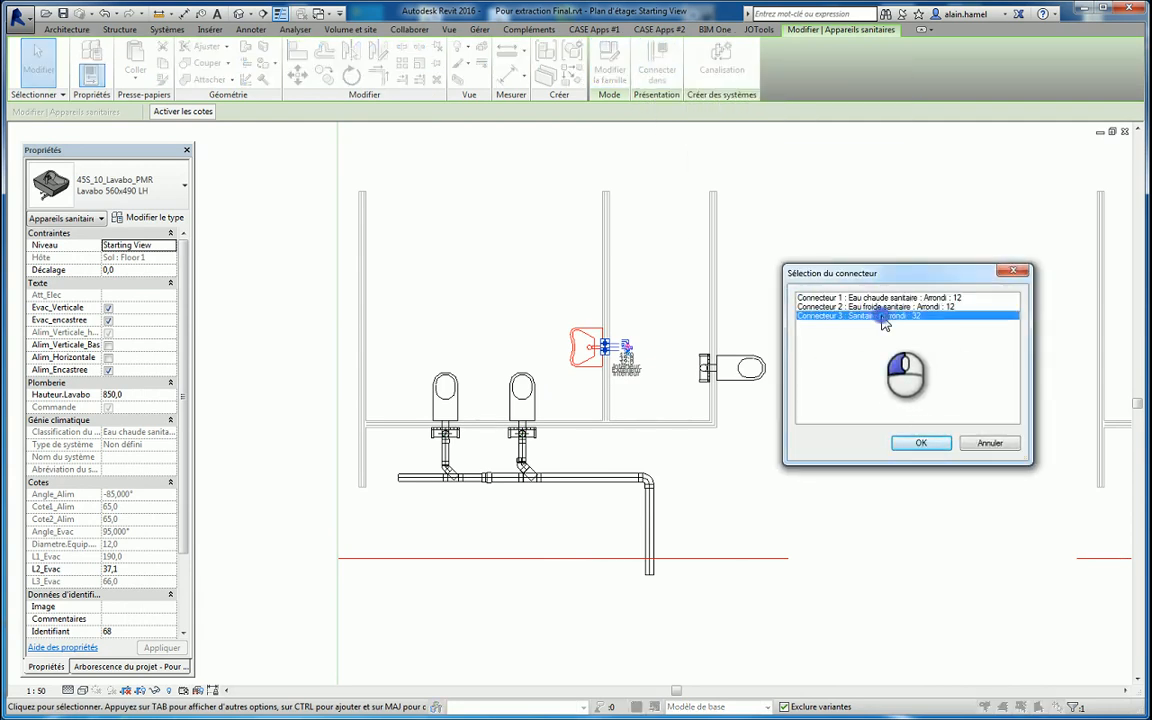
pyautogui.click(921, 443)
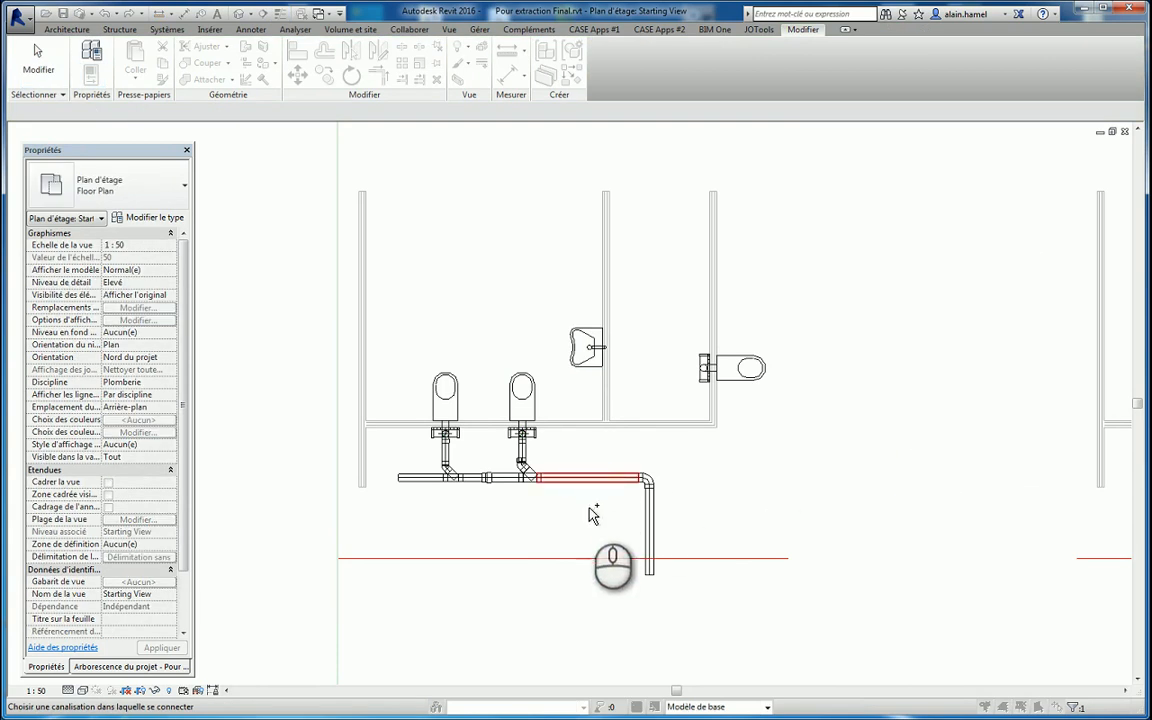
pyautogui.scroll(3, 600, 510)
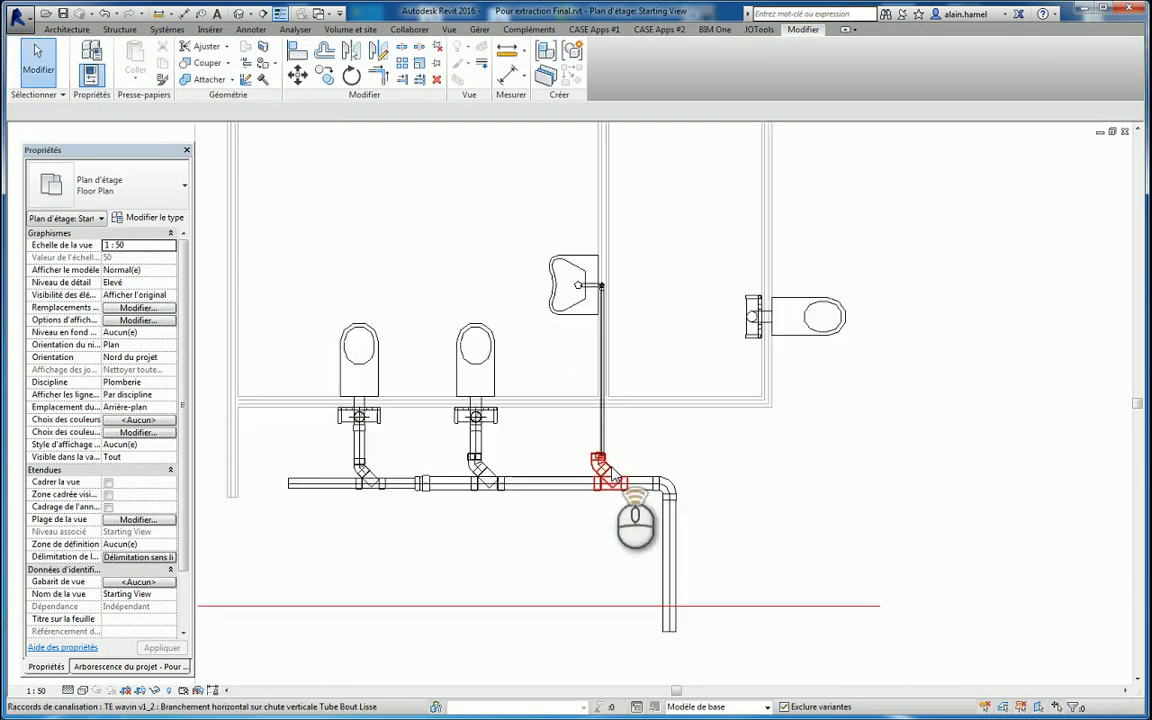
pyautogui.scroll(2, 612, 514)
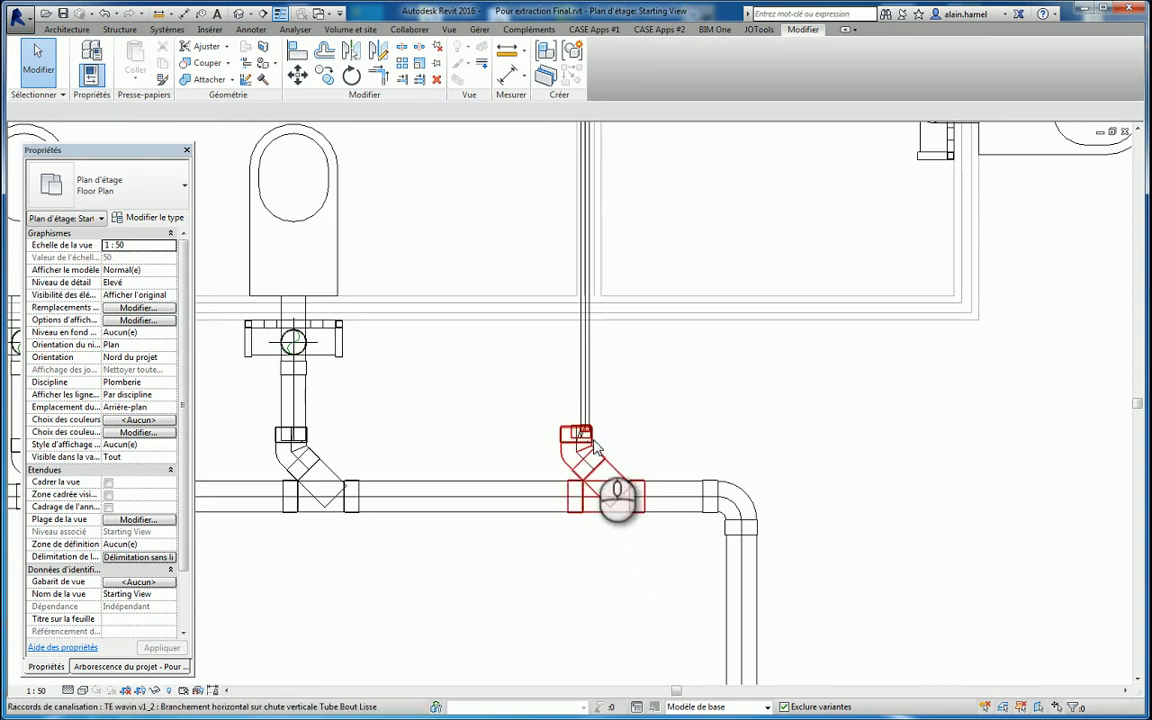
pyautogui.scroll(-3, 580, 495)
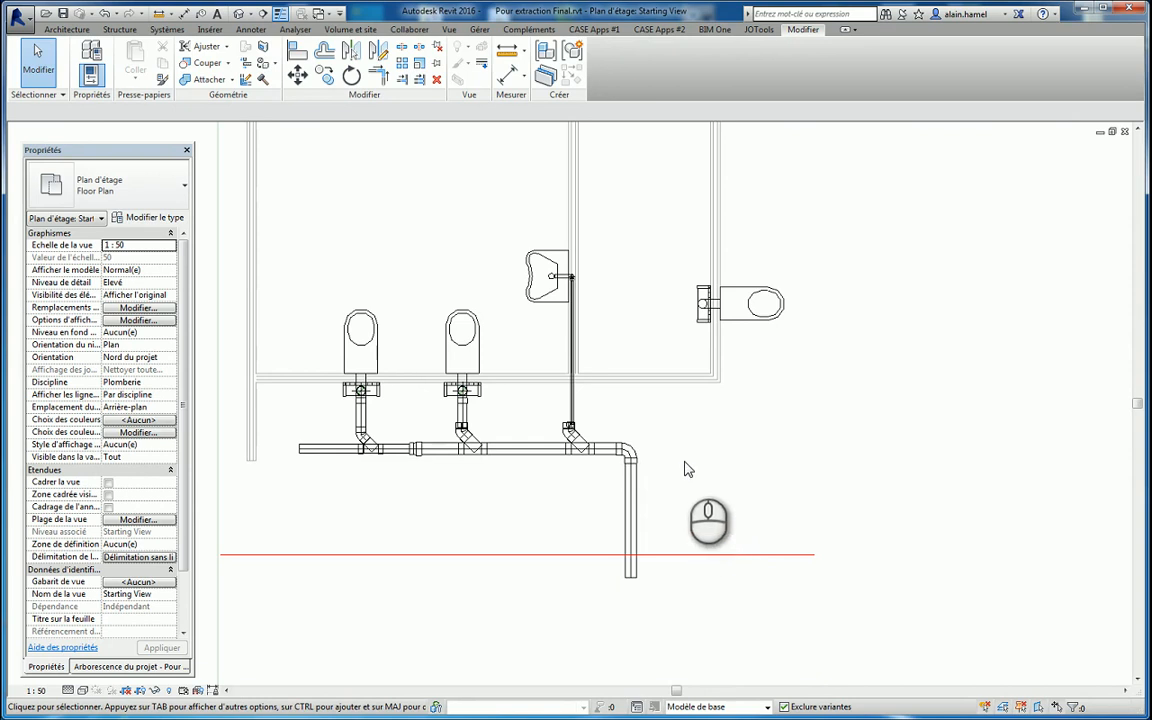
# Step: Try to connect the rightmost toilet's 100 mm Sanitaire connector into the vertical 125 mm pipe
pyautogui.click(736, 325)
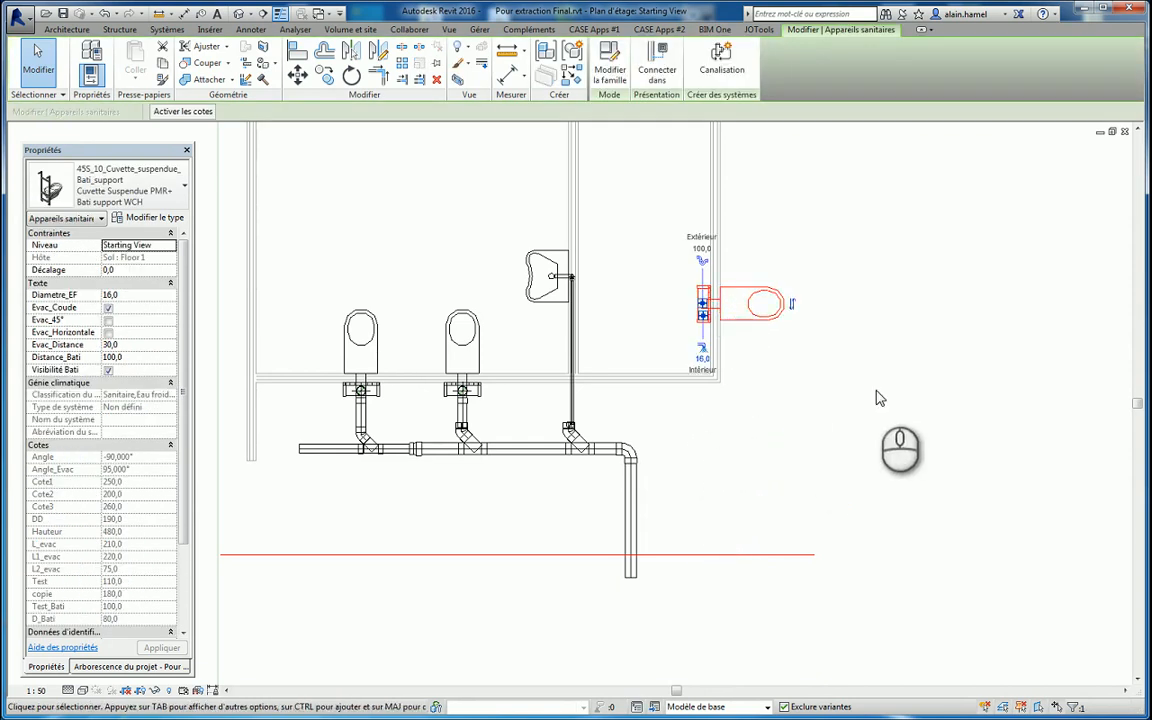
pyautogui.click(660, 66)
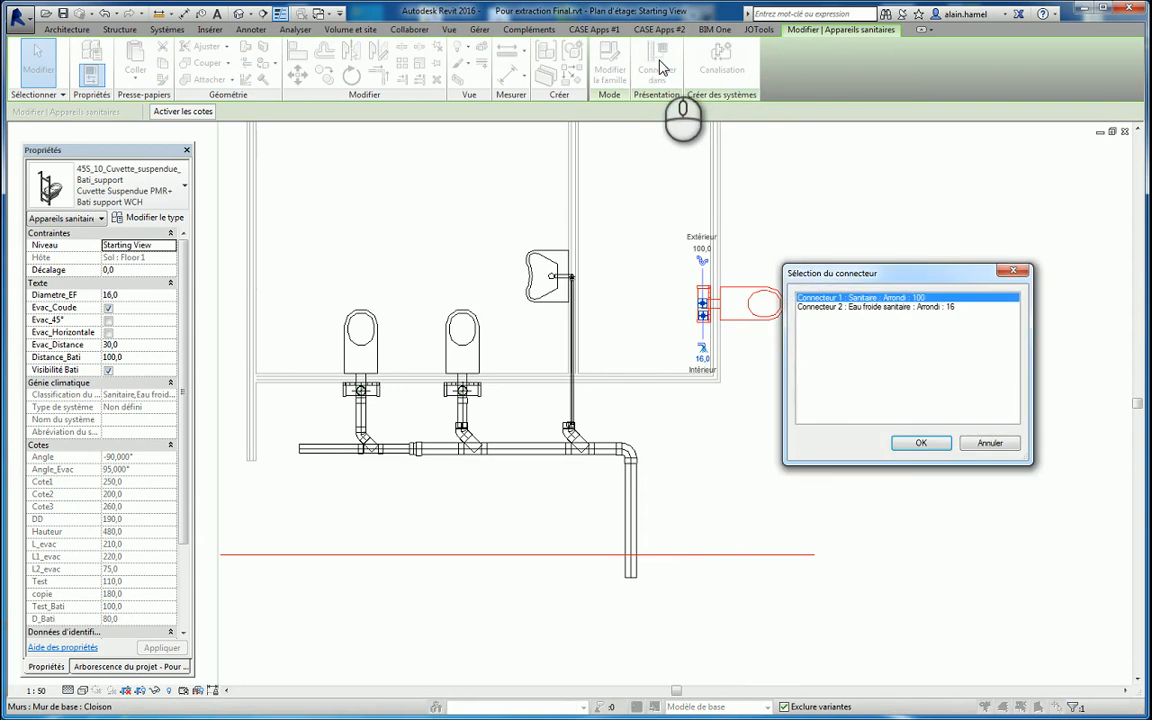
pyautogui.click(921, 444)
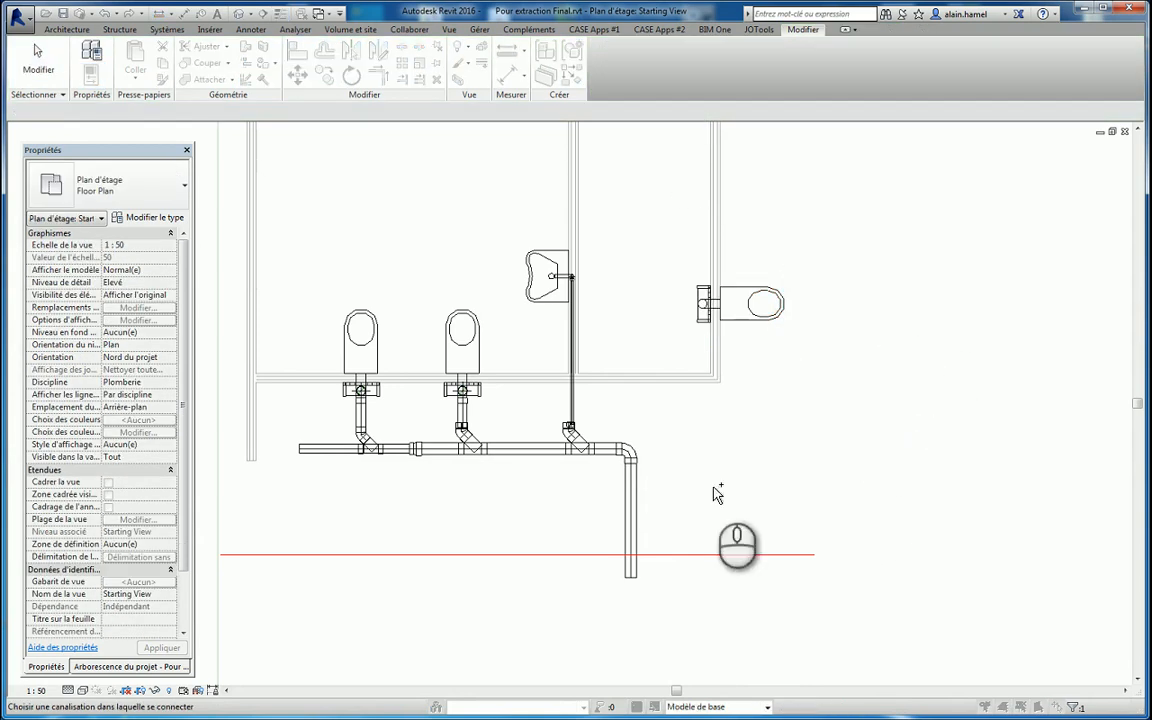
pyautogui.click(634, 503)
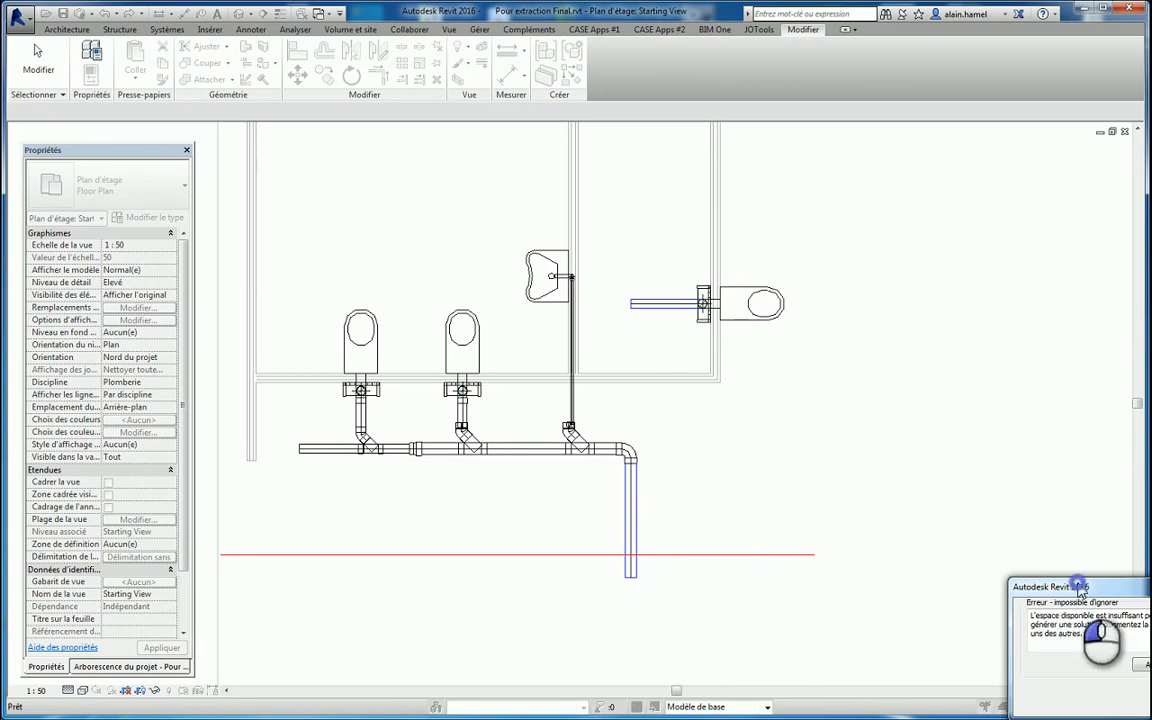
pyautogui.moveTo(1077, 586); pyautogui.dragTo(773, 445)
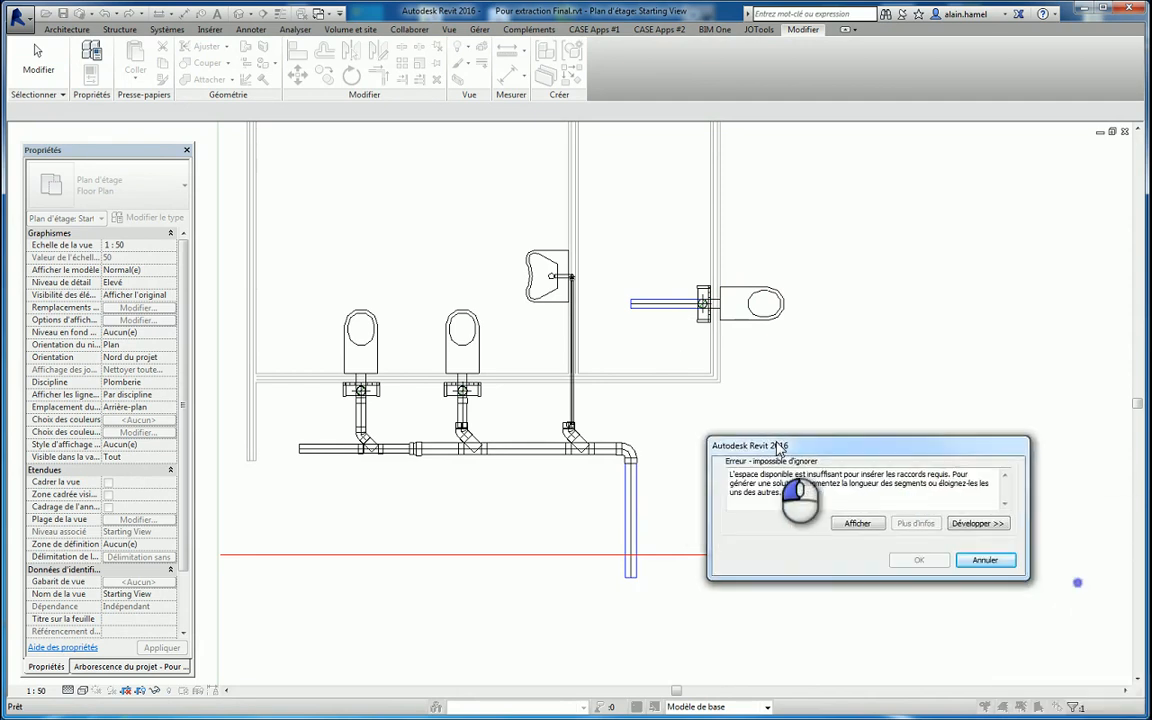
pyautogui.click(1000, 560)
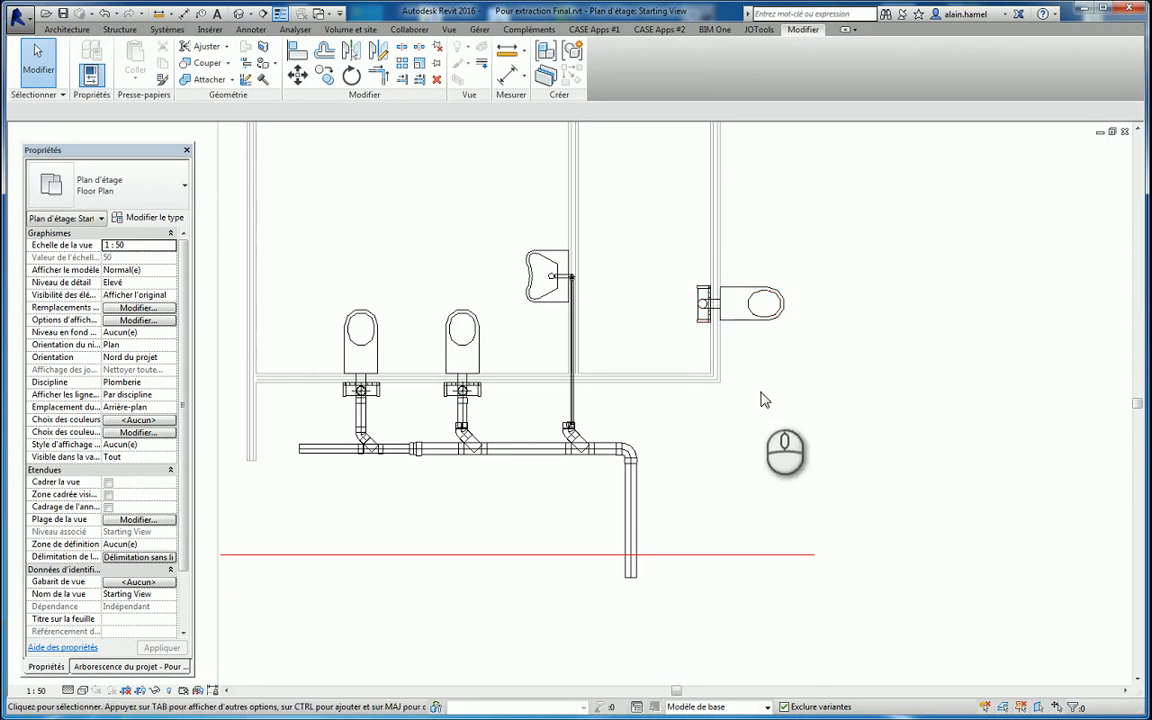
# Step: Draw a 100 mm pipe at 0,0 mm offset from the rightmost toilet, about 1900 mm down the plan, and across into the vertical 125 mm pipe
pyautogui.click(770, 323)
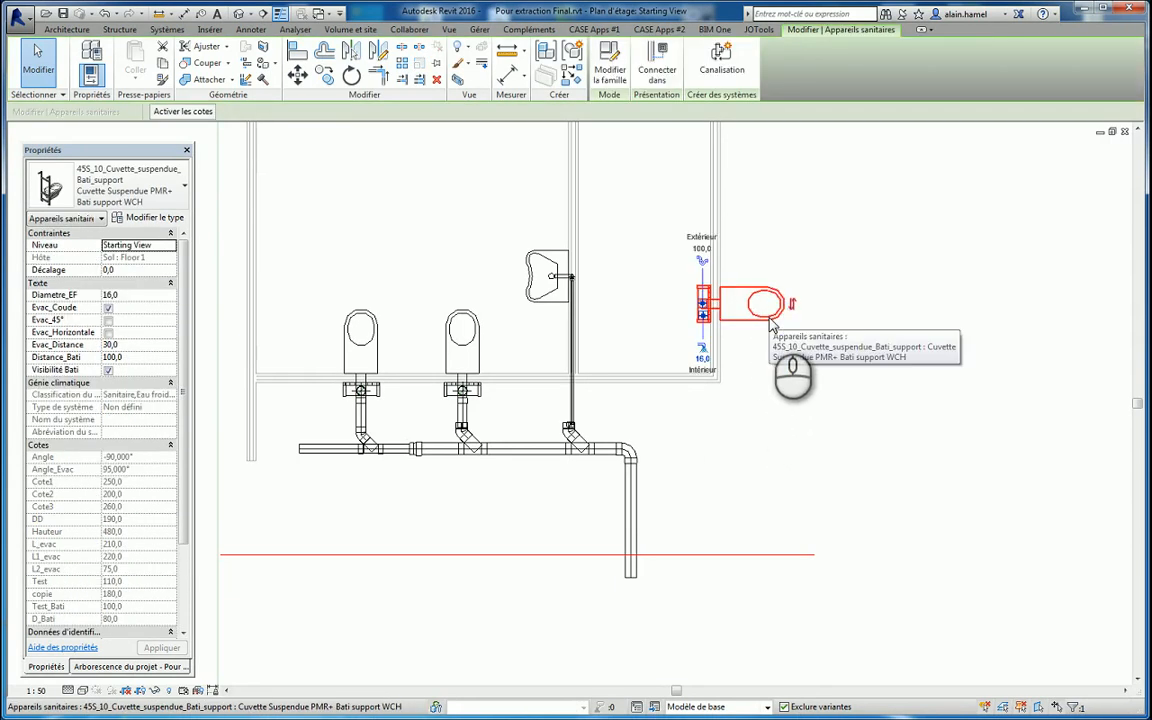
pyautogui.click(632, 495)
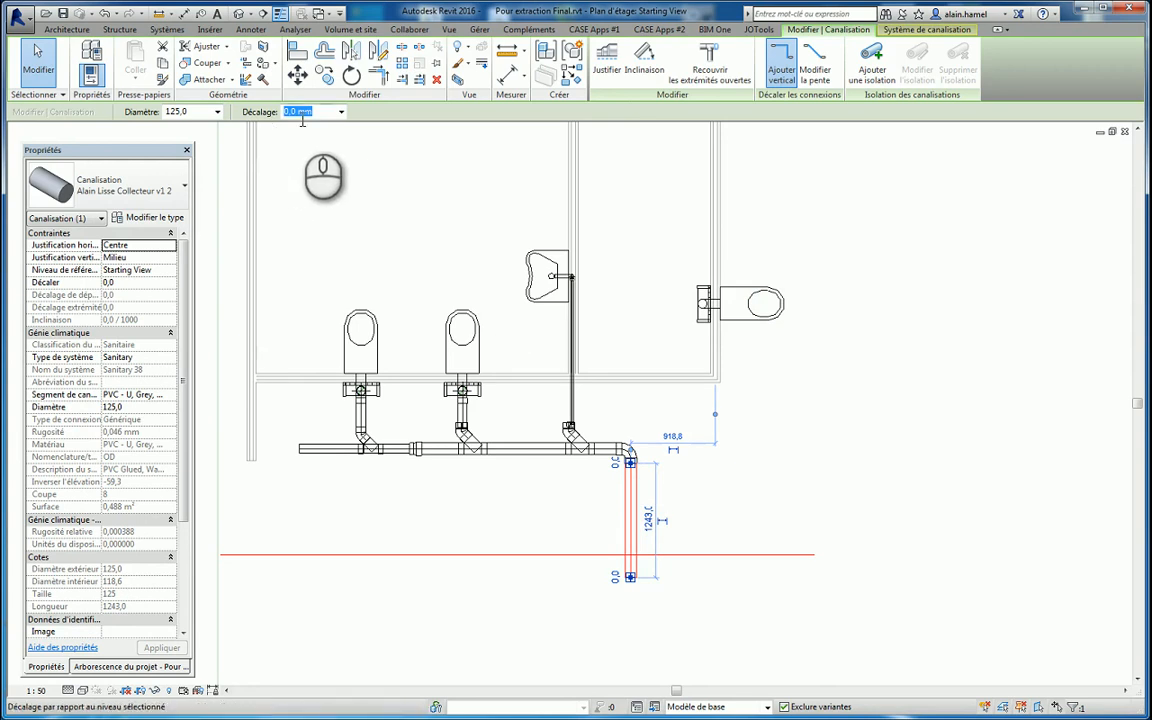
pyautogui.click(765, 305)
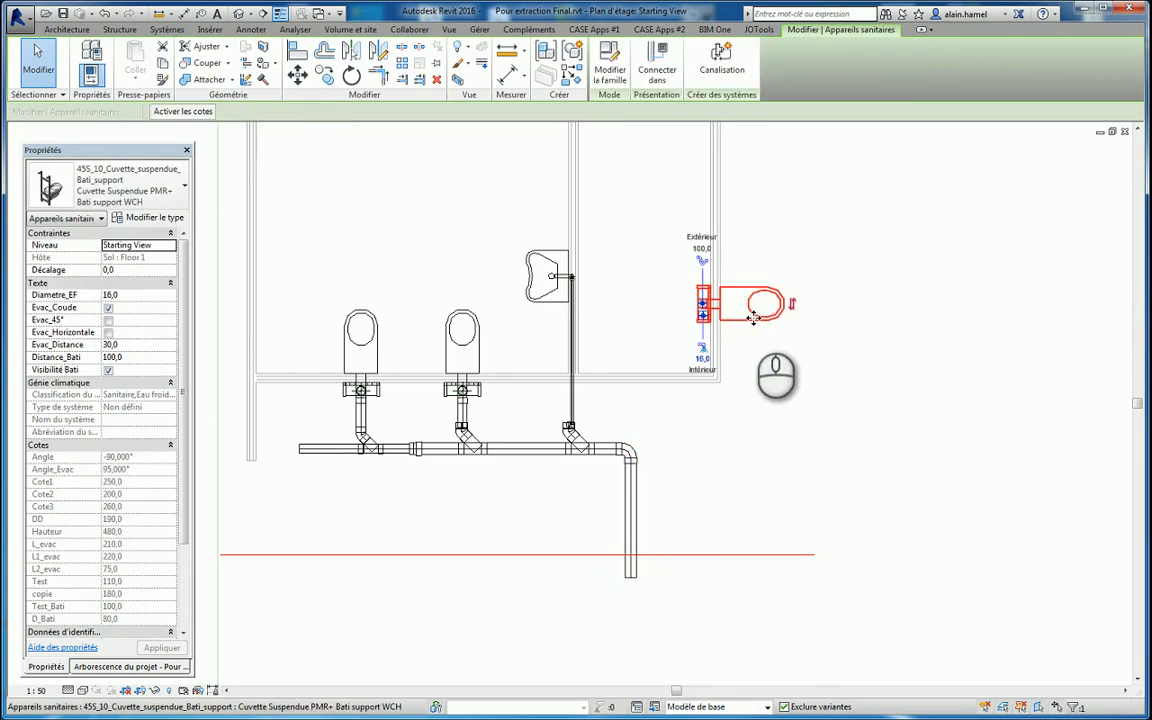
pyautogui.click(703, 264)
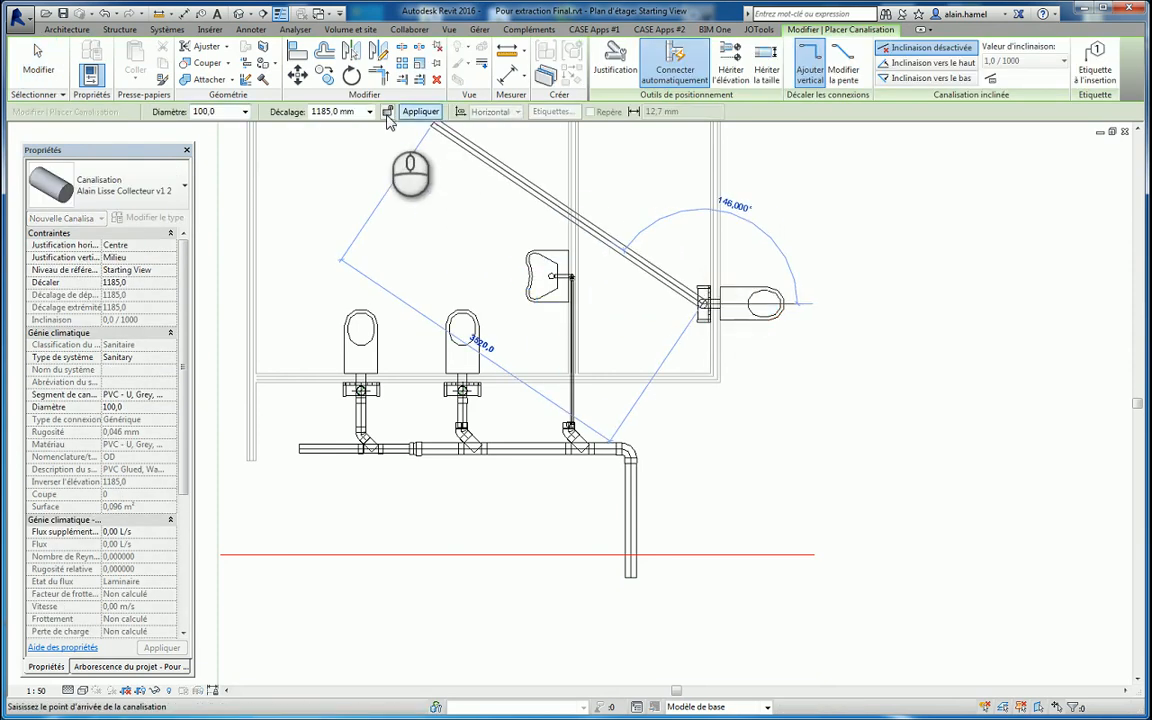
pyautogui.click(369, 111)
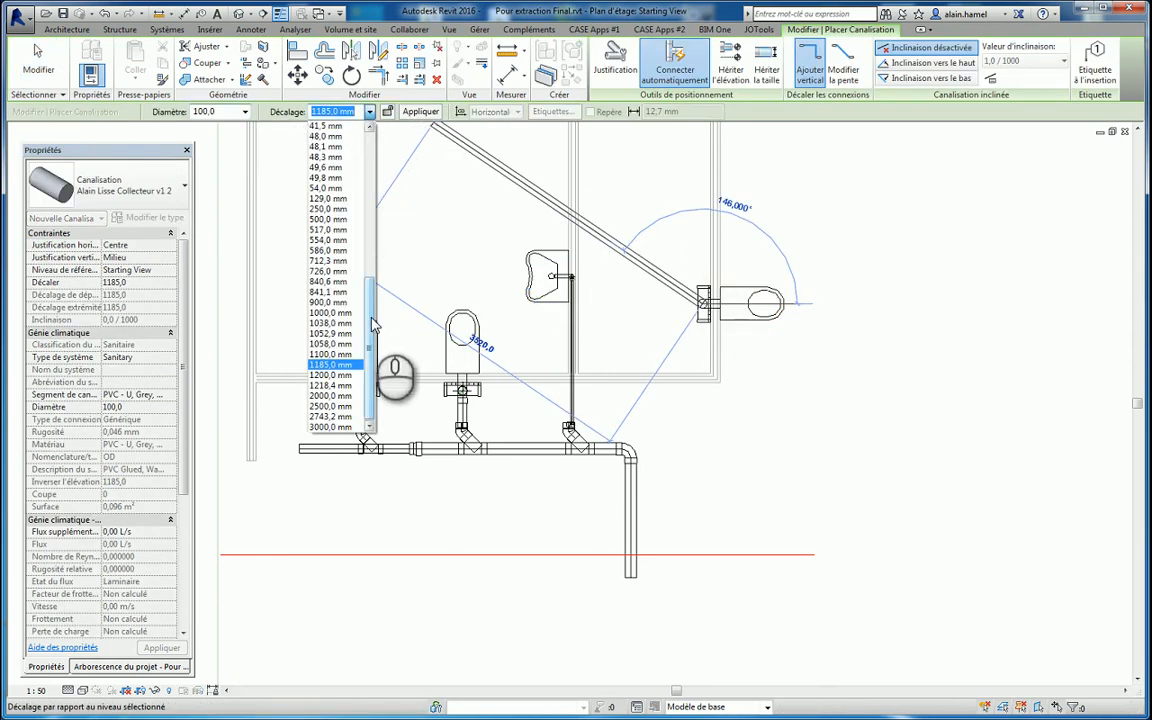
pyautogui.moveTo(372, 320); pyautogui.dragTo(378, 185)
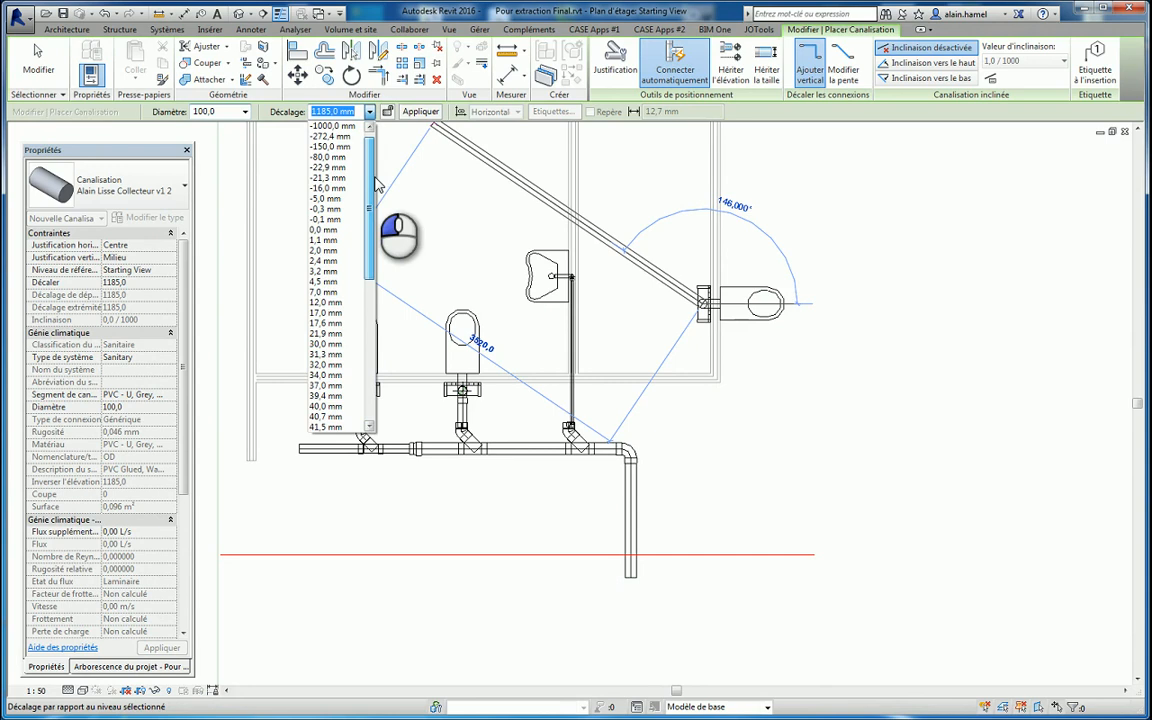
pyautogui.click(330, 230)
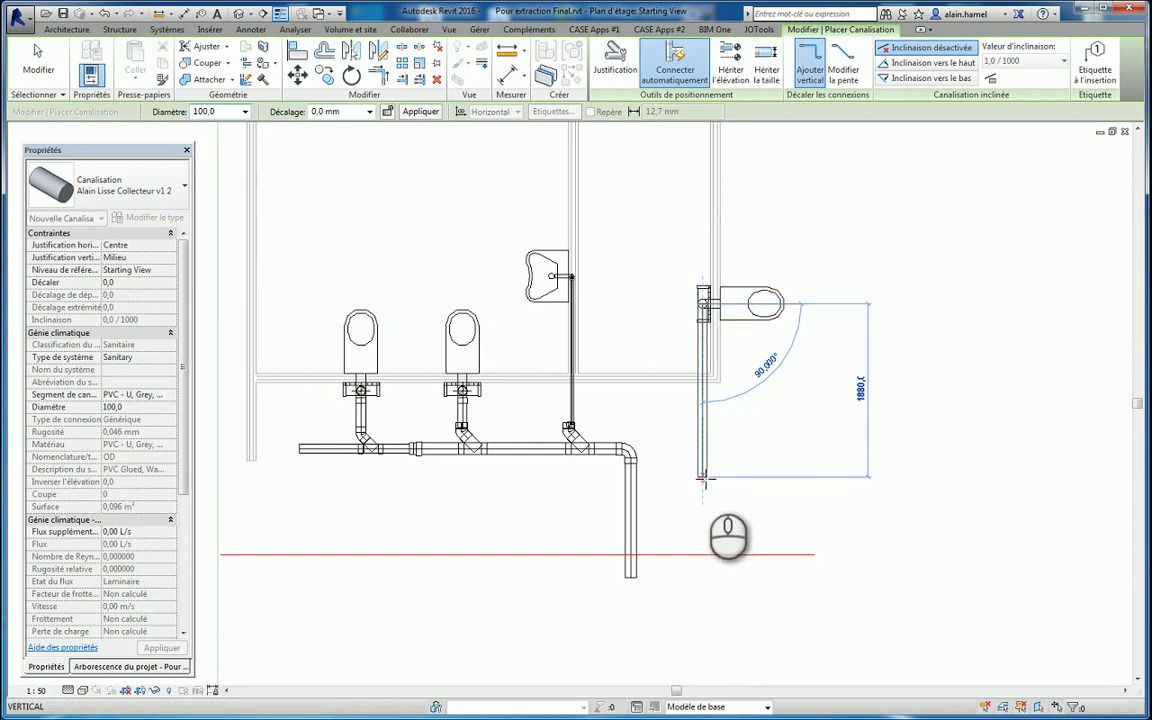
pyautogui.click(699, 487)
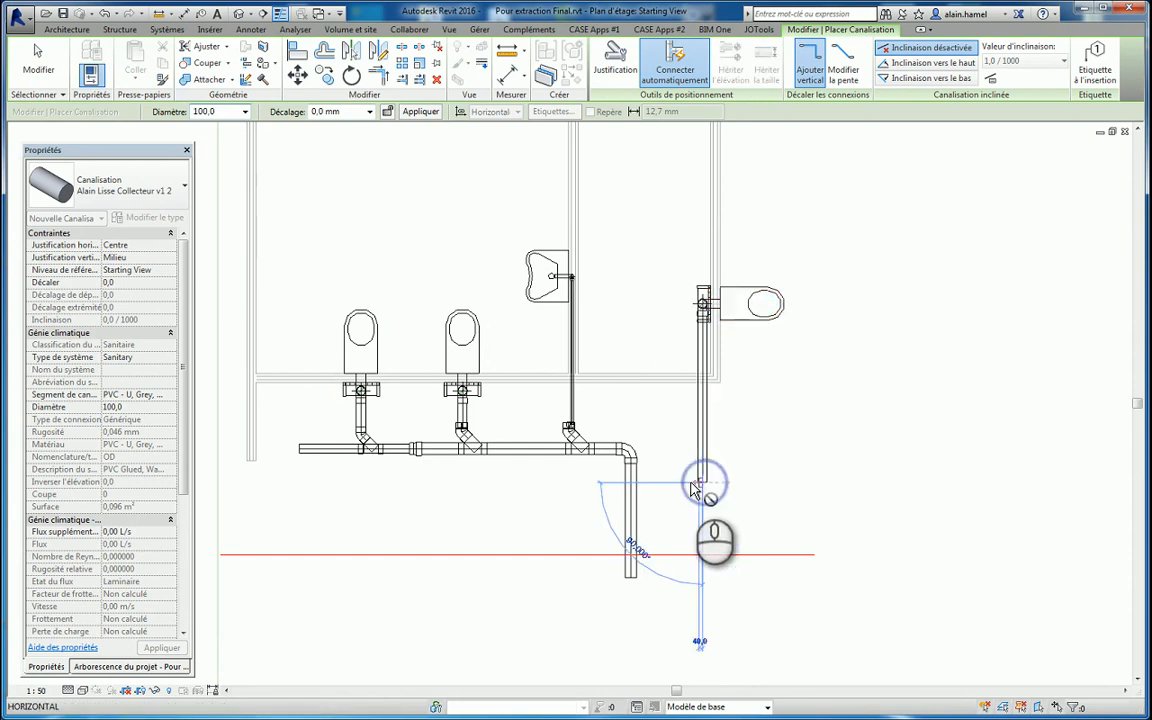
pyautogui.click(632, 485)
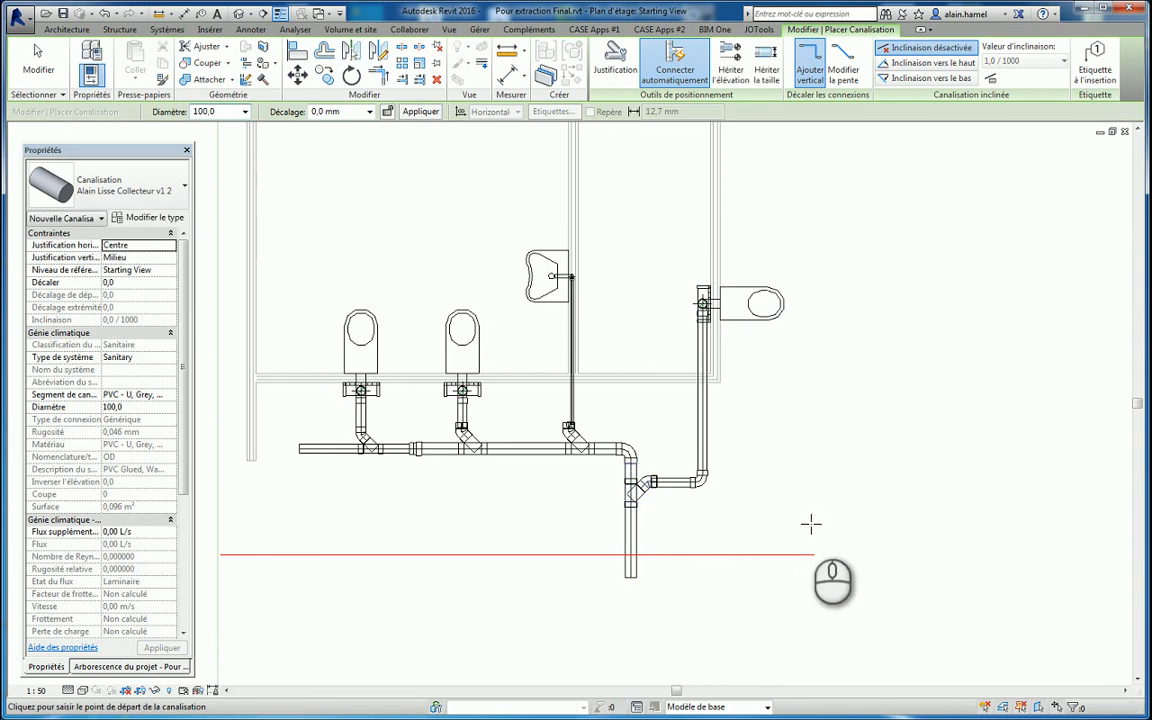
pyautogui.press('Escape')
pyautogui.press('Escape')
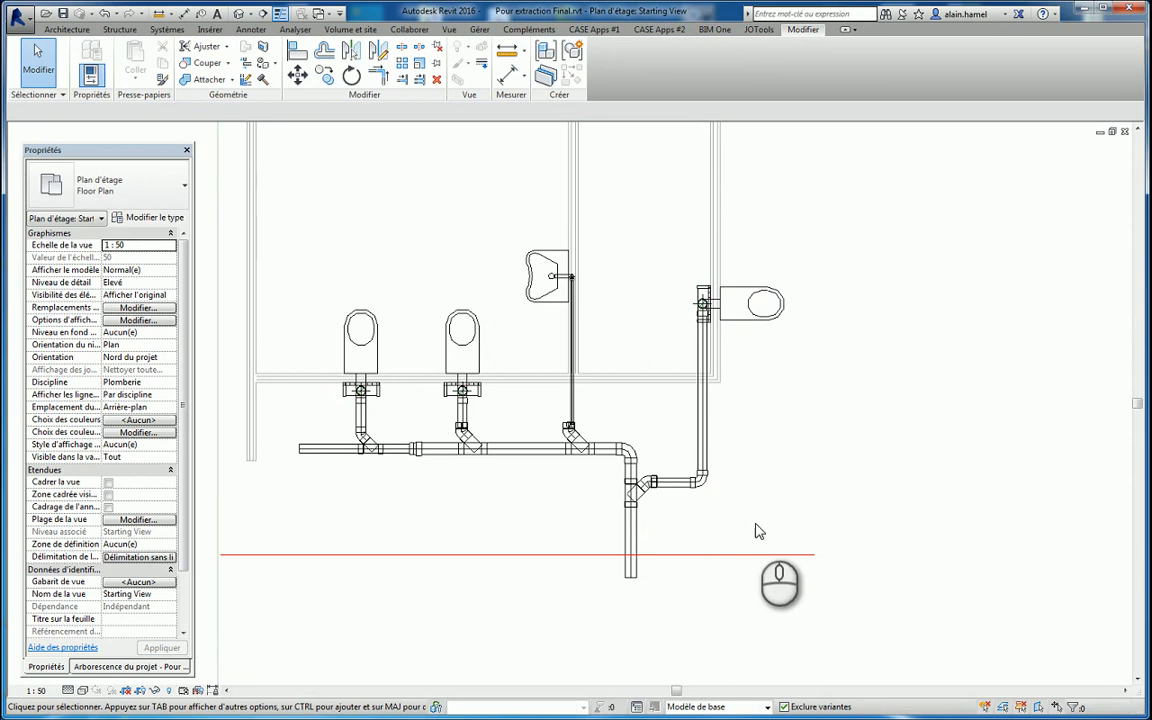
# Step: Open the section view of the line crossing the pipe run and examine the horizontal pipes and drops in elevation
pyautogui.scroll(-3, 752, 530)
pyautogui.scroll(2, 747, 516)
pyautogui.scroll(1, 720, 515)
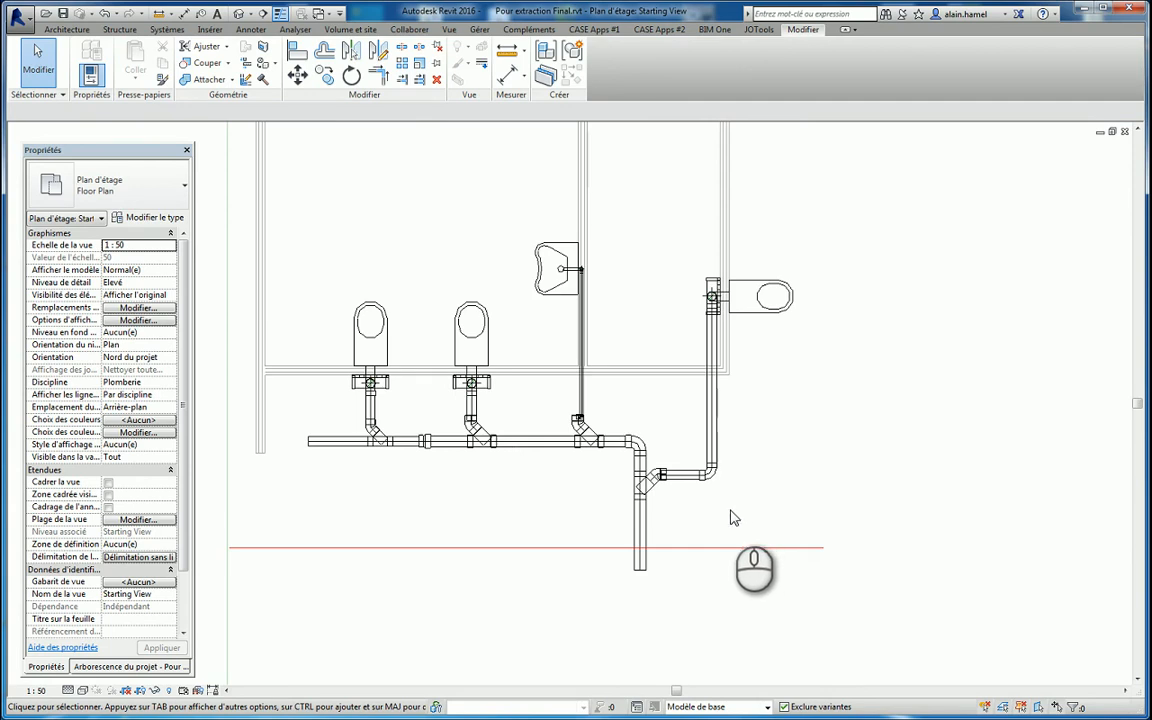
pyautogui.click(716, 548)
pyautogui.rightClick(718, 548)
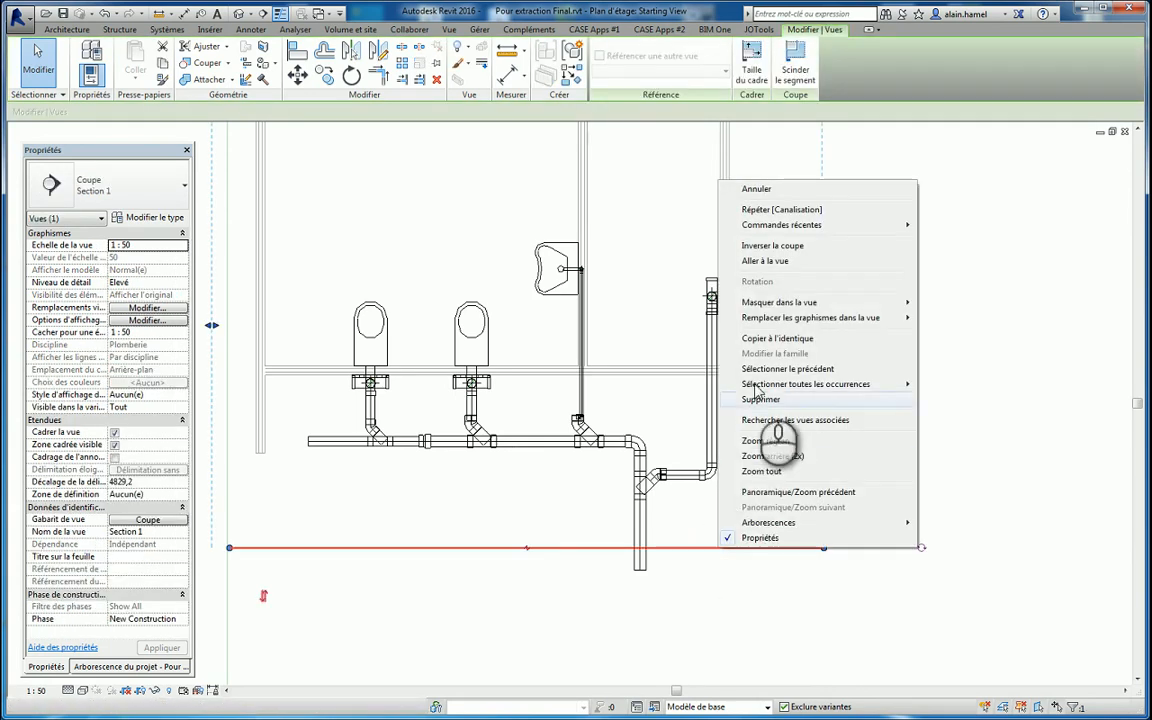
pyautogui.click(782, 261)
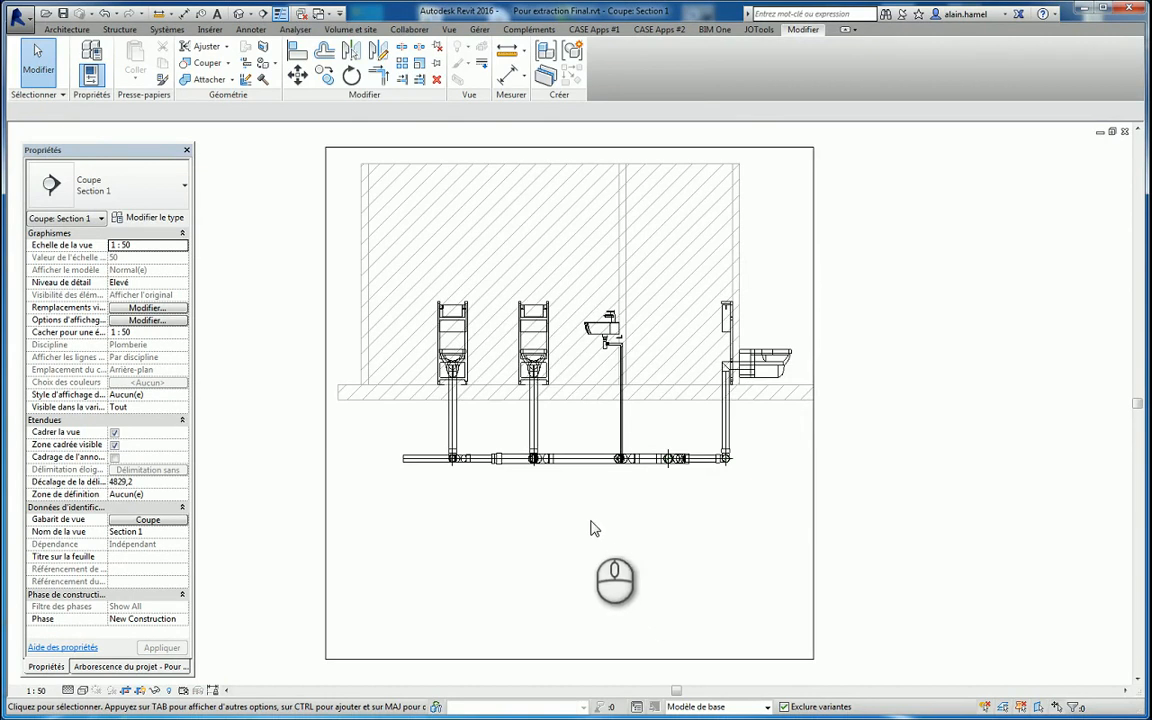
pyautogui.scroll(3, 560, 460)
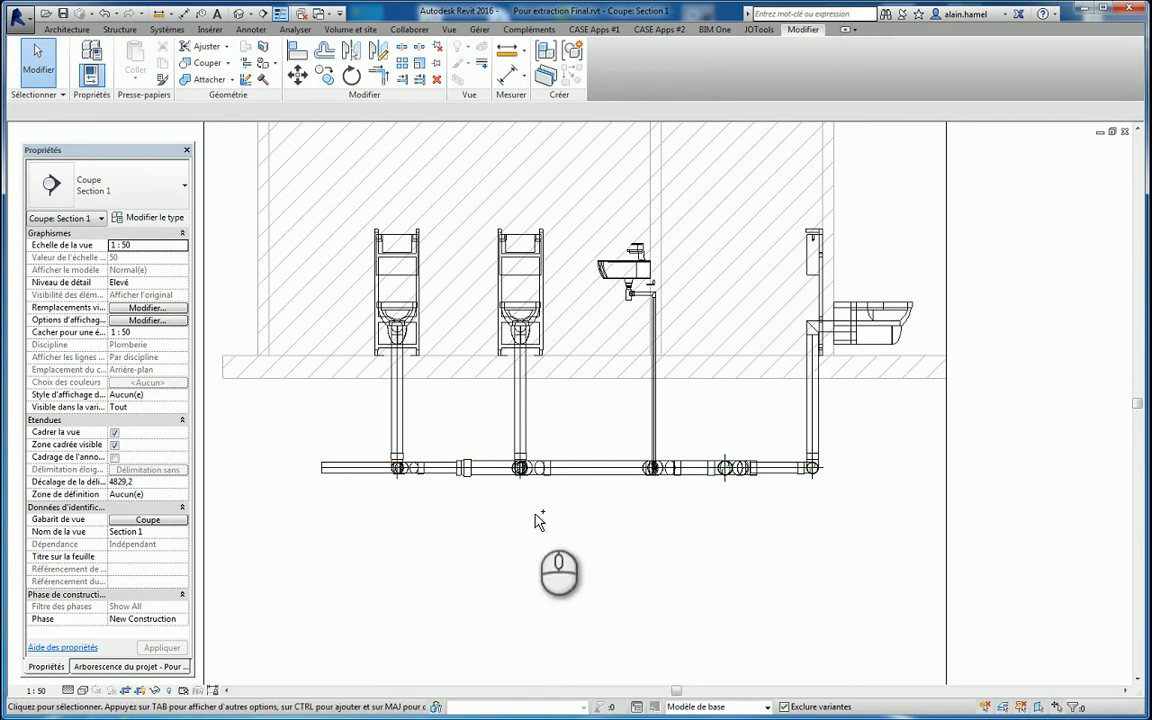
# Step: Back in the floor plan, select the whole drainage network and filter out Appareils sanitaires, keeping only pipes and fittings
pyautogui.hotkey('ctrl', 'Tab')
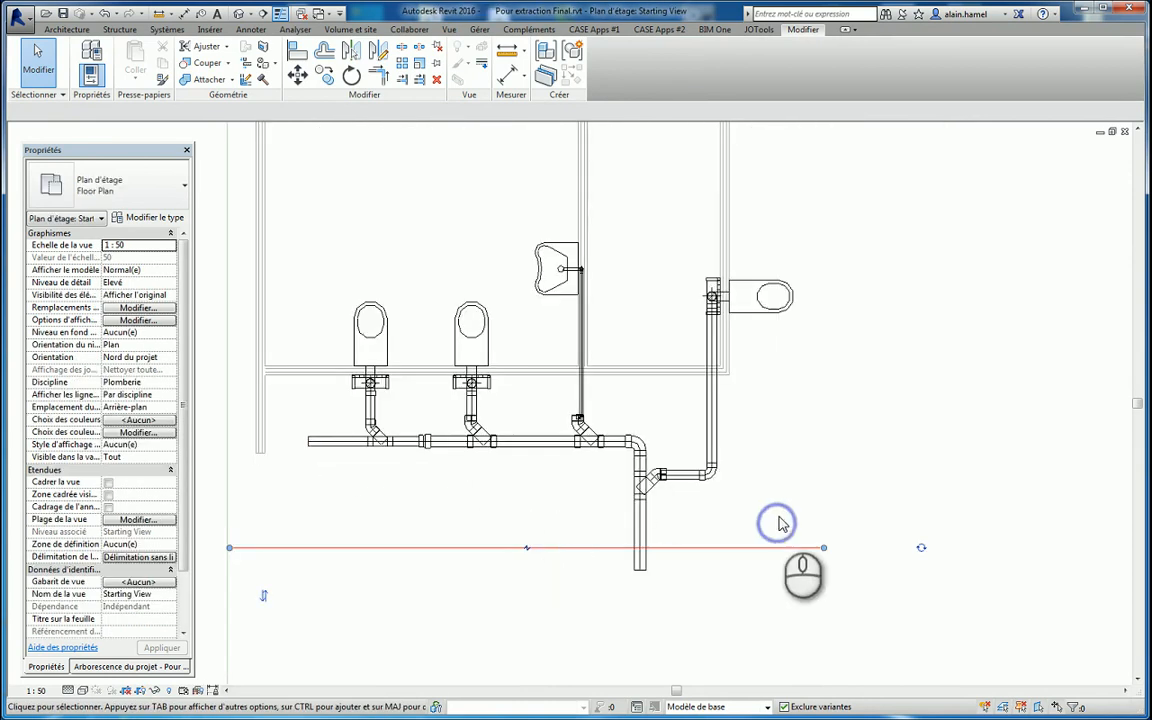
pyautogui.moveTo(779, 527); pyautogui.dragTo(300, 410)
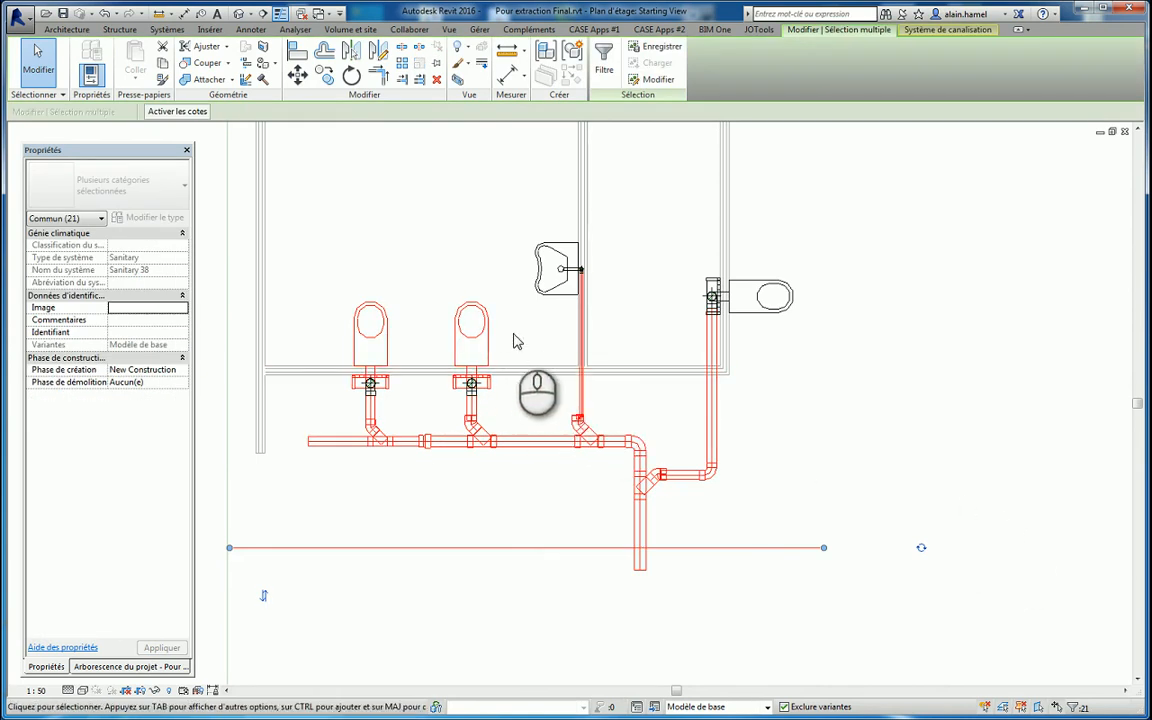
pyautogui.click(602, 60)
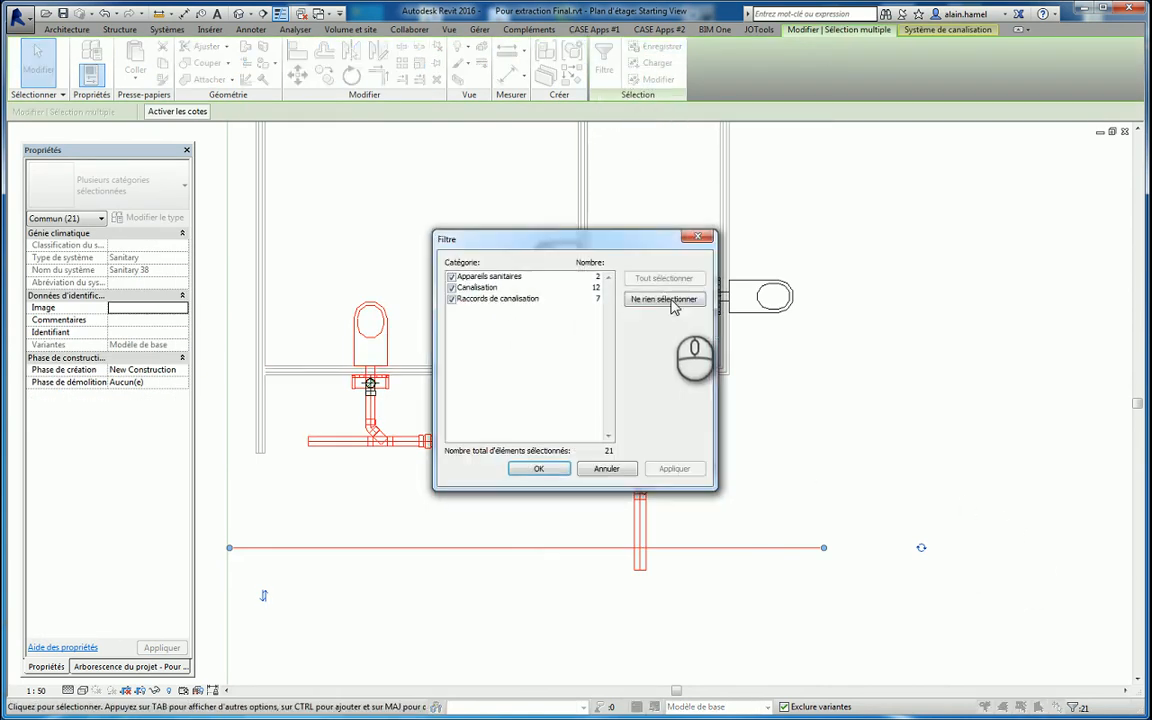
pyautogui.click(451, 277)
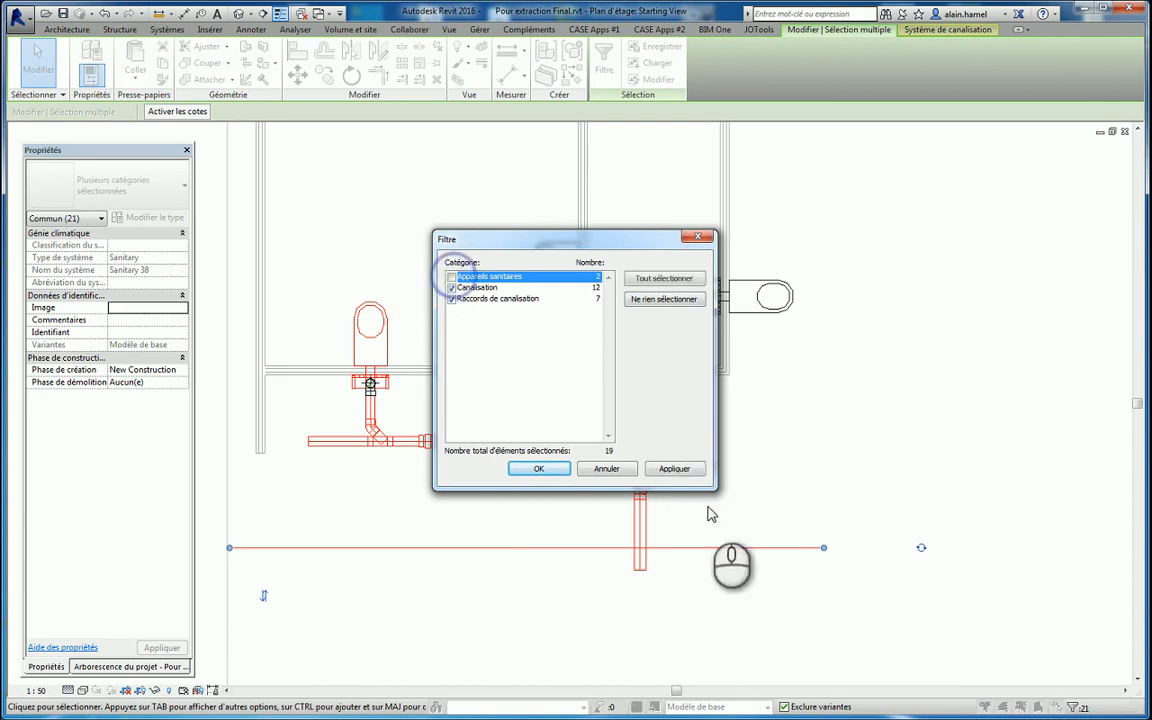
pyautogui.click(673, 468)
pyautogui.click(557, 469)
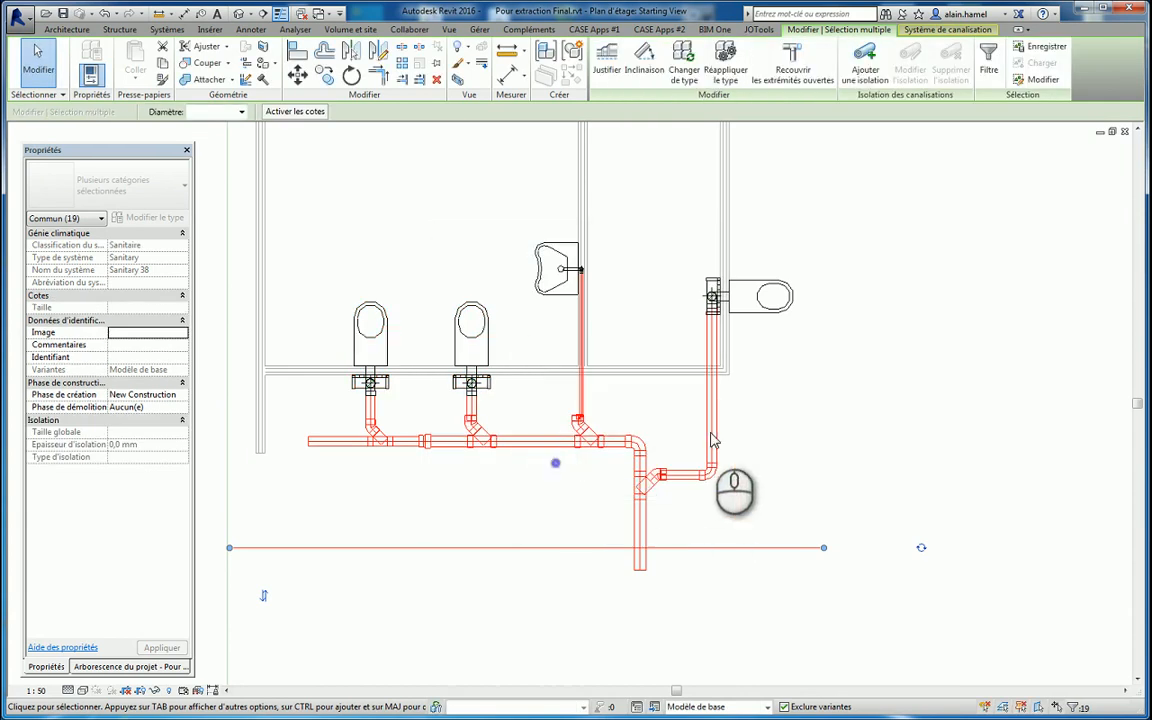
# Step: Apply a slope of 15,0 / 1000 to the selected pipes and fittings
pyautogui.click(646, 58)
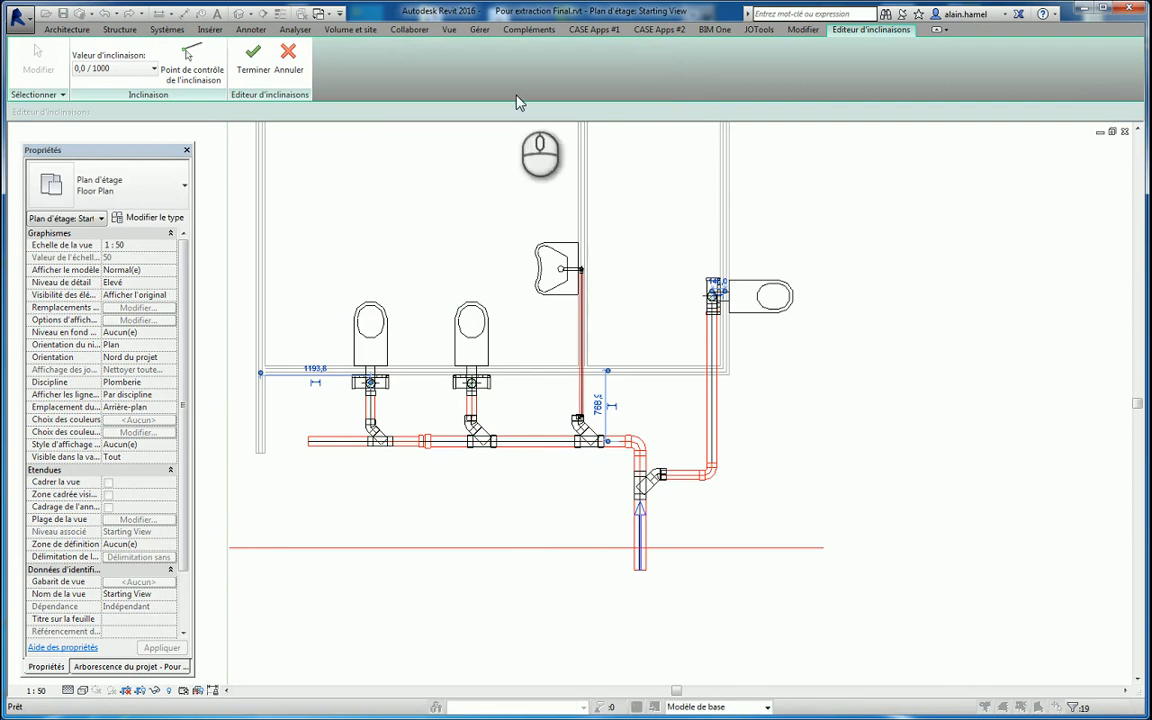
pyautogui.click(122, 72)
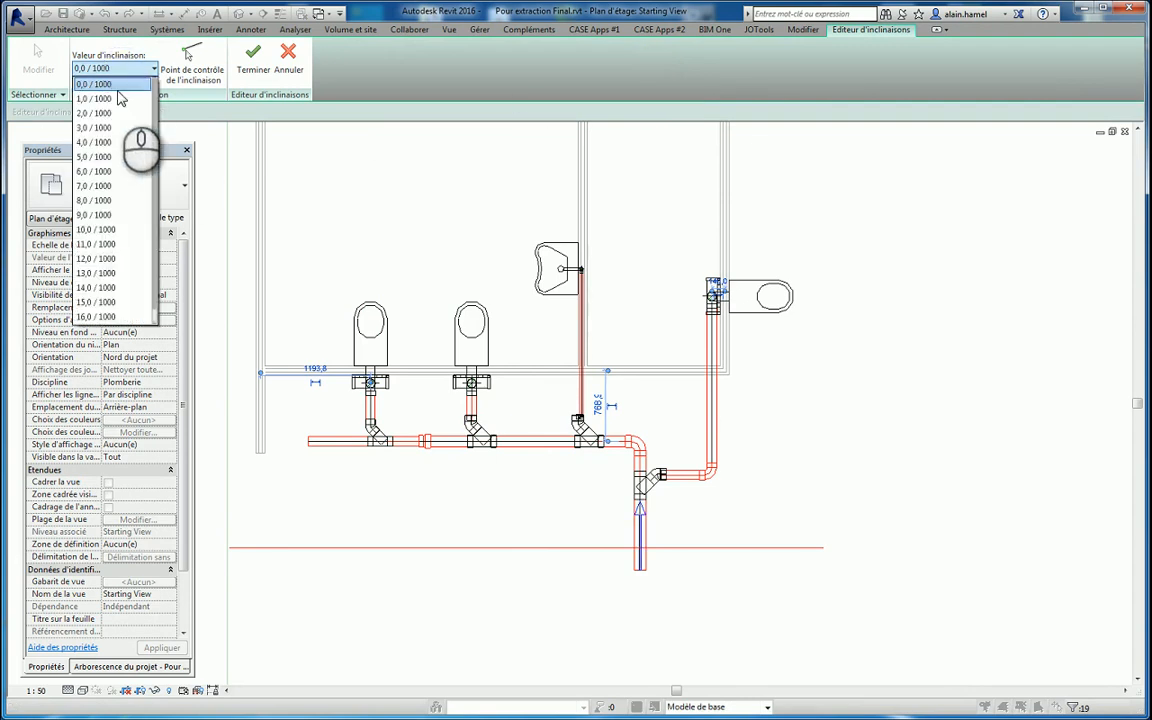
pyautogui.click(110, 303)
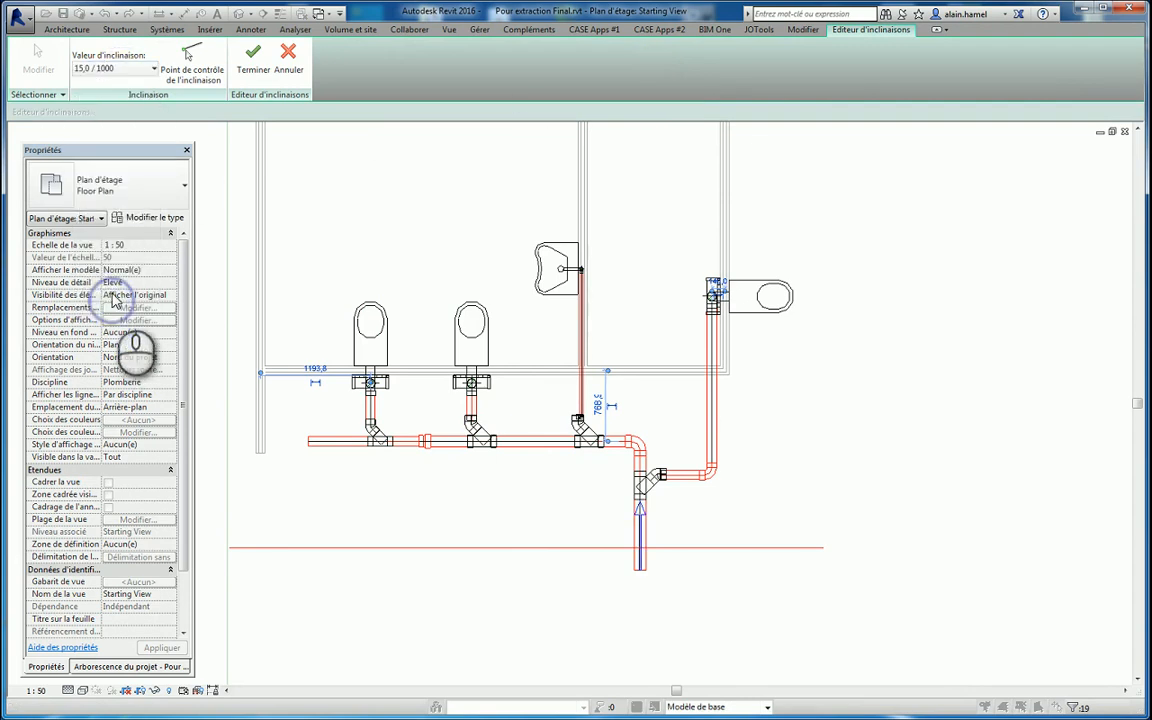
pyautogui.click(253, 58)
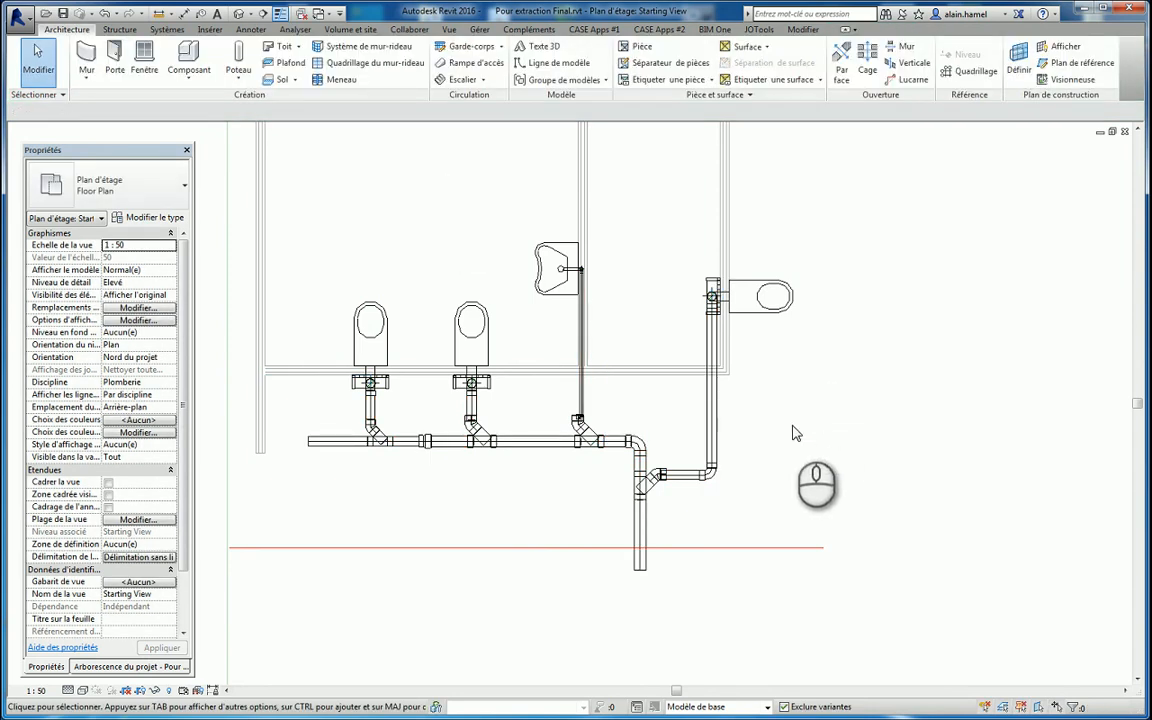
# Step: Examine the sloped pipes in the Section 1 view and return to the floor plan
pyautogui.scroll(-4, 786, 418)
pyautogui.scroll(3, 797, 470)
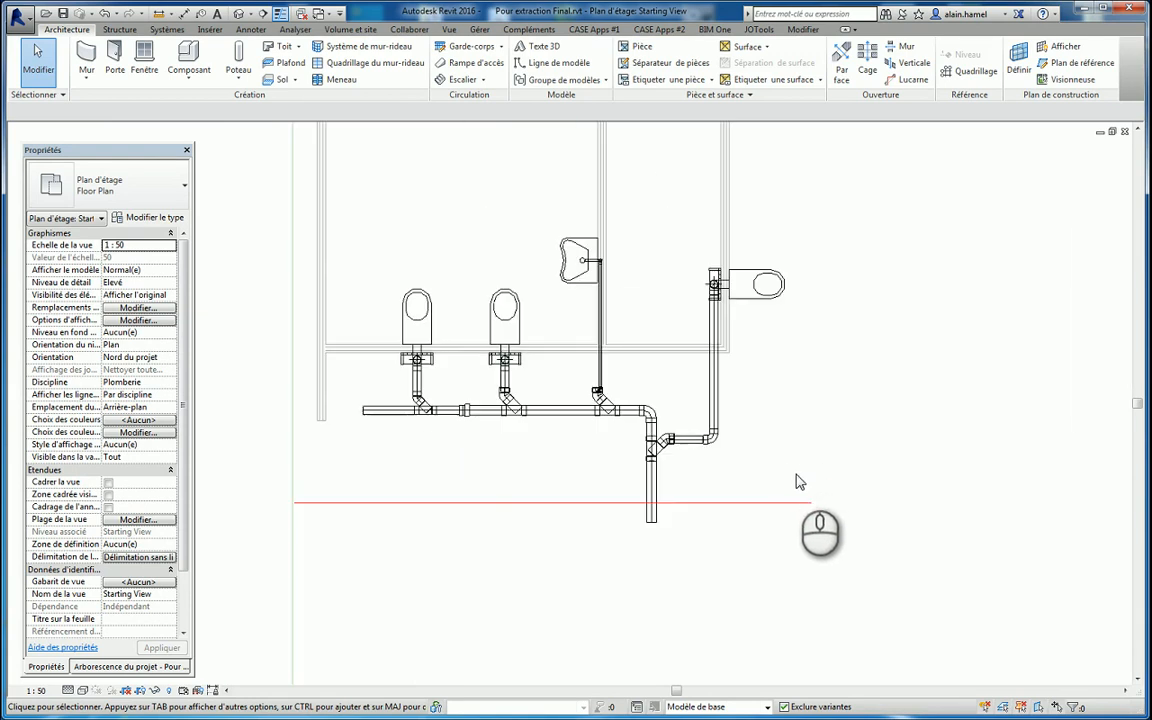
pyautogui.moveTo(800, 476); pyautogui.dragTo(800, 428)
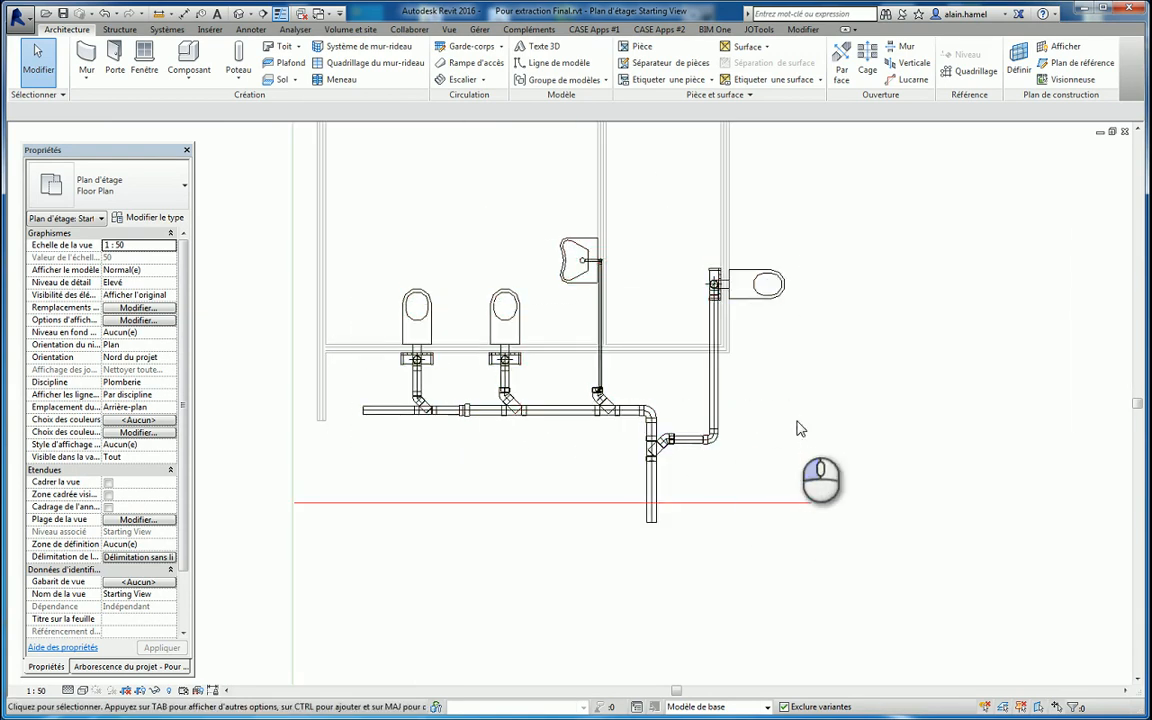
pyautogui.hotkey('ctrl', 'Tab')
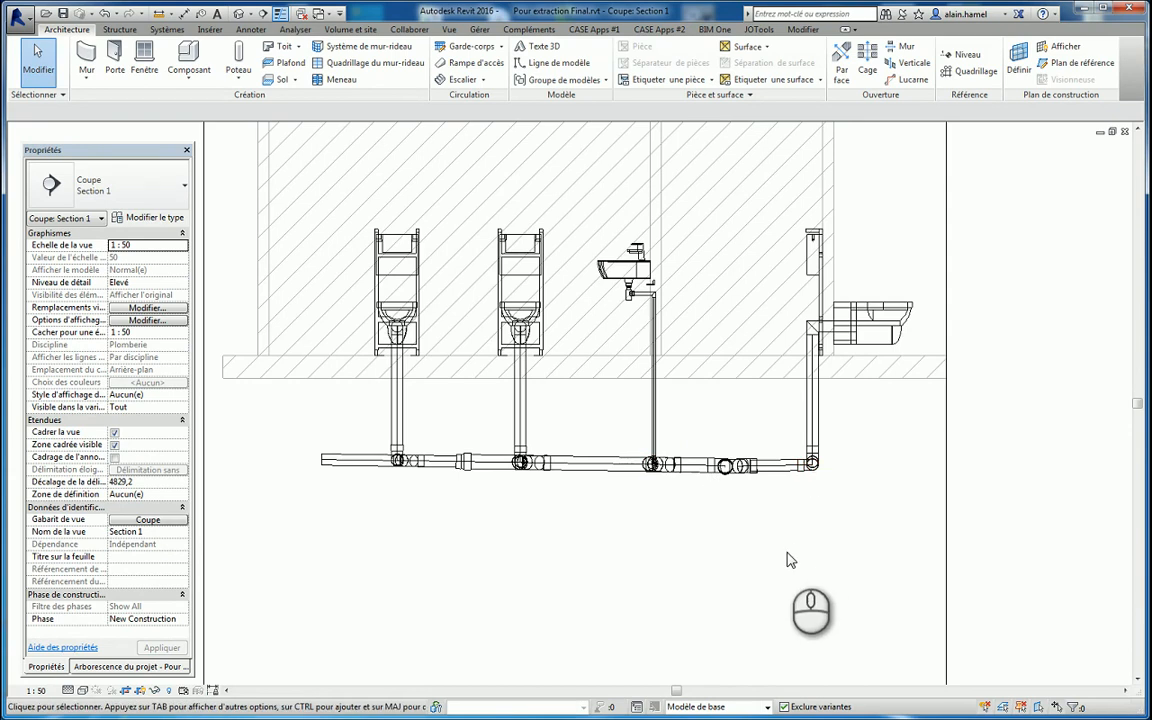
pyautogui.hotkey('ctrl', 'Tab')
pyautogui.click(810, 472)
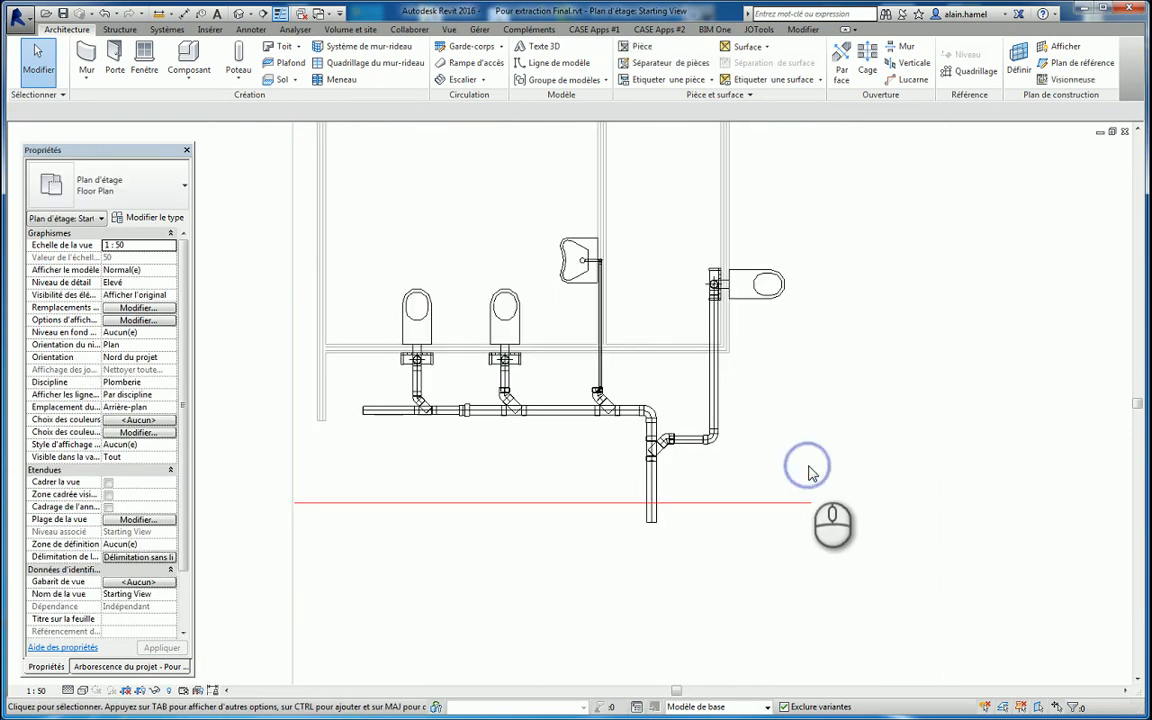
# Step: Below the neighbouring room with a single toilet on its lower wall, draw an L-shaped 100 mm pipe at 0,0 mm offset, horizontal with a downward leg
pyautogui.scroll(-5, 674, 458)
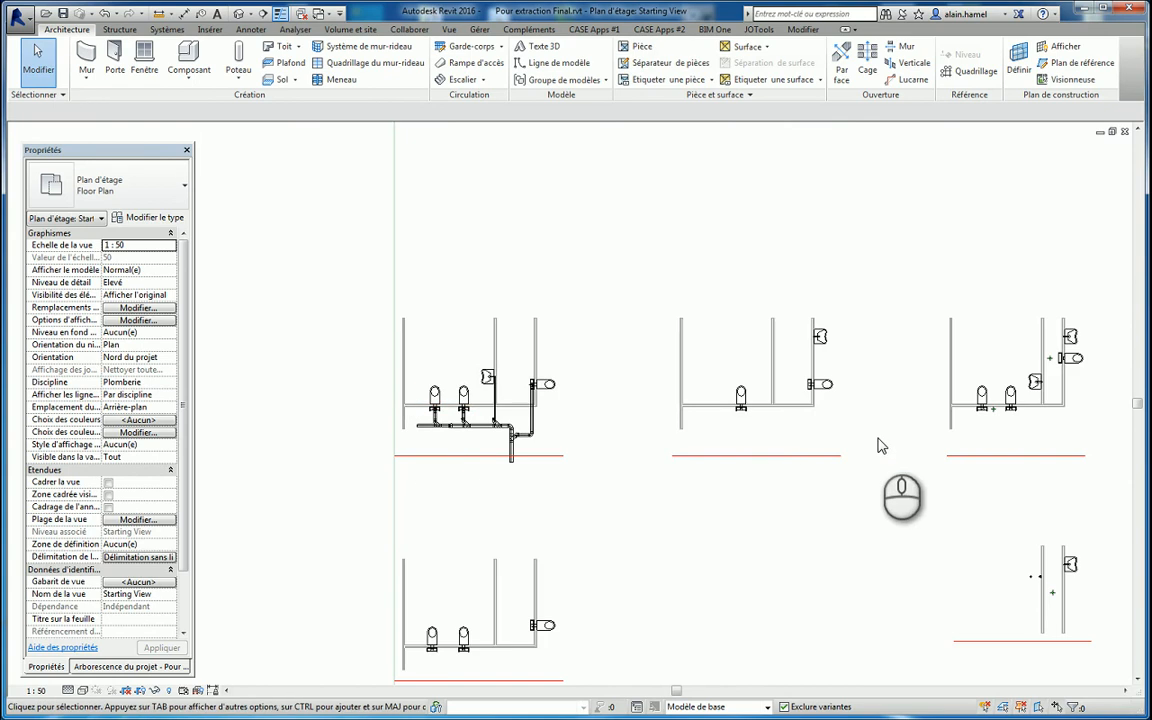
pyautogui.scroll(4, 870, 440)
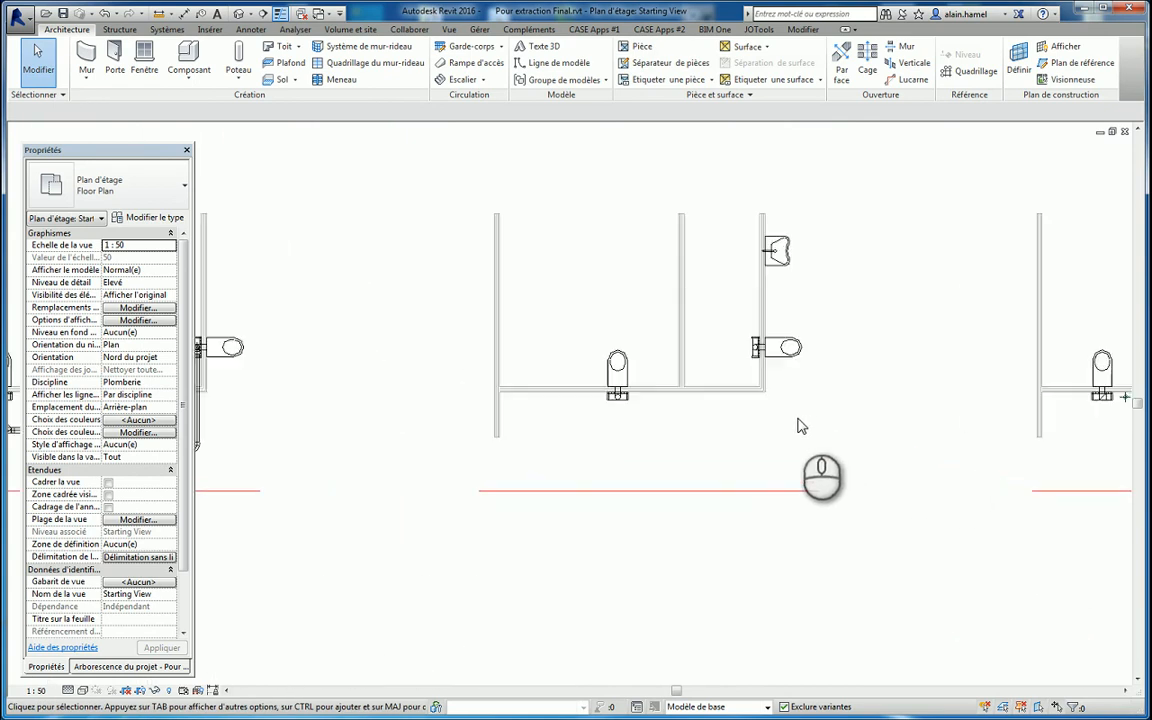
pyautogui.scroll(2, 790, 443)
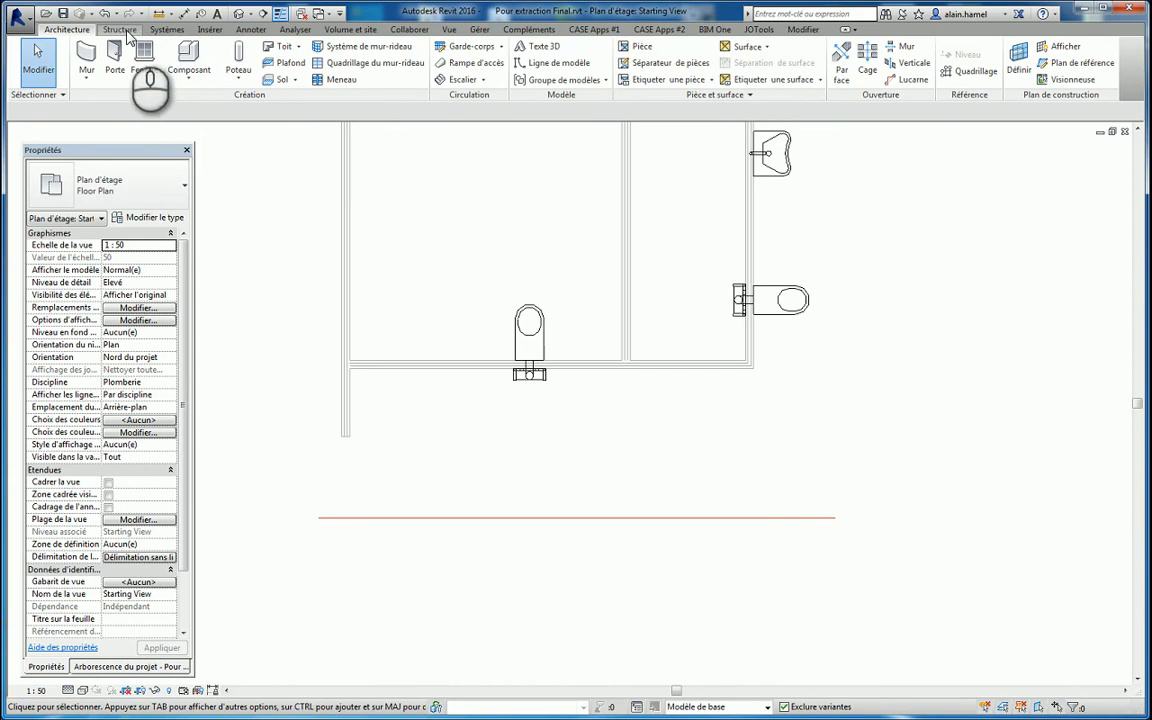
pyautogui.click(165, 30)
pyautogui.click(412, 52)
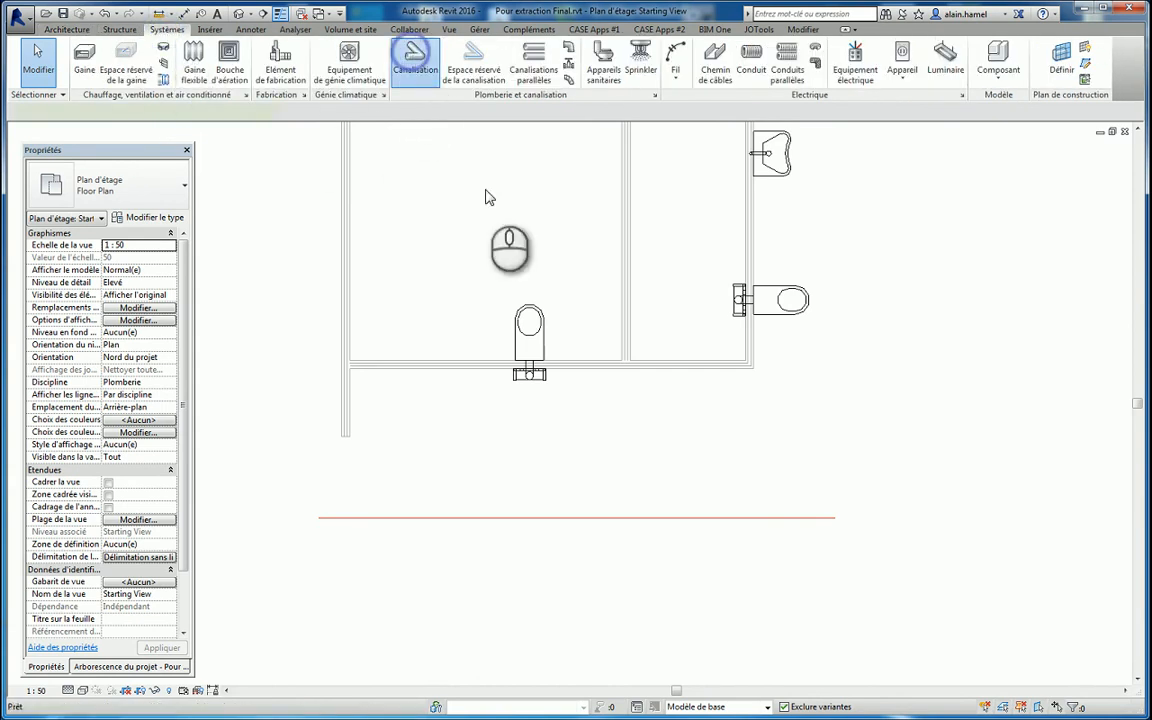
pyautogui.click(421, 443)
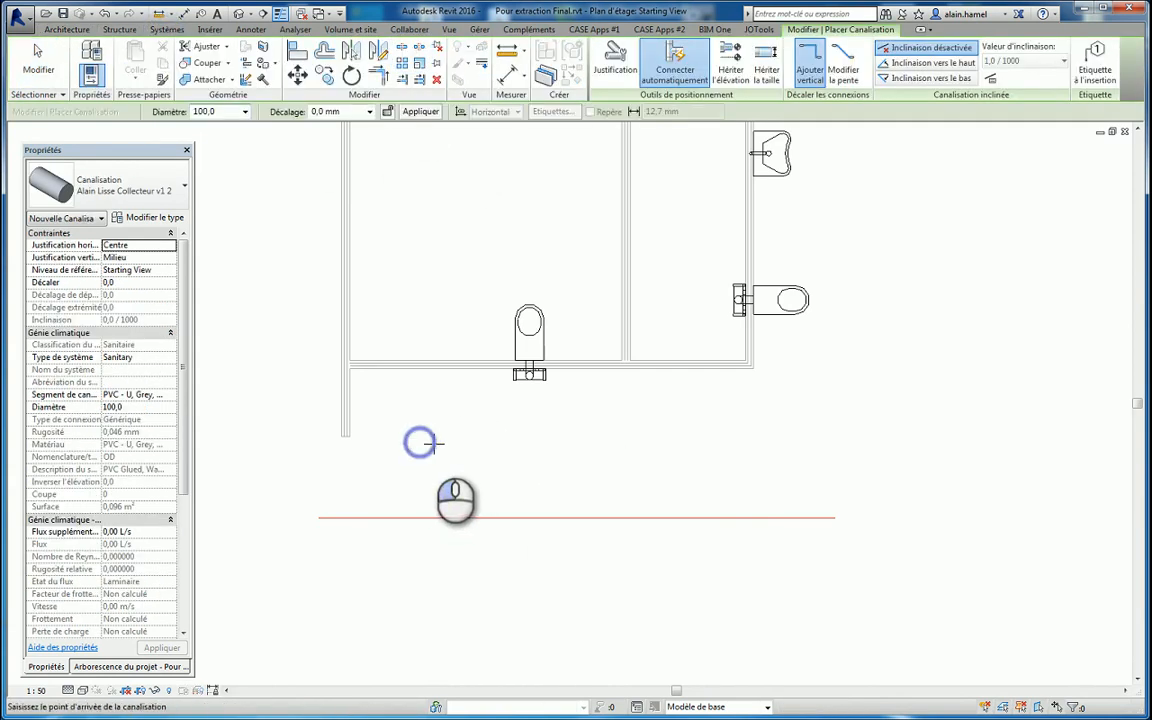
pyautogui.click(668, 443)
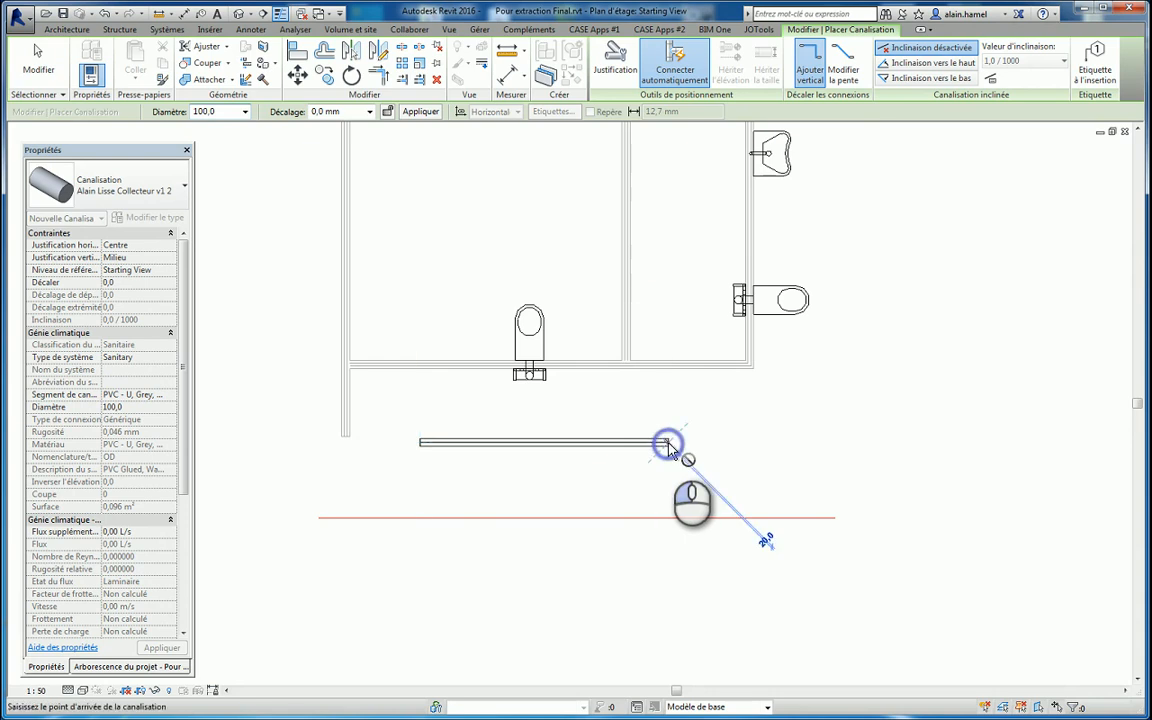
pyautogui.click(665, 539)
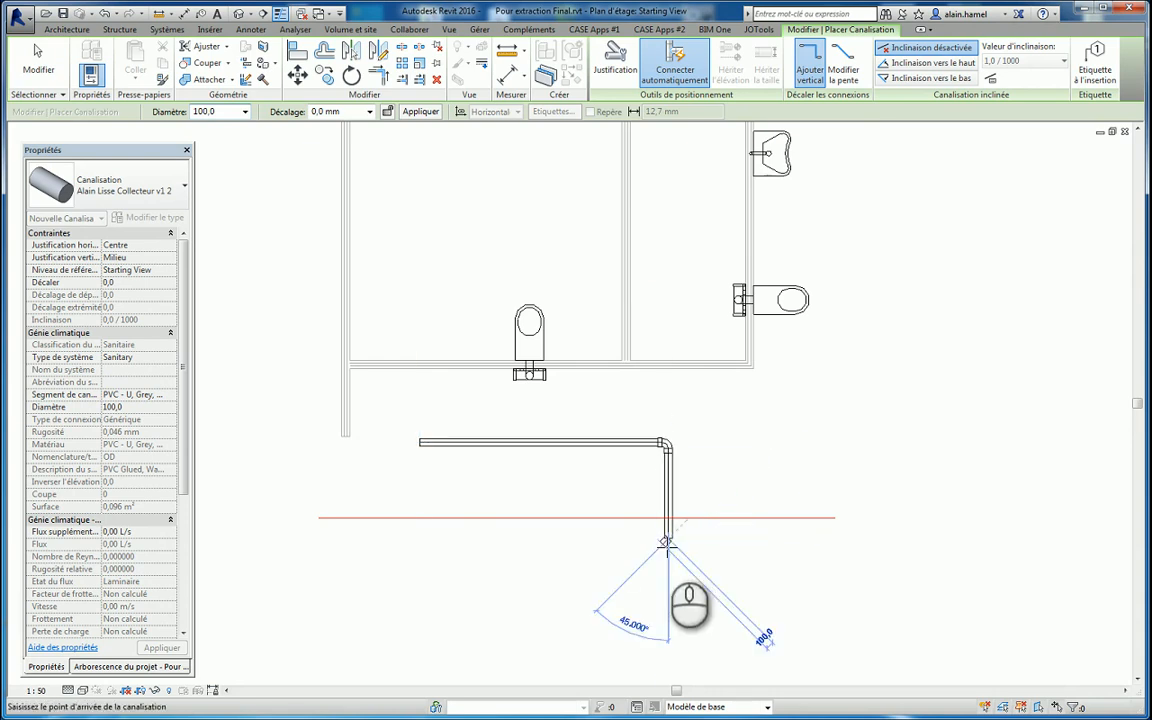
pyautogui.press('Escape')
pyautogui.press('Escape')
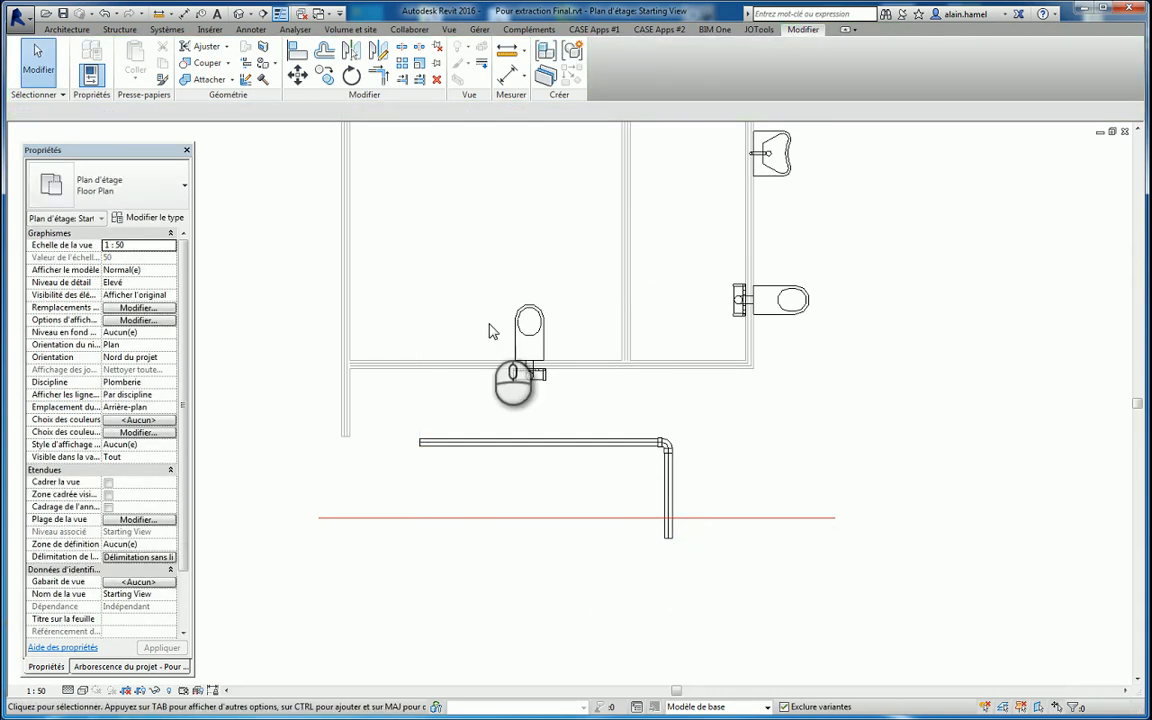
# Step: Connect the toilet on the lower wall to the horizontal pipe below it, using its 100 mm sanitary connector
pyautogui.click(527, 340)
pyautogui.click(657, 70)
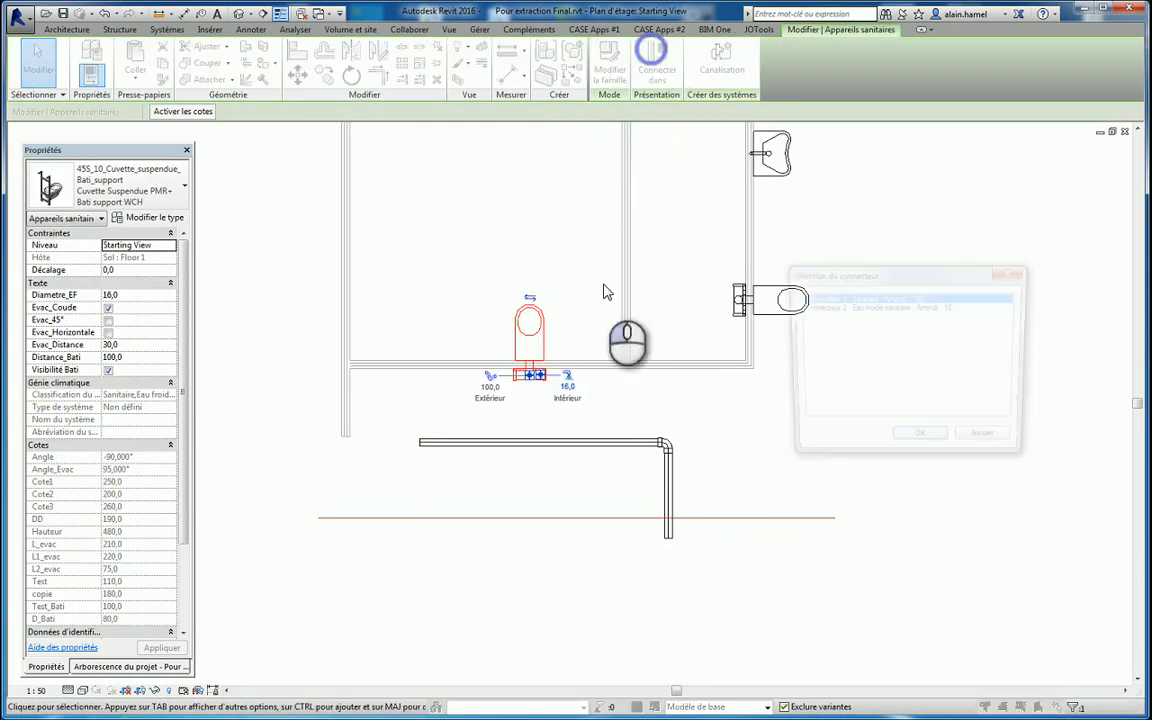
pyautogui.click(922, 446)
pyautogui.click(560, 442)
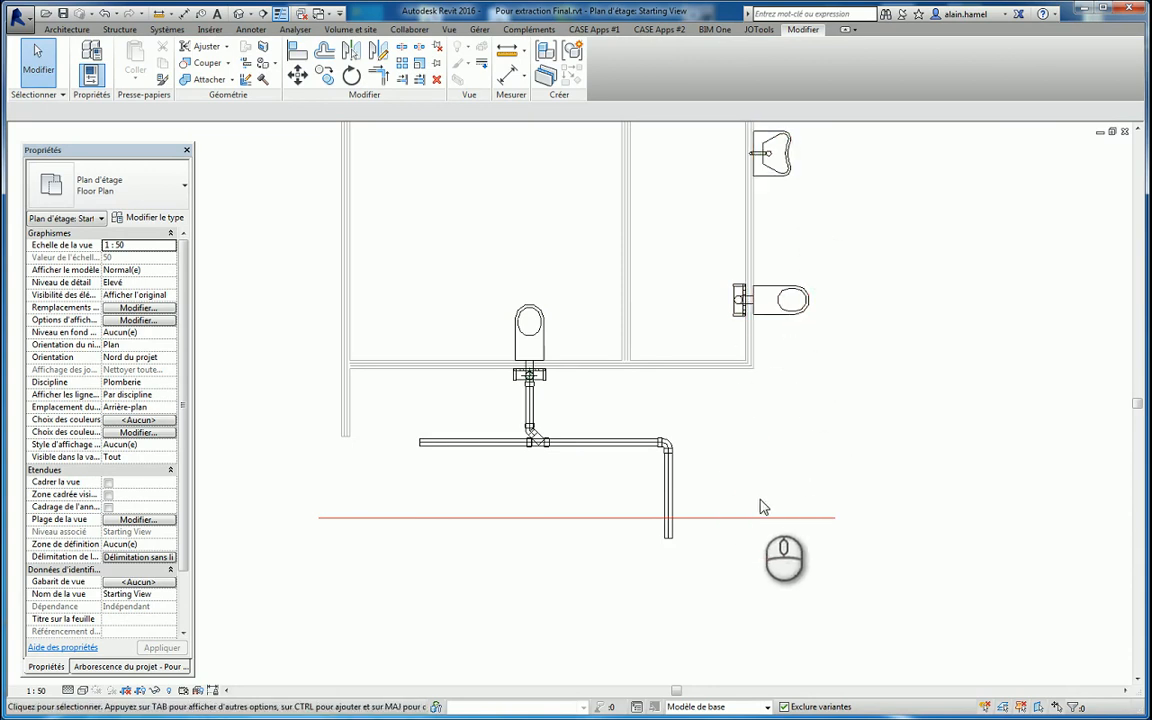
# Step: From the L-shaped run's vertical leg, draw a 500 mm branch of the same pipe at 45°, inheriting elevation and size
pyautogui.click(670, 502)
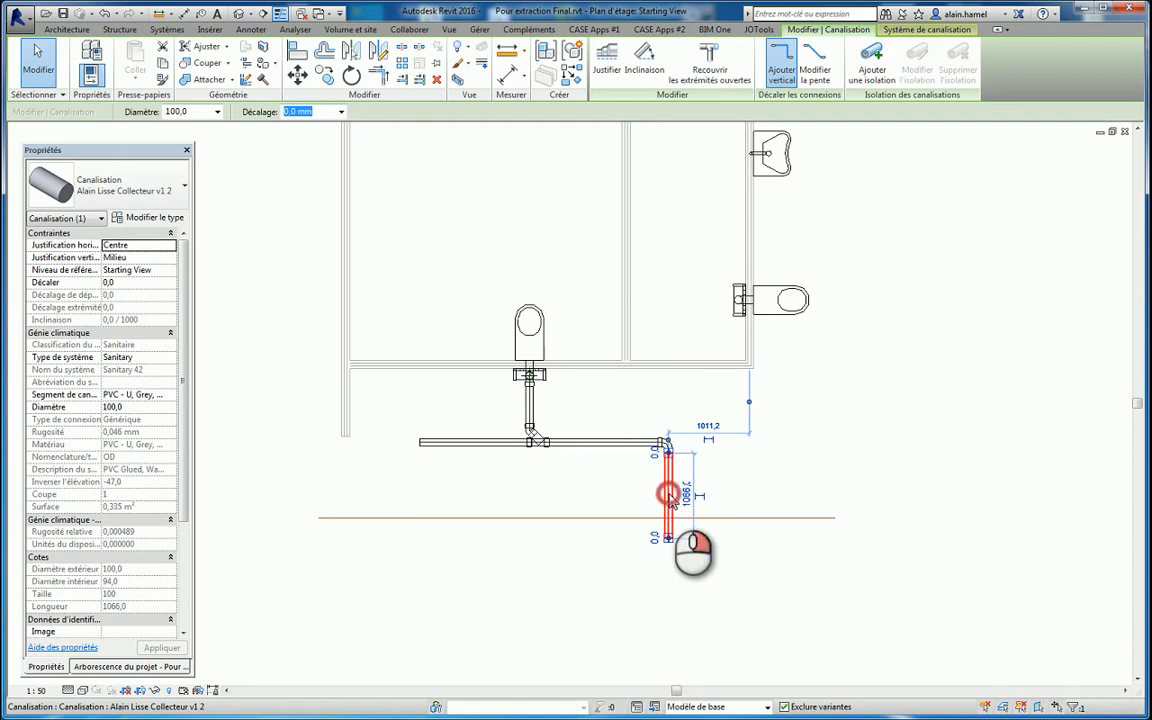
pyautogui.rightClick(670, 497)
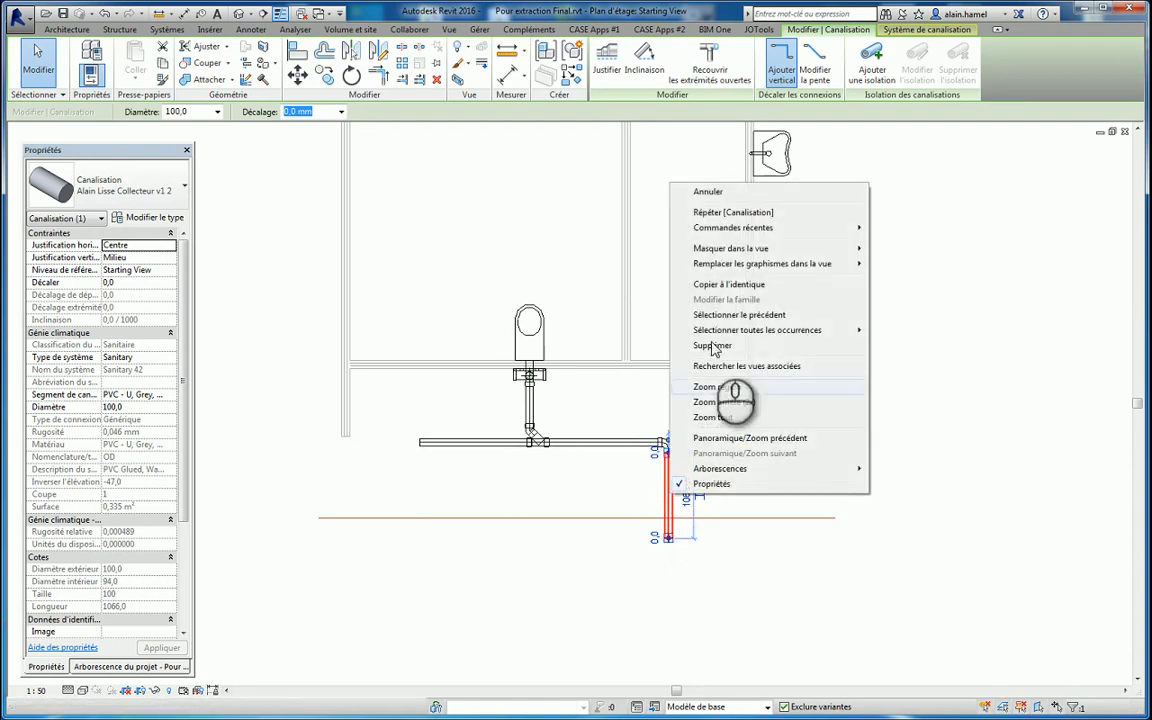
pyautogui.click(742, 289)
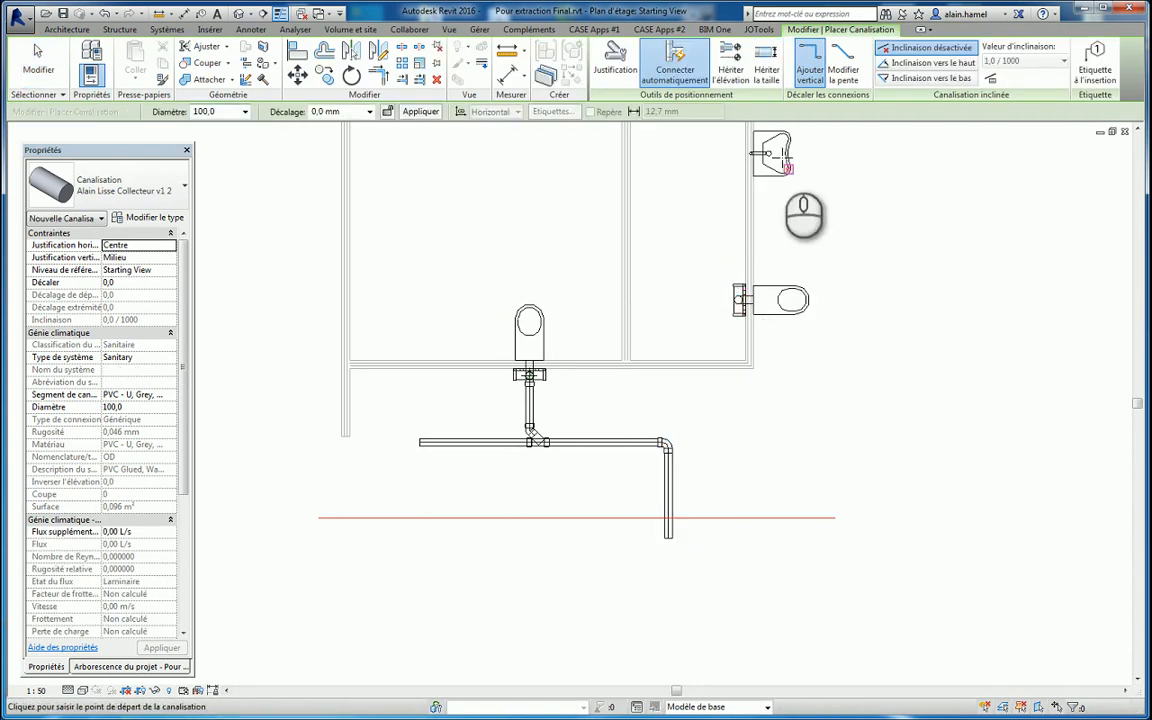
pyautogui.click(735, 62)
pyautogui.click(766, 68)
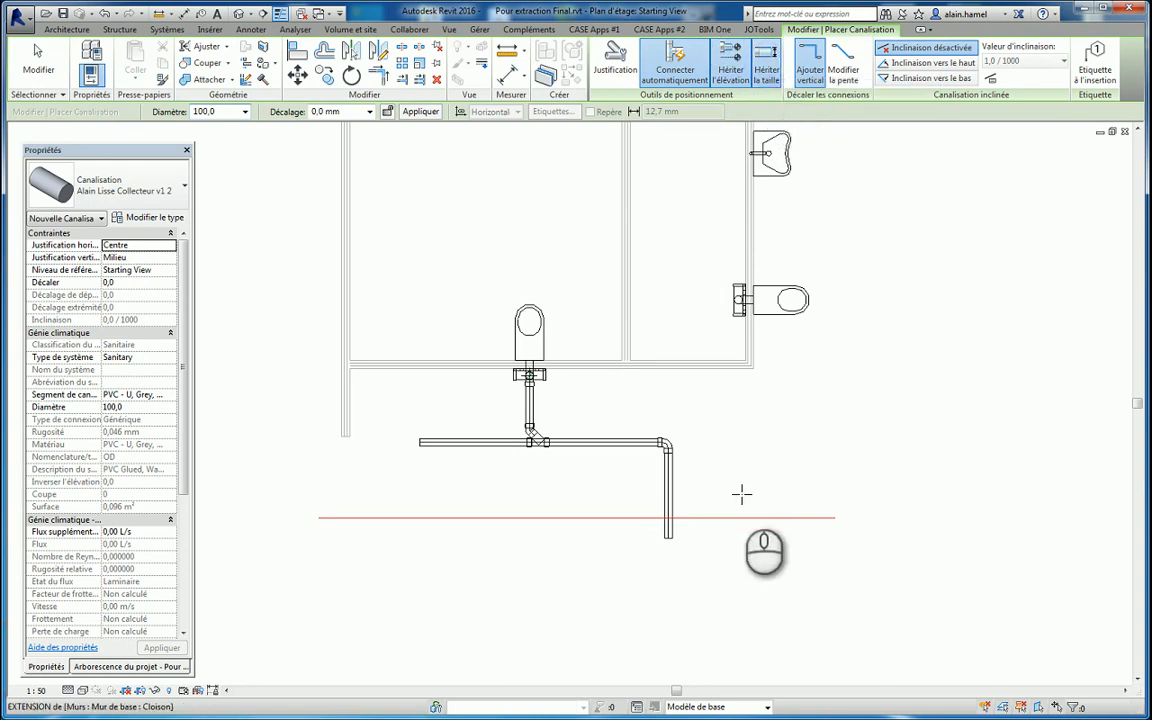
pyautogui.click(668, 496)
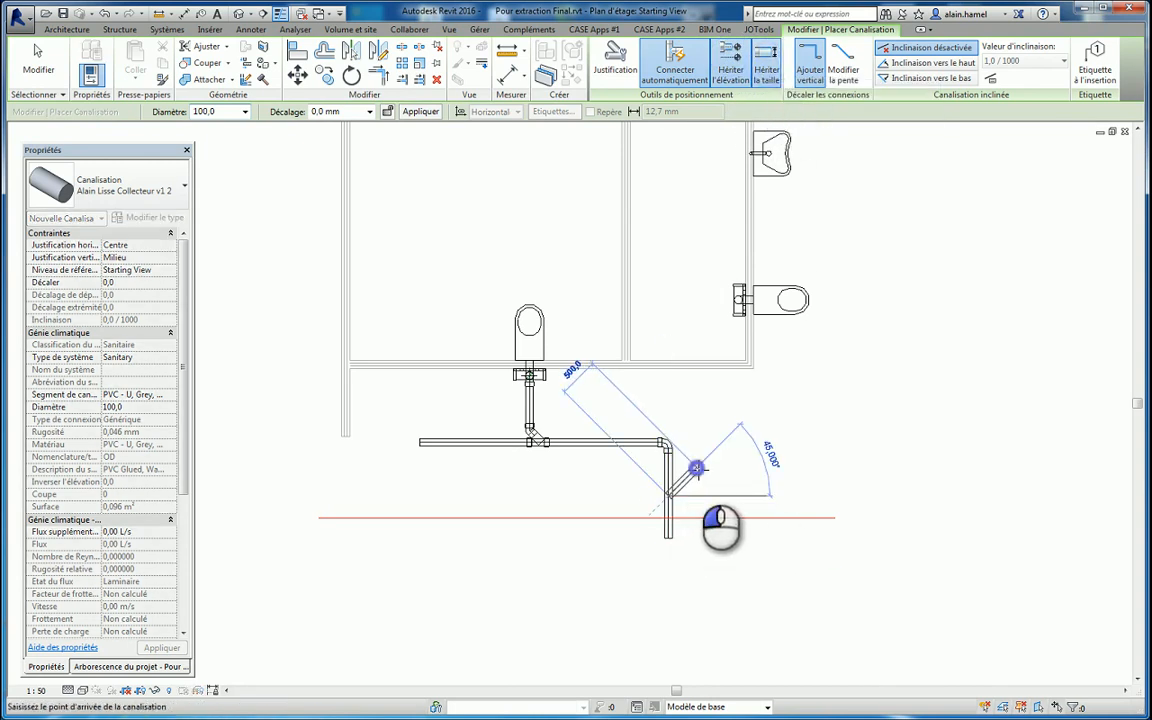
pyautogui.click(696, 468)
# Step: Continue the 100 mm branch straight up alongside the wall, past the toilet and the washbasin
pyautogui.scroll(-2, 698, 475)
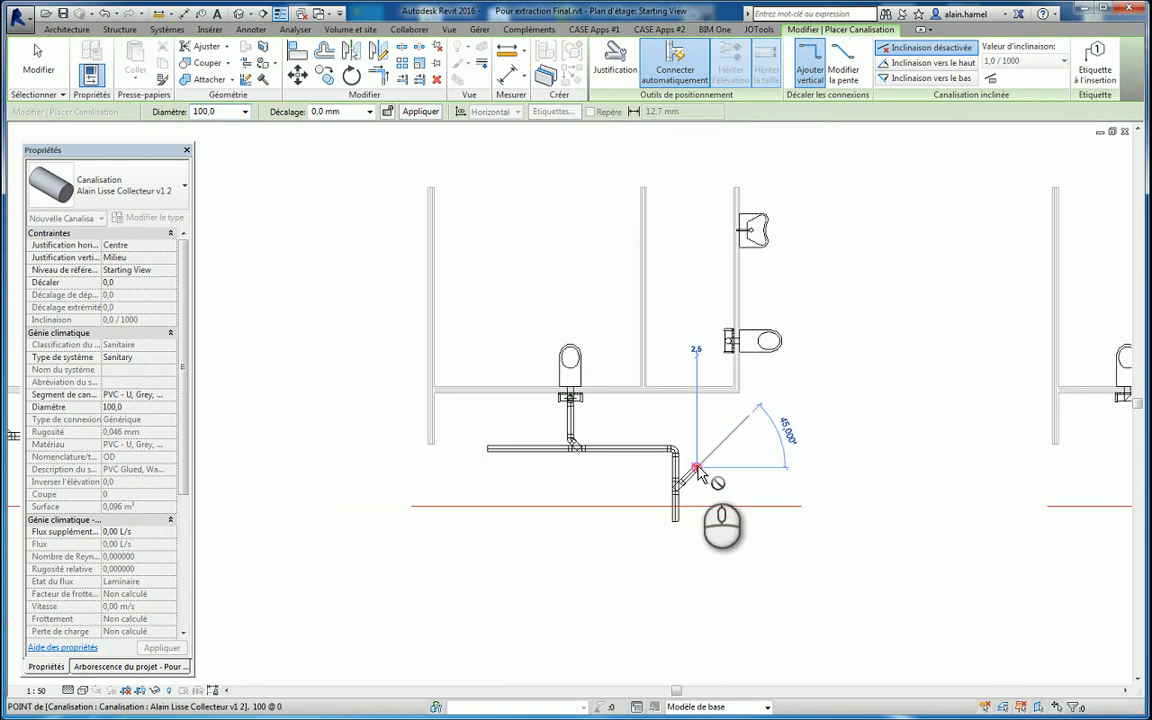
pyautogui.click(700, 304)
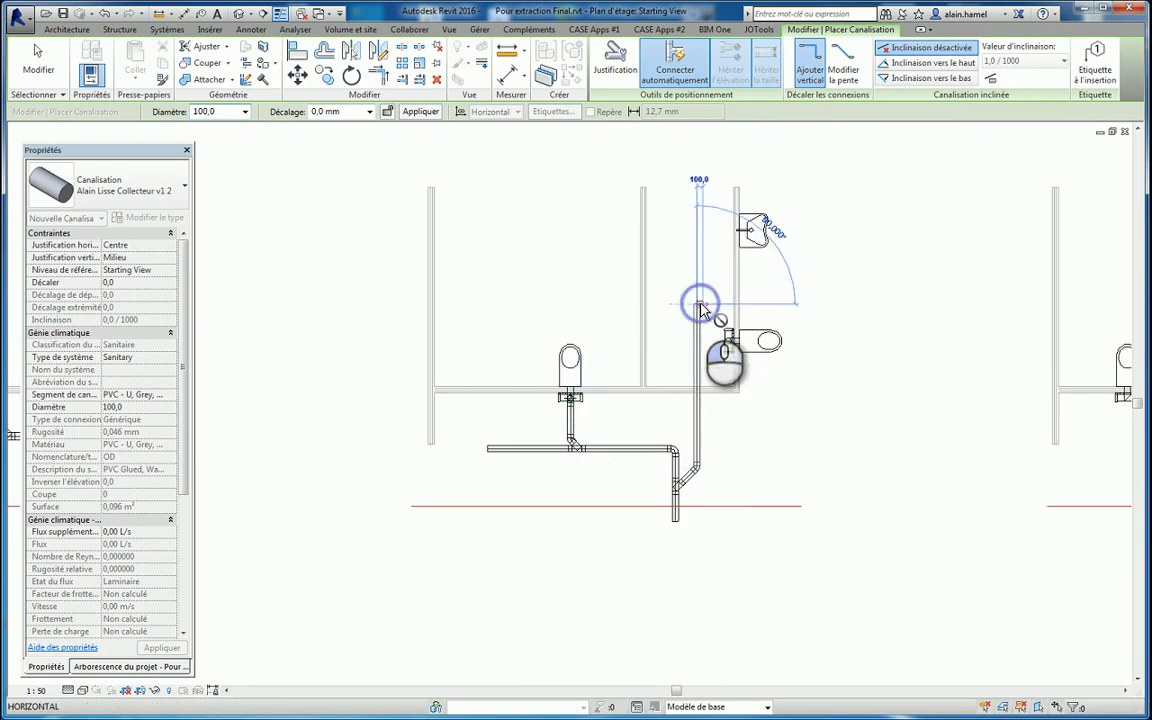
pyautogui.click(698, 200)
pyautogui.press('Escape')
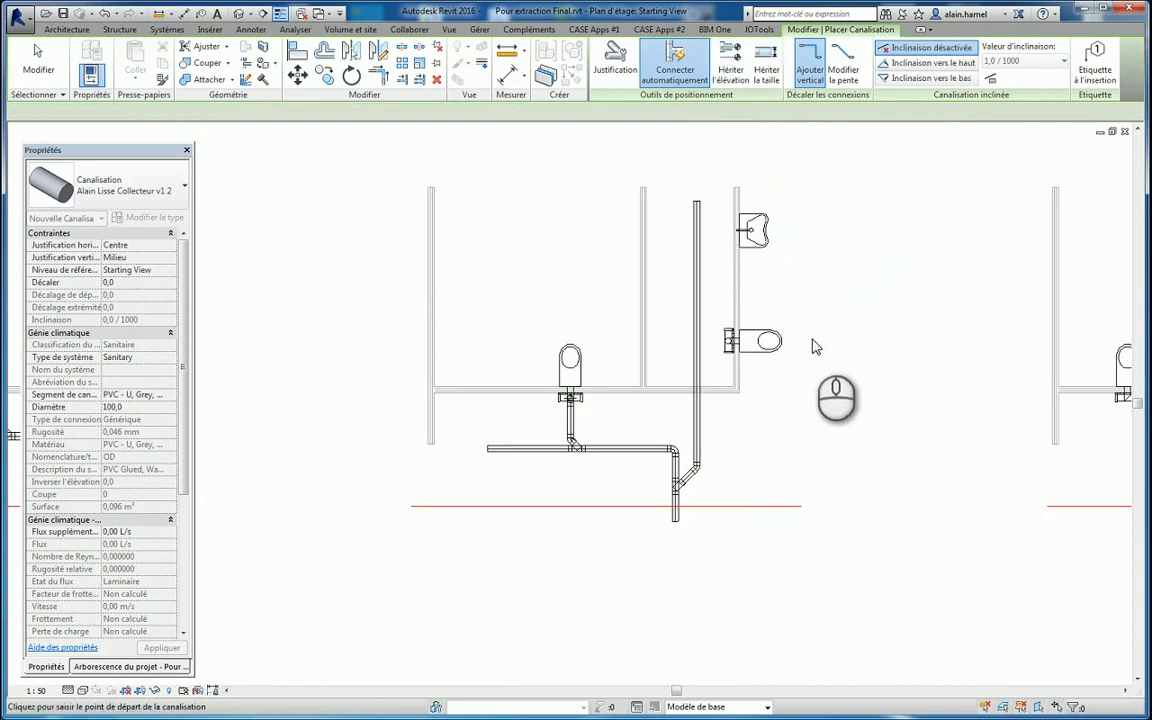
pyautogui.press('Escape')
pyautogui.scroll(-2, 678, 465)
pyautogui.scroll(3, 754, 397)
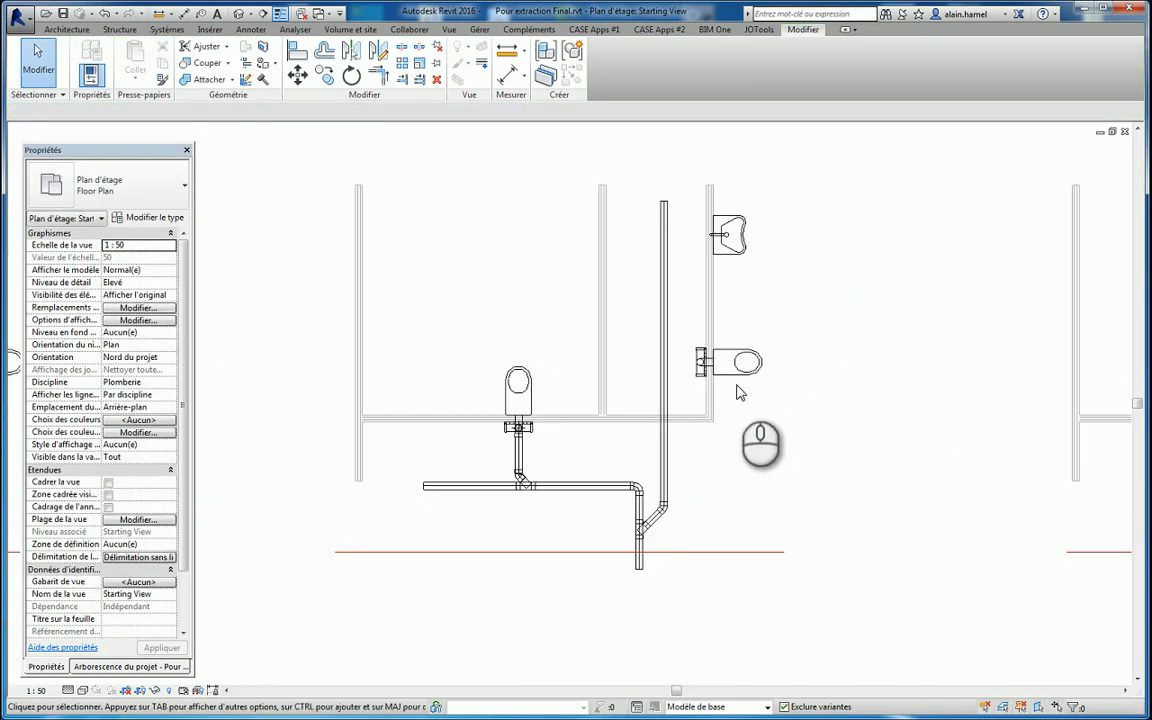
pyautogui.scroll(1, 752, 420)
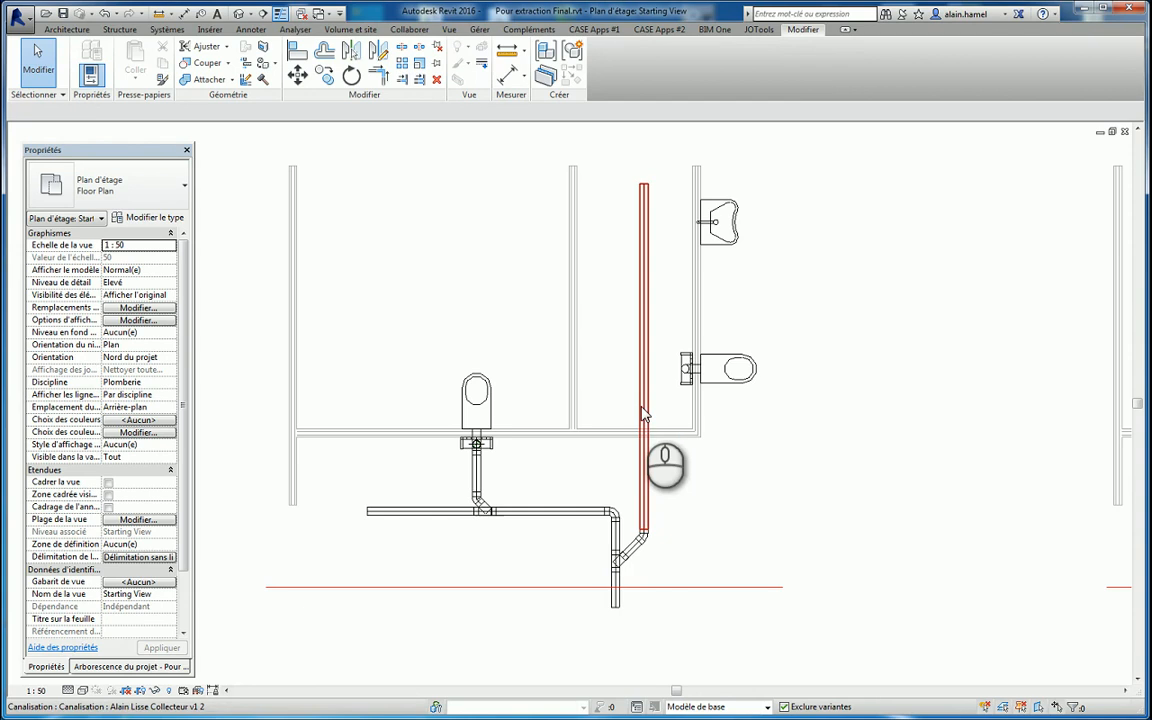
# Step: Connect the right-hand toilet's sanitary outlet to the vertical branch and flip the junction fitting so it angles downward
pyautogui.click(741, 380)
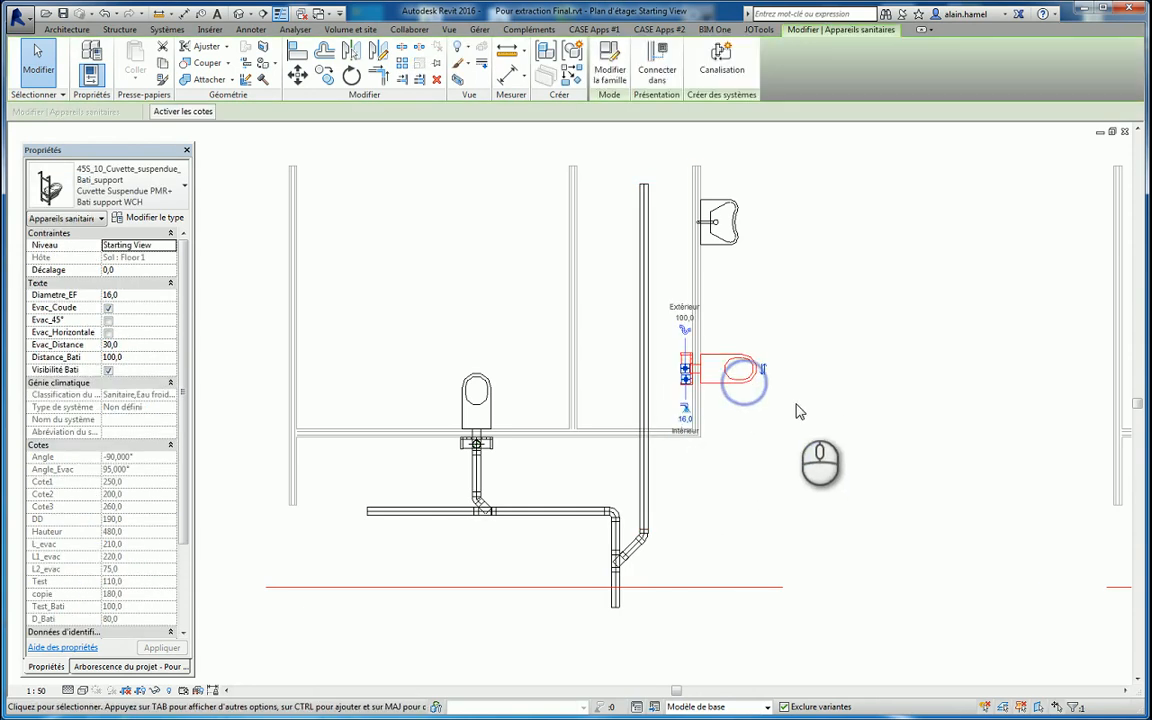
pyautogui.click(650, 62)
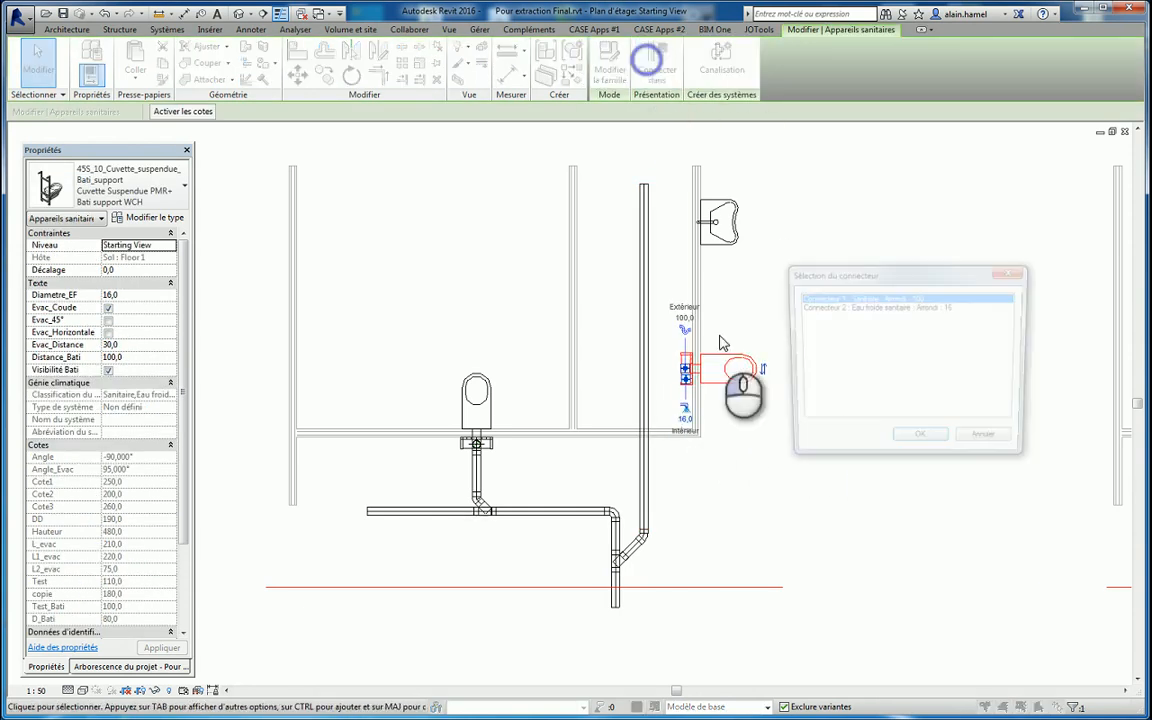
pyautogui.click(921, 443)
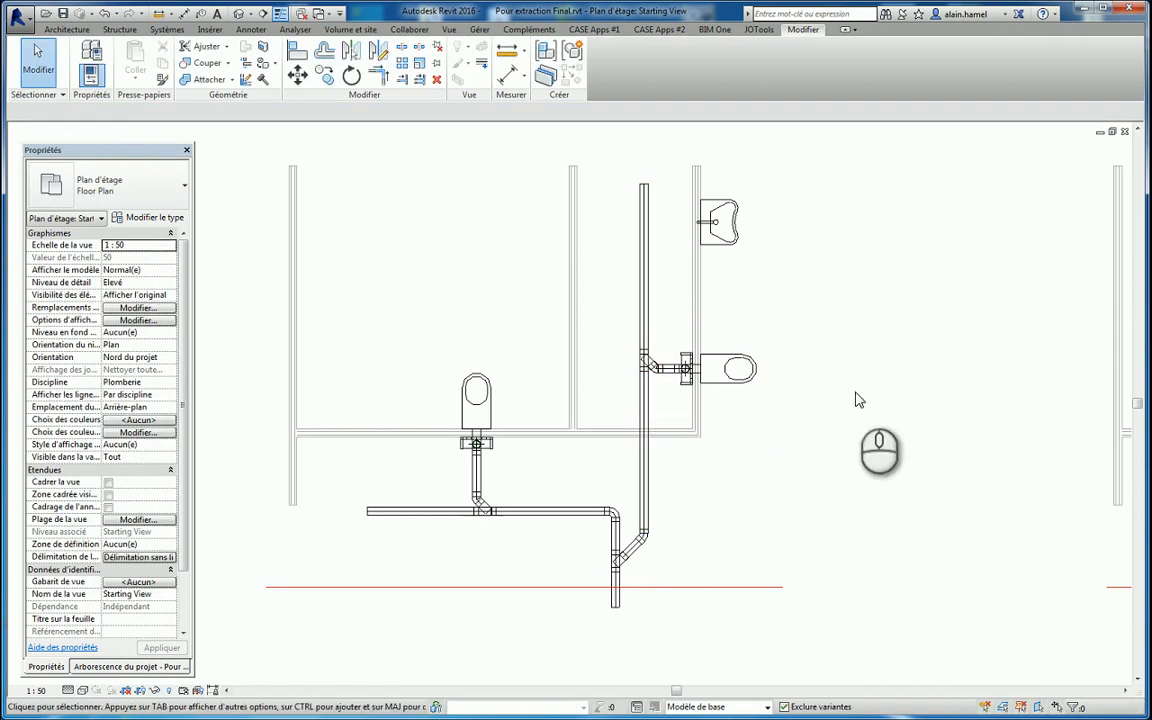
pyautogui.click(645, 366)
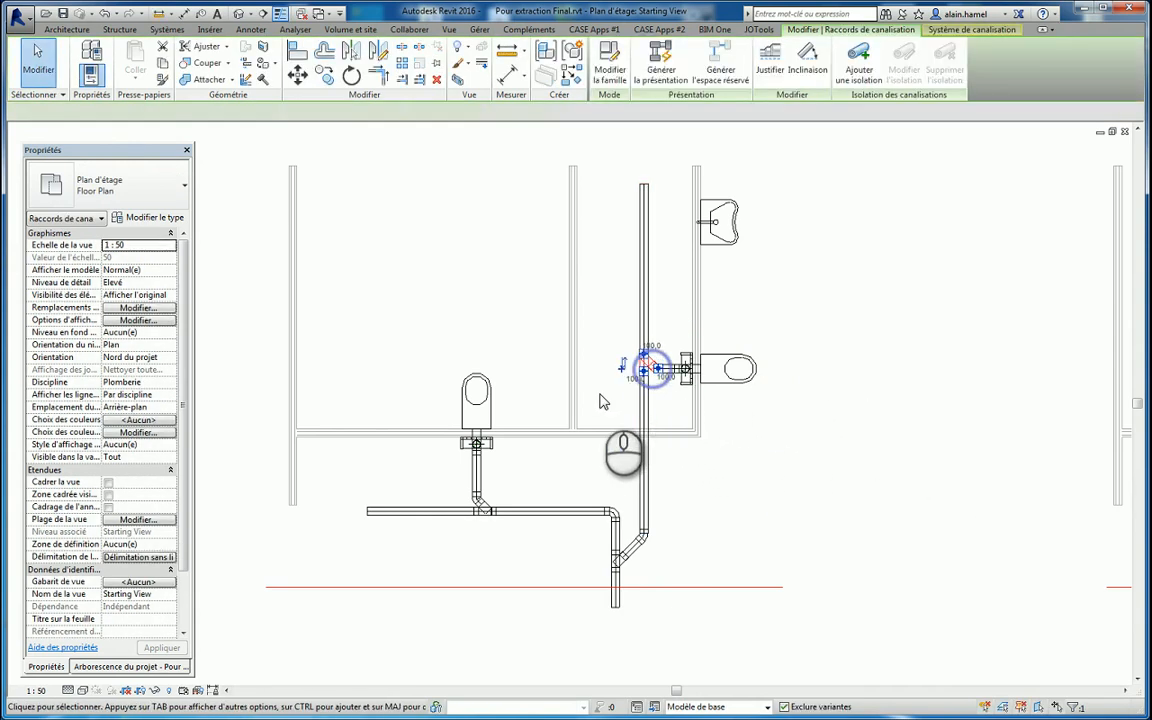
pyautogui.click(824, 427)
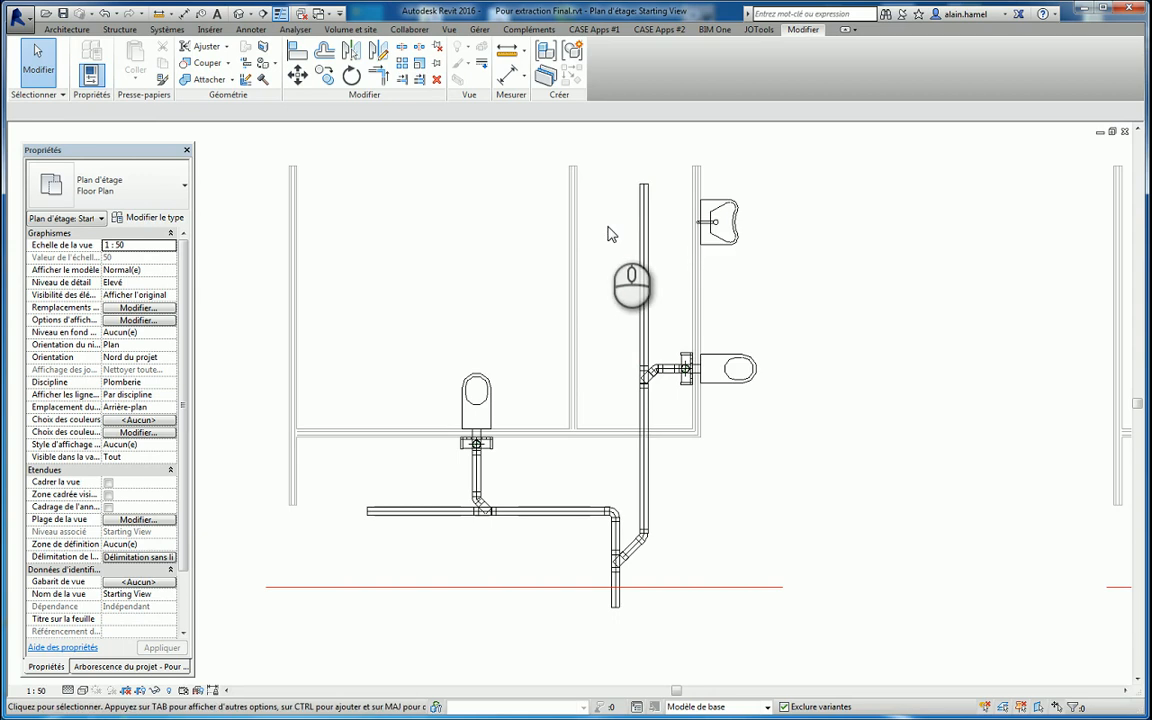
# Step: Undo the right-hand toilet's connection and the whole branch run, back to the L-shaped pipe
pyautogui.click(104, 14)
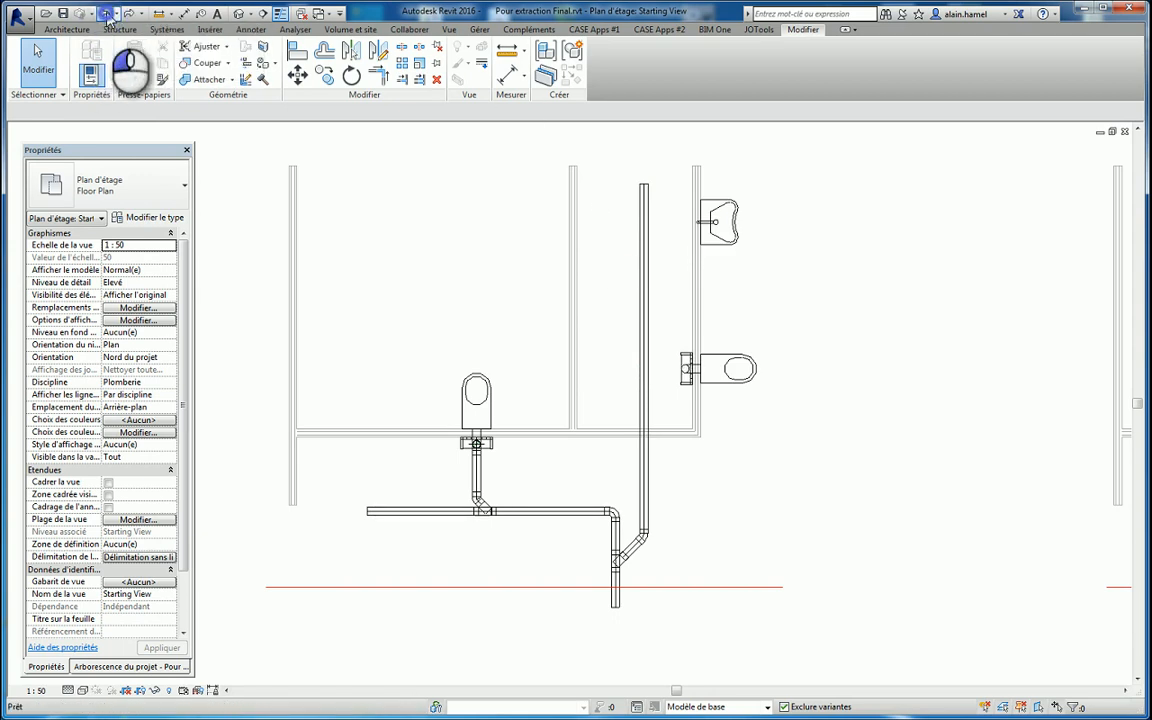
pyautogui.click(105, 14)
pyautogui.click(105, 14)
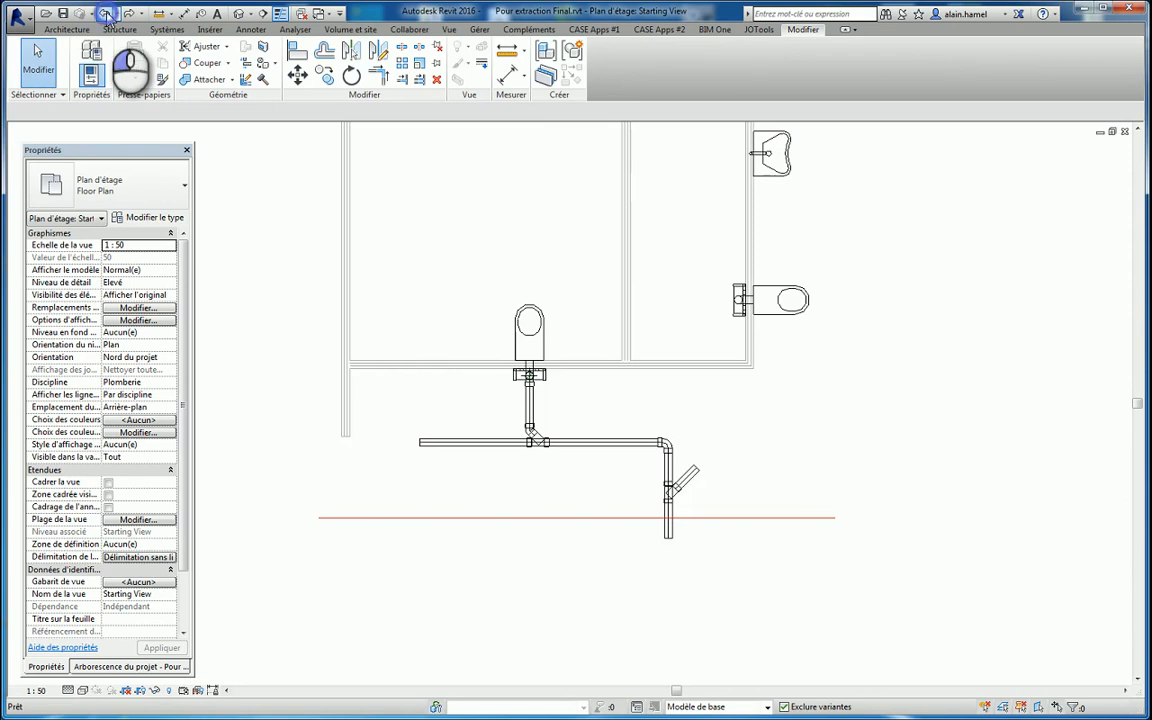
pyautogui.scroll(-2, 784, 378)
pyautogui.scroll(3, 797, 352)
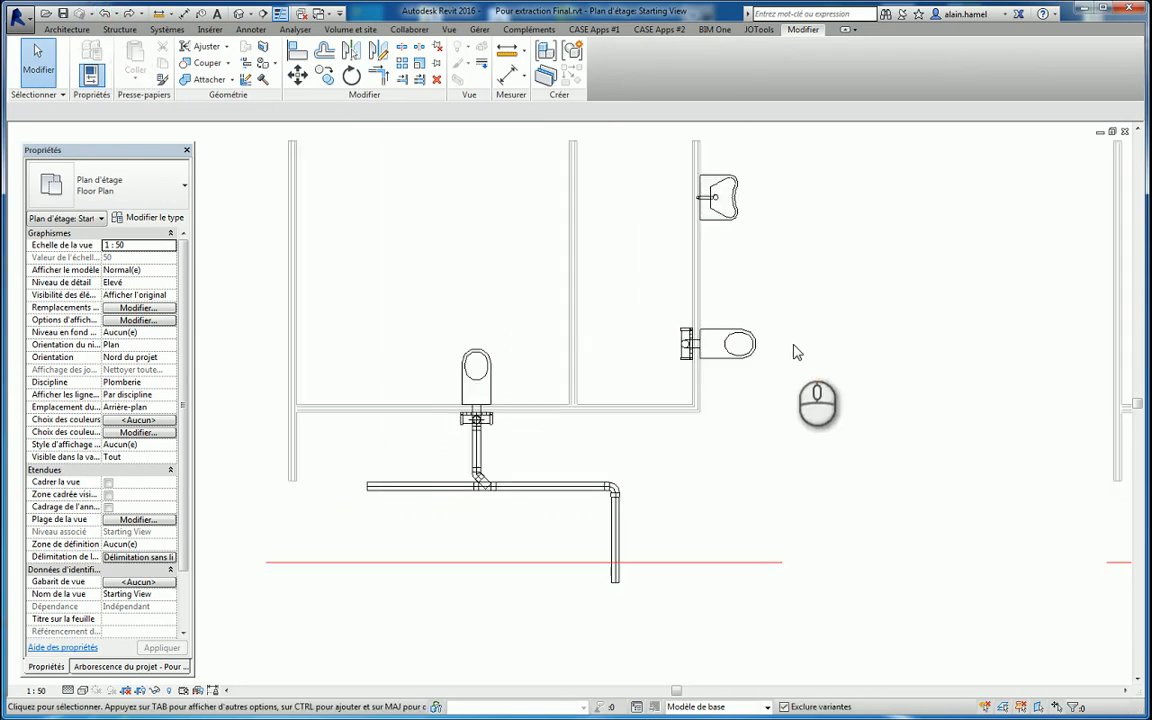
# Step: Draw a matching pipe with 75 mm diameter at 0,0 mm offset, running straight down beside the washbasin
pyautogui.click(550, 508)
pyautogui.rightClick(552, 507)
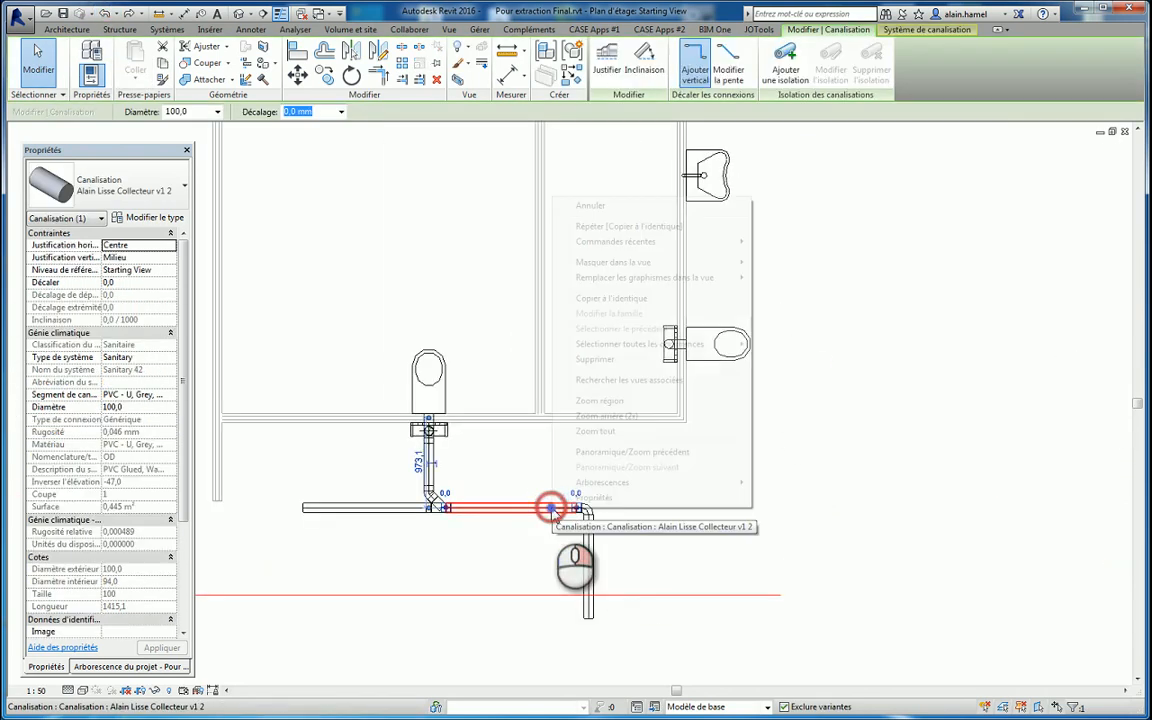
pyautogui.click(612, 298)
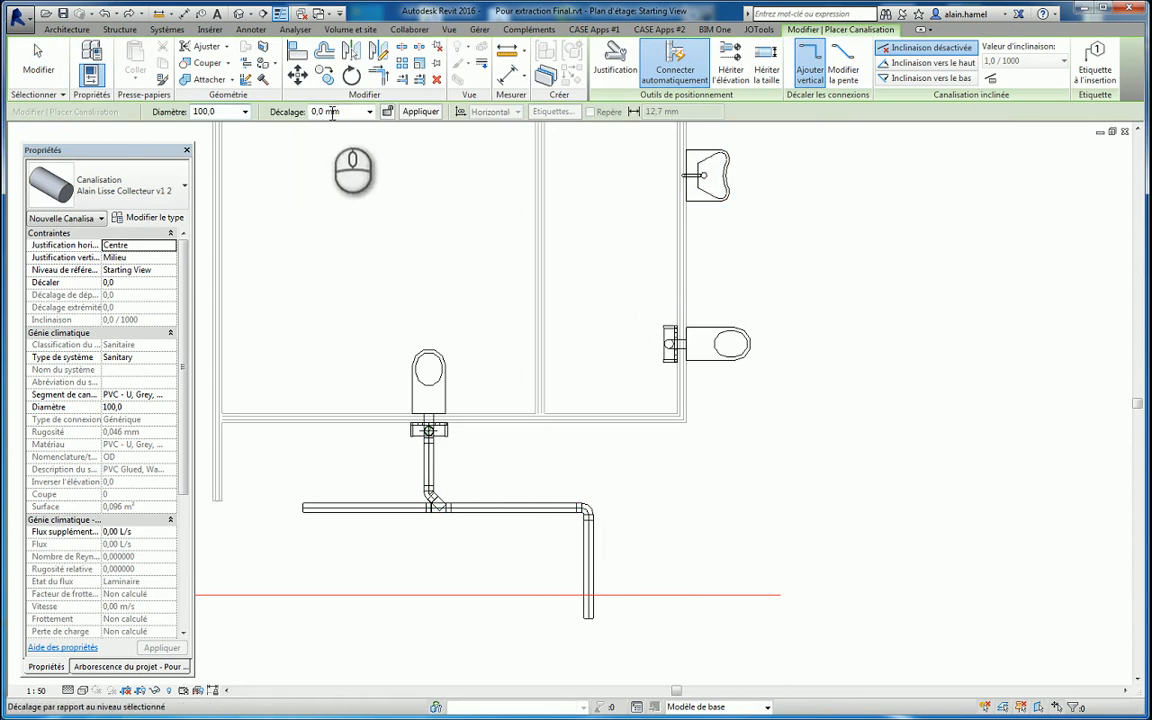
pyautogui.scroll(-2, 650, 460)
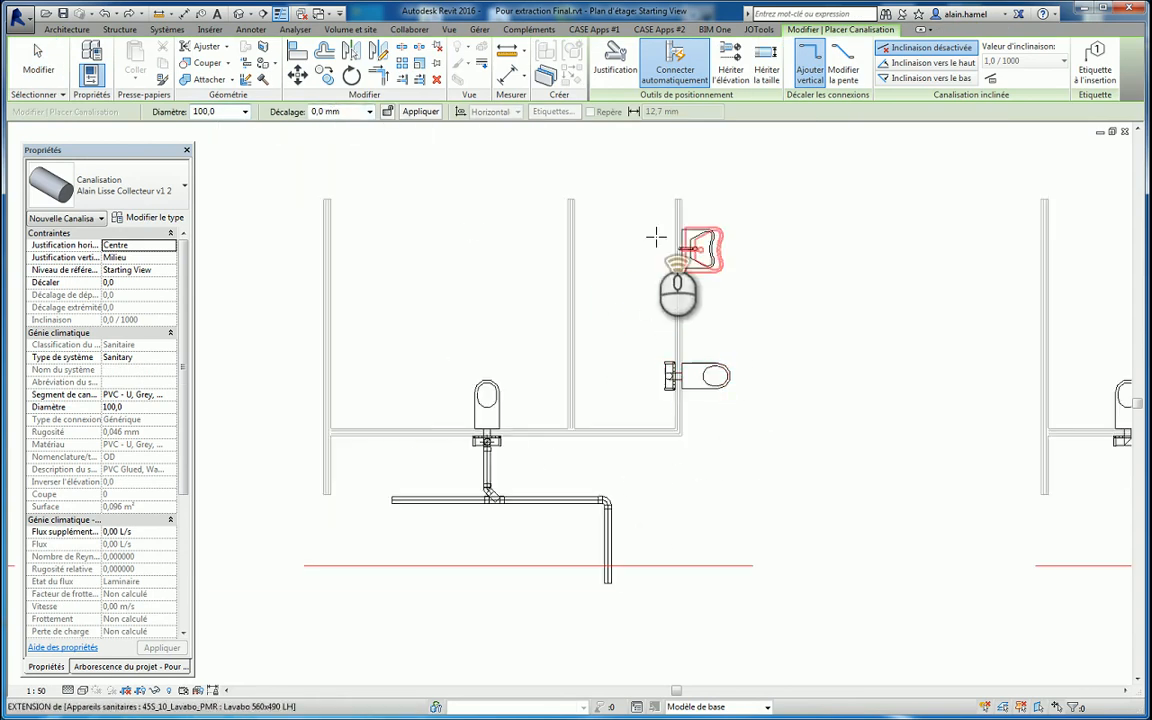
pyautogui.scroll(2, 656, 234)
pyautogui.click(245, 111)
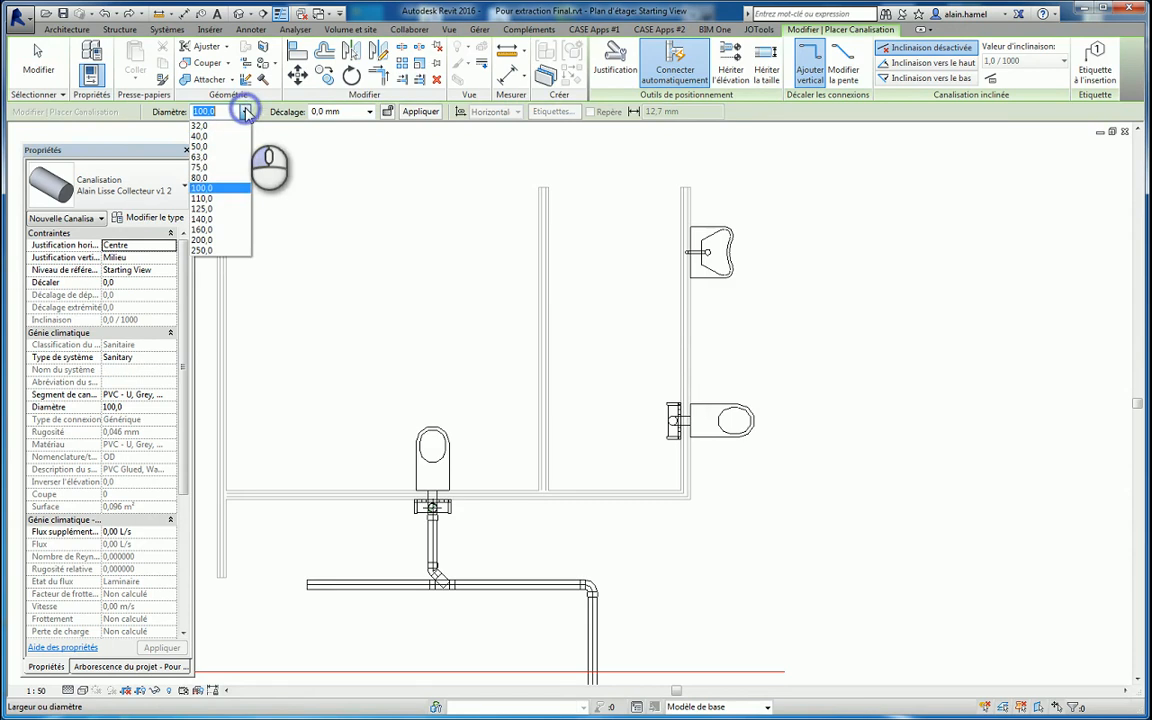
pyautogui.click(219, 168)
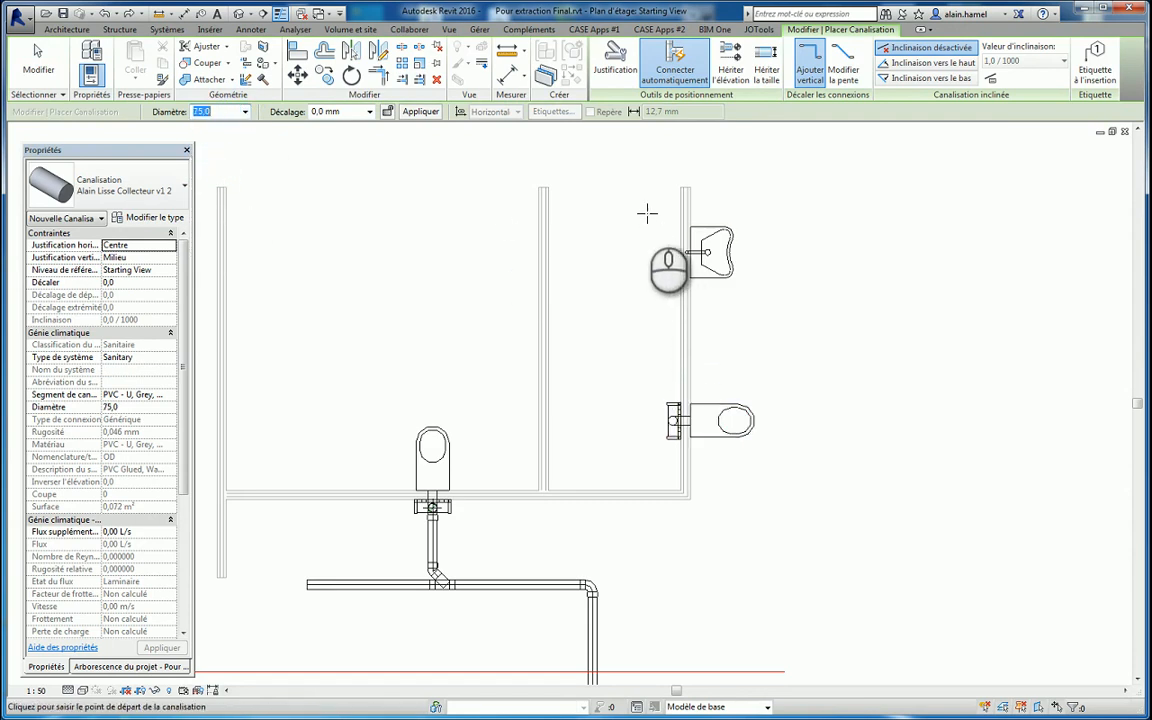
pyautogui.click(647, 213)
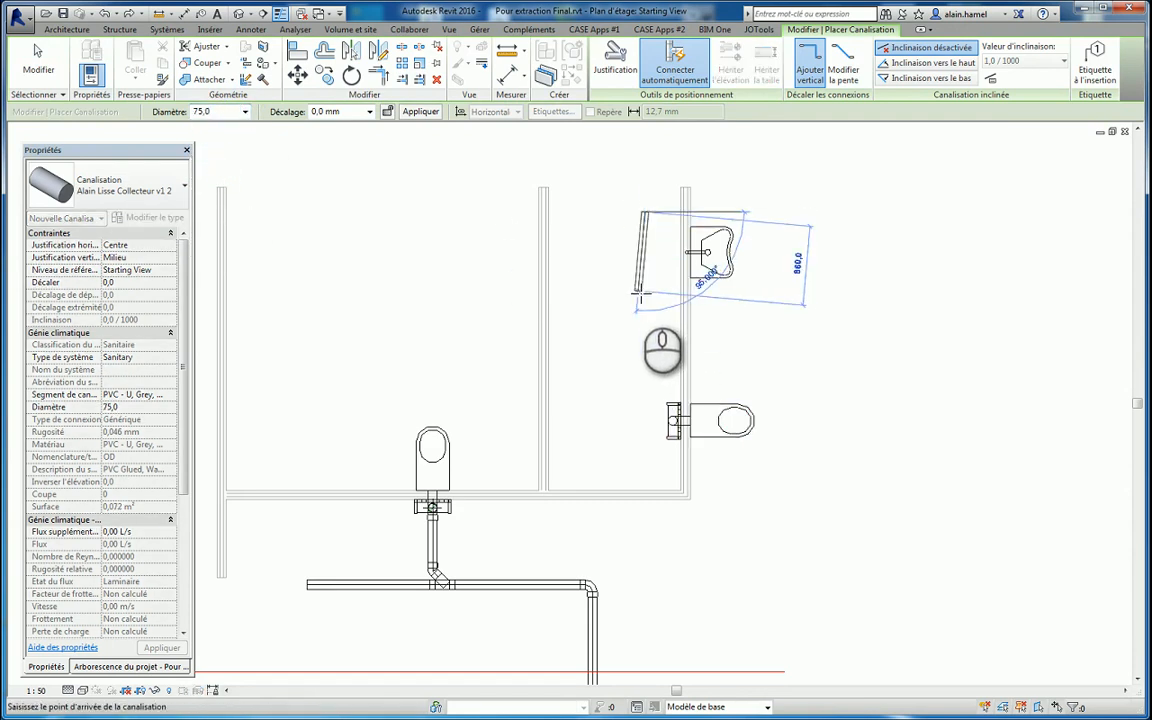
pyautogui.click(644, 304)
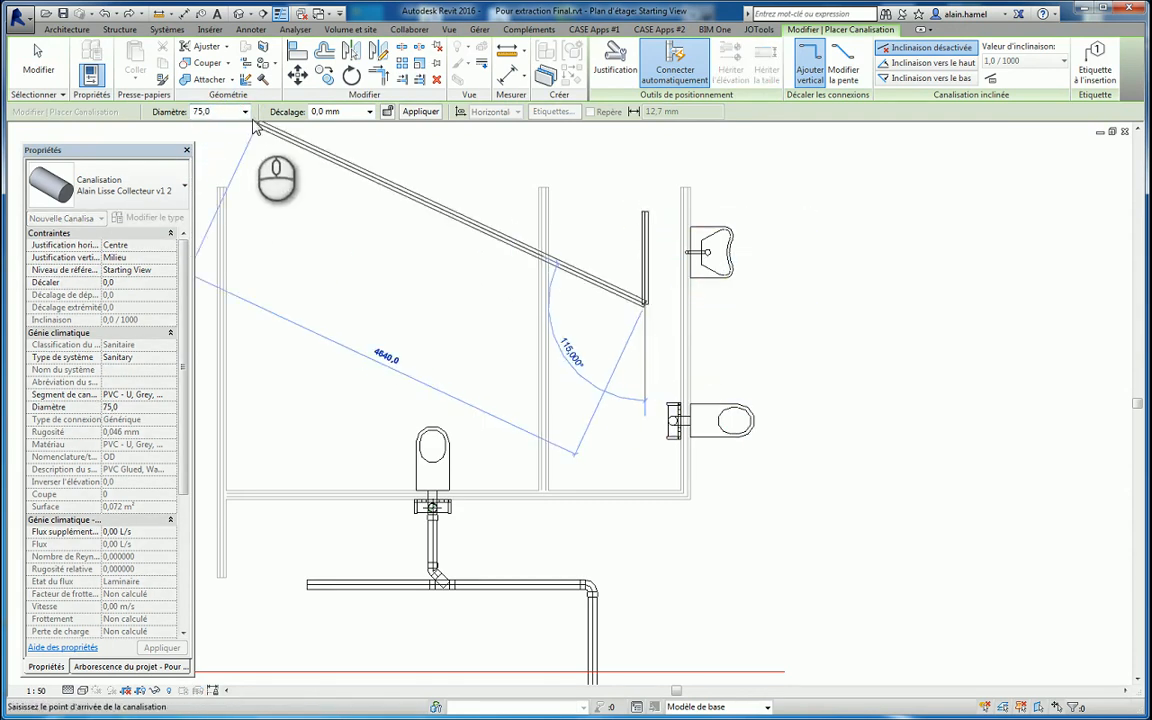
# Step: Continue the run downward at 100 mm diameter past the toilet and join it at 45° to the L-shaped run's vertical leg
pyautogui.click(245, 112)
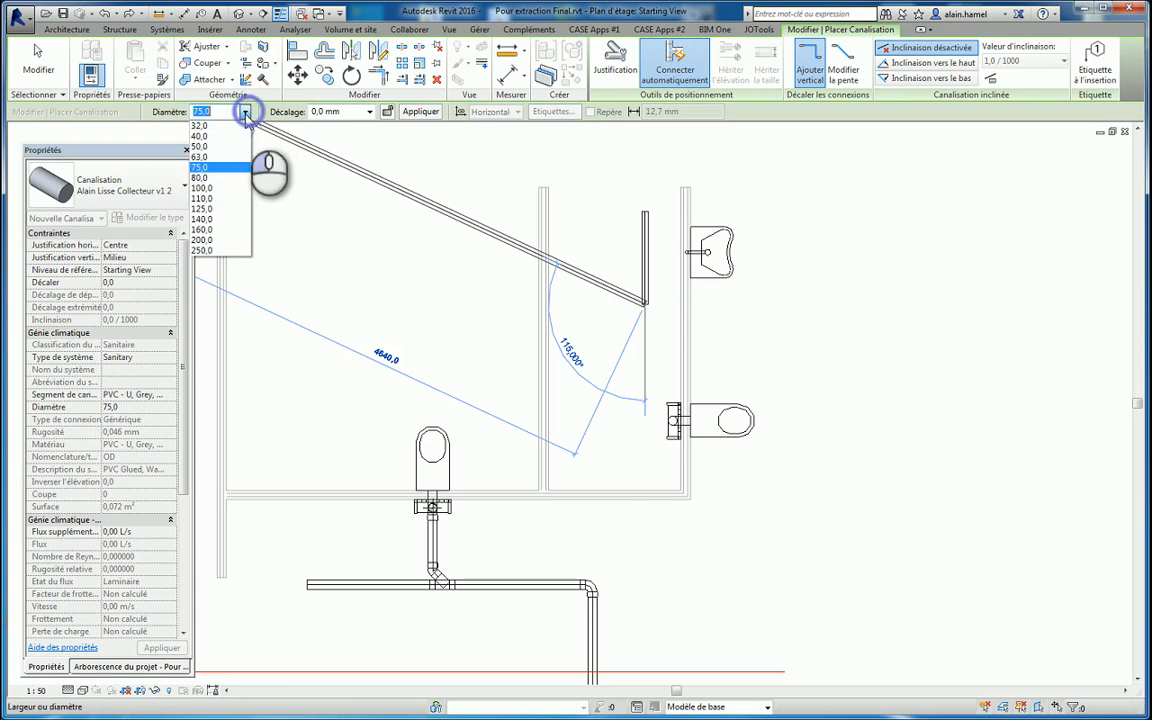
pyautogui.click(218, 189)
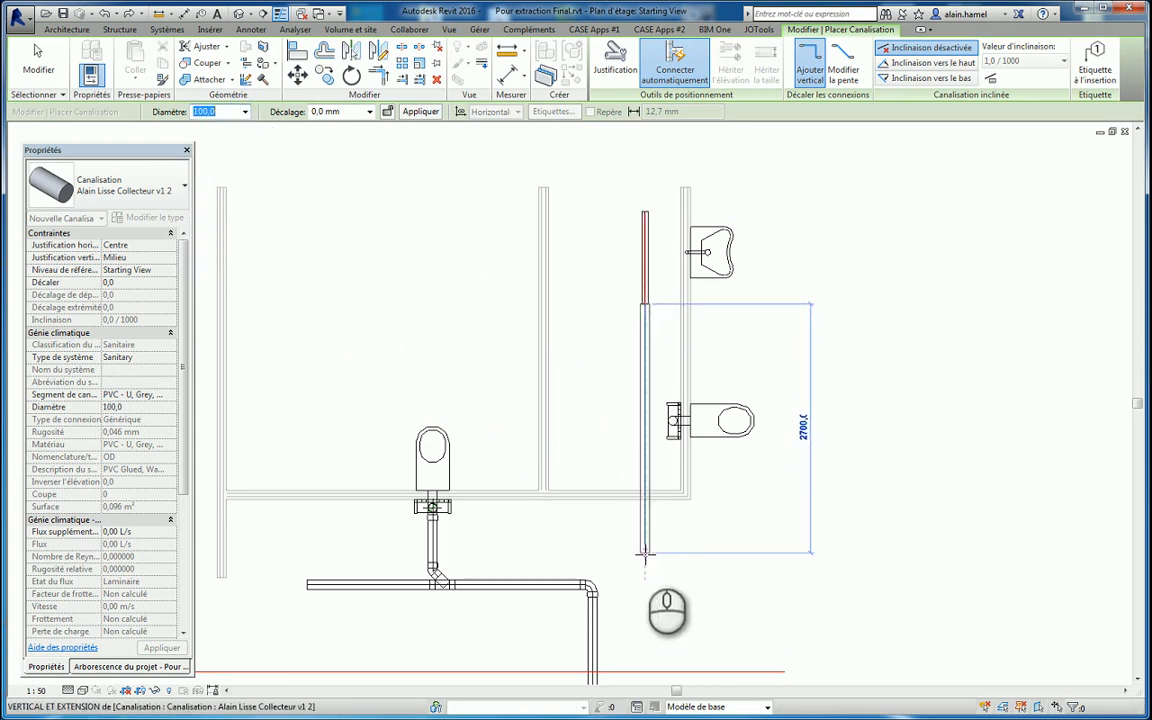
pyautogui.click(645, 615)
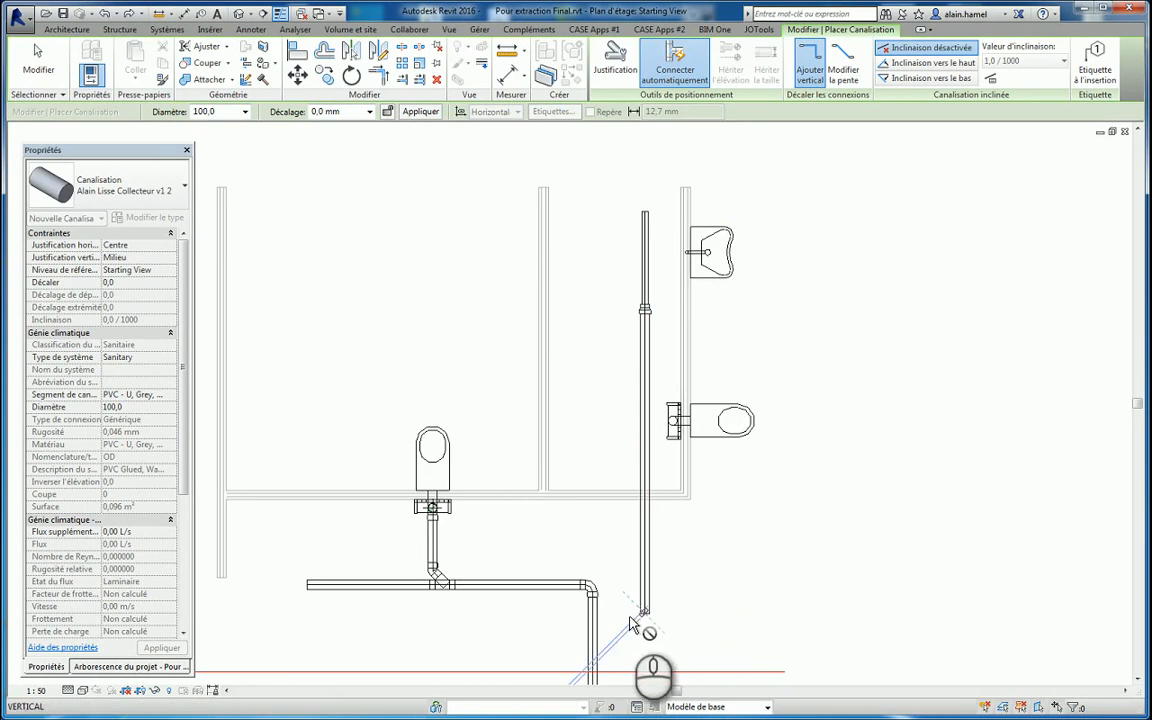
pyautogui.scroll(-3, 625, 600)
pyautogui.scroll(3, 612, 590)
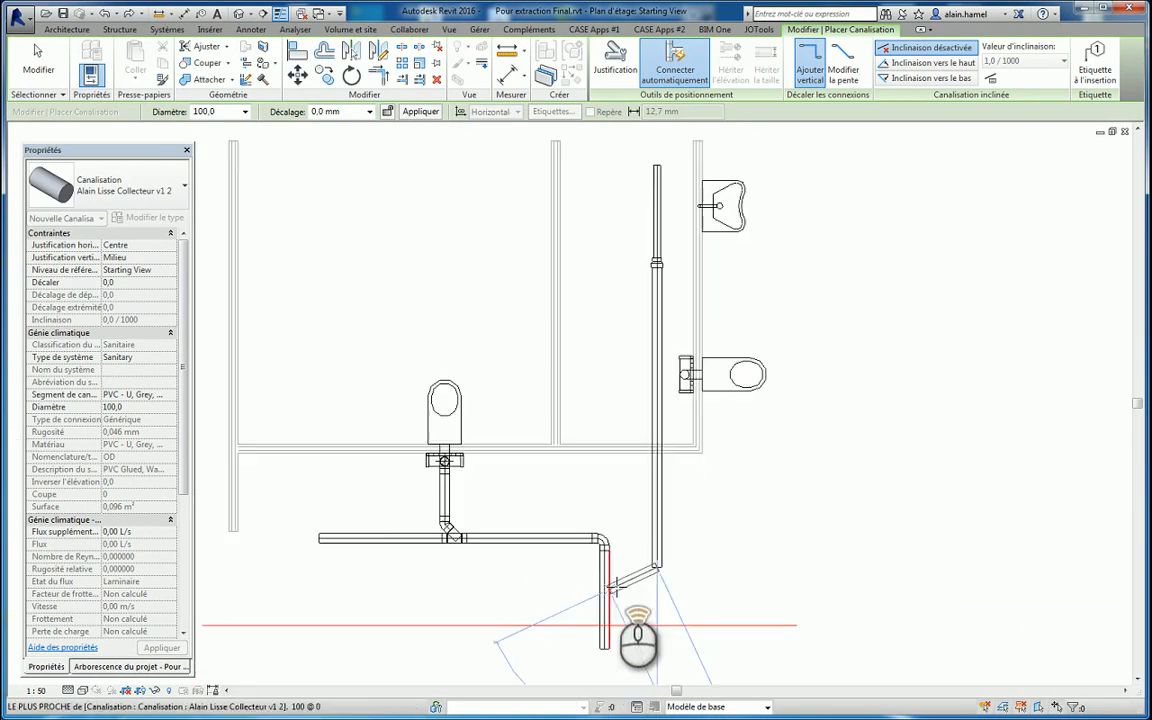
pyautogui.scroll(5, 614, 589)
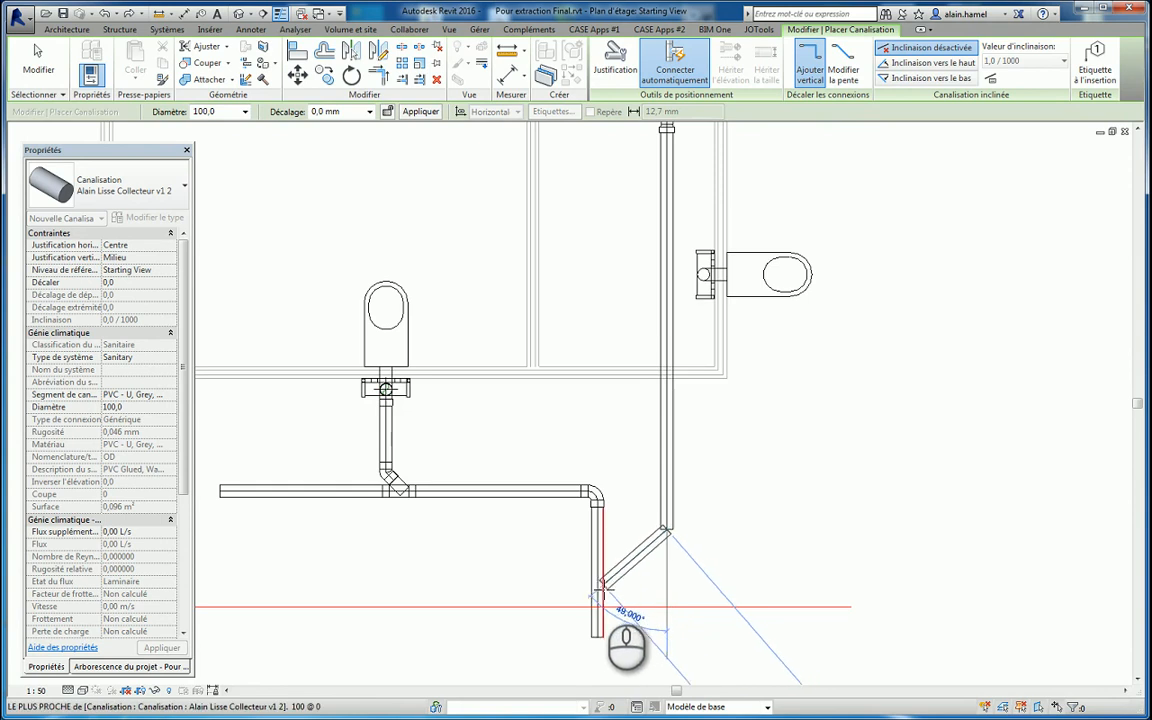
pyautogui.click(597, 598)
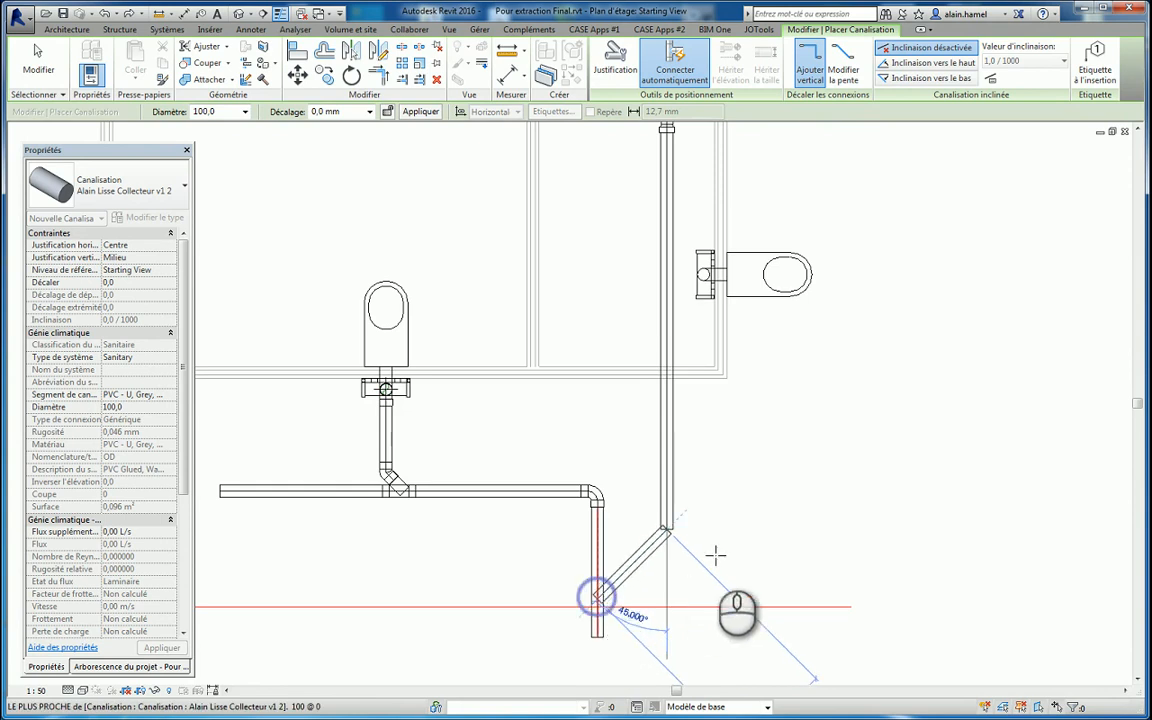
pyautogui.press('Escape')
pyautogui.press('Escape')
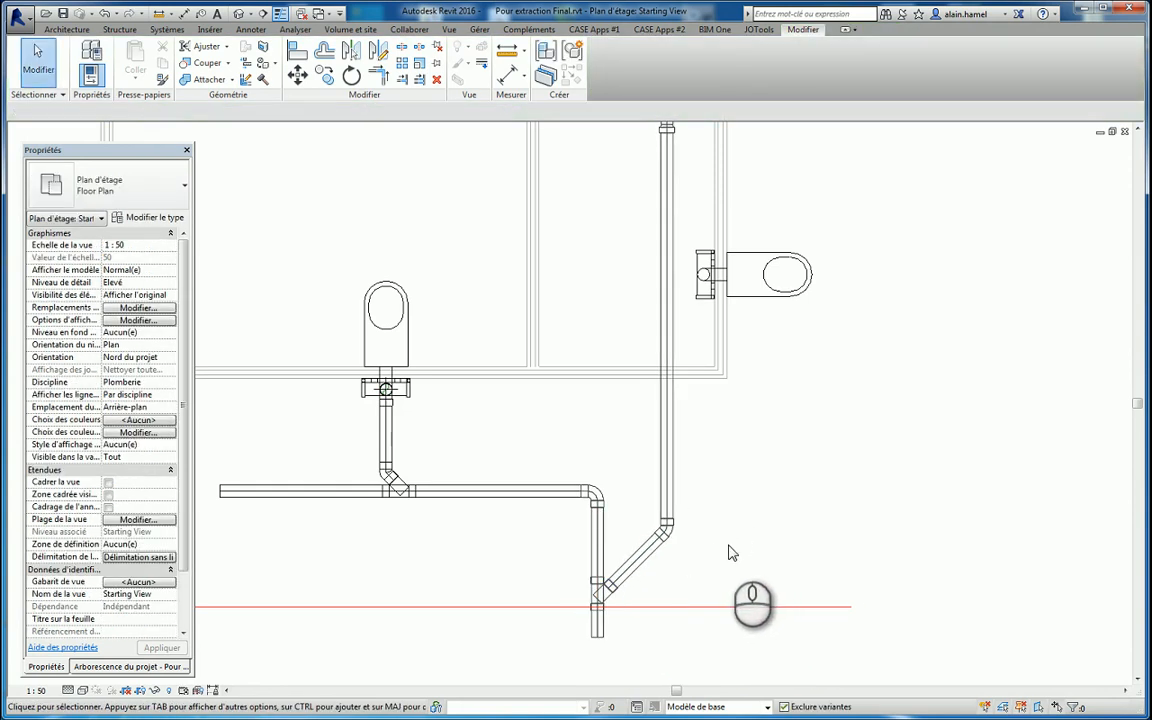
pyautogui.scroll(-3, 729, 547)
pyautogui.scroll(3, 770, 330)
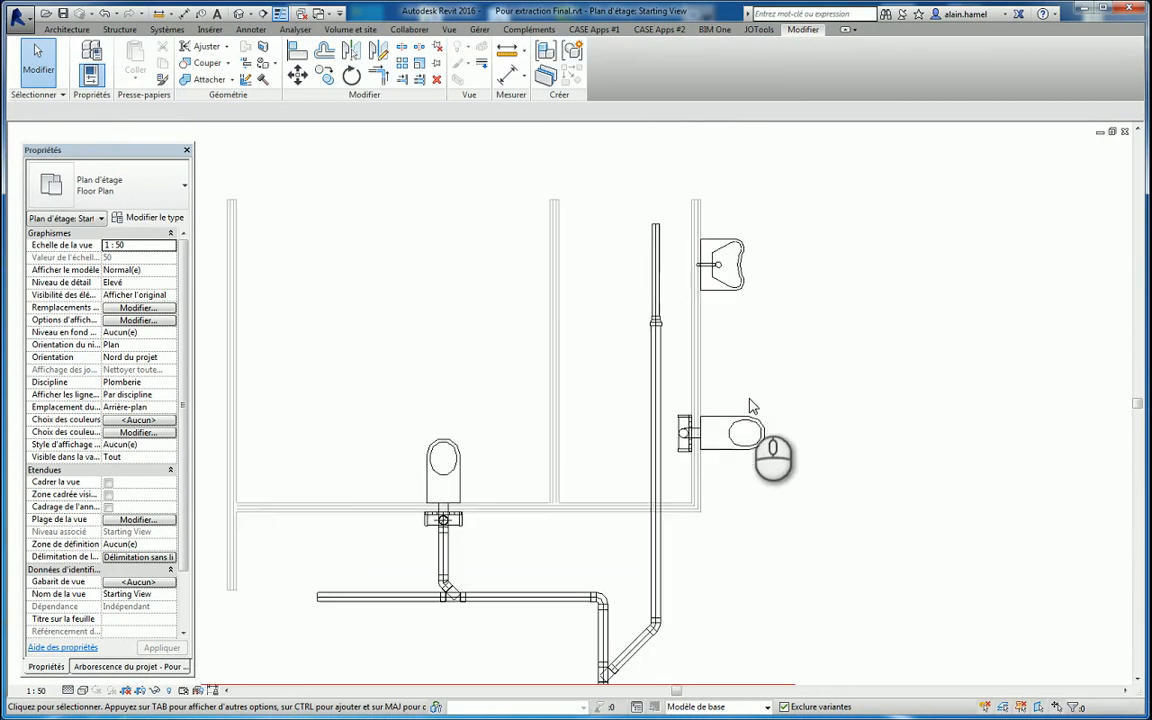
# Step: Try to connect the right-hand toilet's 100 mm sanitary connector to the vertical pipe run beside it
pyautogui.click(745, 437)
pyautogui.click(657, 68)
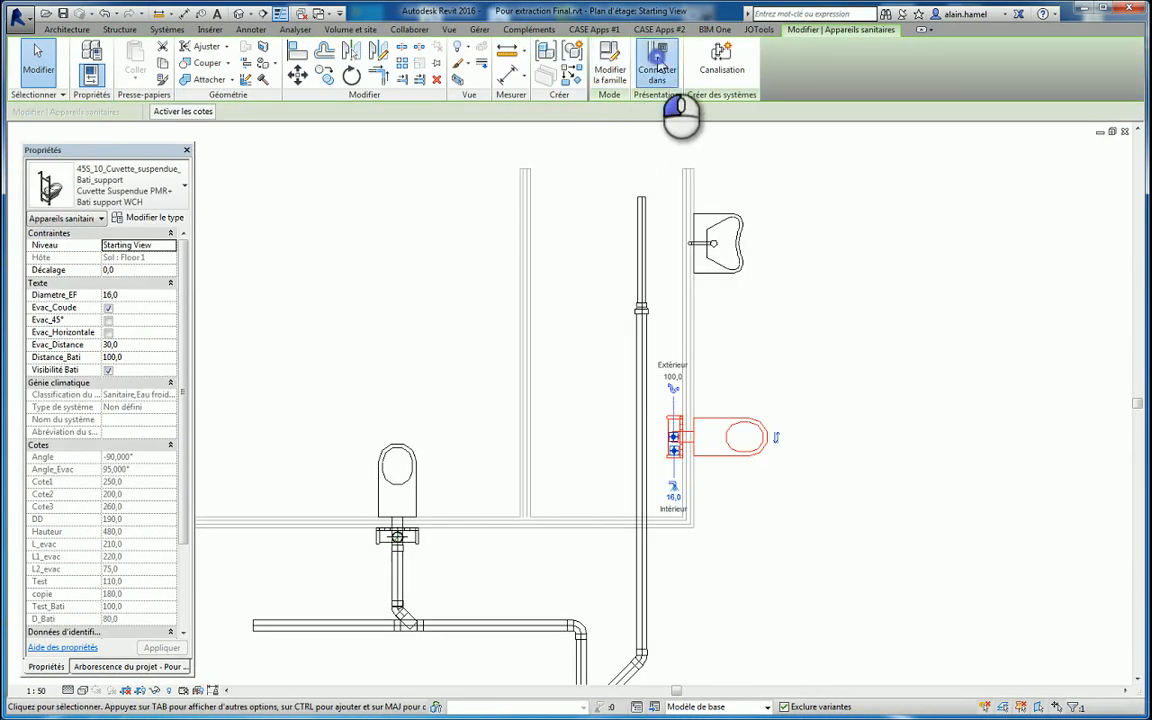
pyautogui.click(918, 443)
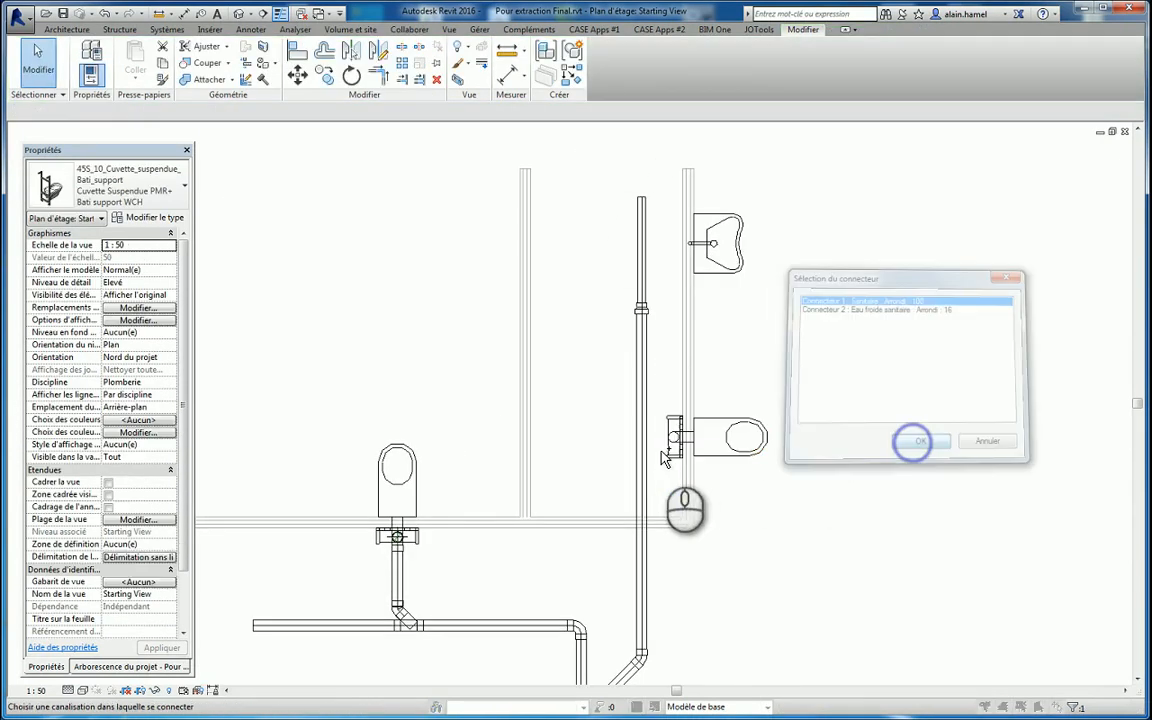
pyautogui.click(643, 441)
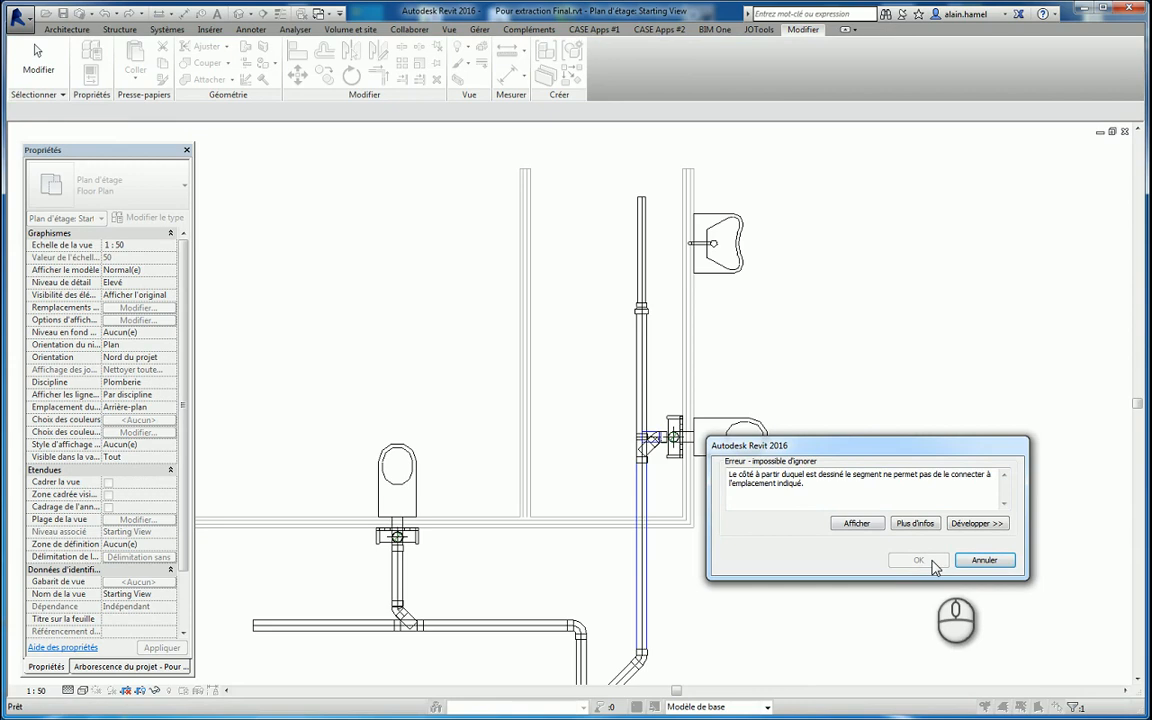
pyautogui.click(993, 566)
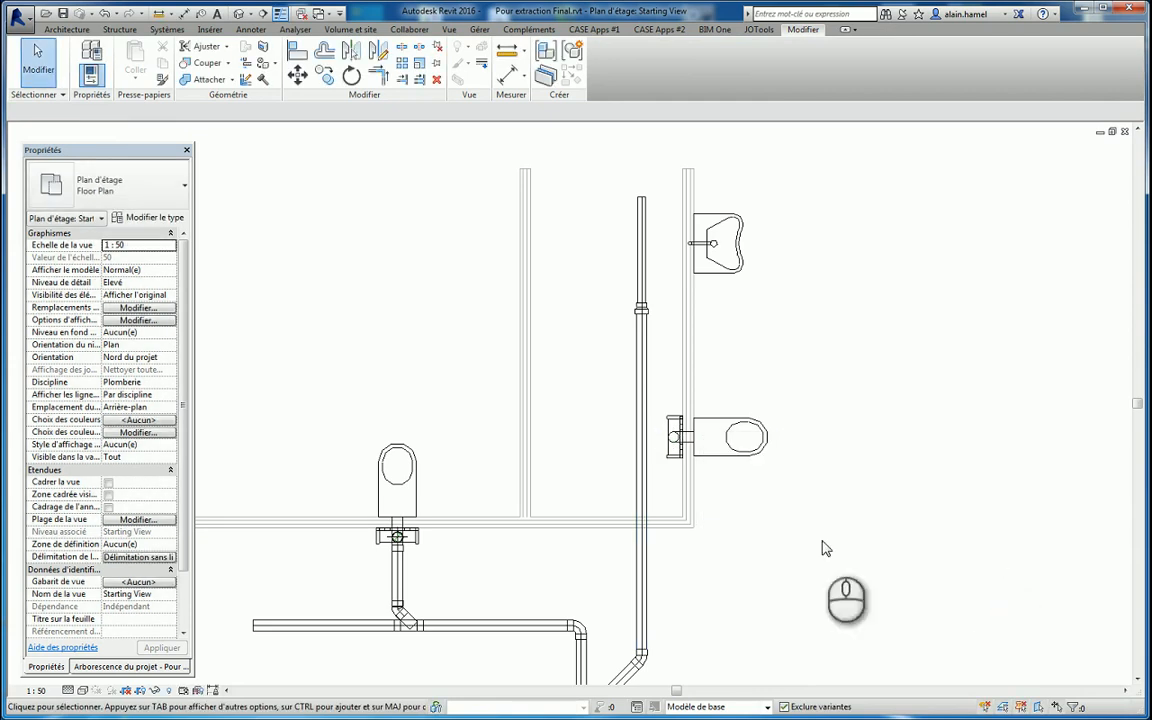
# Step: Move the vertical pipe run away from the right-hand toilet to about 620 mm from the wall
pyautogui.click(645, 463)
pyautogui.moveTo(636, 459); pyautogui.dragTo(625, 467)
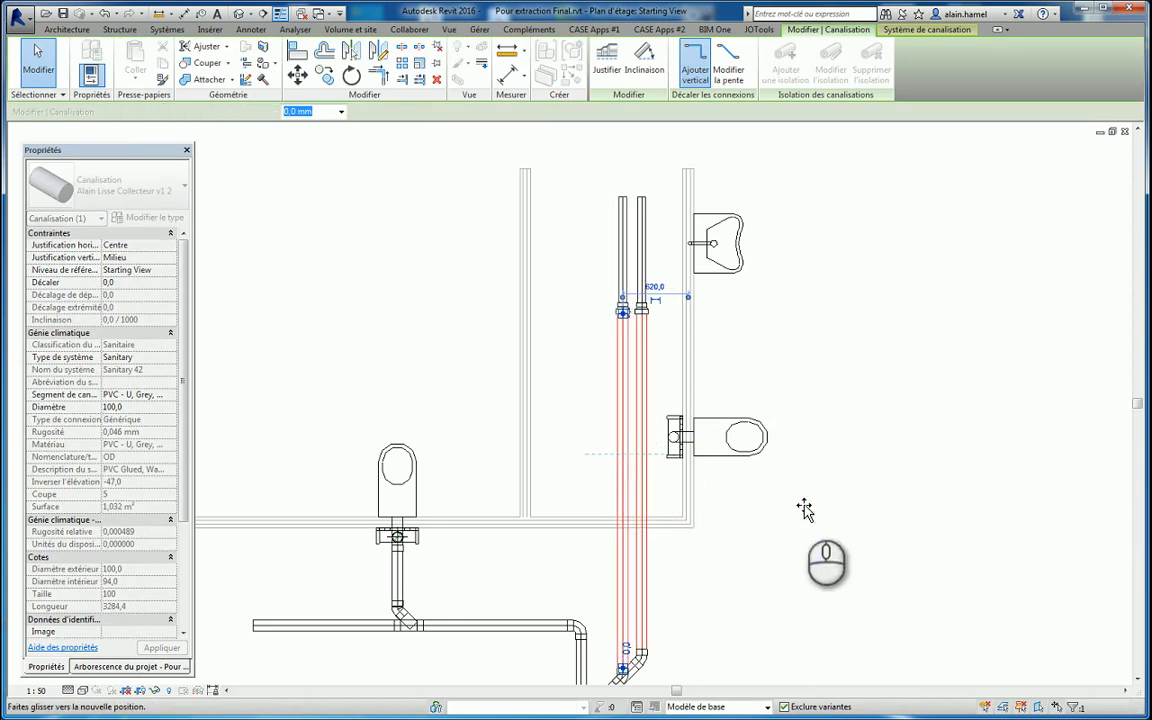
pyautogui.click(720, 458)
# Step: Connect the right-hand toilet's sanitary connector, round 100, into the relocated vertical pipe run
pyautogui.click(750, 460)
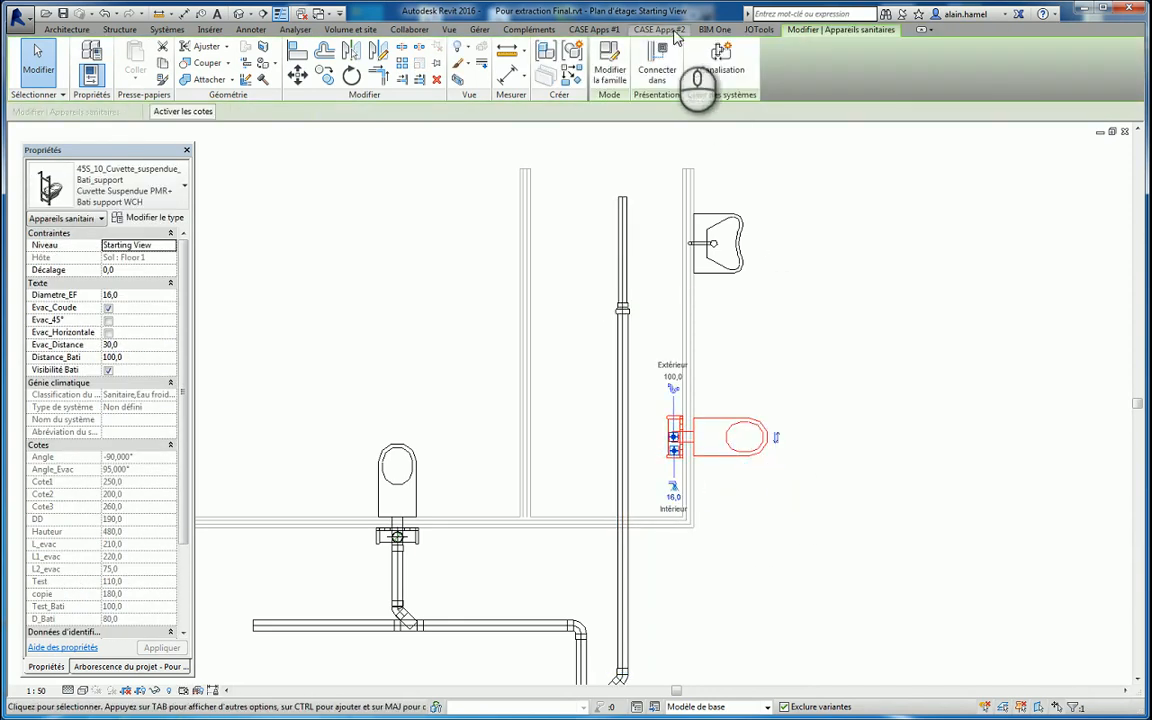
pyautogui.click(657, 62)
pyautogui.click(921, 442)
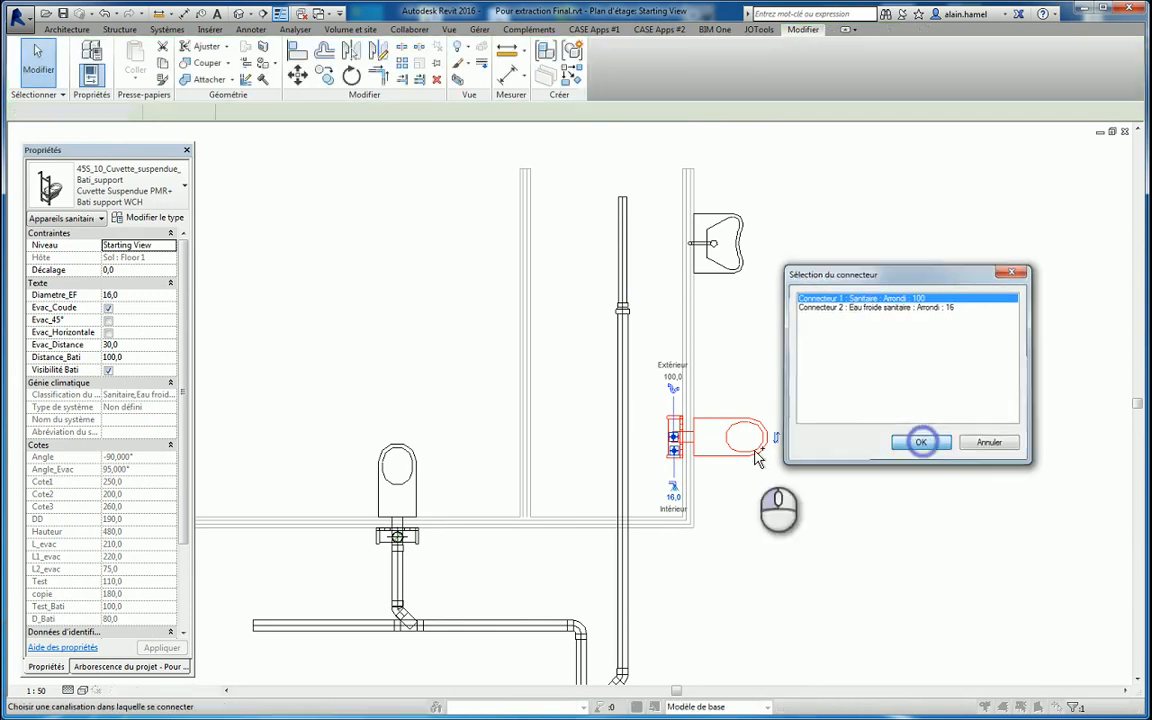
pyautogui.click(630, 446)
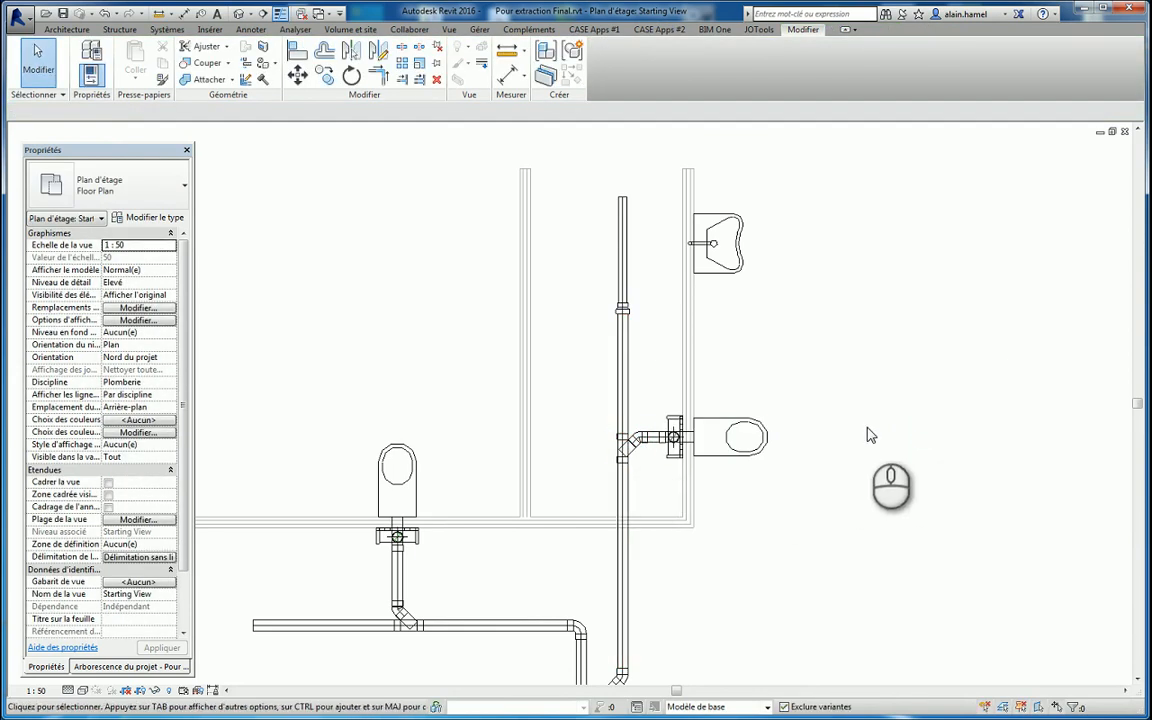
# Step: Connect the washbasin's sanitary connector, round 32, into the narrower upper part of the vertical run
pyautogui.click(740, 277)
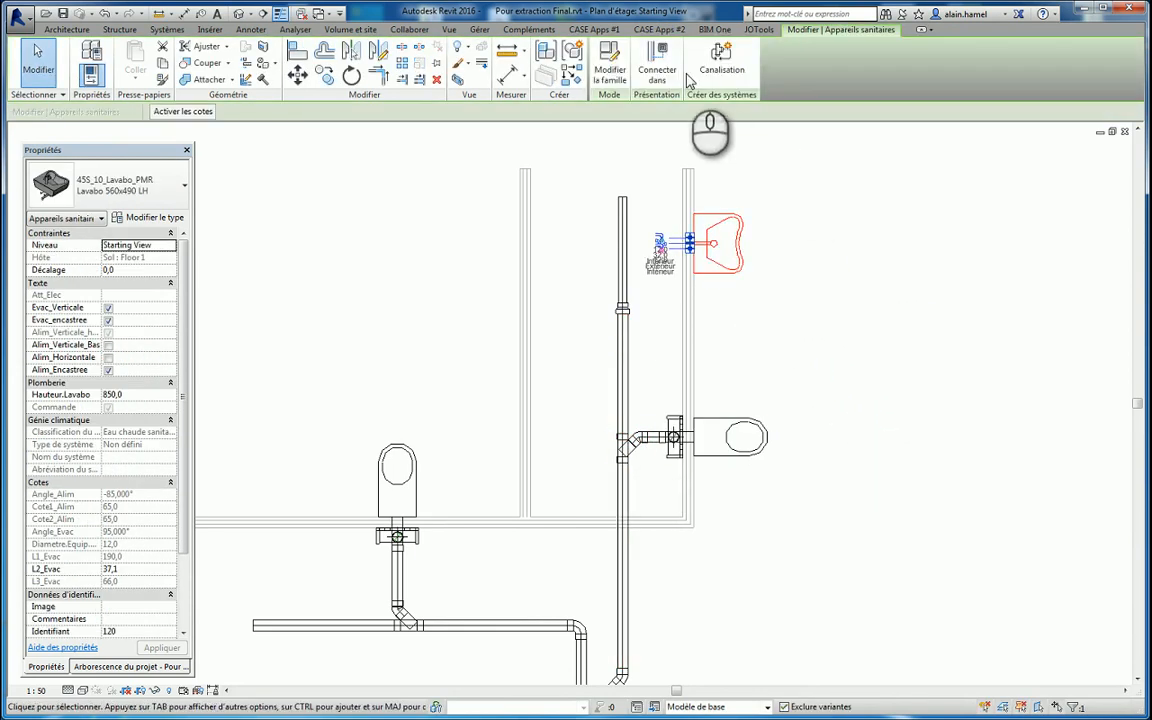
pyautogui.click(657, 62)
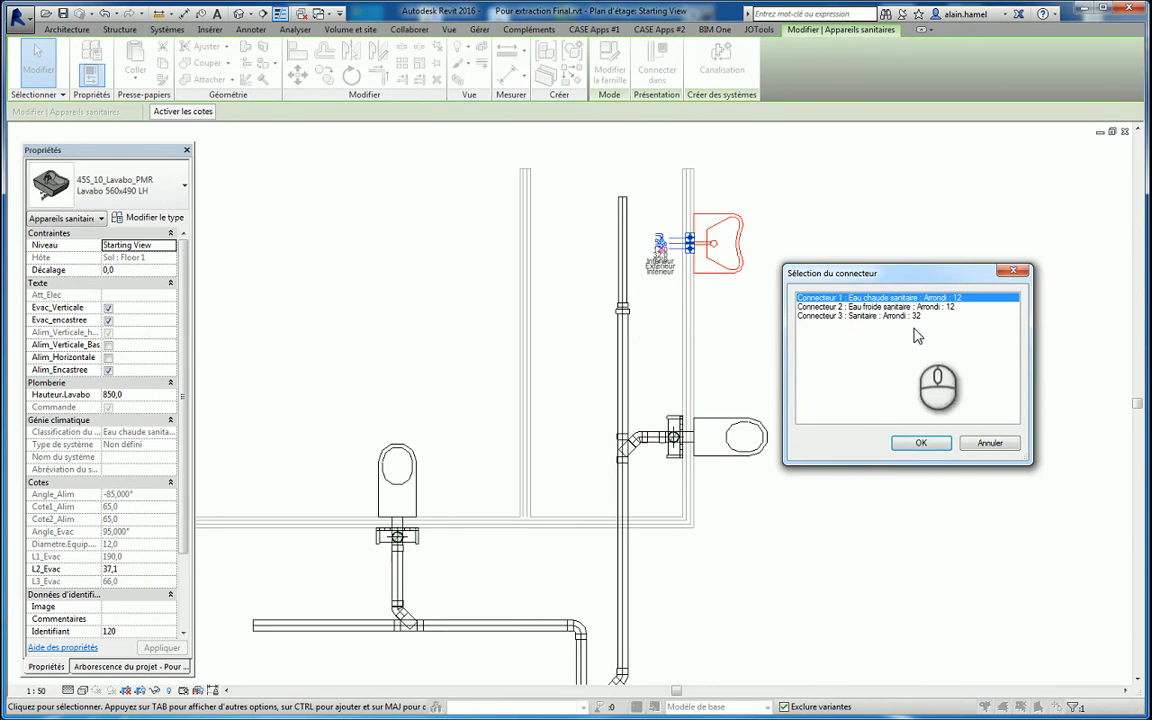
pyautogui.click(850, 316)
pyautogui.click(920, 443)
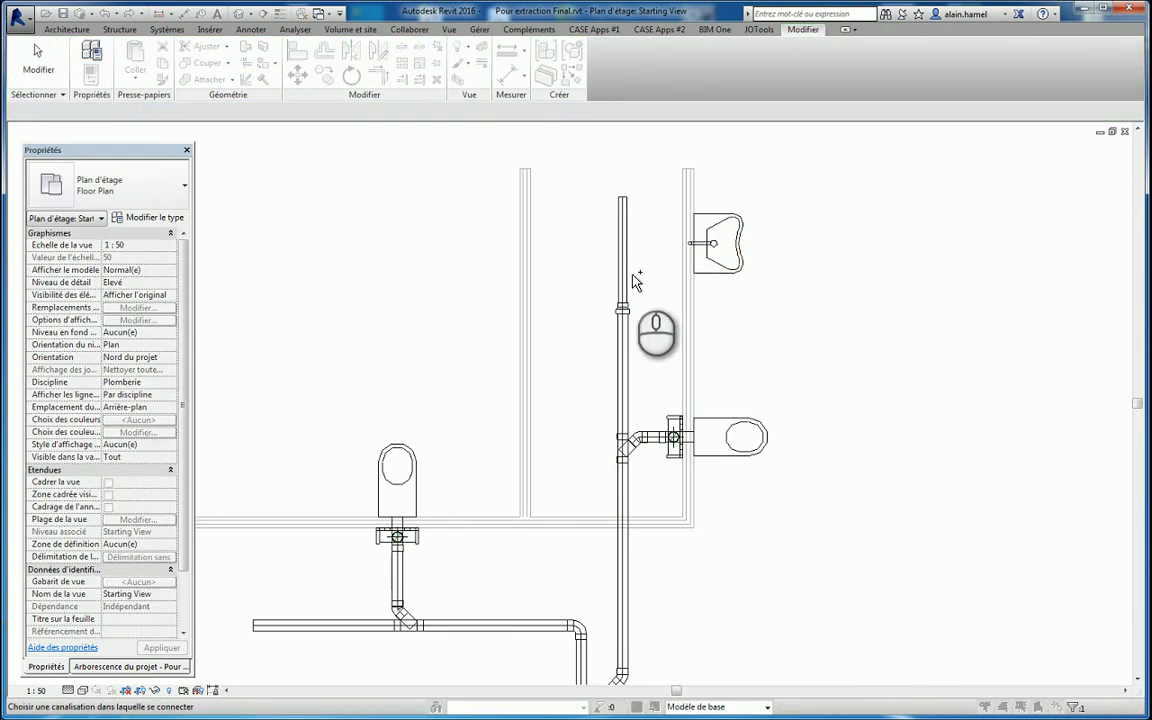
pyautogui.click(618, 259)
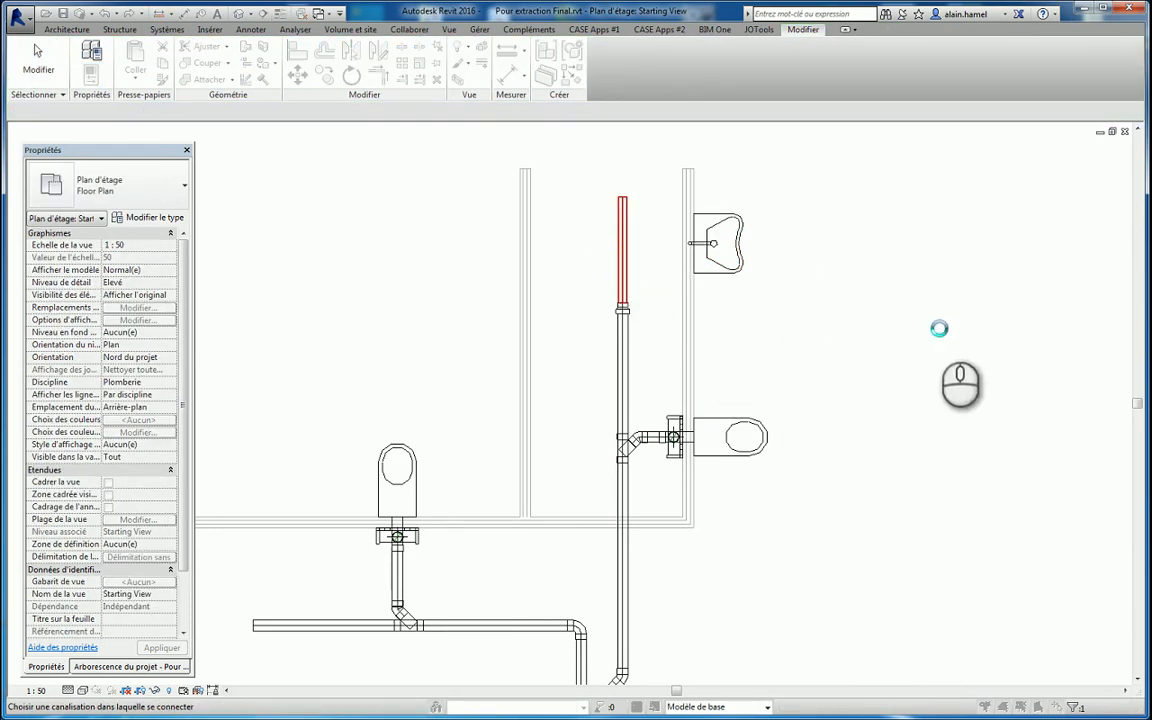
# Step: Open the Section 2 view from the section line below the neighbouring layout with two side-by-side toilets
pyautogui.scroll(-4, 718, 228)
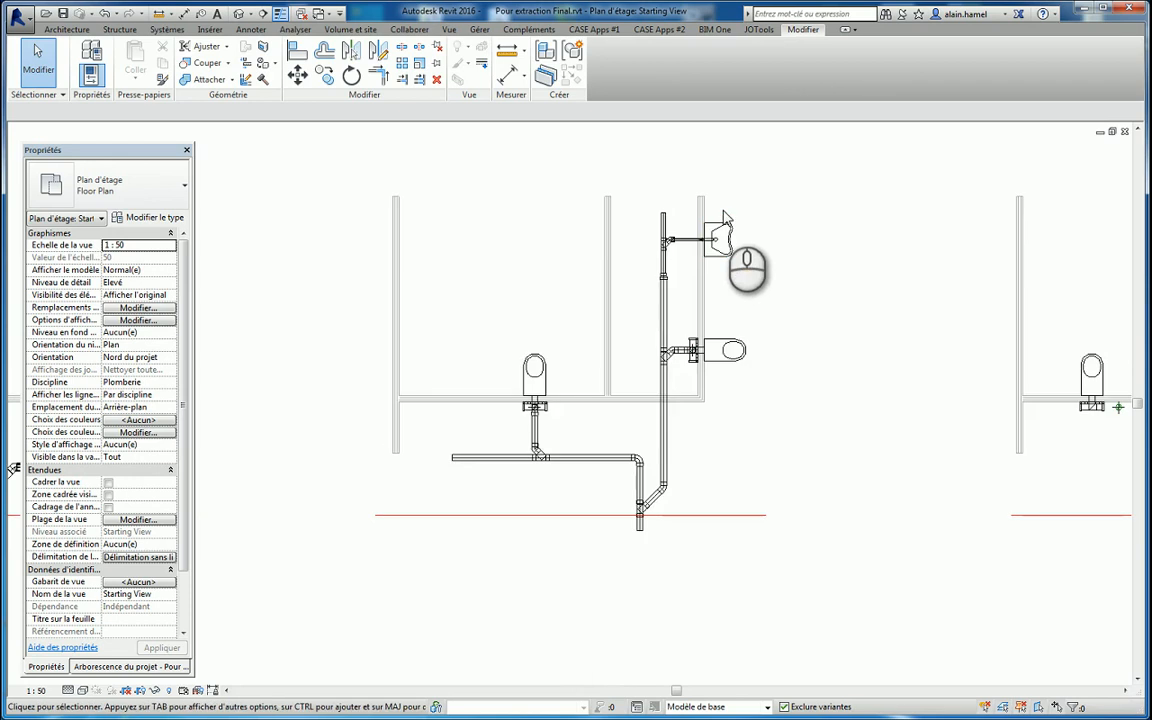
pyautogui.scroll(-2, 712, 378)
pyautogui.scroll(2, 712, 378)
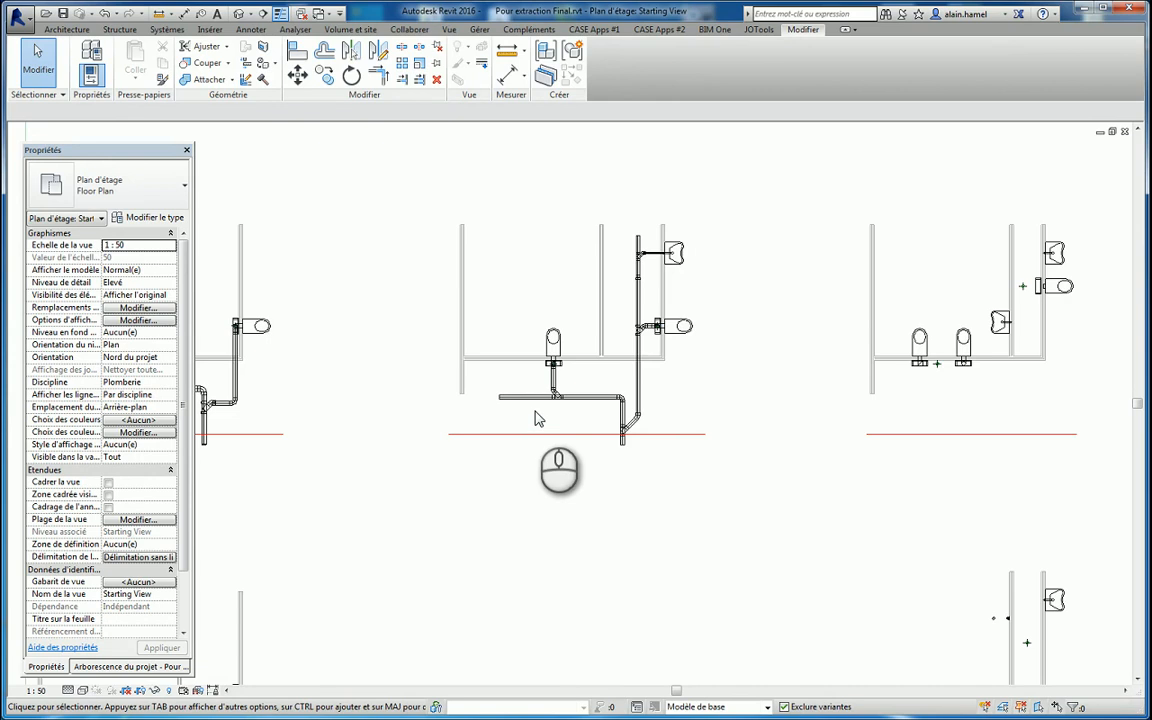
pyautogui.scroll(-1, 538, 418)
pyautogui.scroll(3, 1060, 316)
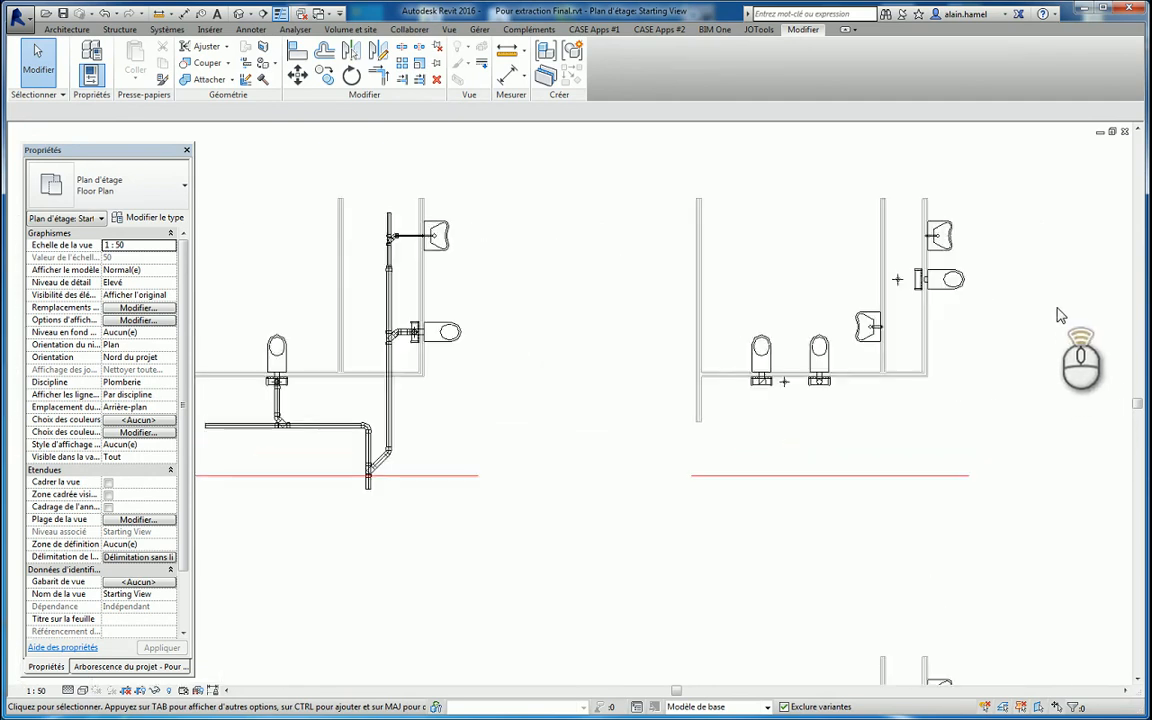
pyautogui.moveTo(888, 373); pyautogui.dragTo(726, 404, button='middle')
pyautogui.scroll(2, 708, 390)
pyautogui.scroll(2, 690, 495)
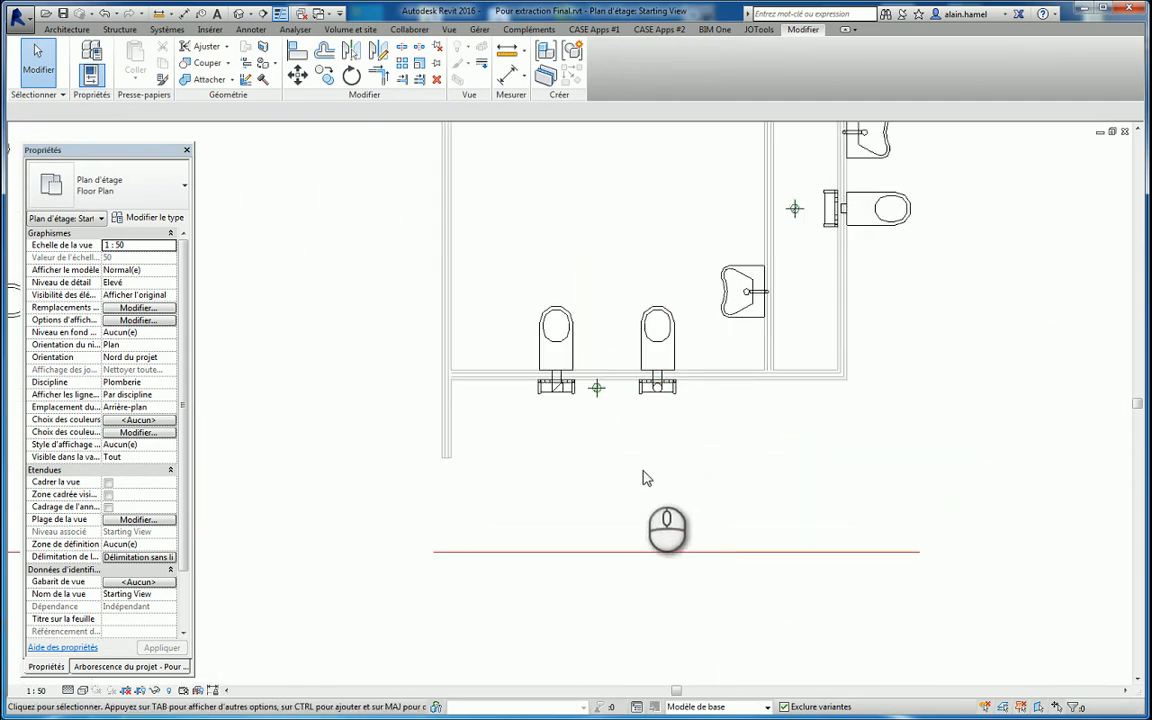
pyautogui.scroll(-1, 652, 485)
pyautogui.scroll(1, 720, 389)
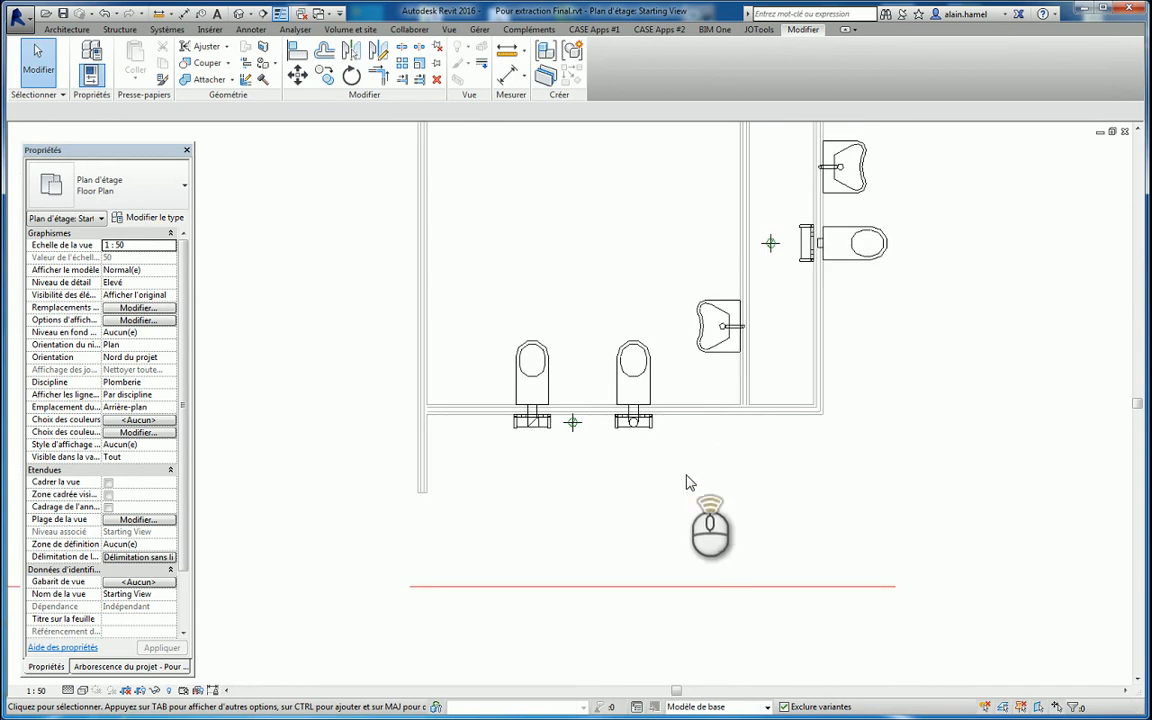
pyautogui.scroll(1, 688, 483)
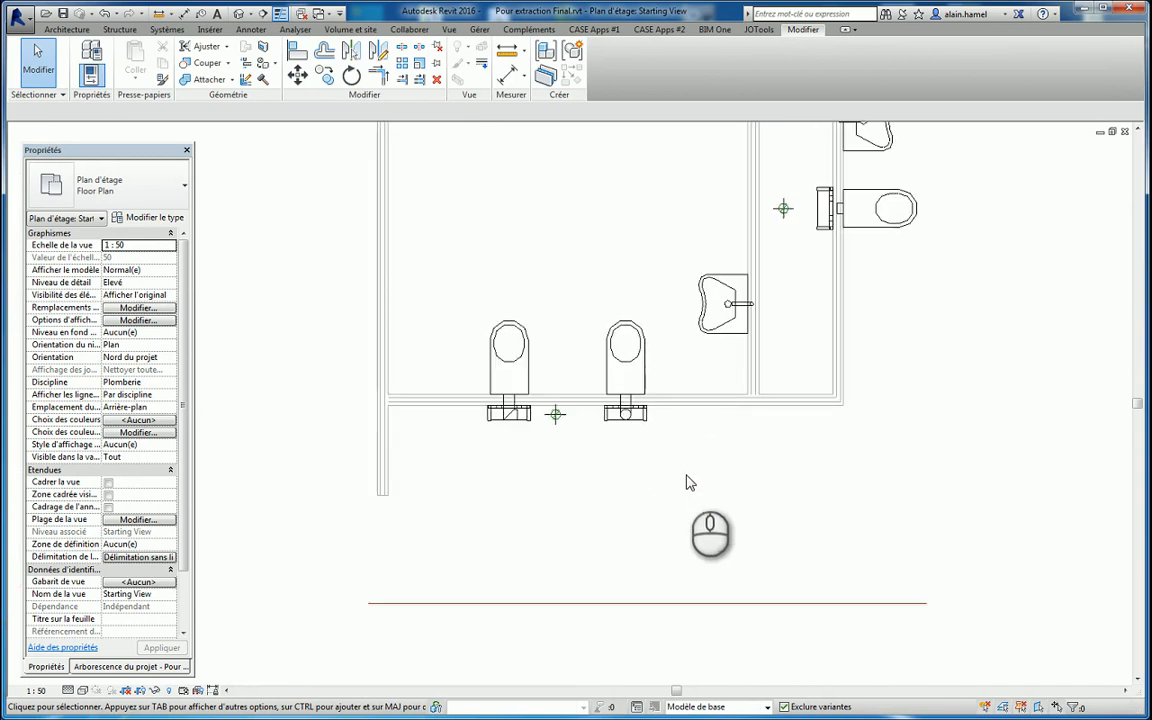
pyautogui.scroll(-1, 688, 483)
pyautogui.scroll(1, 682, 460)
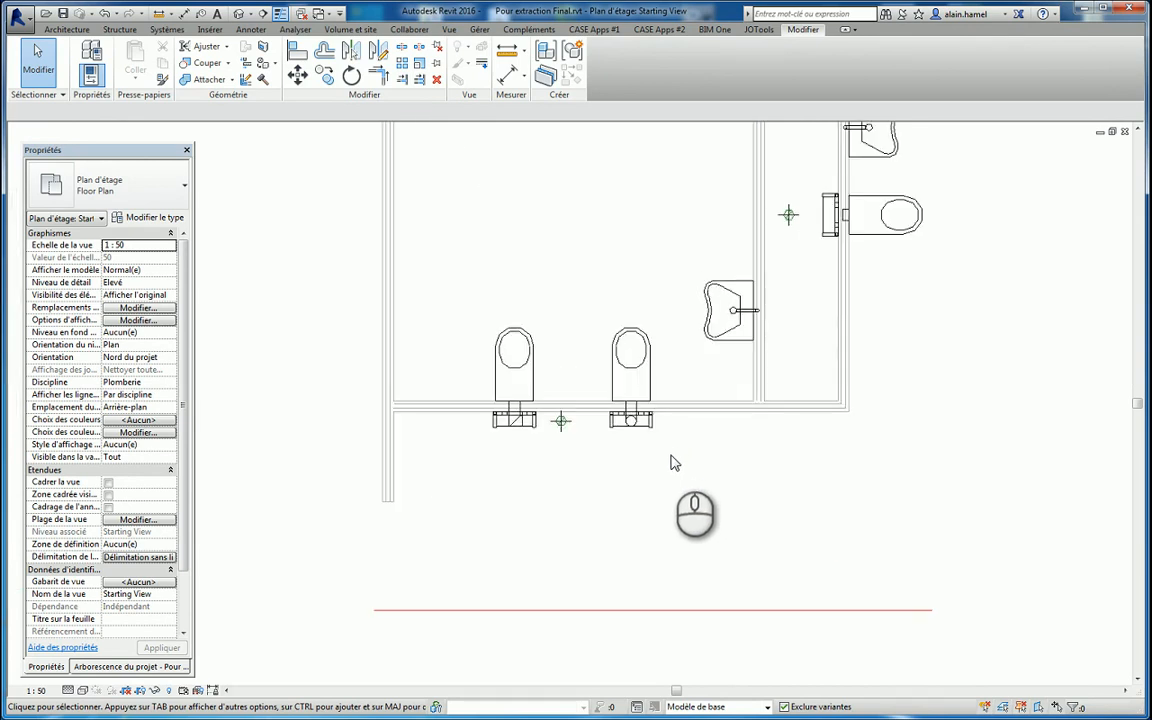
pyautogui.click(663, 610)
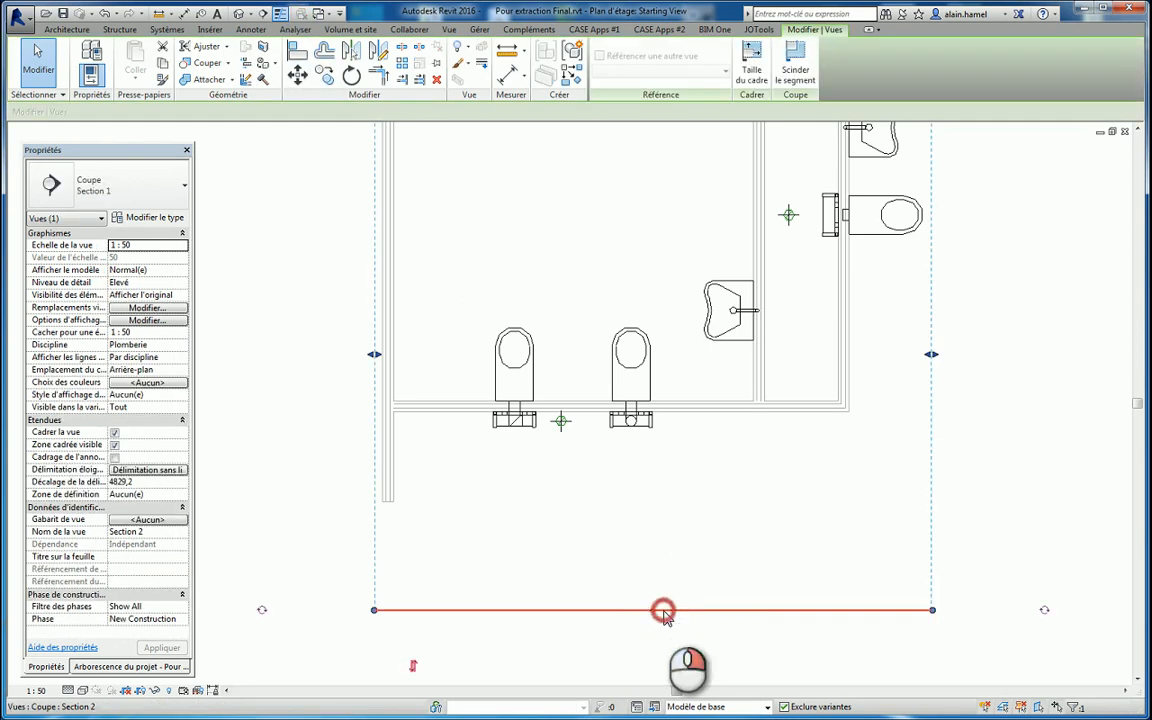
pyautogui.rightClick(663, 612)
pyautogui.click(680, 322)
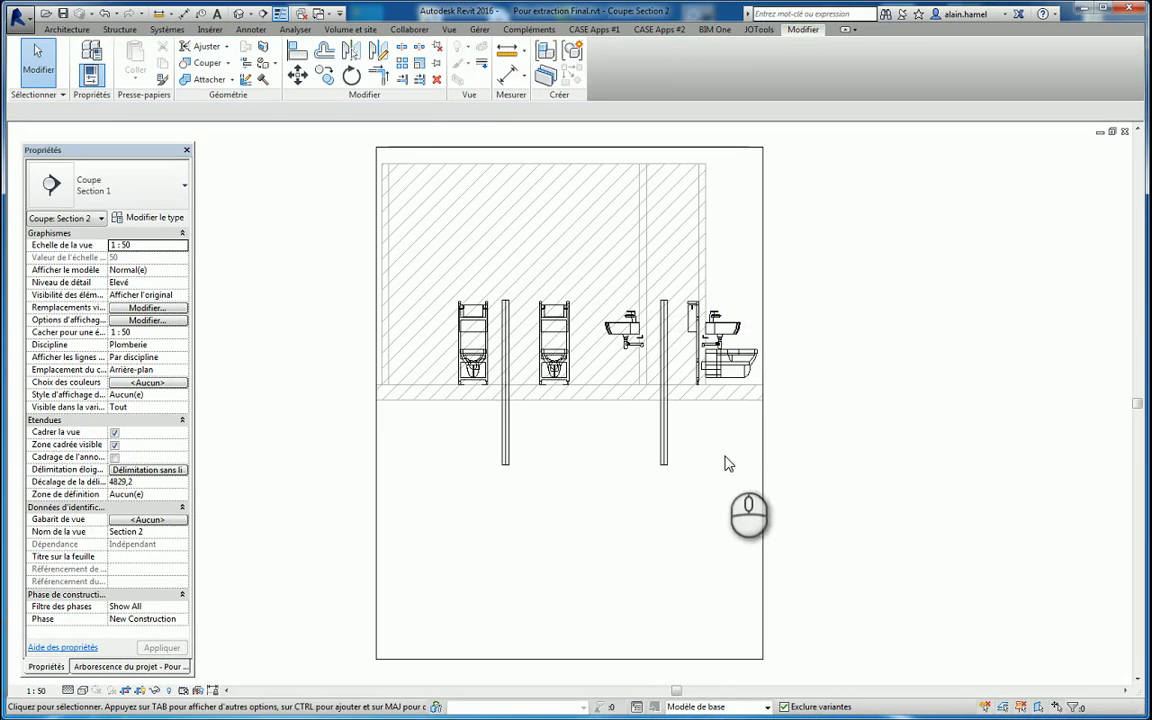
# Step: Connect the left toilet's sanitary connector, round 100, into the vertical stack between the two toilets
pyautogui.scroll(5, 440, 380)
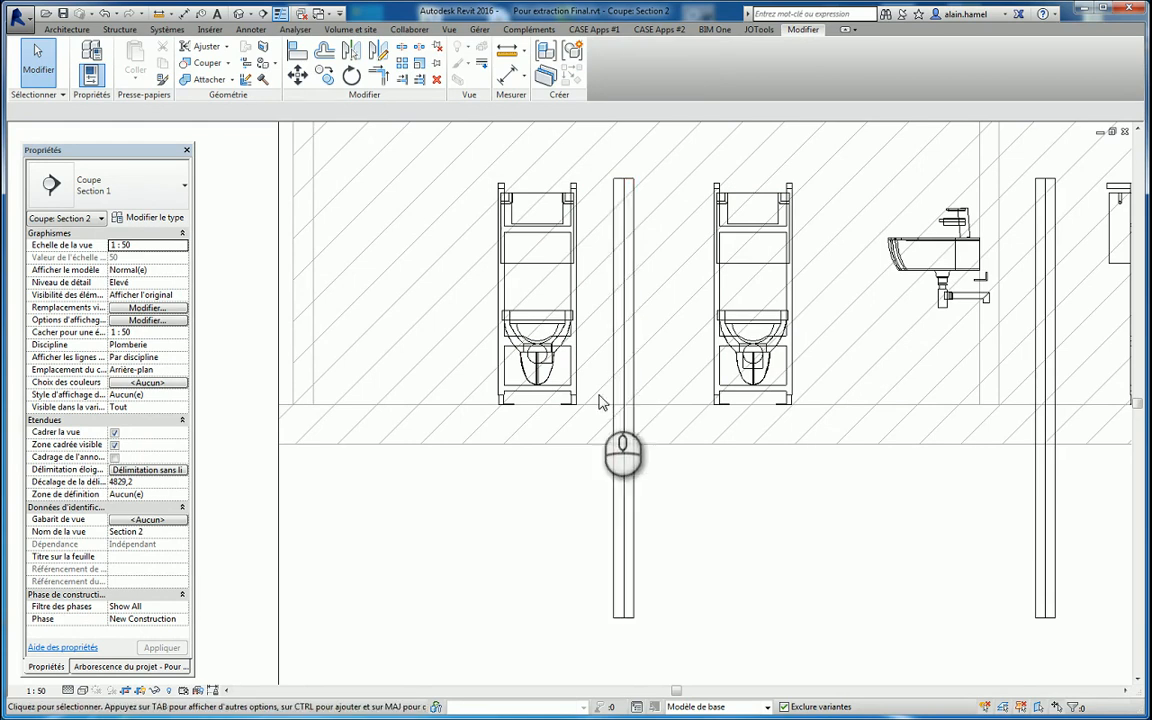
pyautogui.click(560, 332)
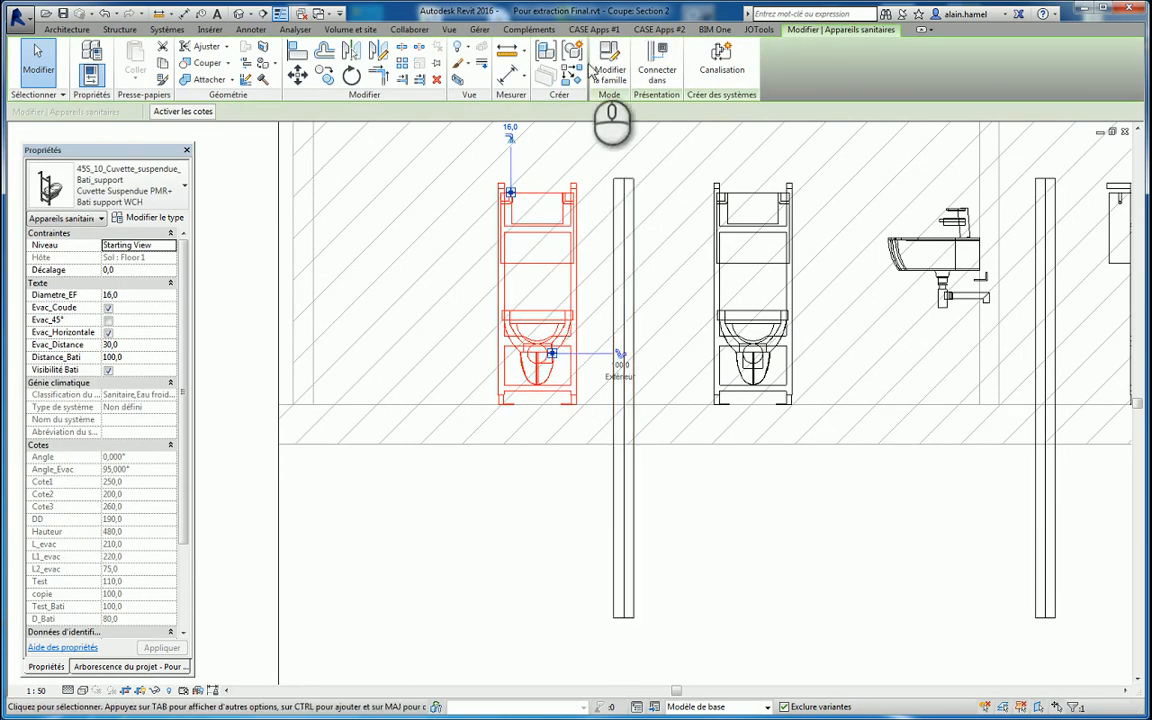
pyautogui.click(657, 70)
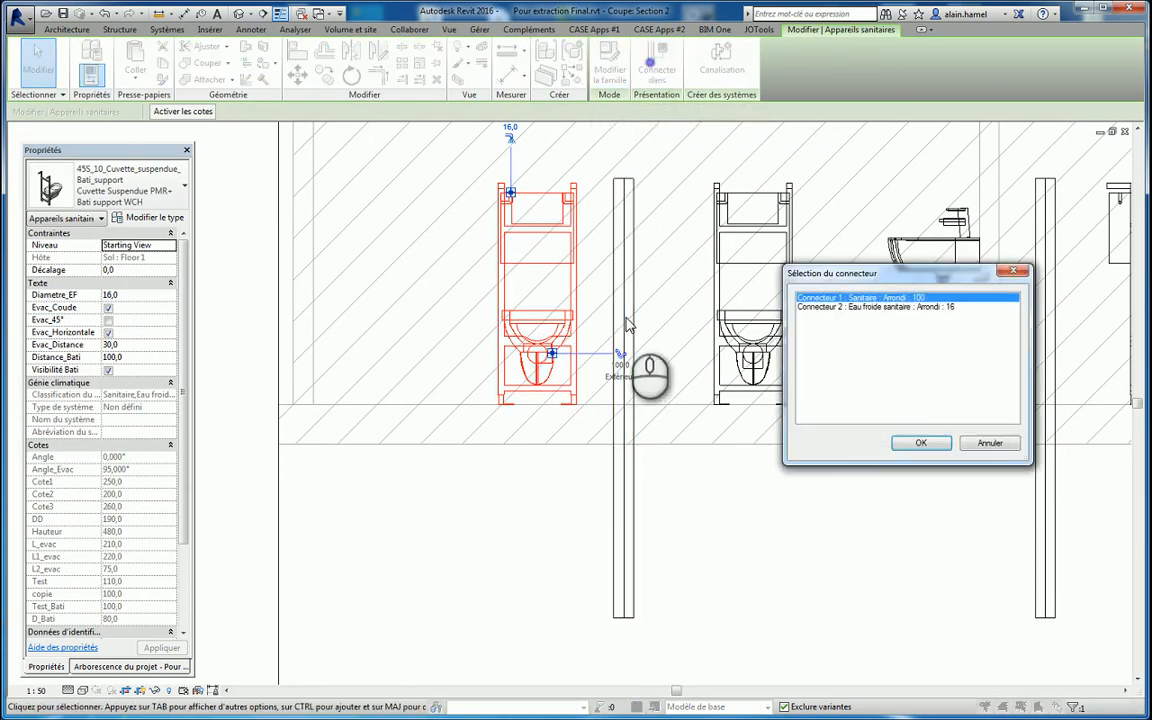
pyautogui.click(922, 444)
pyautogui.click(624, 345)
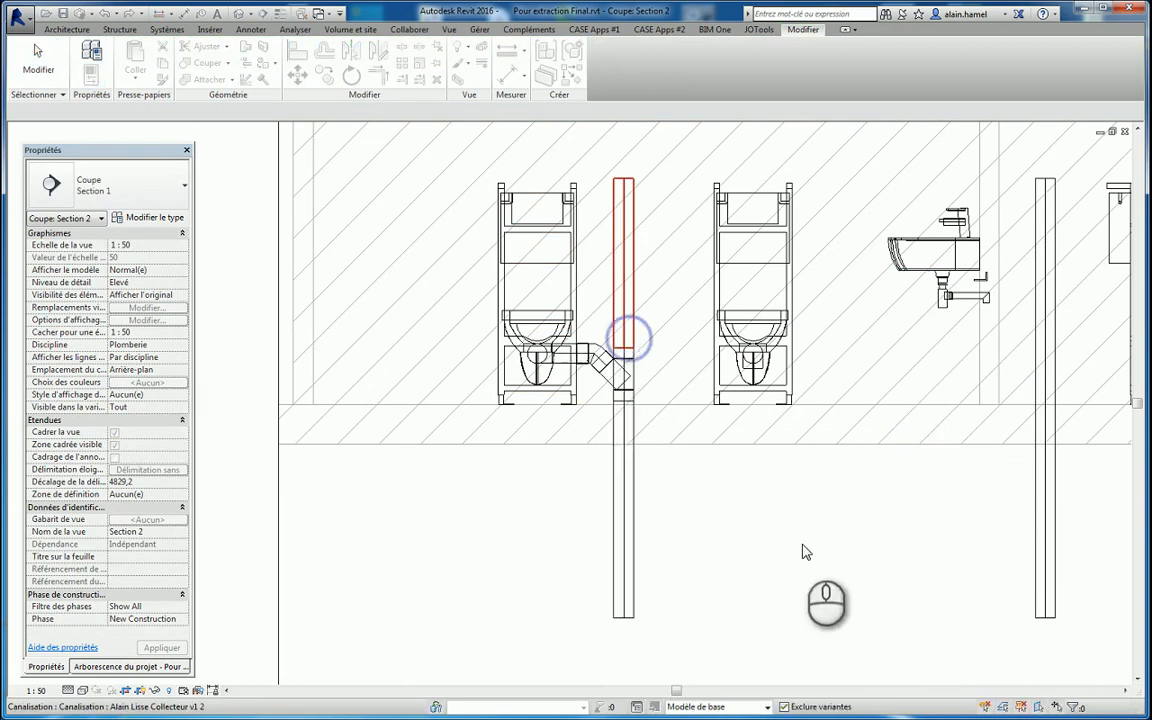
# Step: Try to connect the second toilet's sanitary connector to the same stack, and undo the left toilet's connection
pyautogui.click(750, 355)
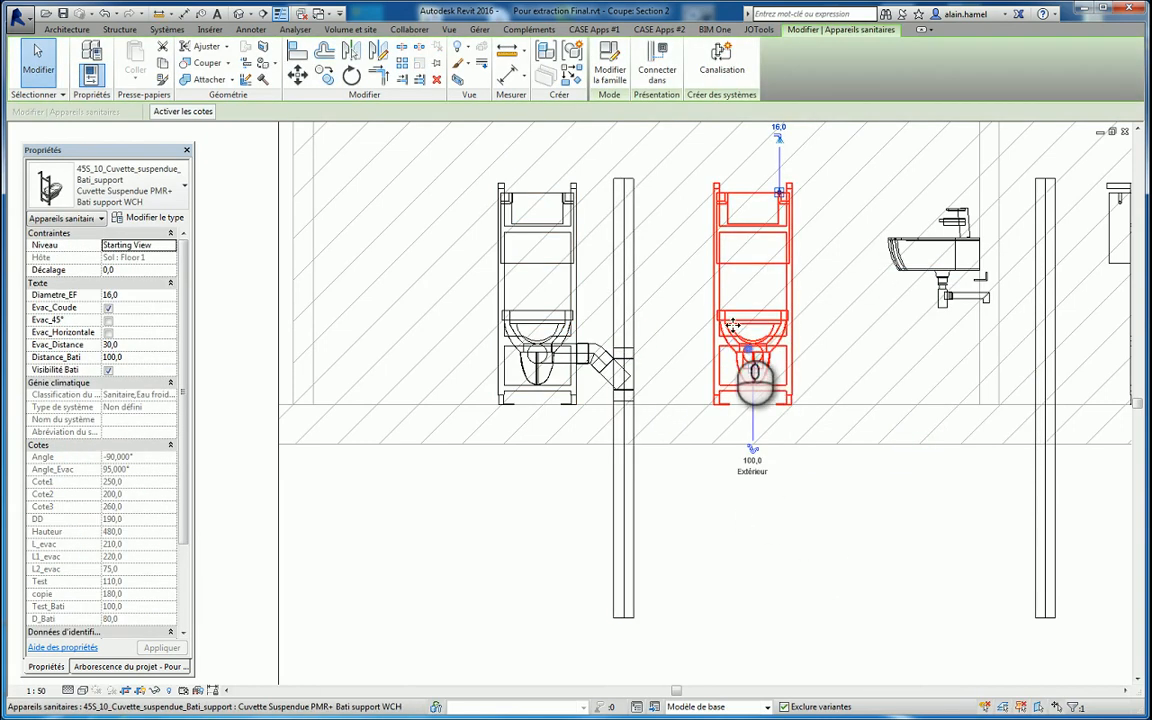
pyautogui.click(657, 70)
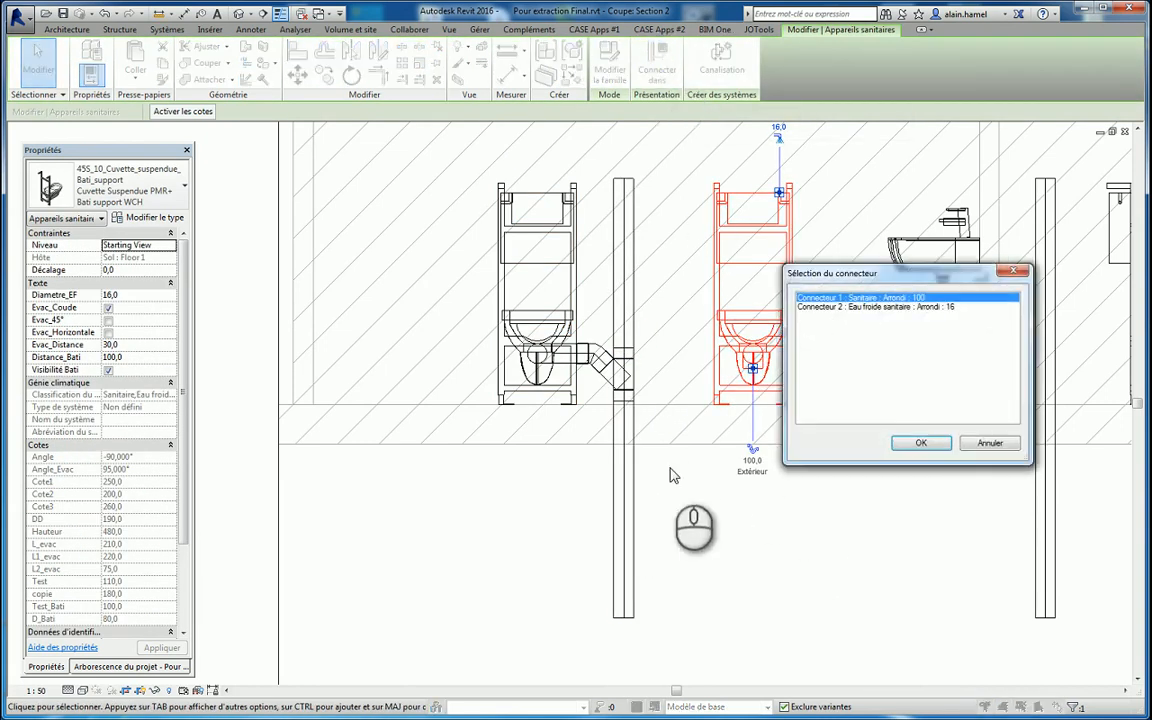
pyautogui.click(921, 443)
pyautogui.click(624, 471)
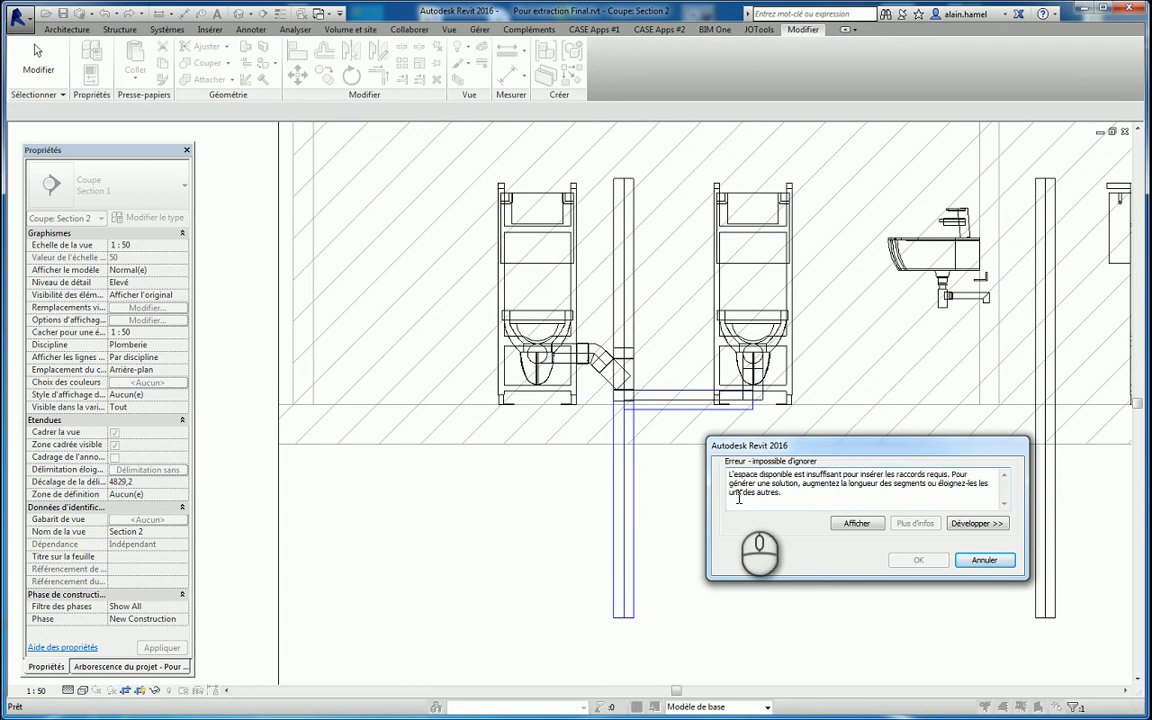
pyautogui.click(985, 562)
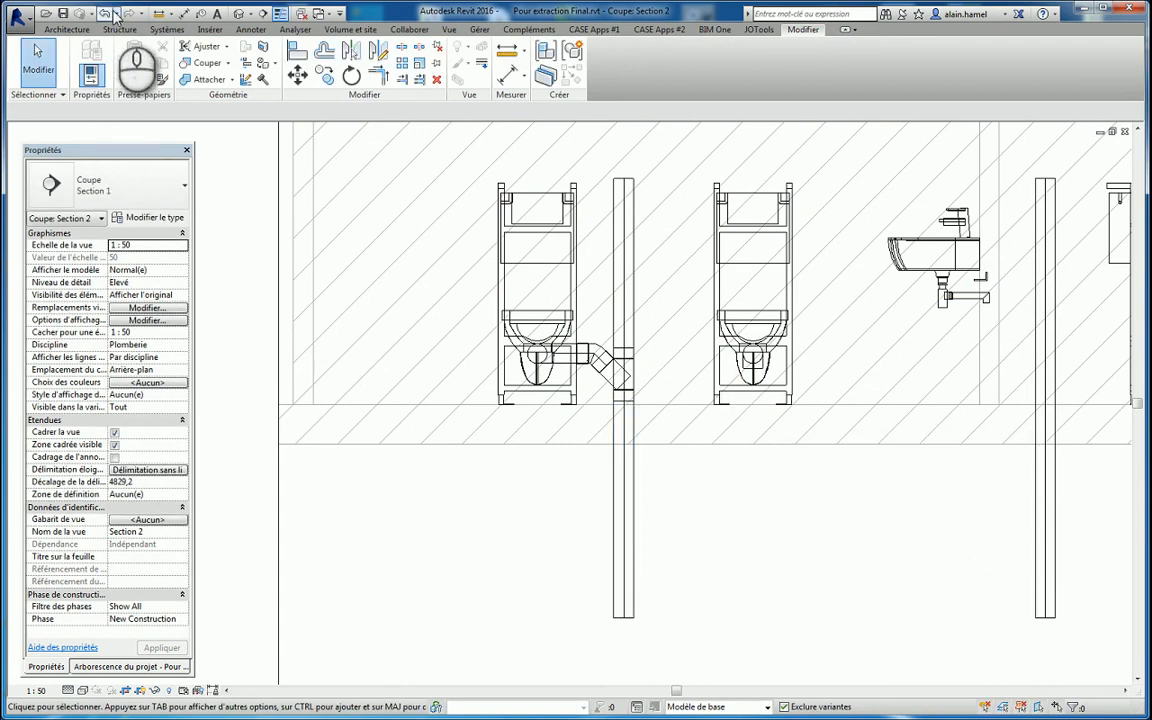
pyautogui.click(104, 14)
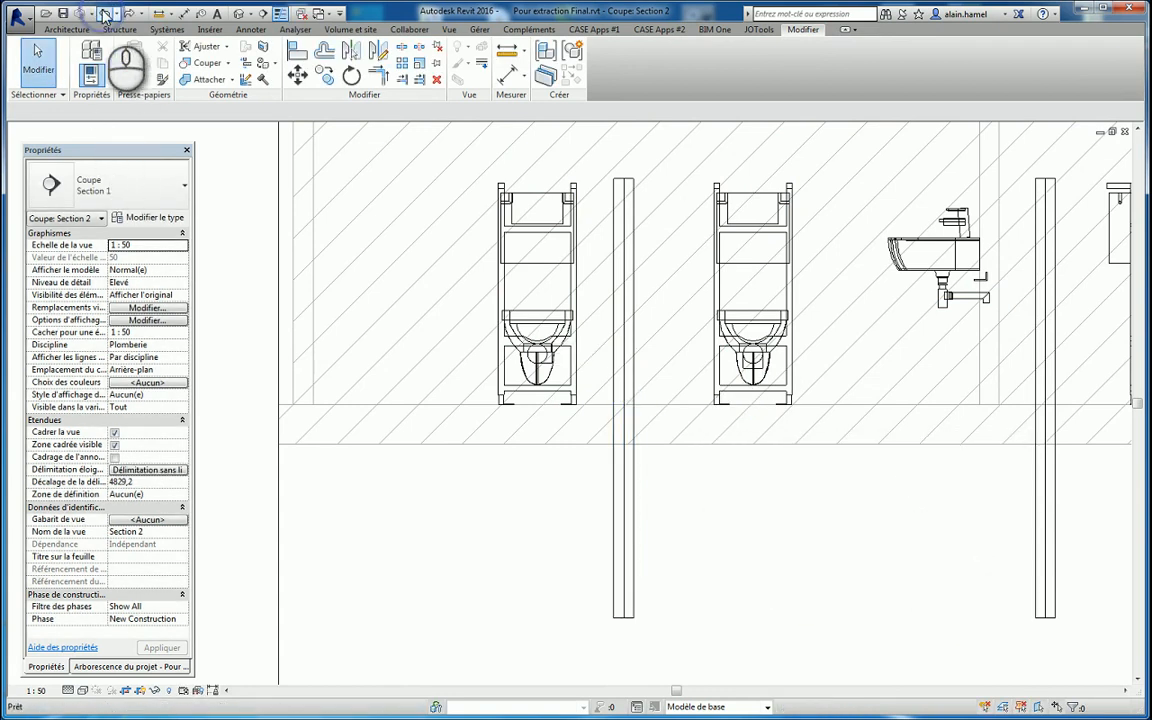
# Step: Connect the second toilet's sanitary connector, round 100, into the lower part of the stack between the toilets
pyautogui.click(765, 335)
pyautogui.click(655, 66)
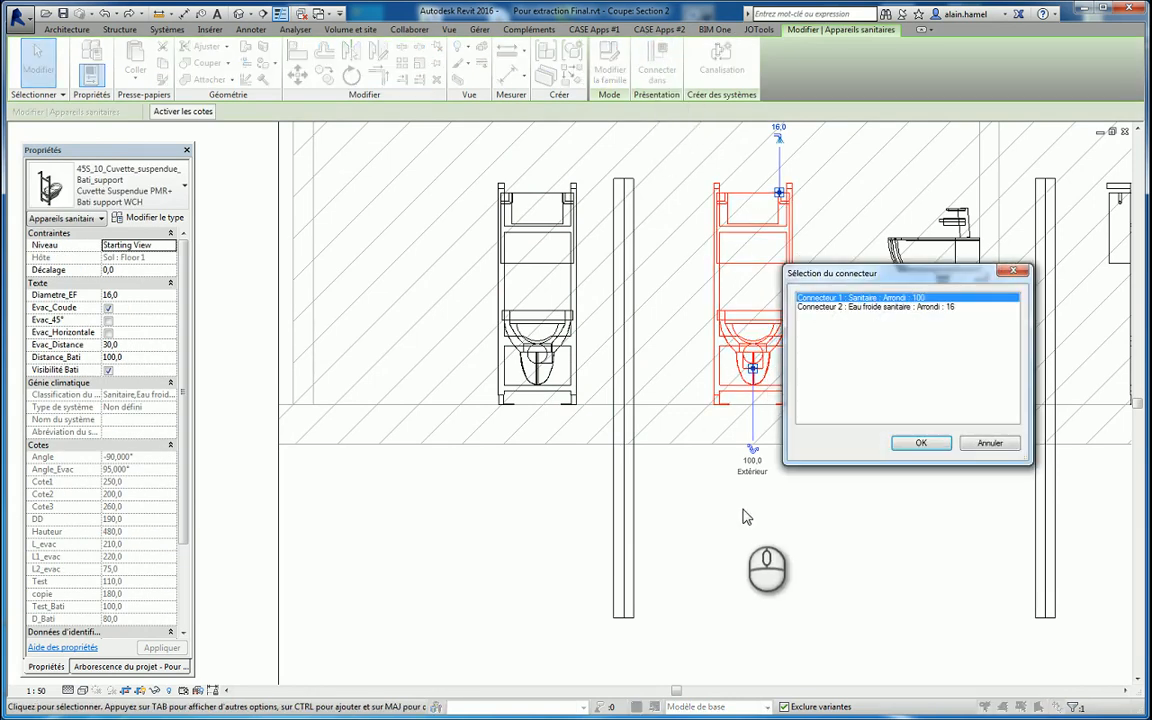
pyautogui.click(922, 444)
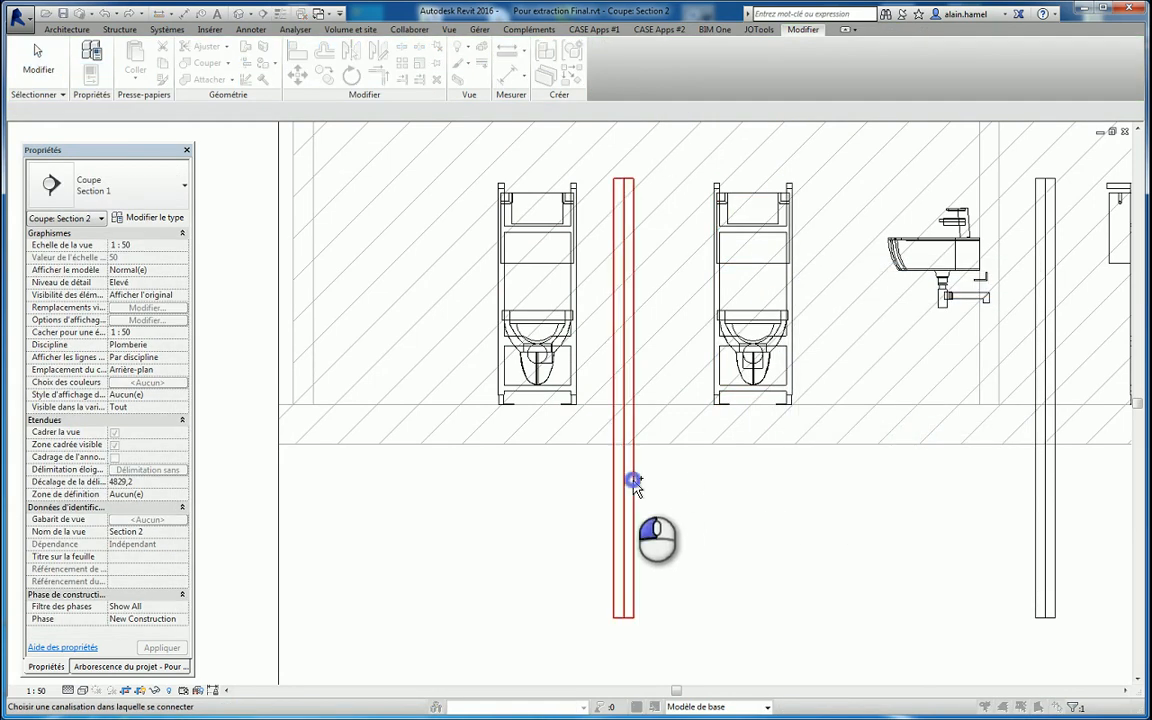
pyautogui.click(630, 478)
# Step: Lower the second toilet's horizontal branch pipe so that it runs beneath the floor slab
pyautogui.click(685, 405)
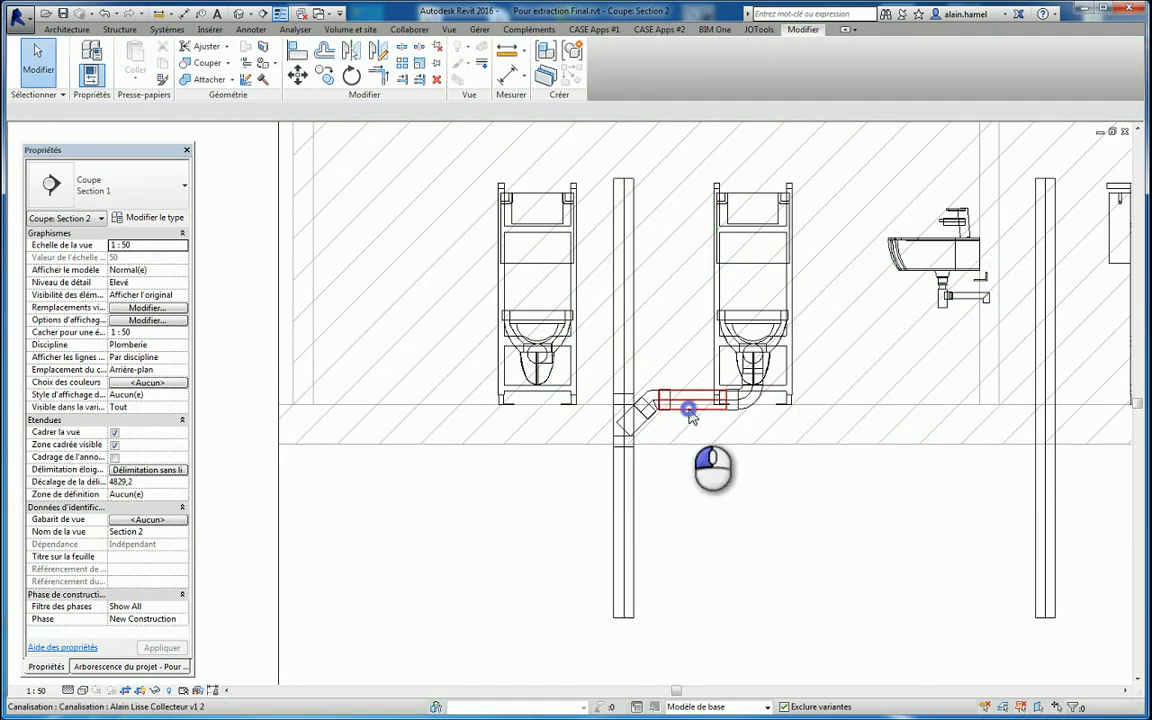
pyautogui.moveTo(692, 449); pyautogui.dragTo(692, 488)
pyautogui.click(764, 520)
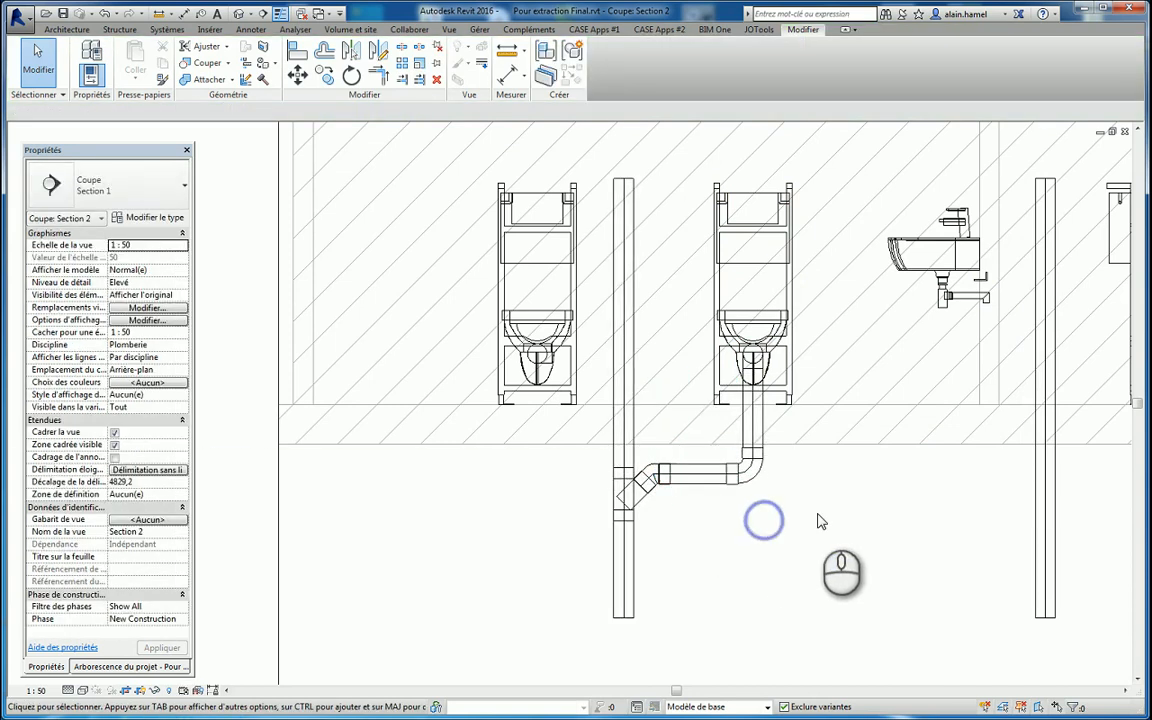
# Step: Connect the left toilet's sanitary connector, round 100, into the vertical stack above the floor slab
pyautogui.click(522, 335)
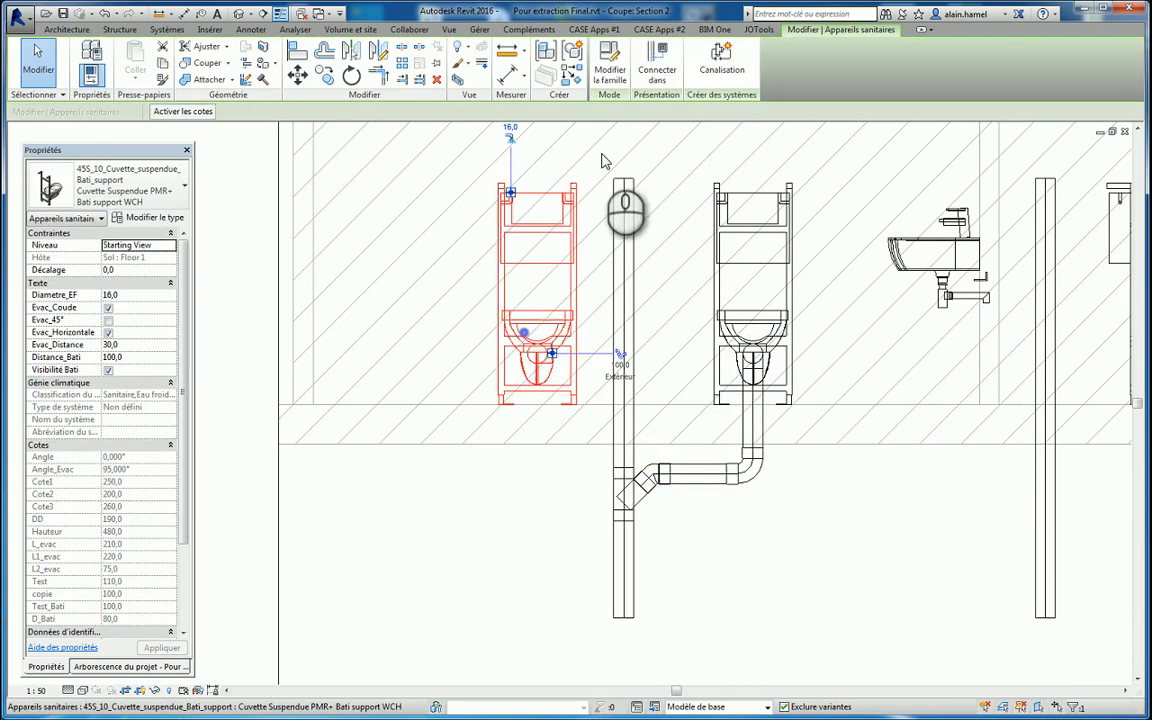
pyautogui.click(651, 78)
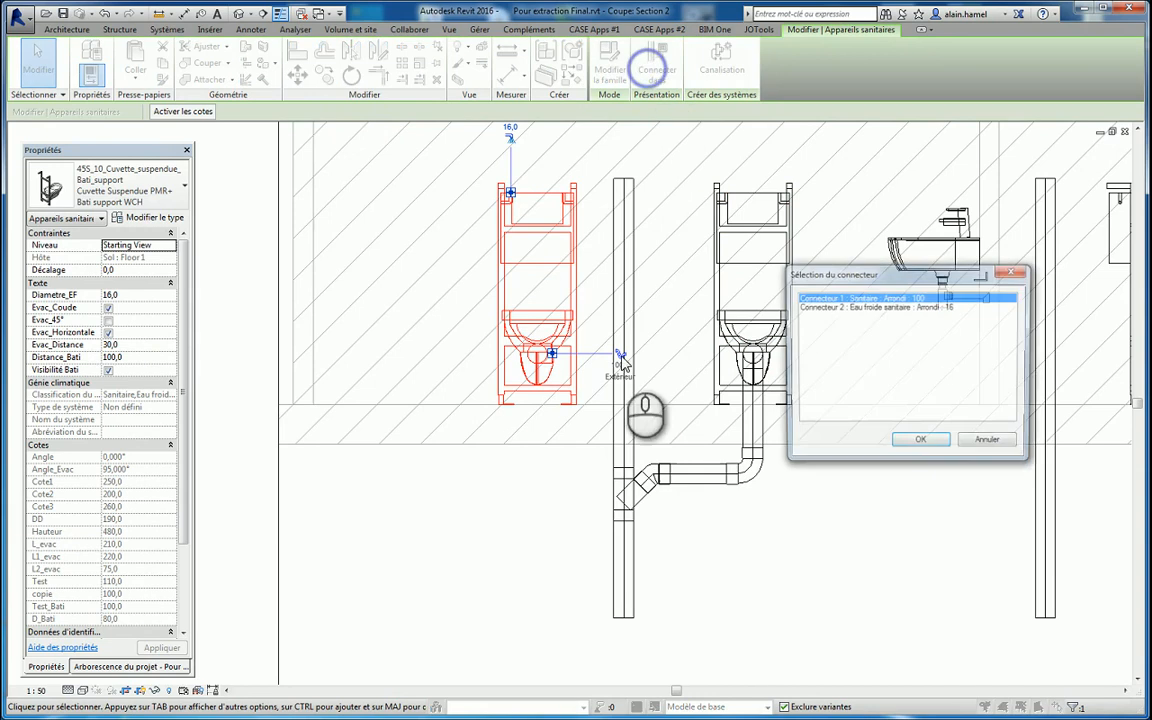
pyautogui.click(921, 443)
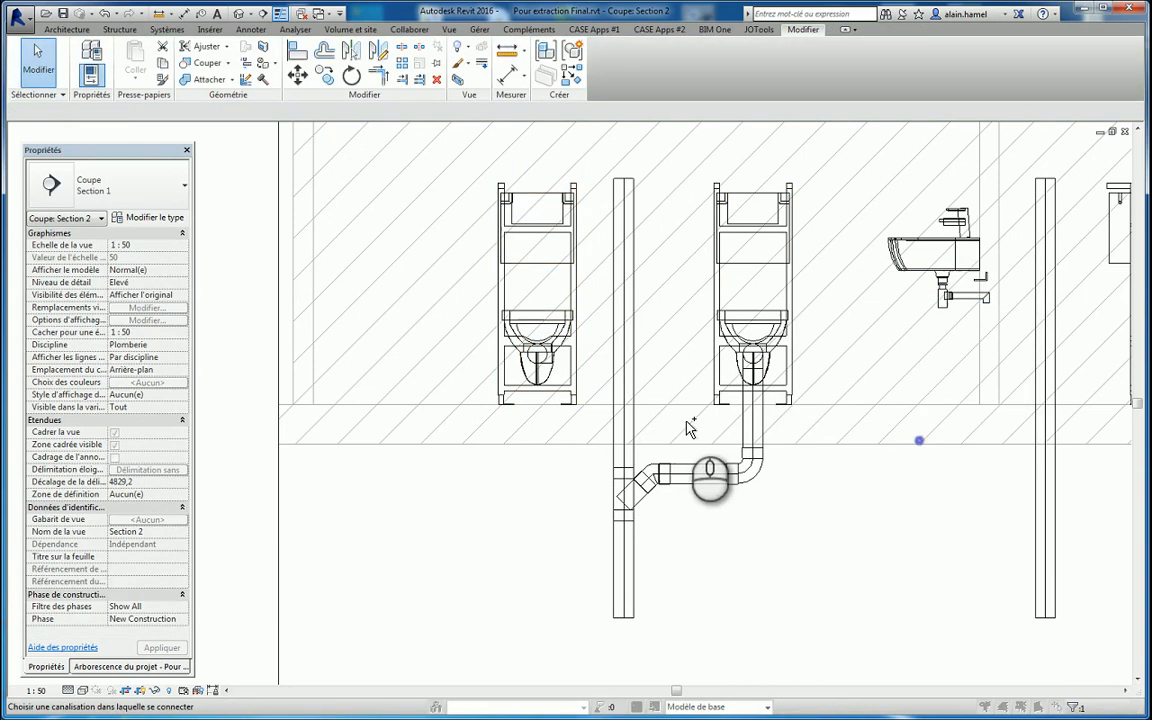
pyautogui.click(623, 393)
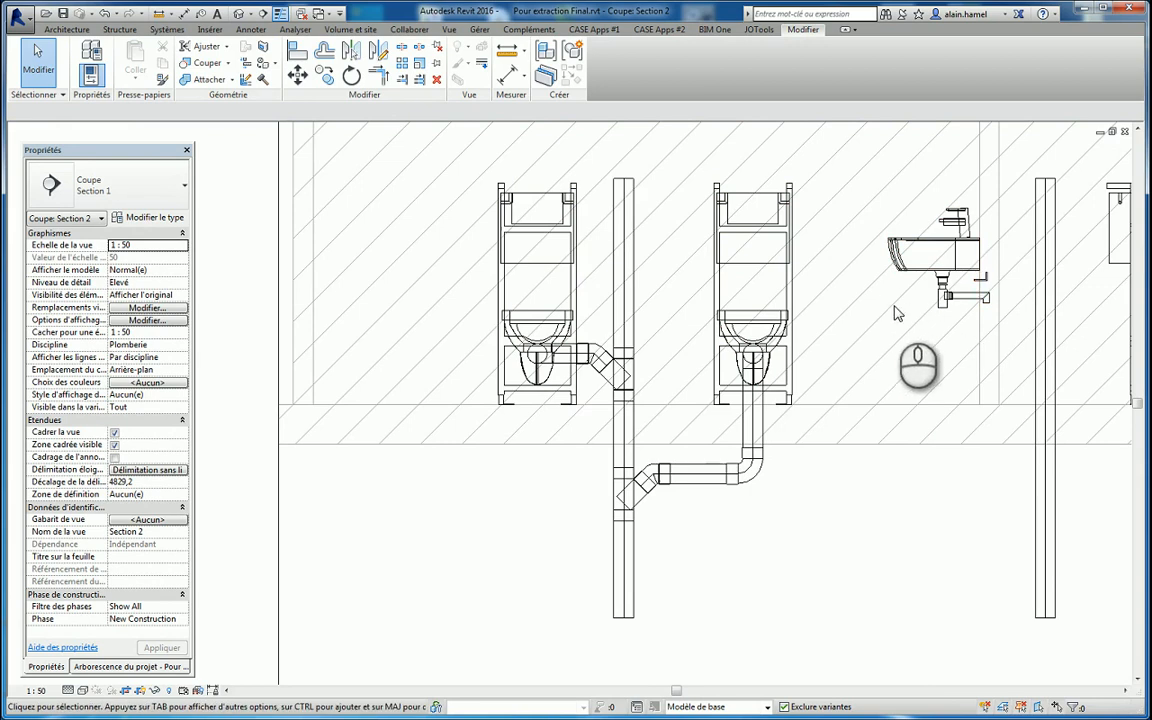
# Step: Try to connect the washbasin's sanitary connector, round 32, into the lower end of the stack between the toilets
pyautogui.click(928, 275)
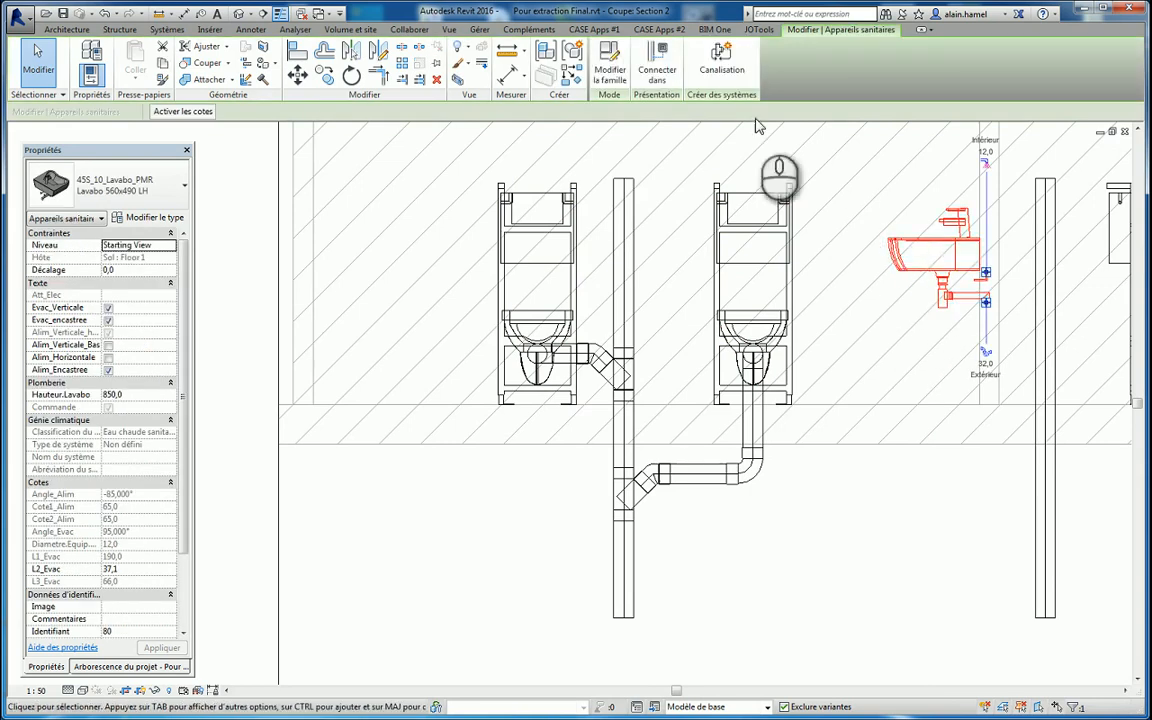
pyautogui.click(657, 68)
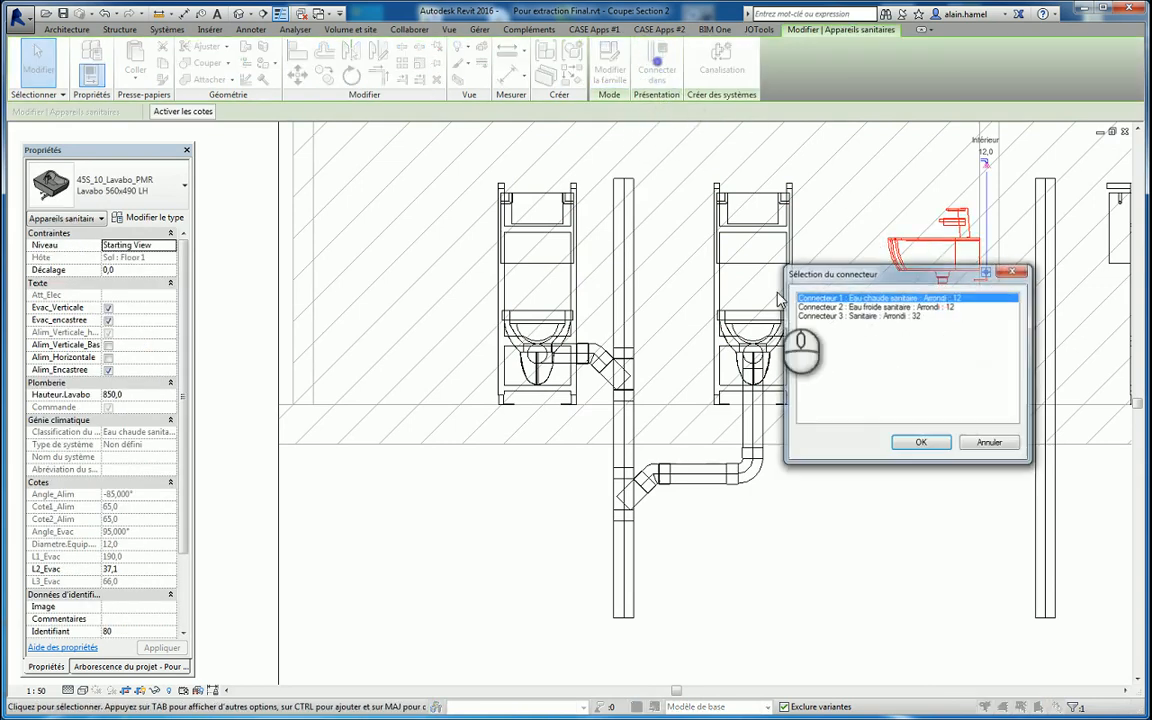
pyautogui.click(875, 316)
pyautogui.click(920, 442)
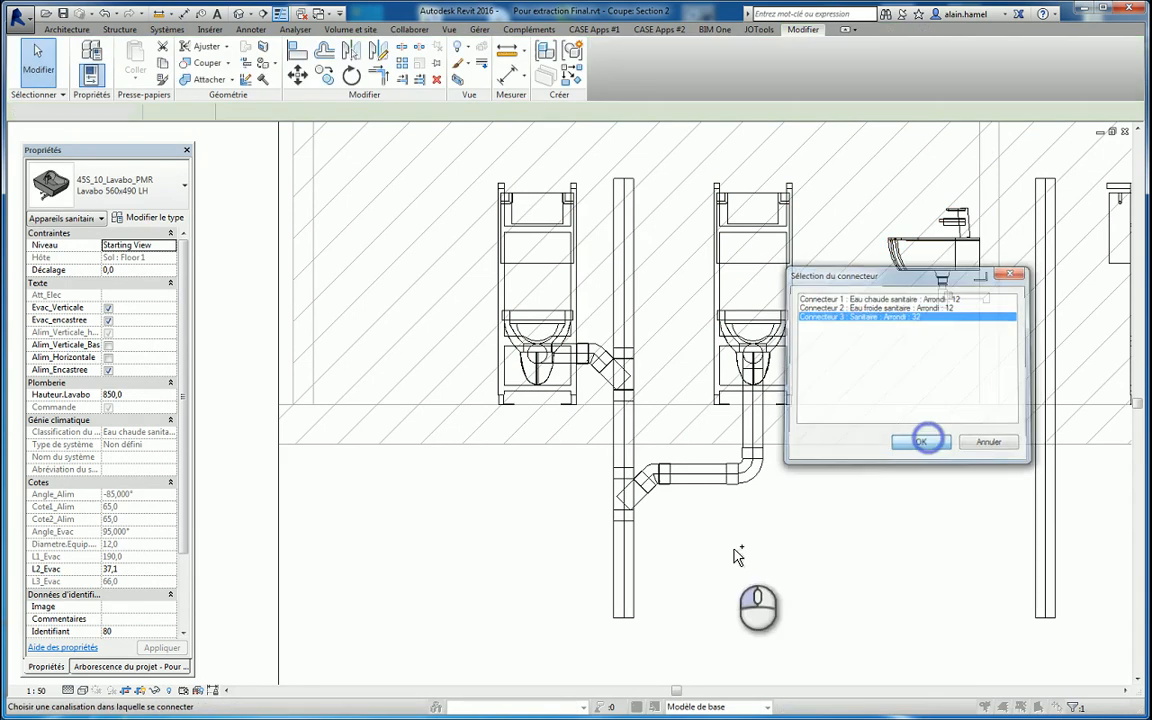
pyautogui.click(626, 556)
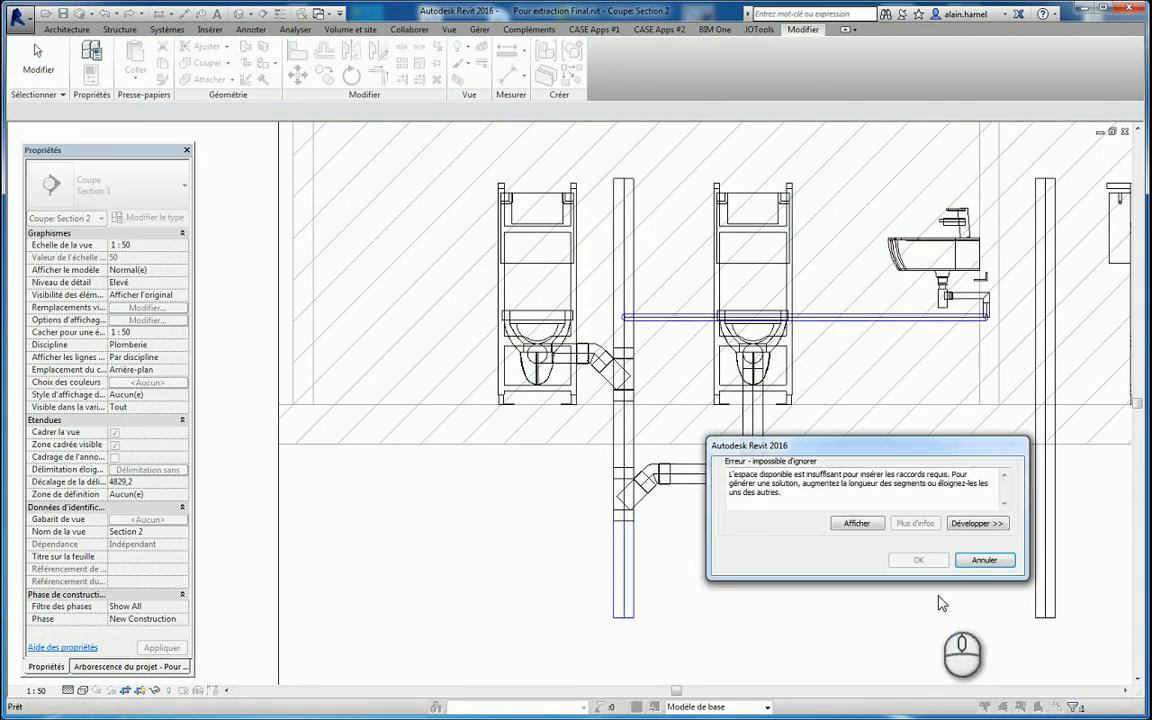
pyautogui.click(984, 559)
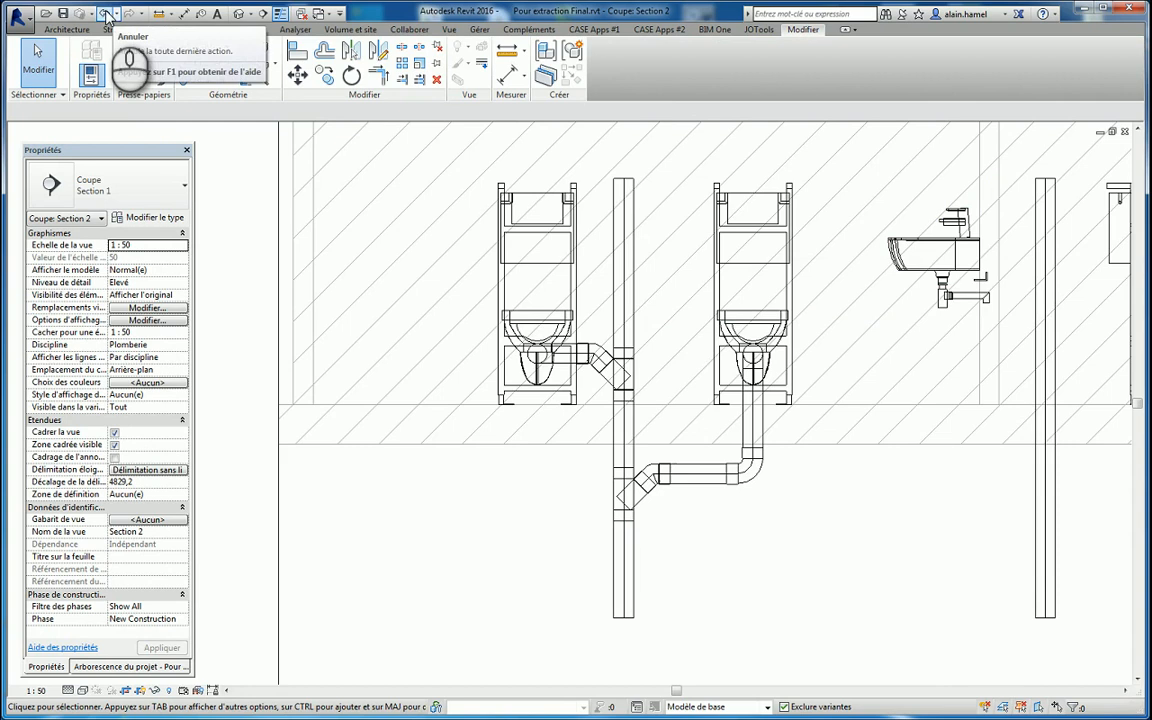
# Step: Undo both toilets' pipe connections so that the stack between them is unbranched again
pyautogui.click(106, 14)
pyautogui.click(106, 14)
pyautogui.click(106, 14)
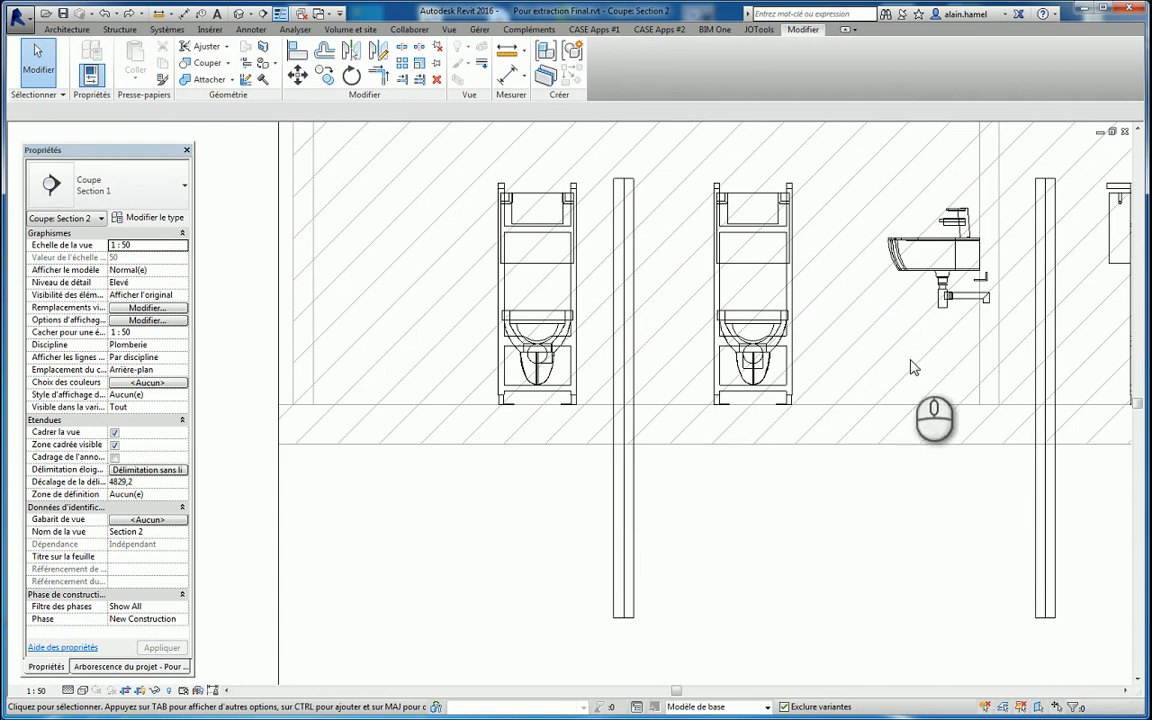
# Step: Connect the washbasin's sanitary connector, round 32, into the stack between the toilets and lower its horizontal branch close to the stack's foot
pyautogui.click(937, 300)
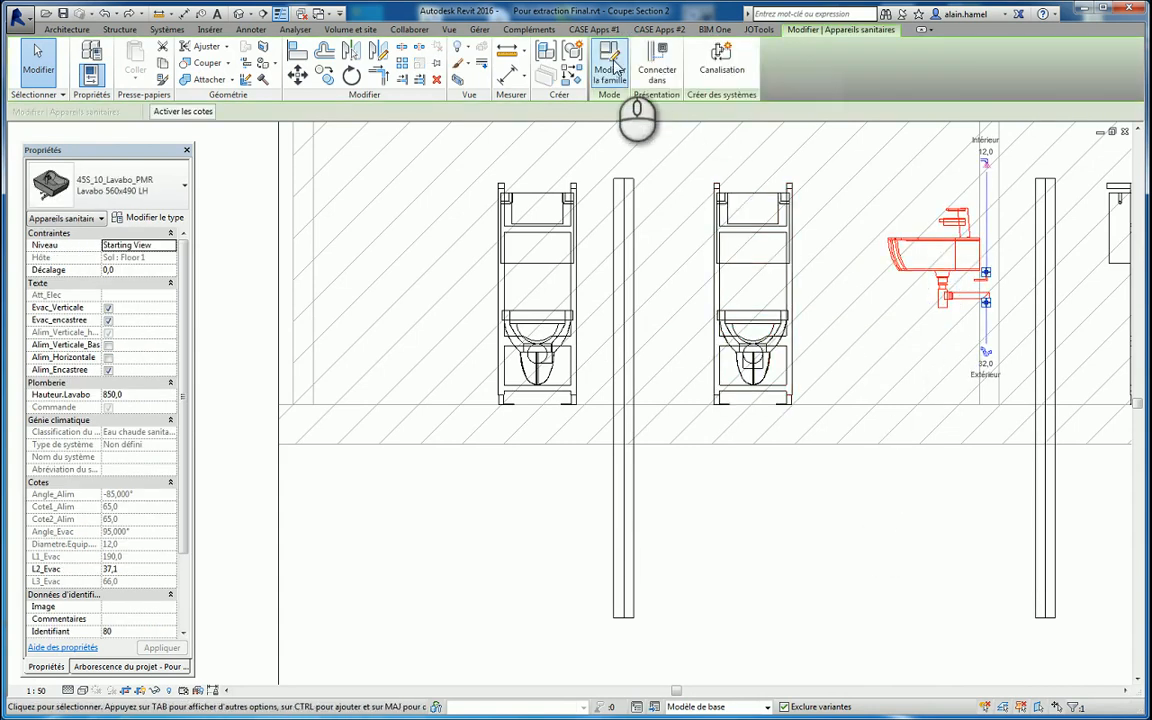
pyautogui.click(655, 66)
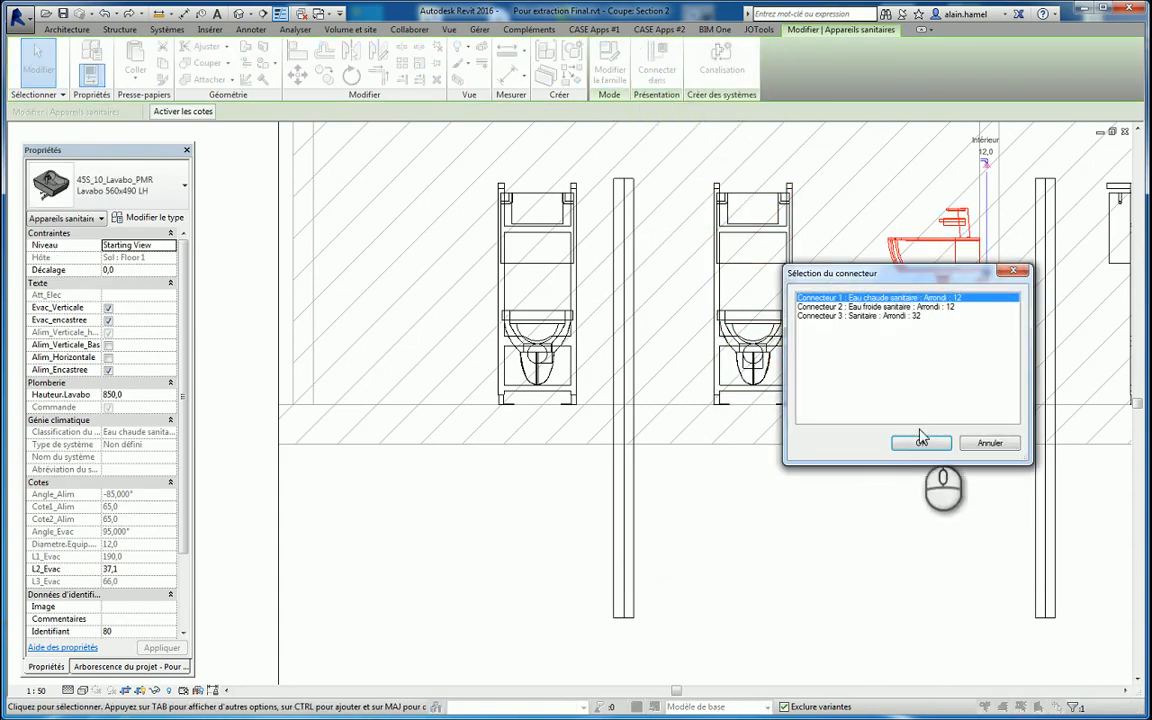
pyautogui.click(921, 442)
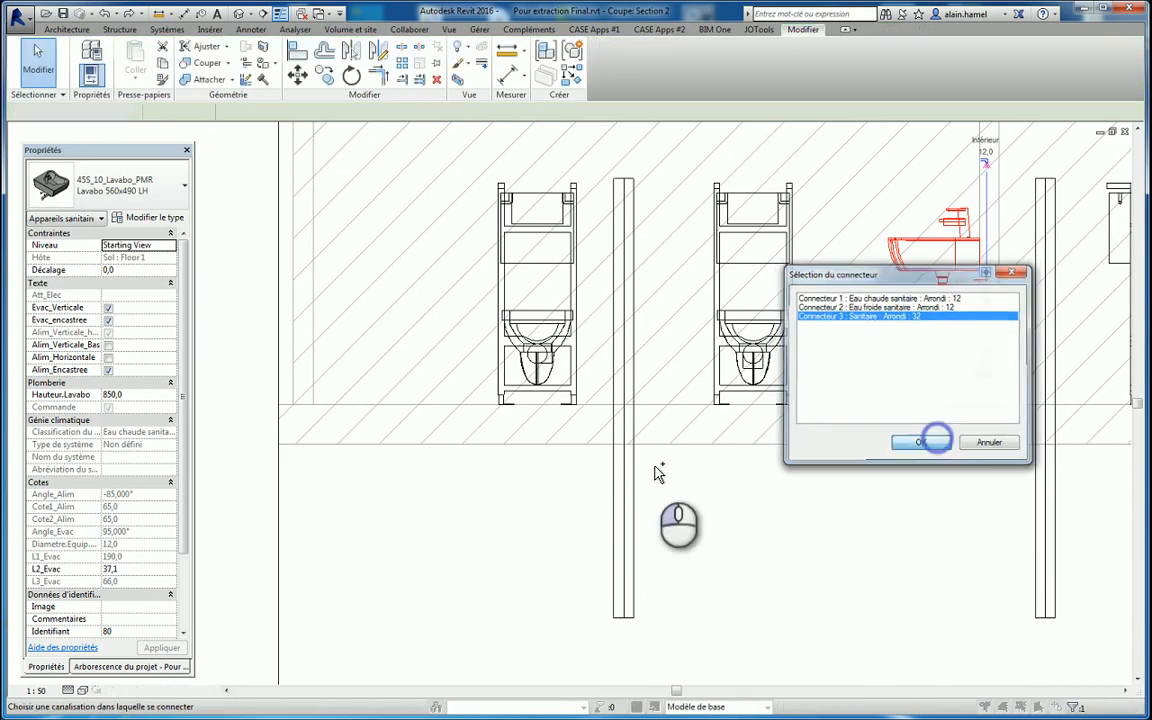
pyautogui.click(626, 467)
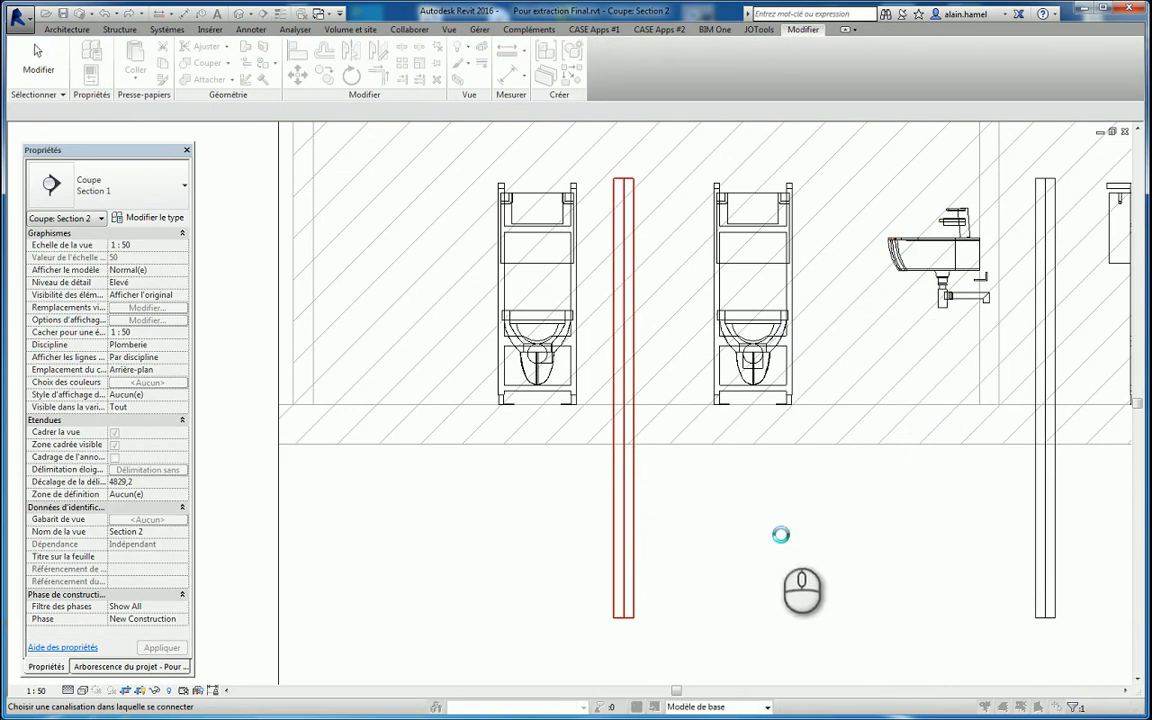
pyautogui.moveTo(663, 319); pyautogui.dragTo(665, 590)
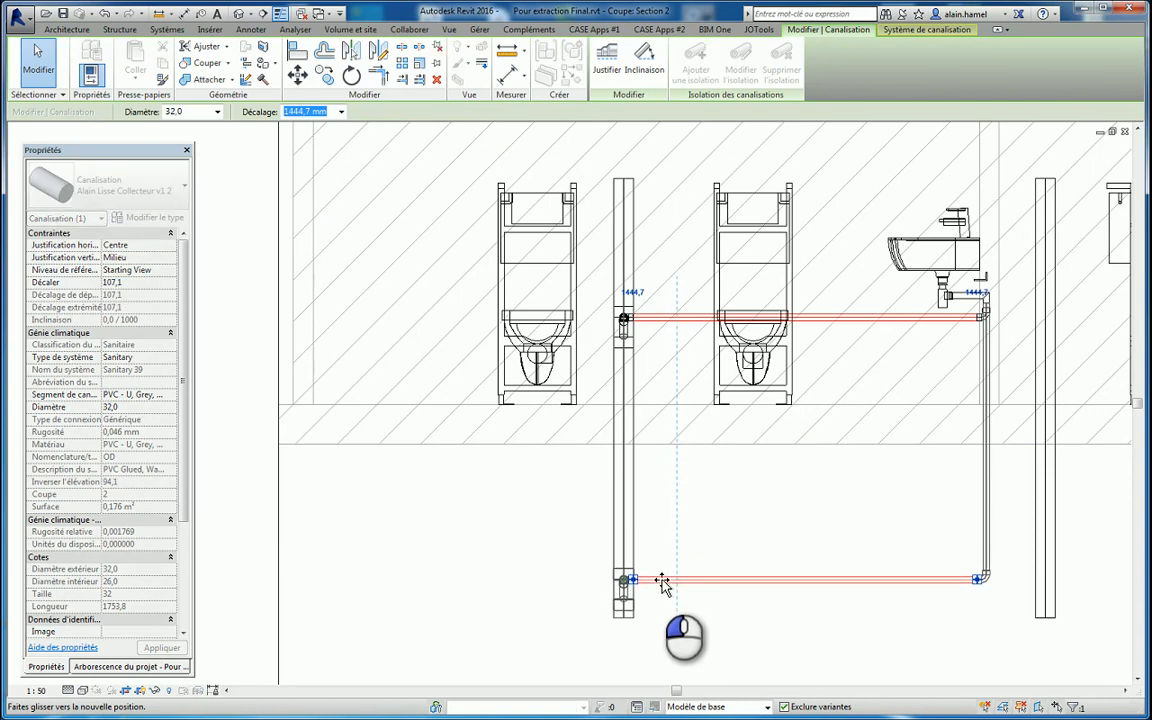
pyautogui.click(840, 470)
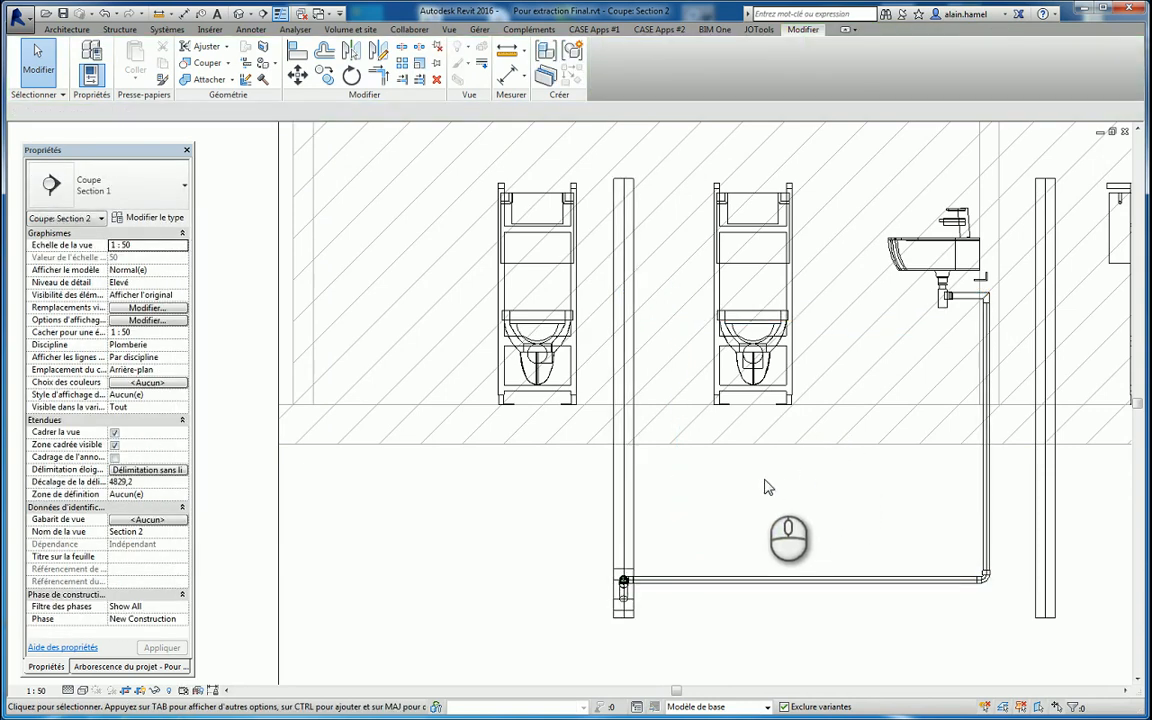
# Step: Try to connect the second toilet's sanitary connector into the stack between the toilets at floor slab height
pyautogui.click(750, 355)
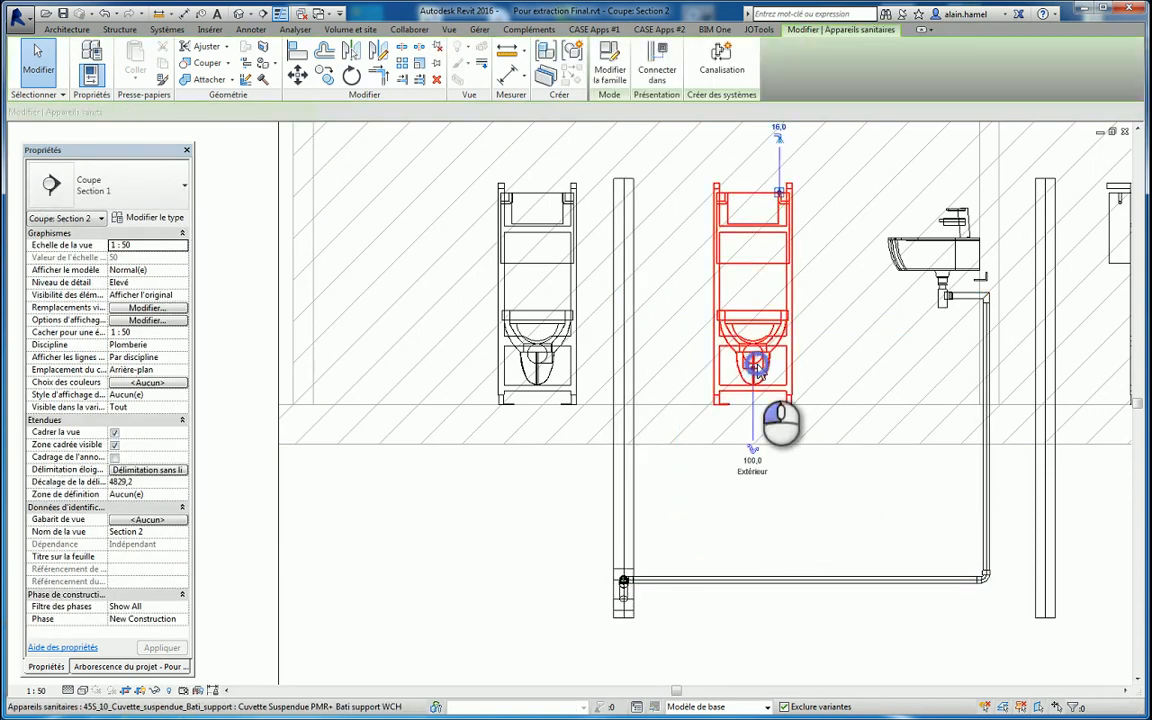
pyautogui.click(657, 70)
pyautogui.click(938, 443)
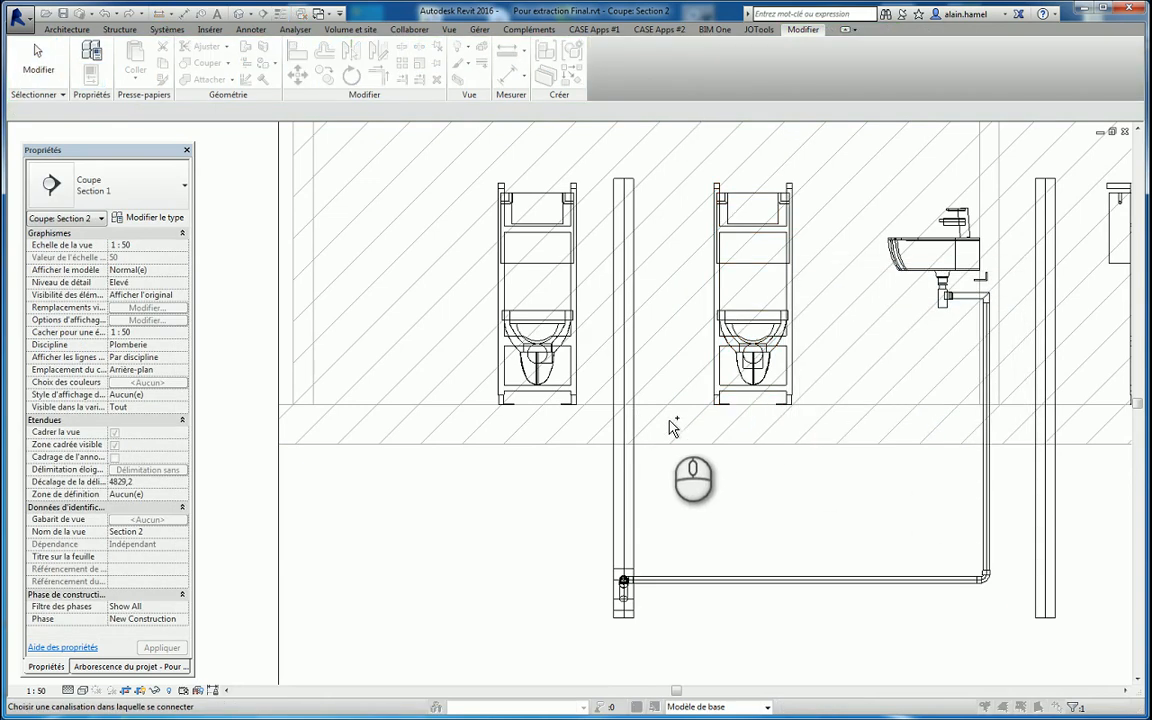
pyautogui.click(625, 422)
# Step: Connect the second toilet's sanitary connector, round 100, into the stack and lower its horizontal branch pipe beneath the floor slab
pyautogui.click(735, 360)
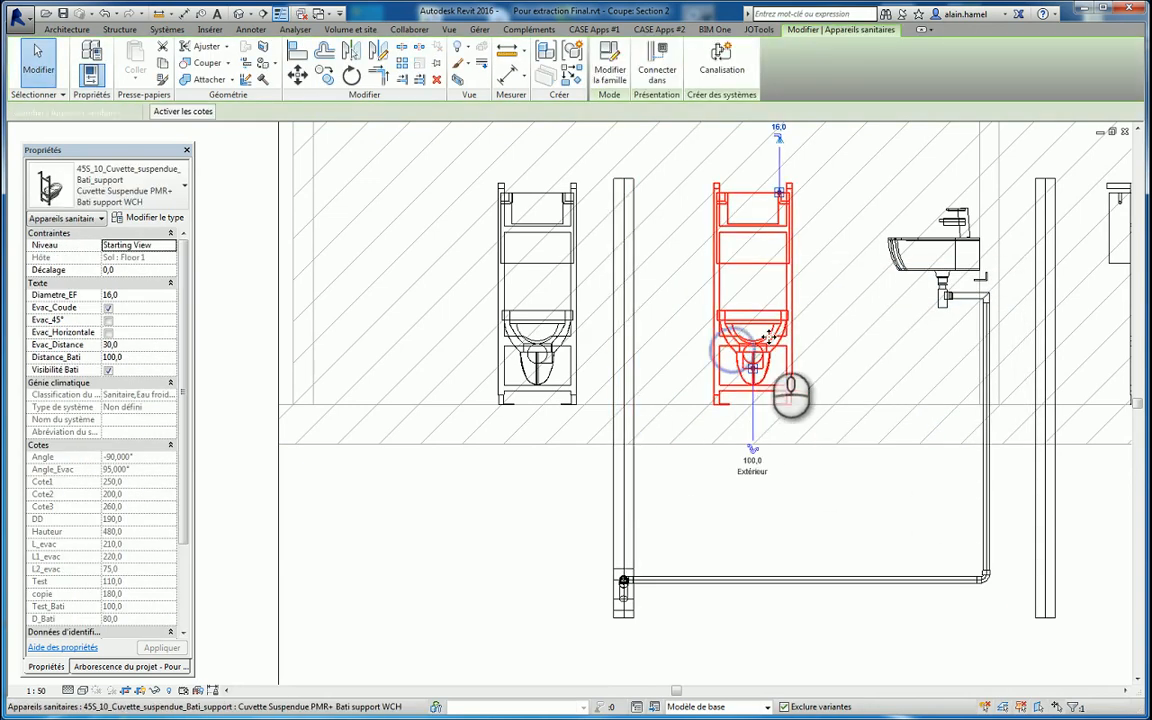
pyautogui.click(657, 70)
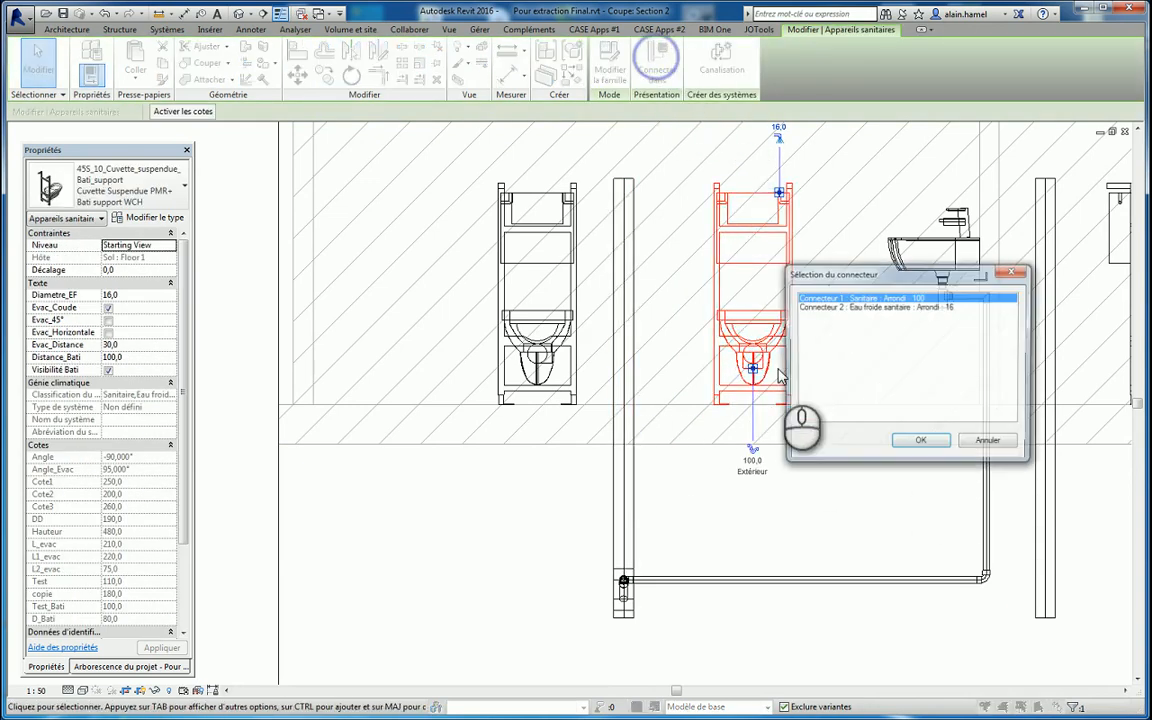
pyautogui.click(920, 440)
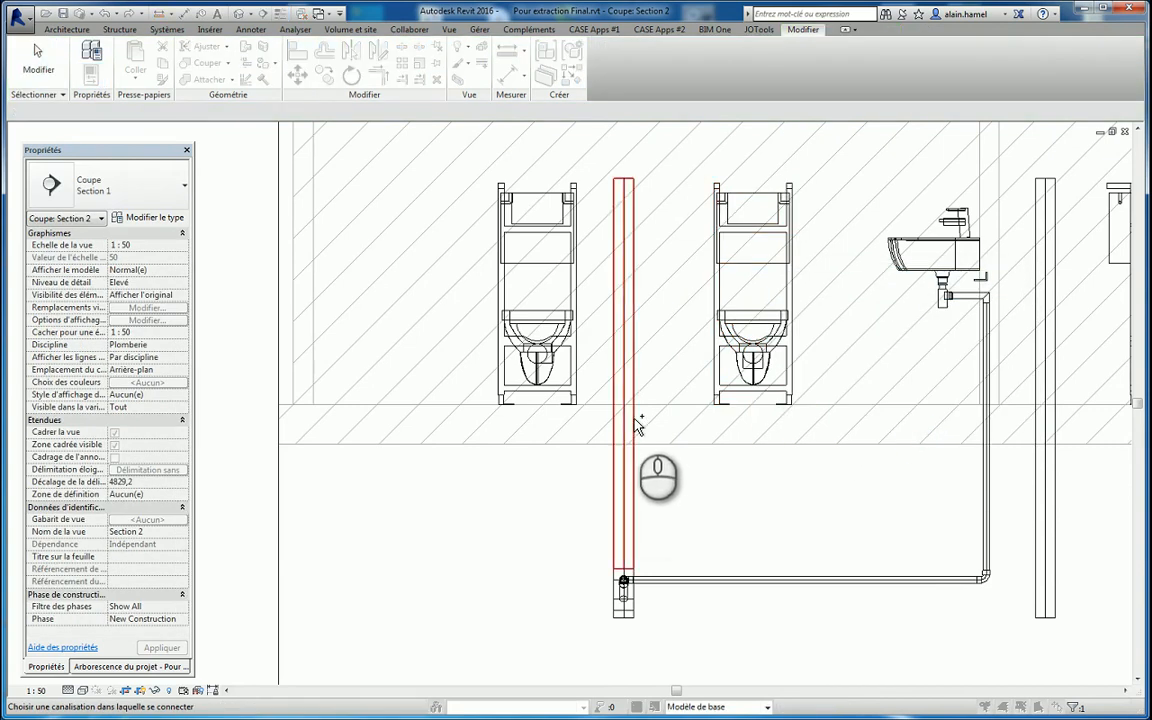
pyautogui.click(624, 430)
pyautogui.click(706, 418)
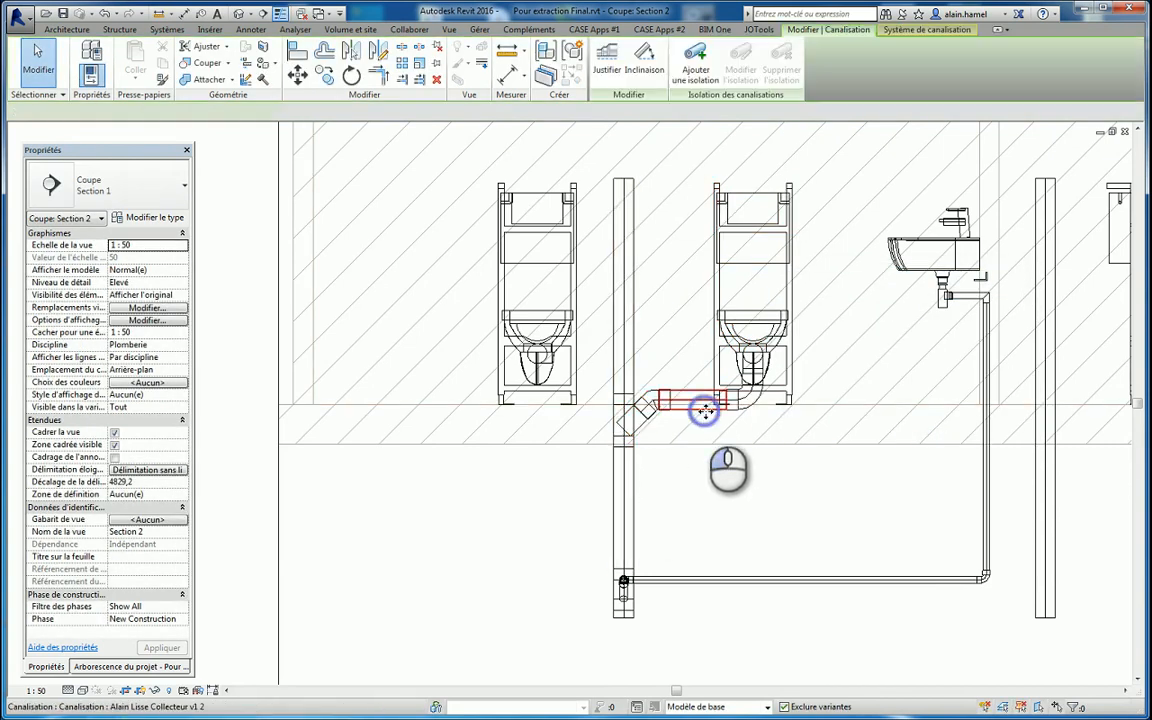
pyautogui.moveTo(706, 418); pyautogui.dragTo(707, 481)
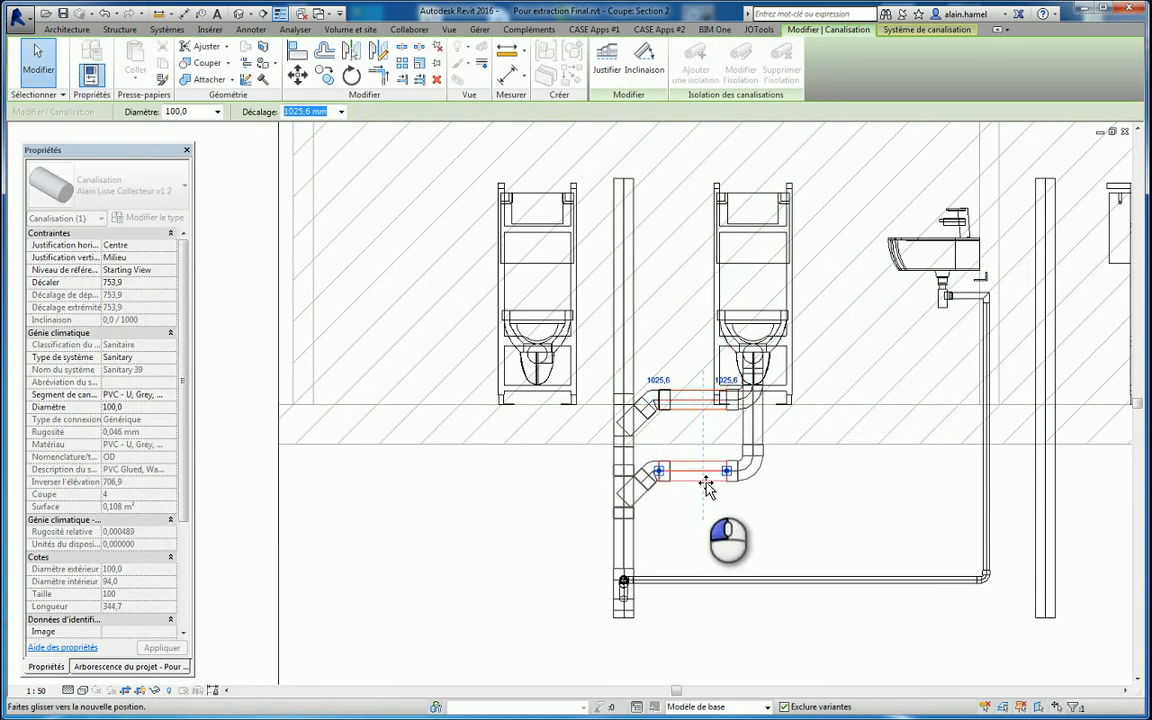
# Step: Connect the left toilet's sanitary connector, round 100, into the stack above the second toilet's branch
pyautogui.click(565, 322)
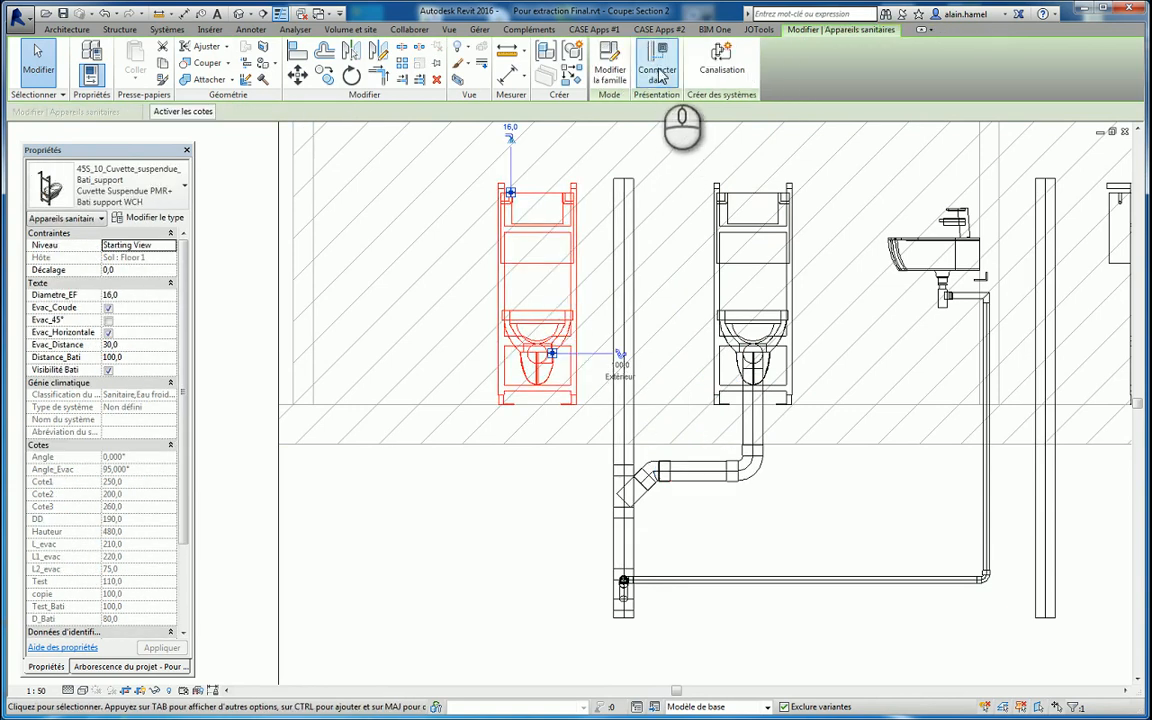
pyautogui.click(657, 68)
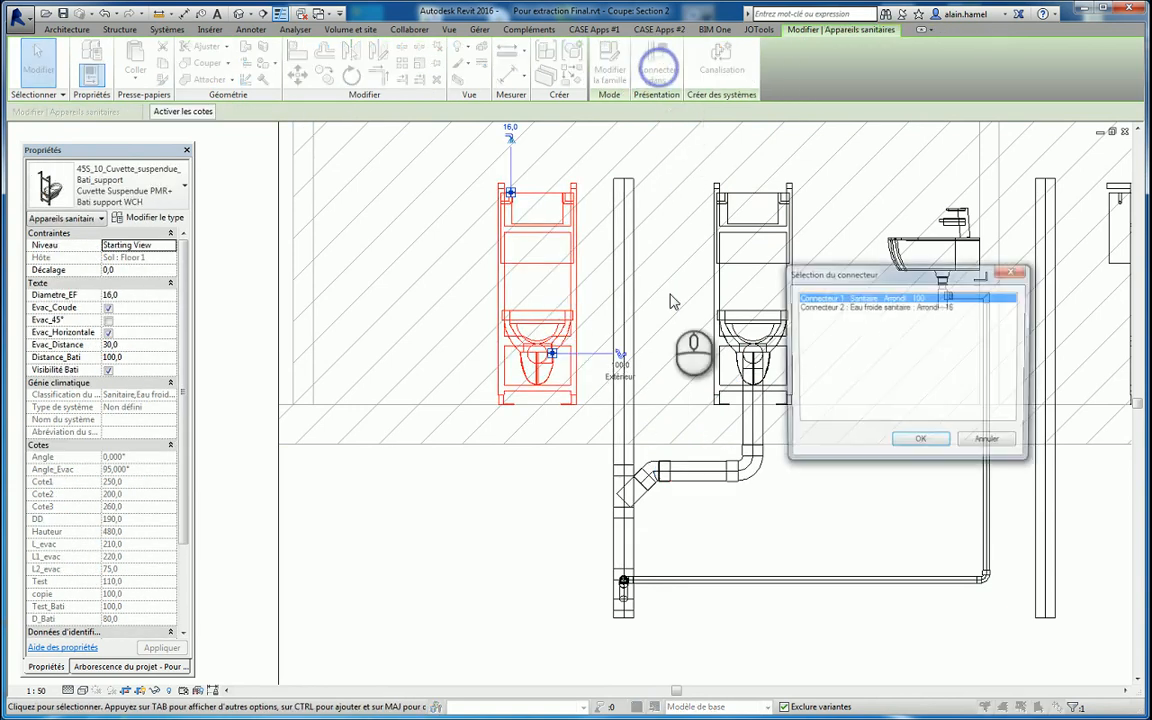
pyautogui.click(922, 445)
pyautogui.click(617, 391)
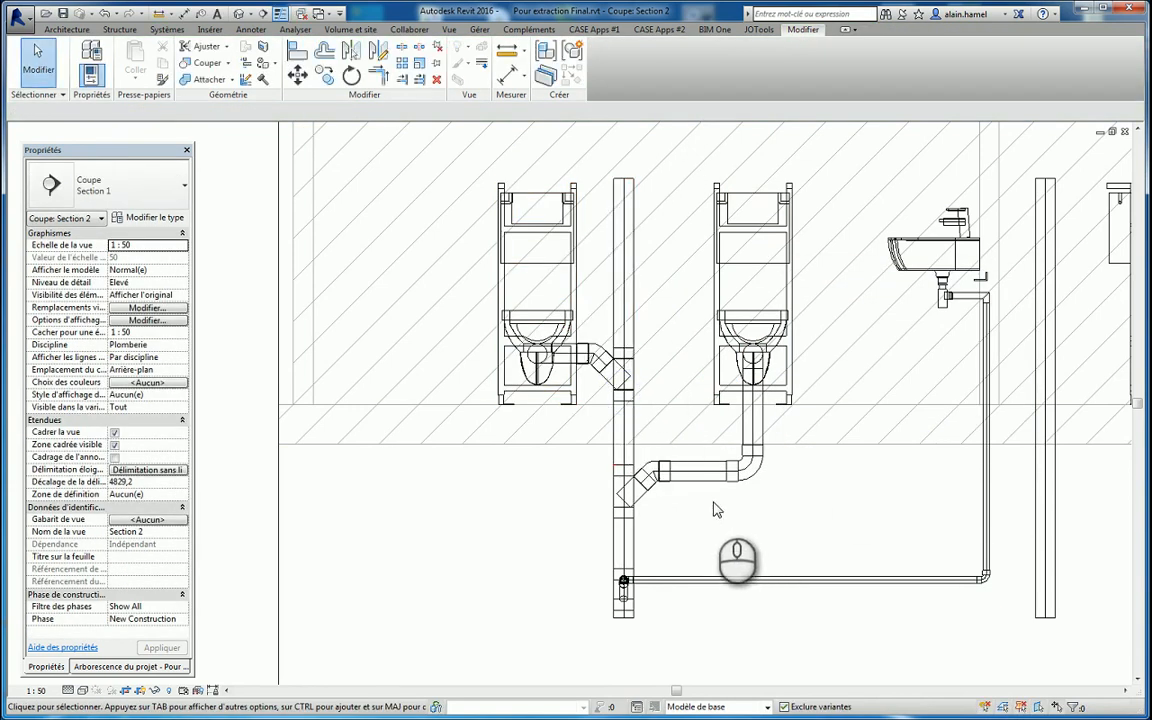
# Step: Raise the washbasin's horizontal drain pipe so that it joins the stack just below the second toilet's branch
pyautogui.click(711, 578)
pyautogui.moveTo(712, 577); pyautogui.dragTo(733, 534)
pyautogui.click(817, 490)
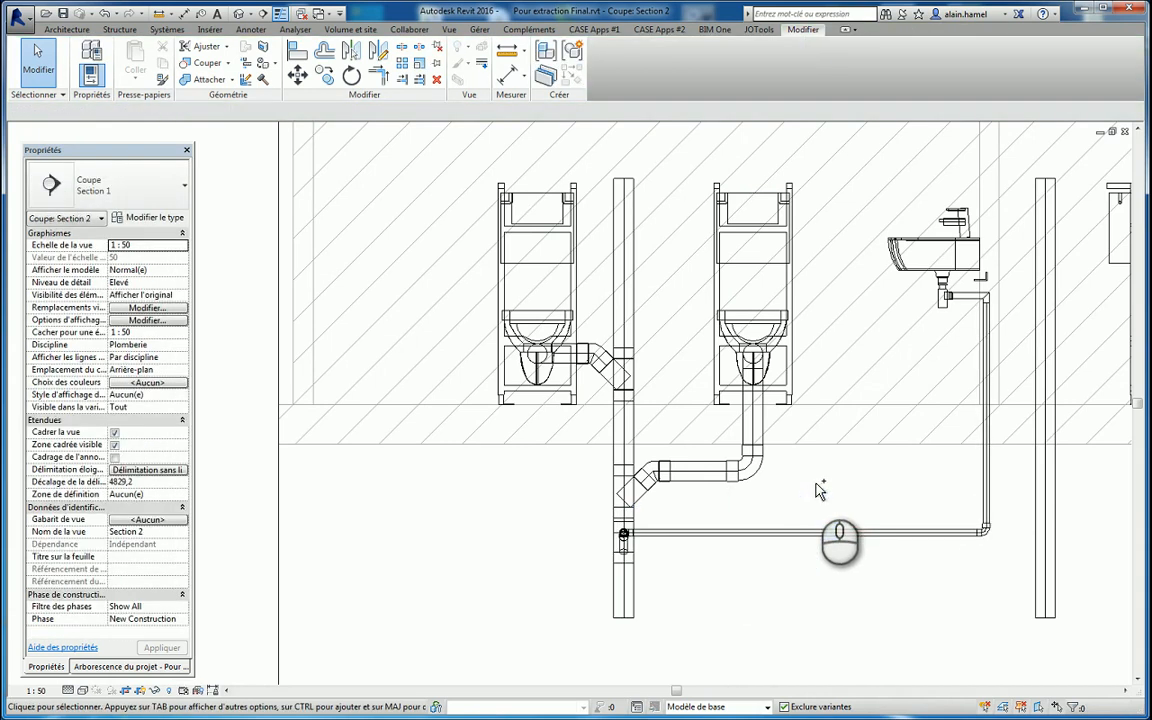
# Step: Isolate the two toilets, the washbasin and their pipes from the floor plan in a 3D selection box, and examine the drainage connections from behind
pyautogui.hotkey('ctrl', 'Tab')
pyautogui.scroll(-3, 730, 496)
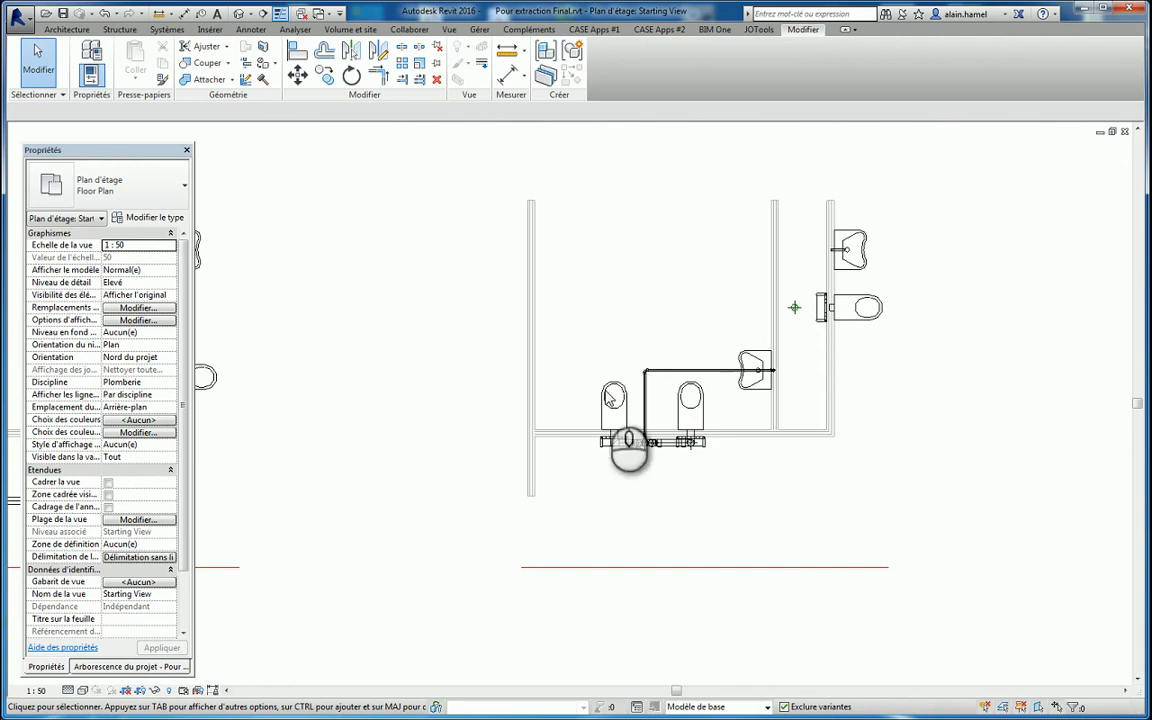
pyautogui.moveTo(569, 321); pyautogui.dragTo(789, 534)
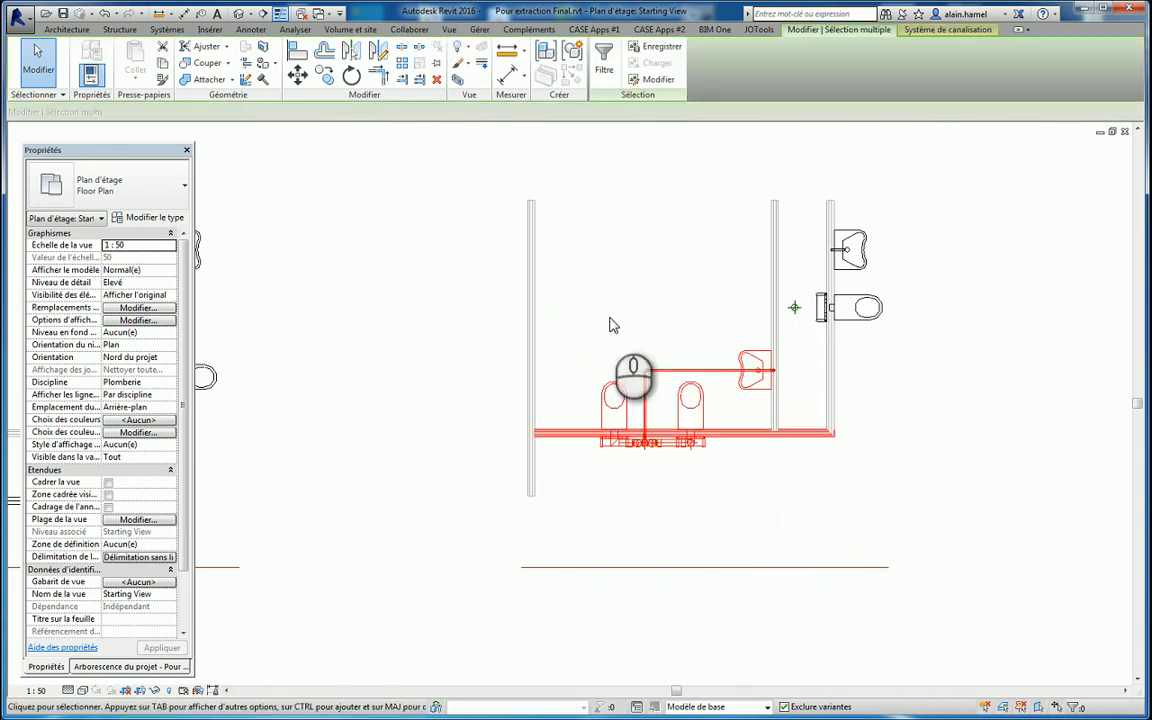
pyautogui.click(458, 80)
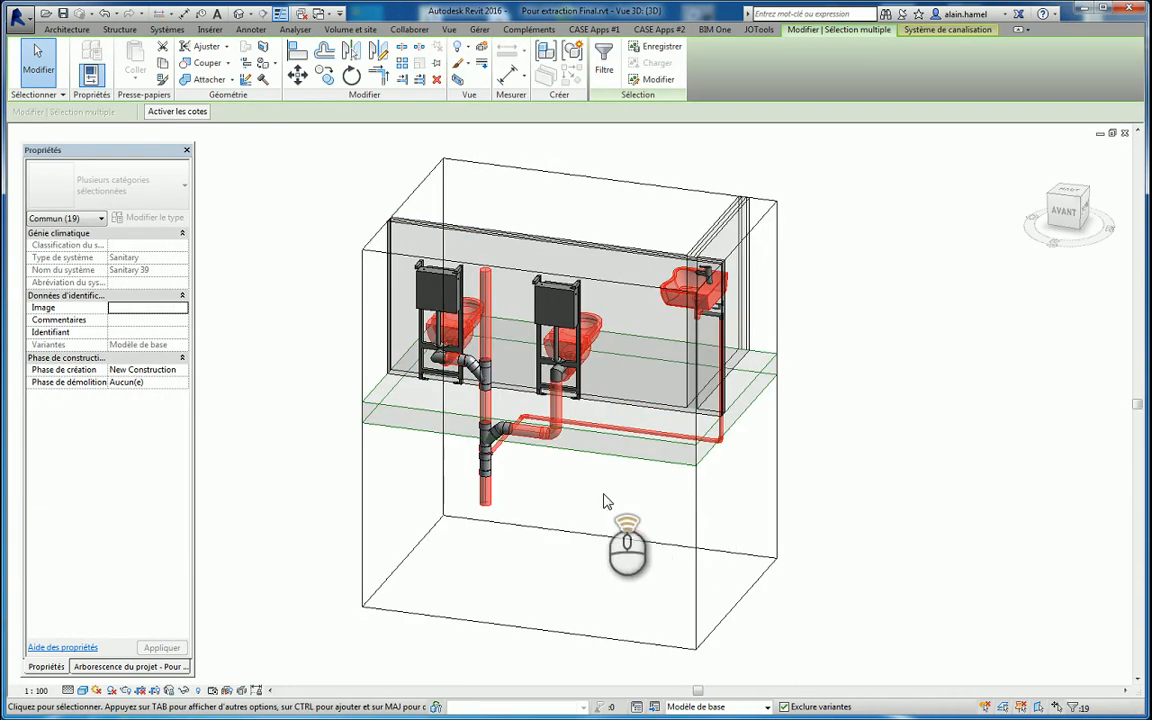
pyautogui.keyDown('shift'); pyautogui.moveTo(607, 499); pyautogui.dragTo(146, 461, button='middle'); pyautogui.keyUp('shift')
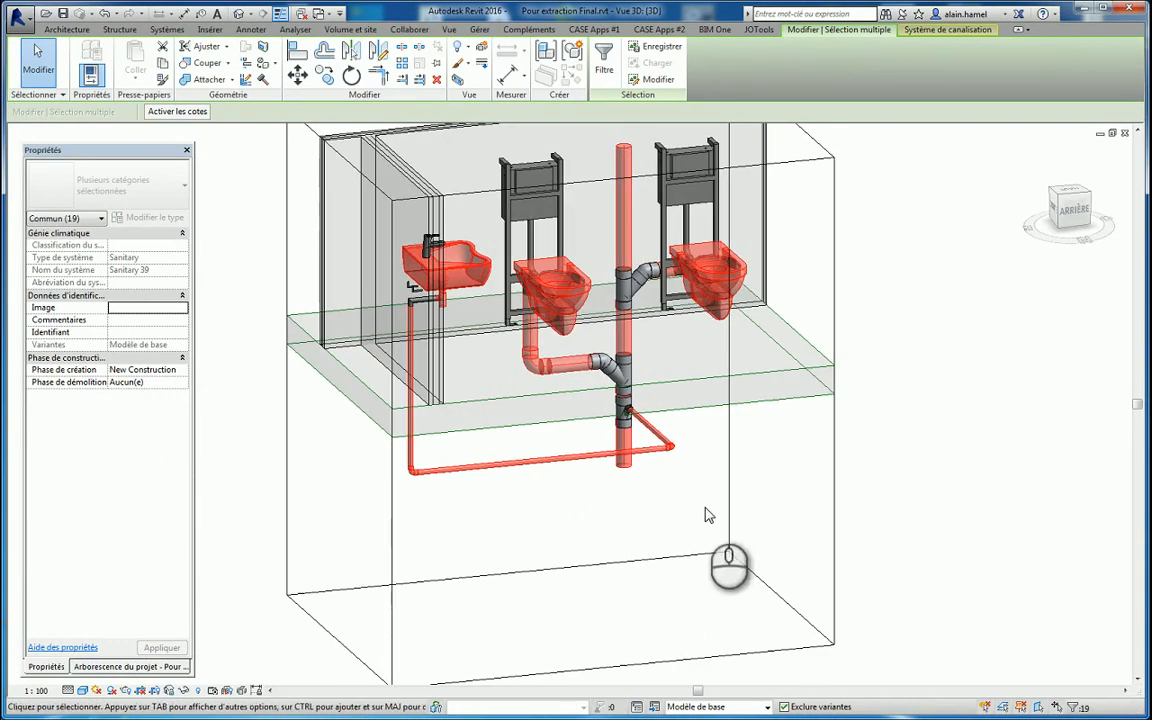
pyautogui.click(1124, 133)
pyautogui.scroll(2, 967, 300)
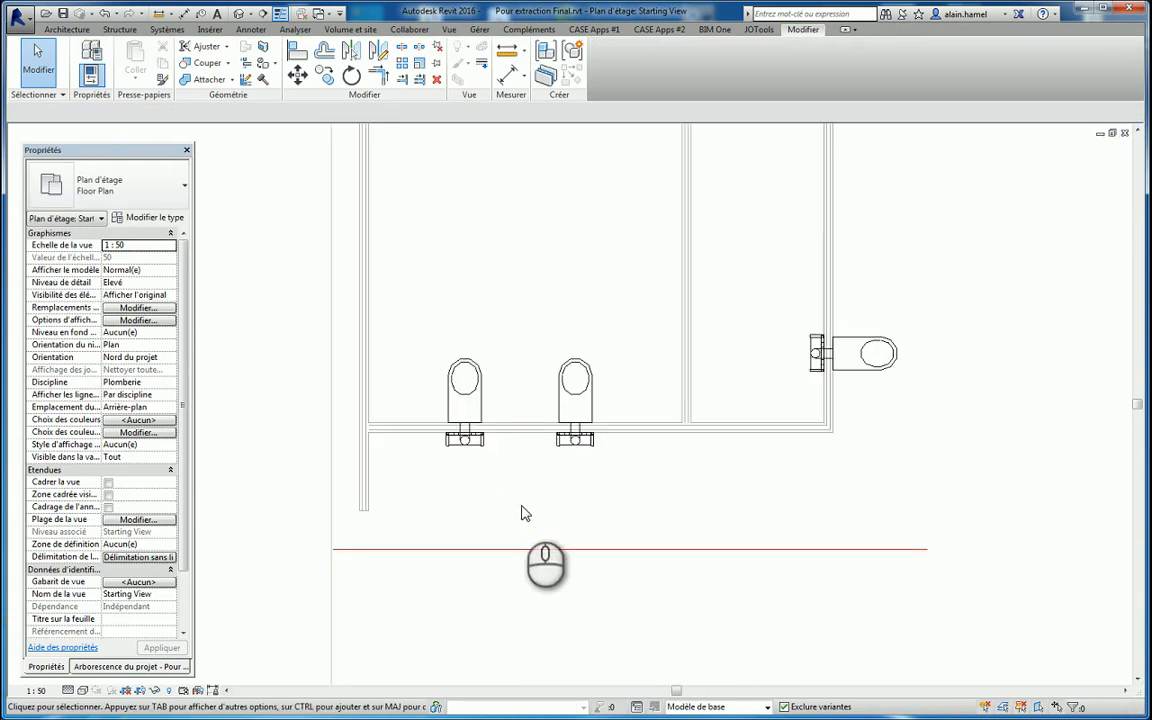
pyautogui.scroll(3, 580, 515)
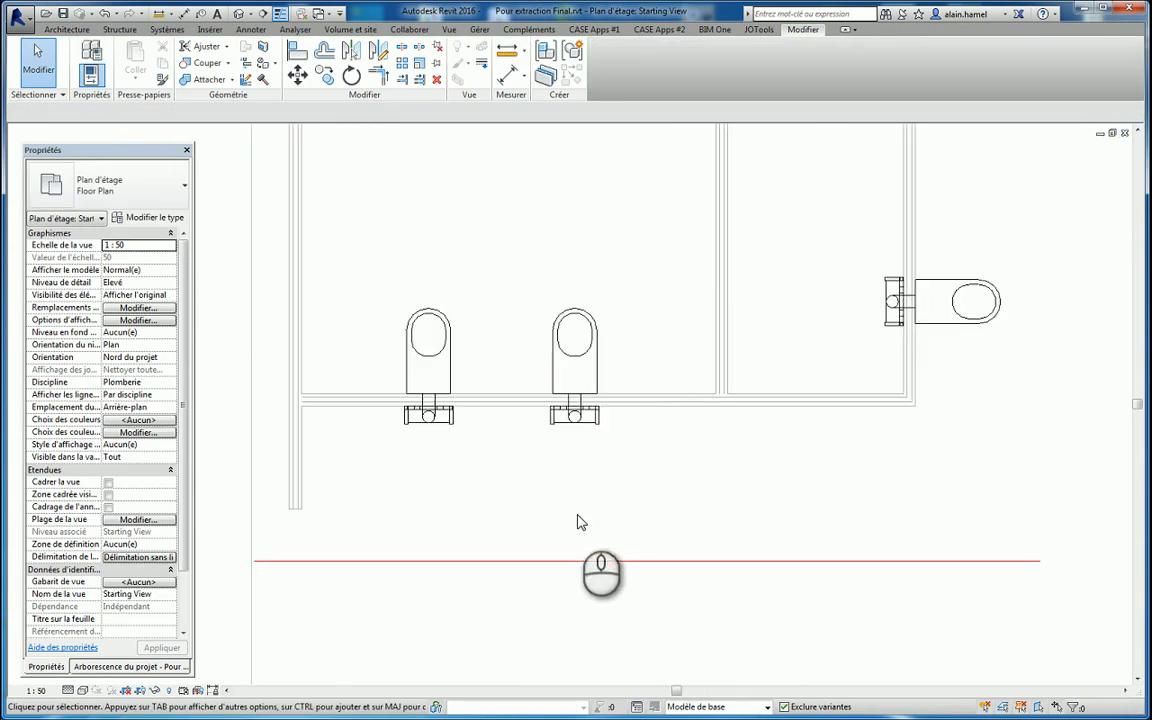
pyautogui.scroll(-2, 770, 498)
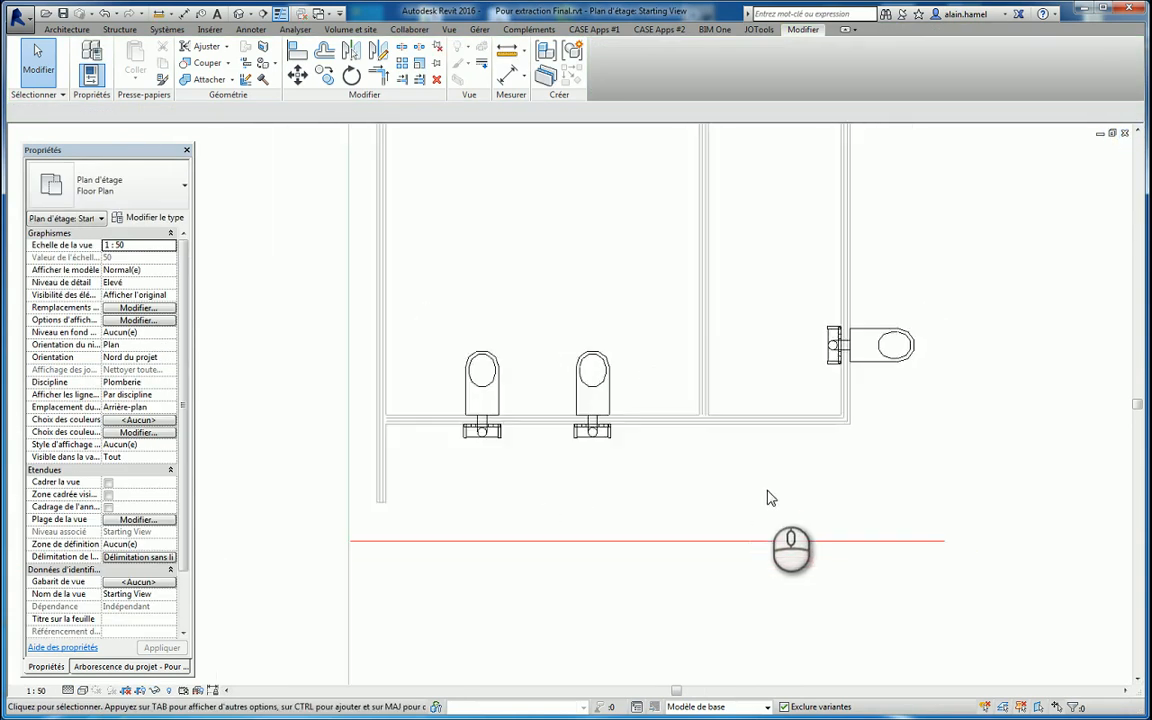
pyautogui.scroll(1, 783, 509)
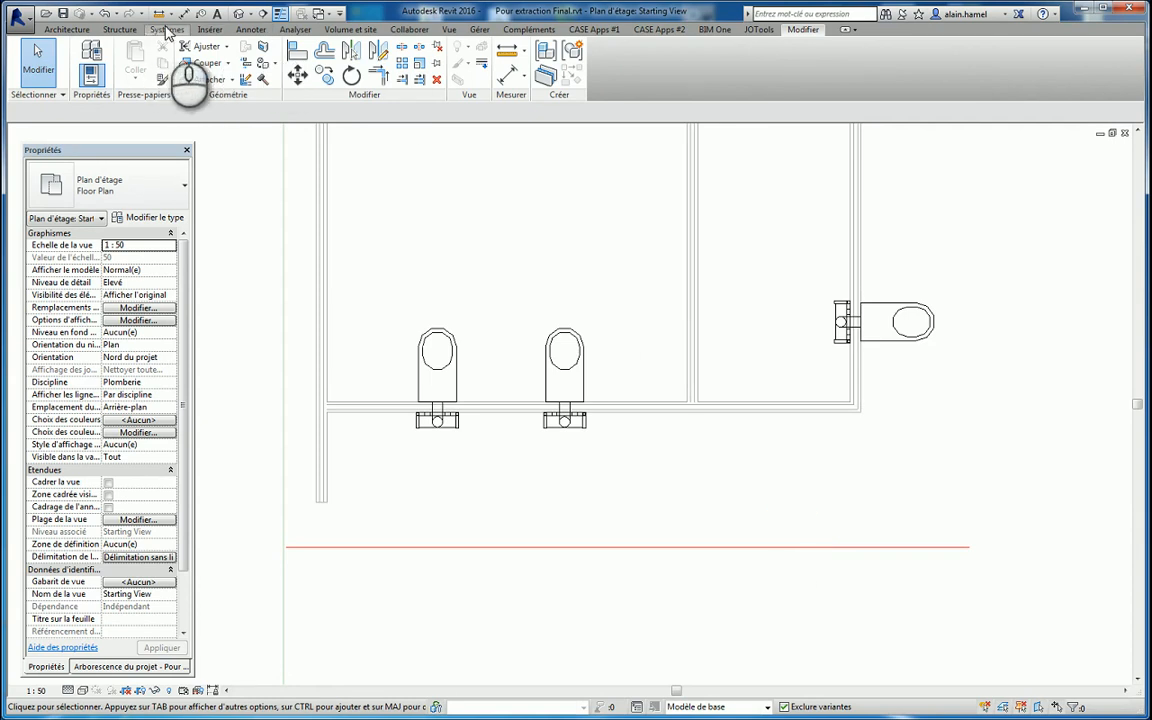
# Step: Draw a 100 mm sanitary collector pipe at 0 mm offset behind the two toilets, turning 90° away from them for about 1400 mm
pyautogui.click(167, 30)
pyautogui.click(415, 62)
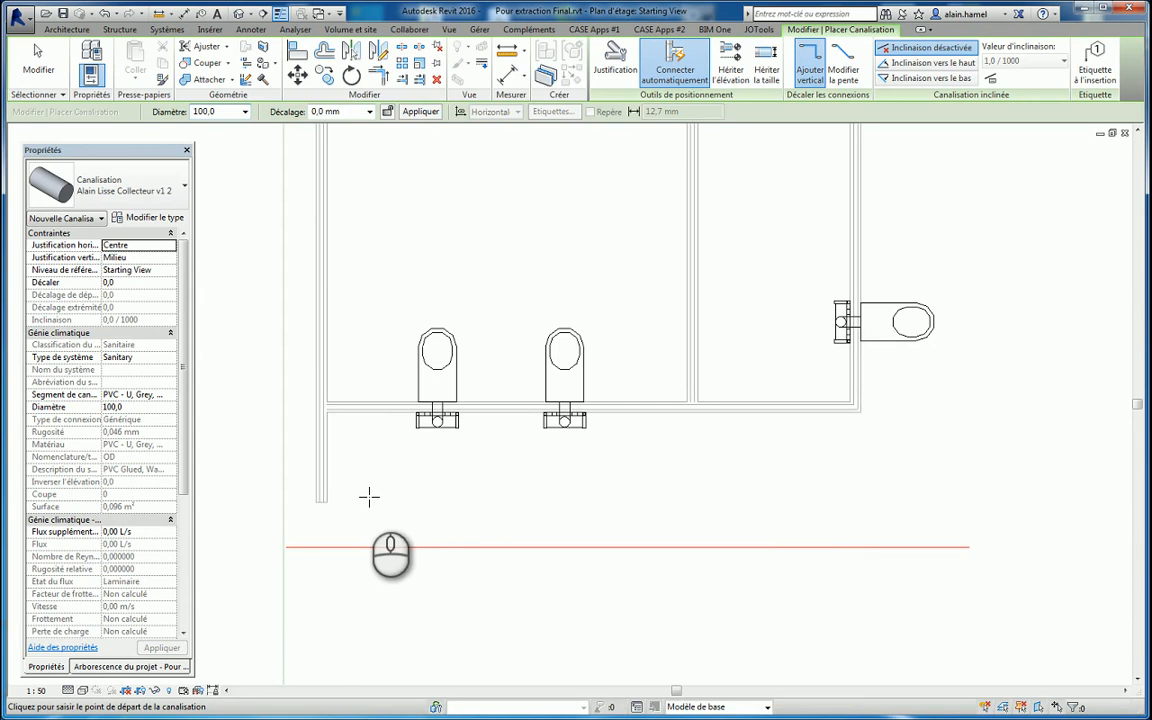
pyautogui.click(369, 497)
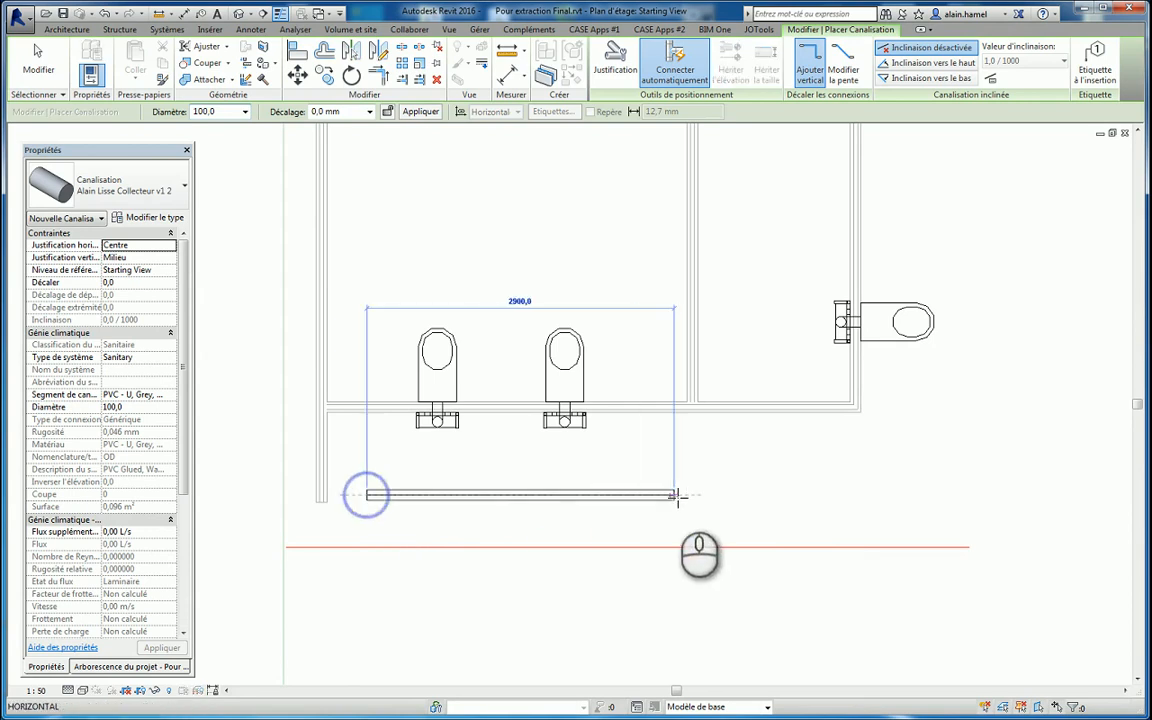
pyautogui.click(757, 495)
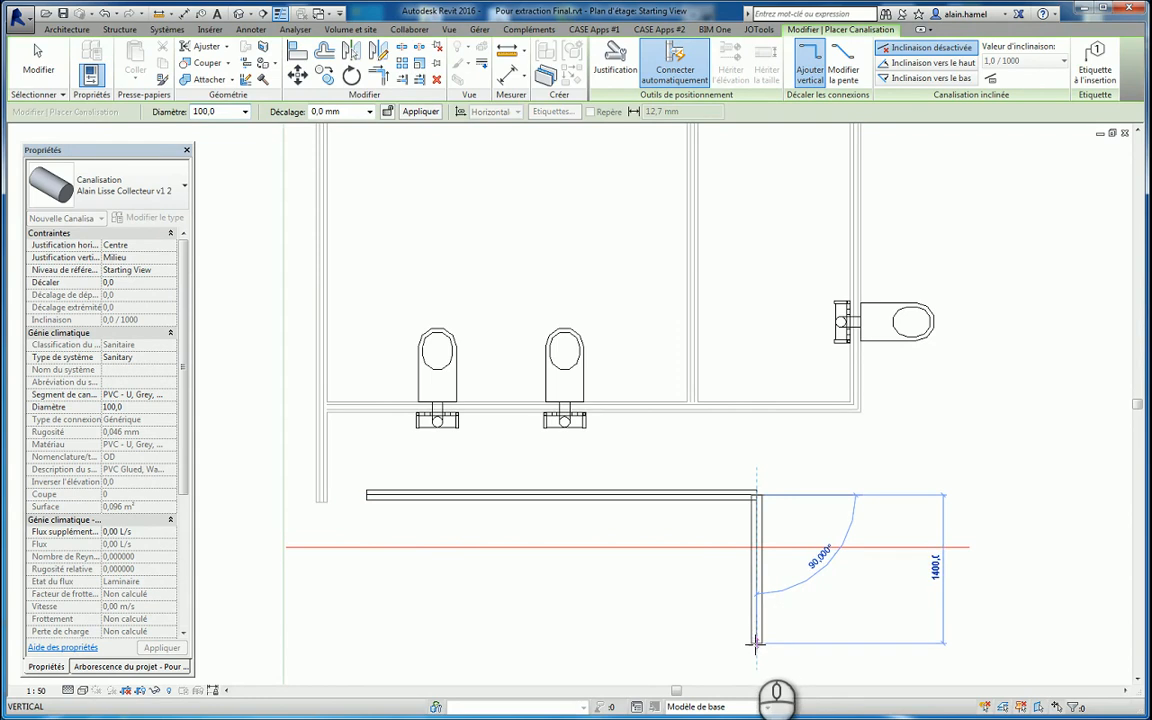
pyautogui.click(755, 636)
pyautogui.press('Escape')
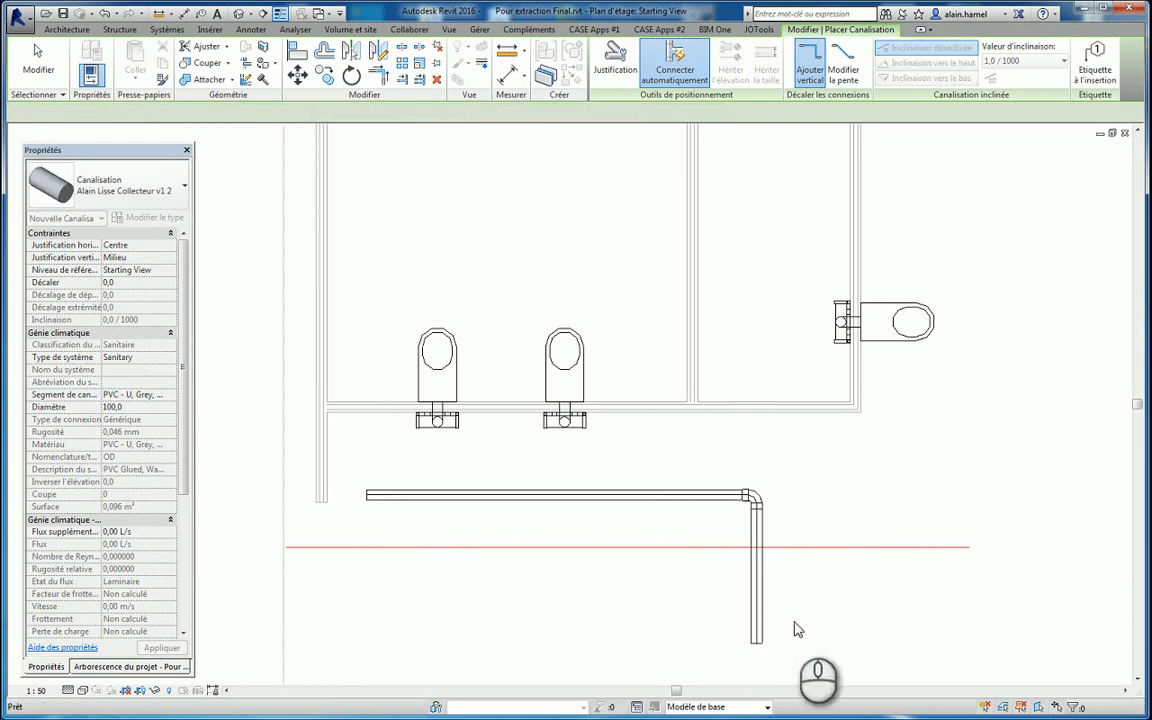
pyautogui.press('Escape')
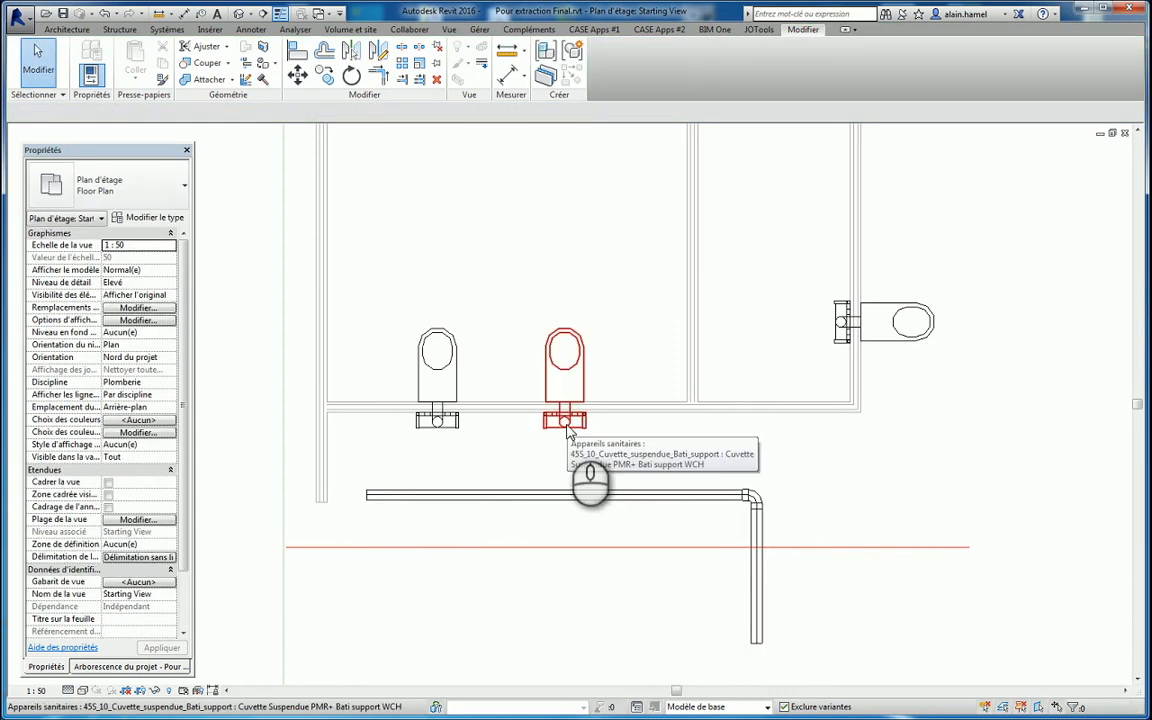
# Step: Connect the left toilet's sanitary connector, round 100, into the collector pipe running behind the toilets
pyautogui.click(566, 426)
pyautogui.click(424, 428)
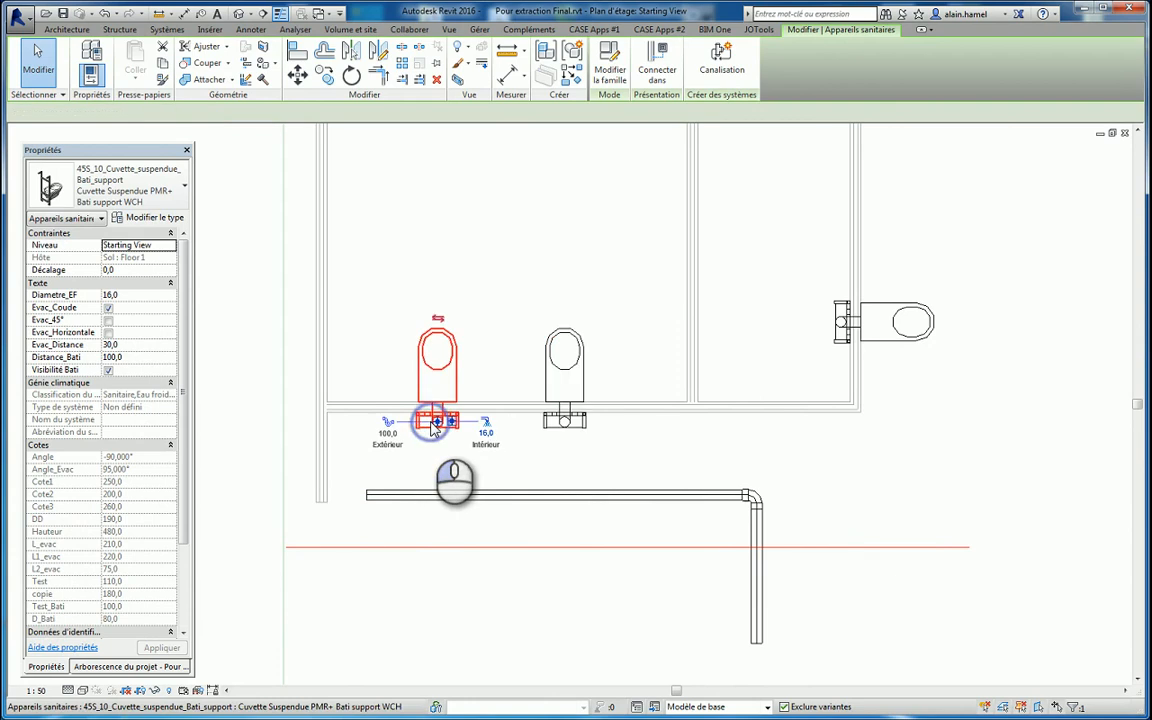
pyautogui.click(657, 66)
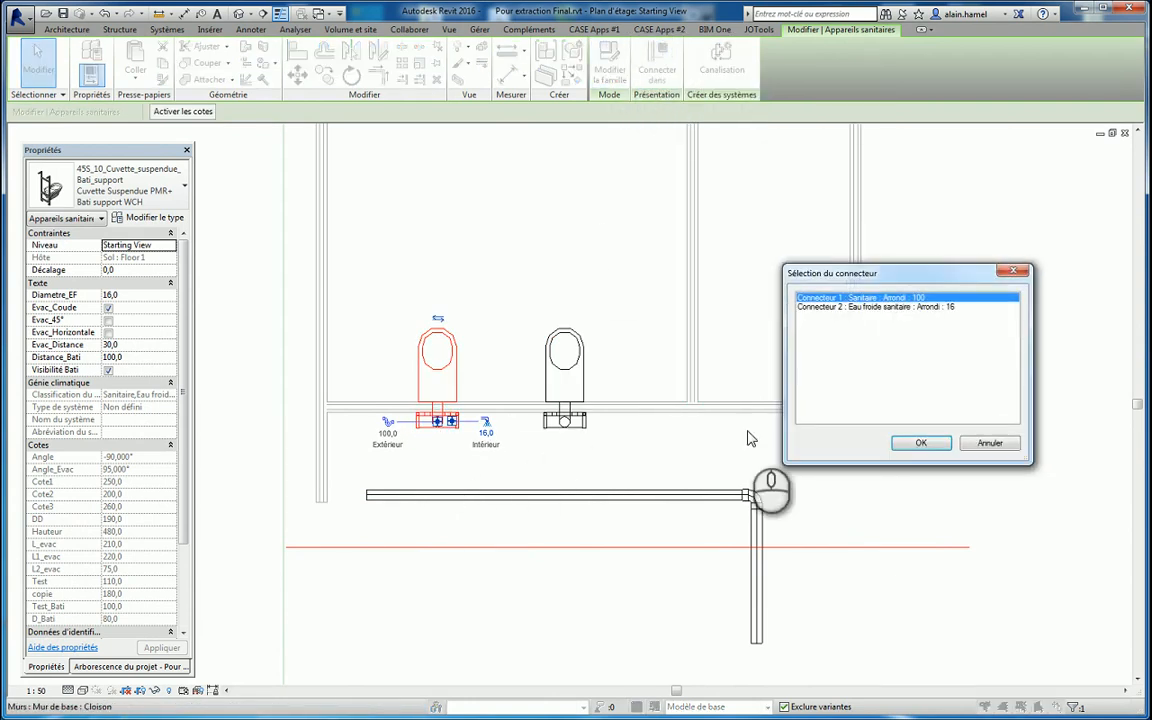
pyautogui.click(921, 443)
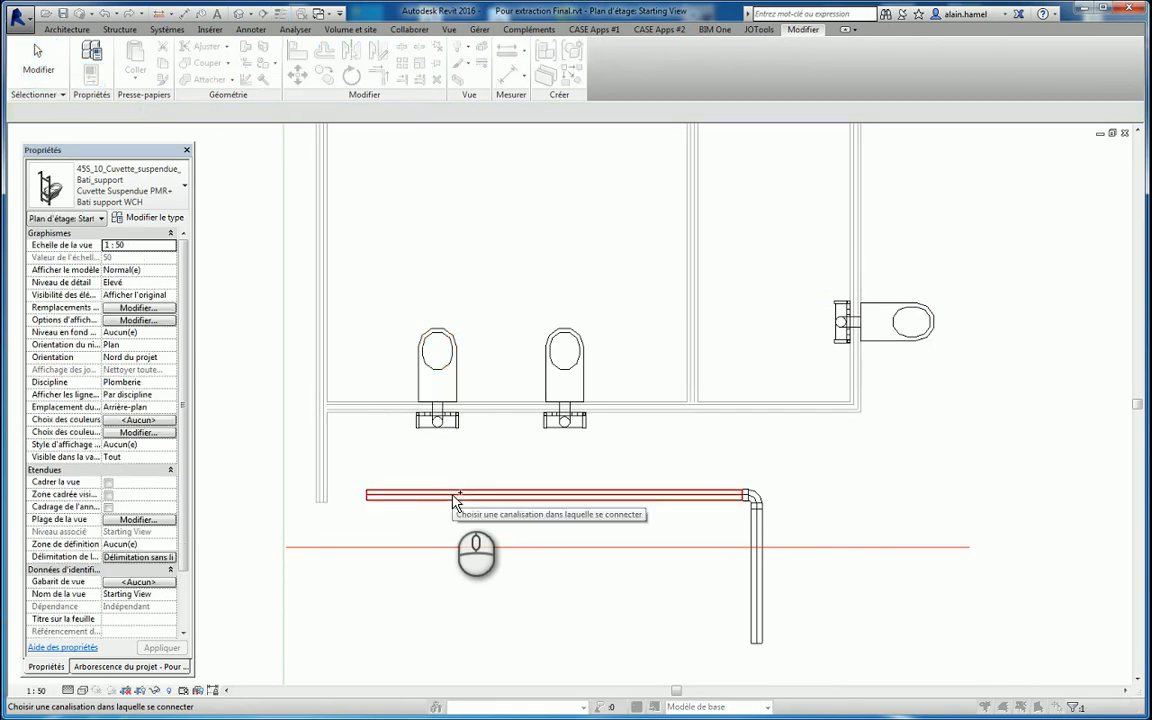
pyautogui.click(452, 496)
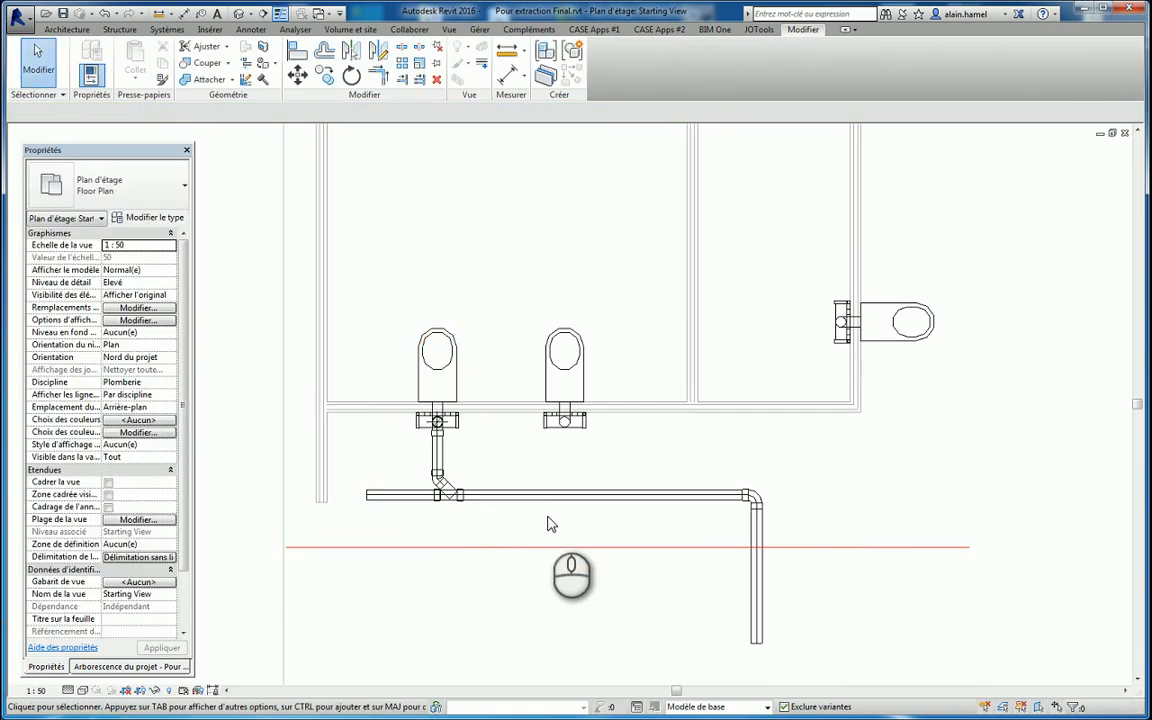
# Step: Apply a 15/1000 slope to the collector and the left toilet's branch, rising from the collector's free outlet end, and check the pipe's slope
pyautogui.moveTo(804, 520); pyautogui.dragTo(393, 466)
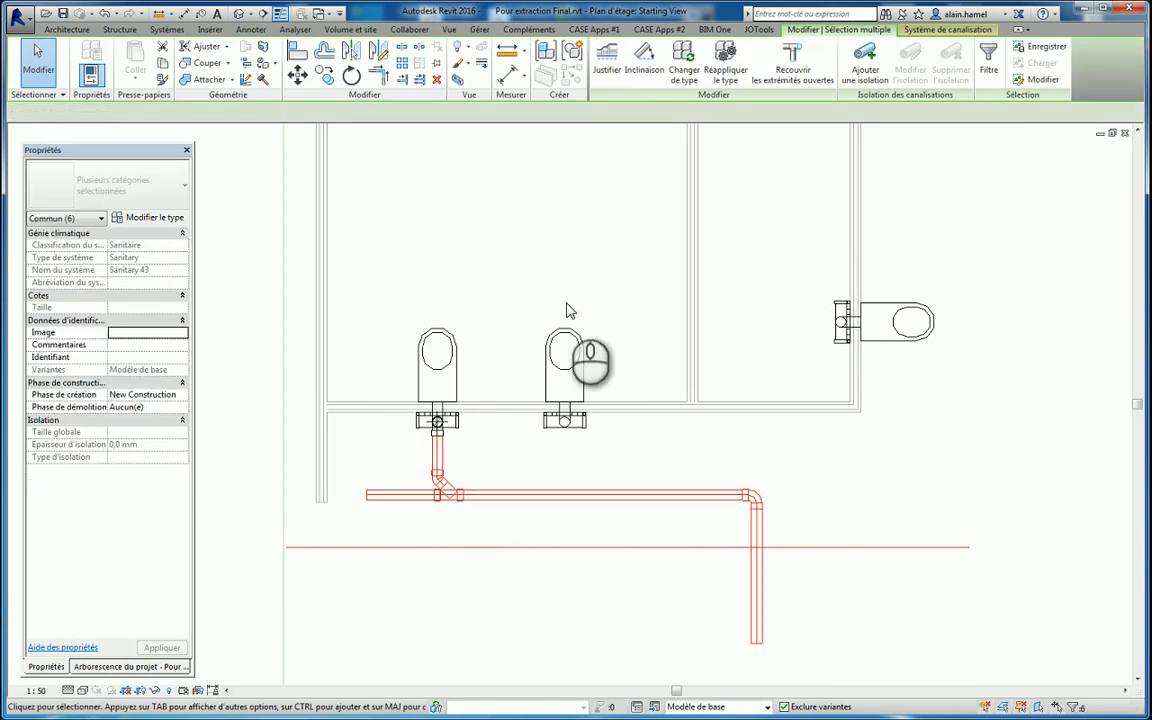
pyautogui.click(645, 62)
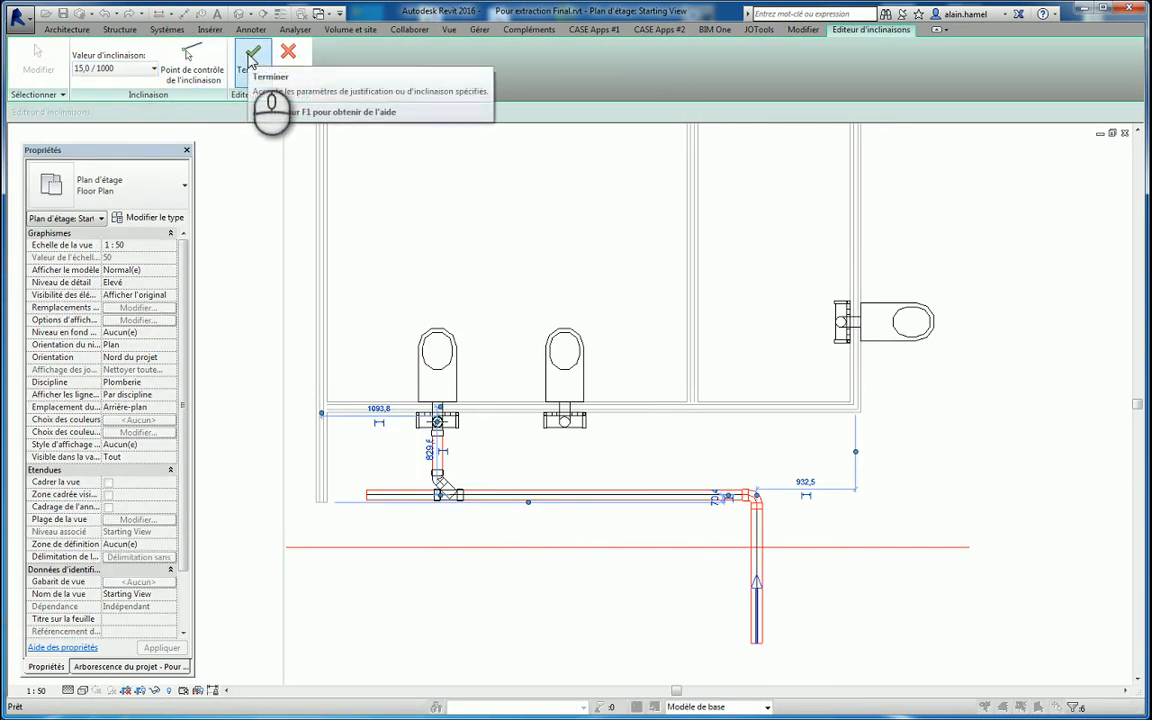
pyautogui.click(757, 592)
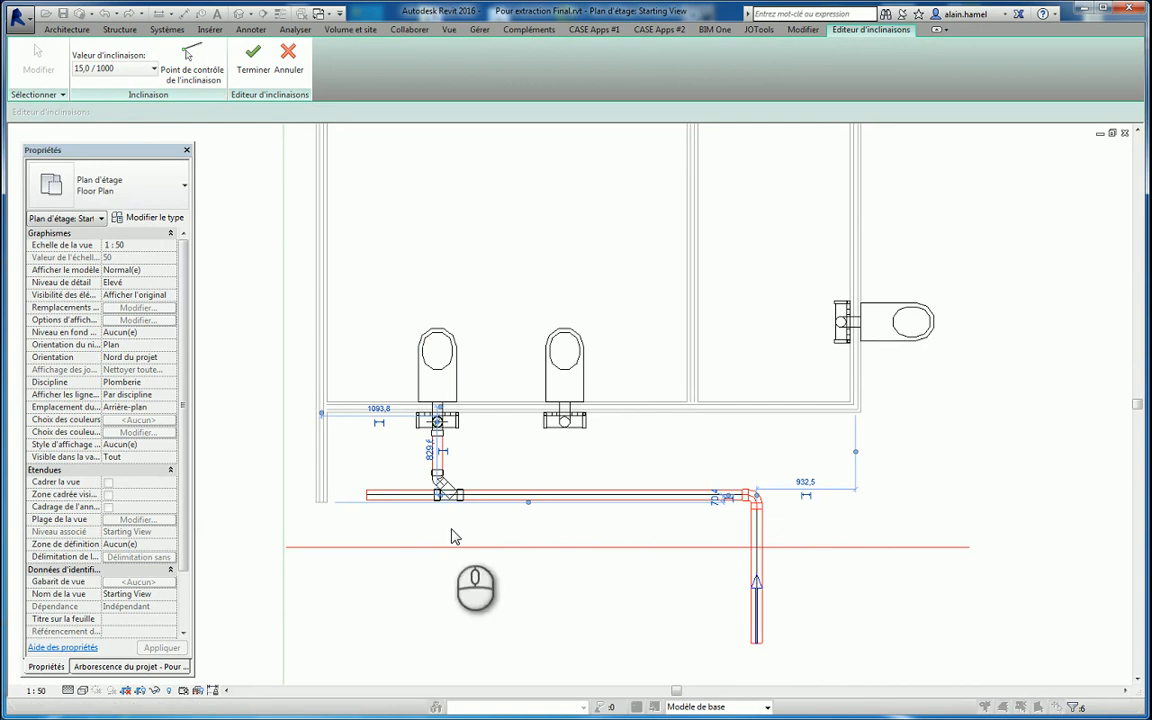
pyautogui.click(193, 62)
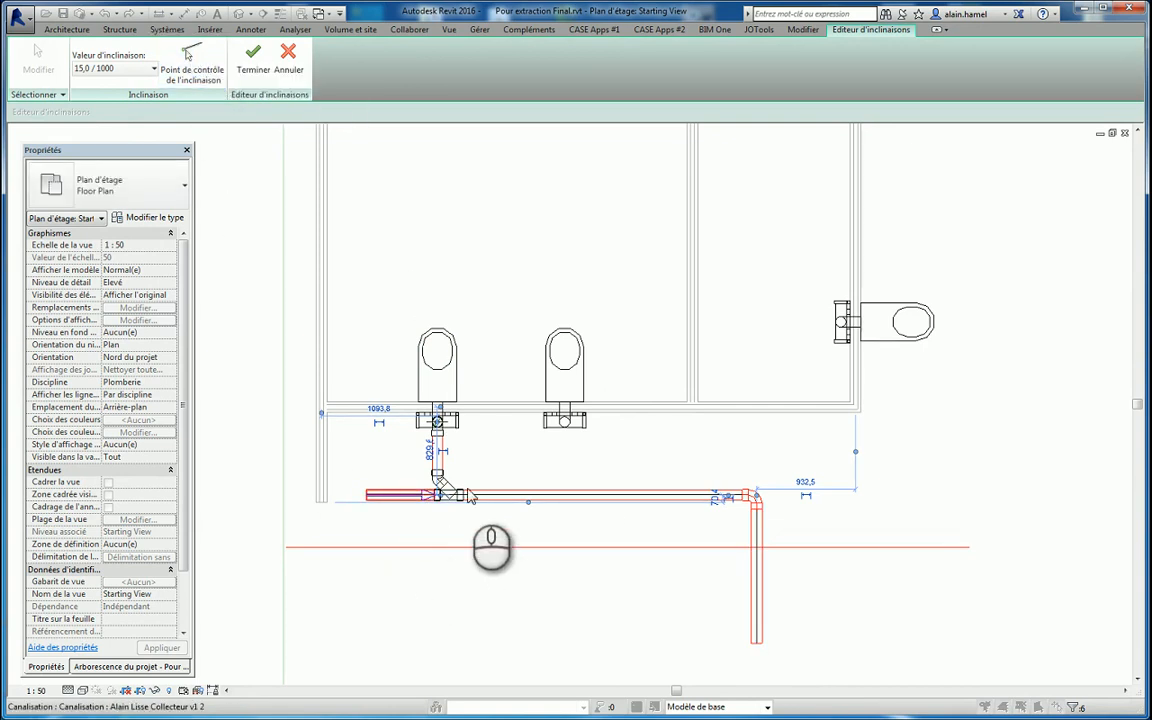
pyautogui.click(383, 498)
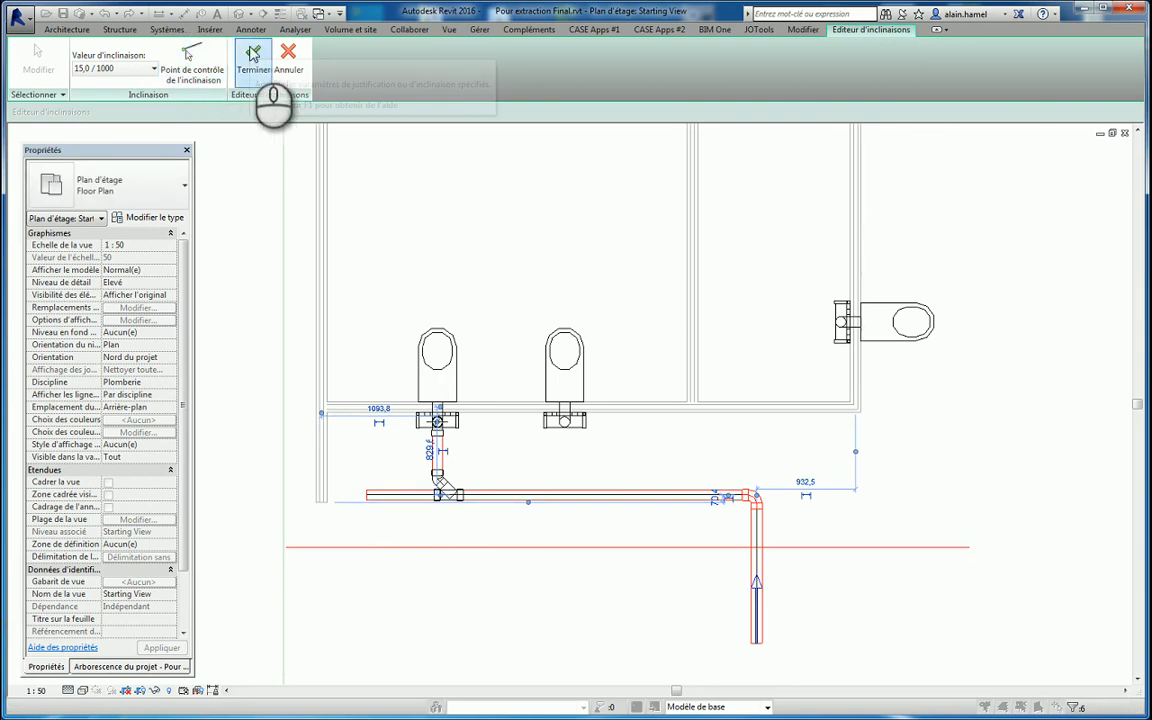
pyautogui.click(251, 58)
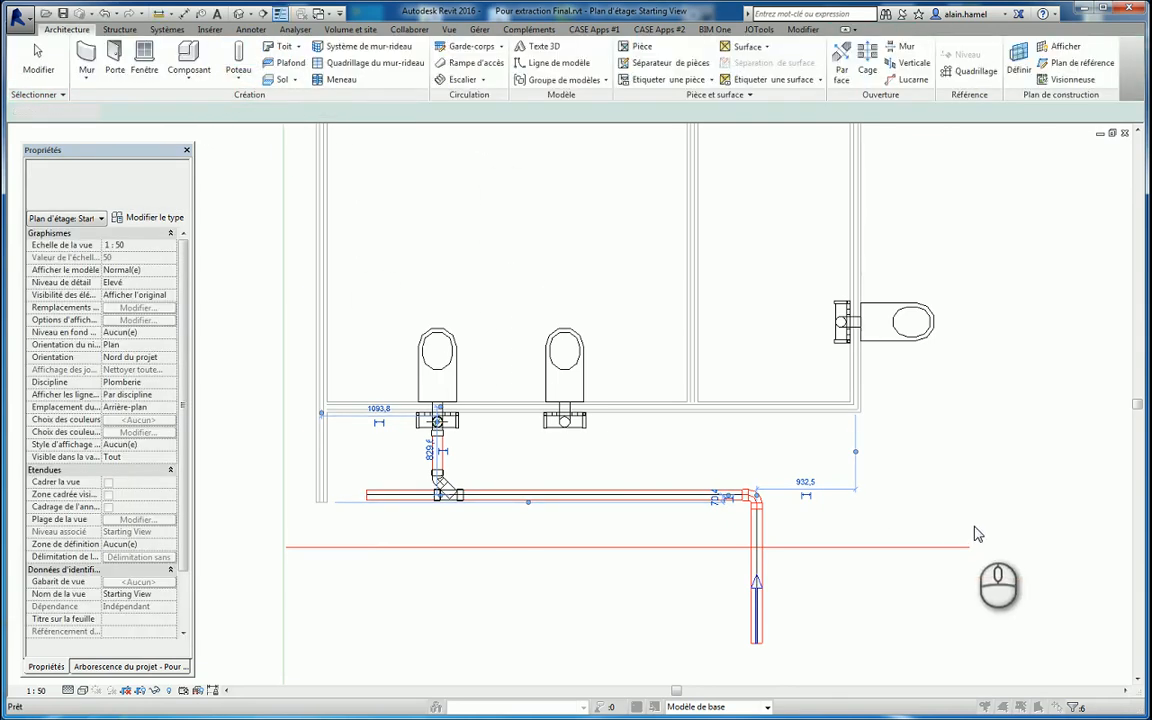
pyautogui.click(596, 496)
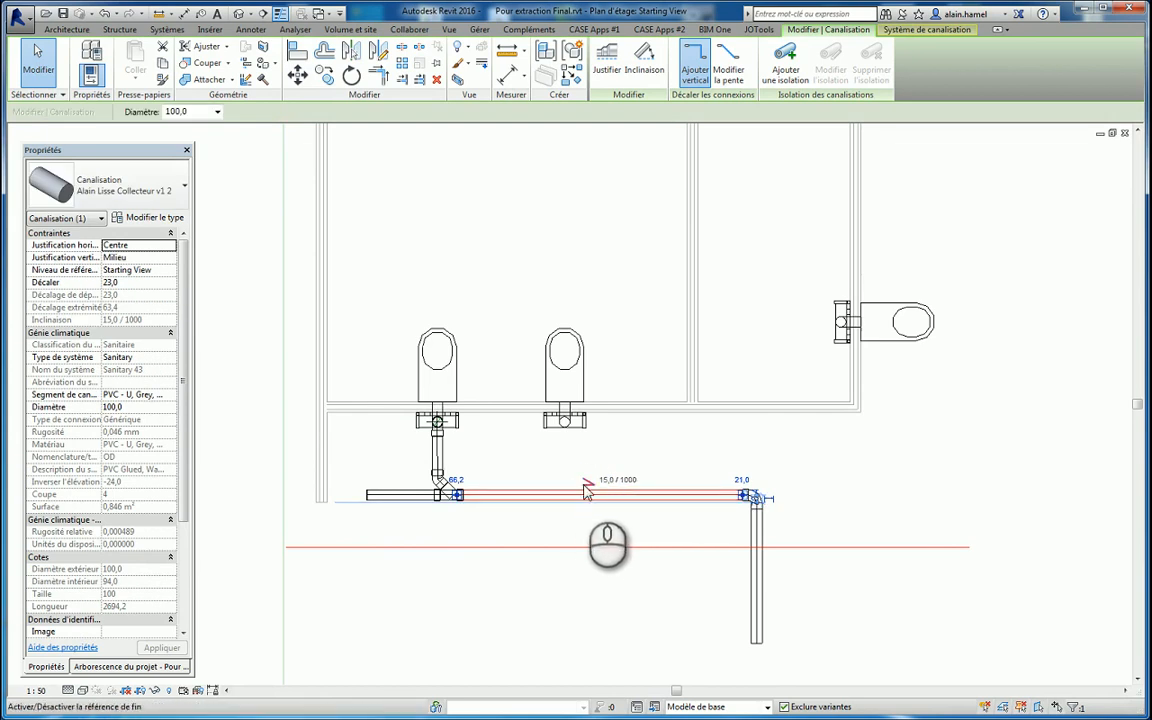
pyautogui.click(604, 605)
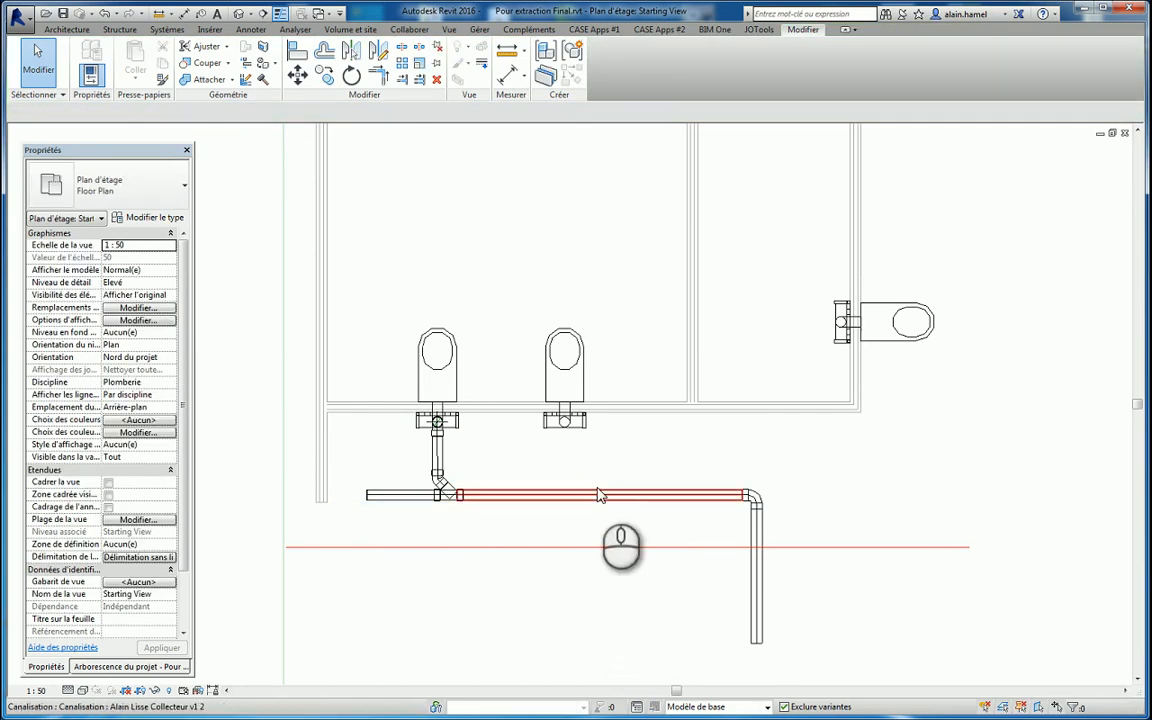
# Step: Connect the second toilet's sanitary connector, round 100, into the sloped collector pipe
pyautogui.click(570, 428)
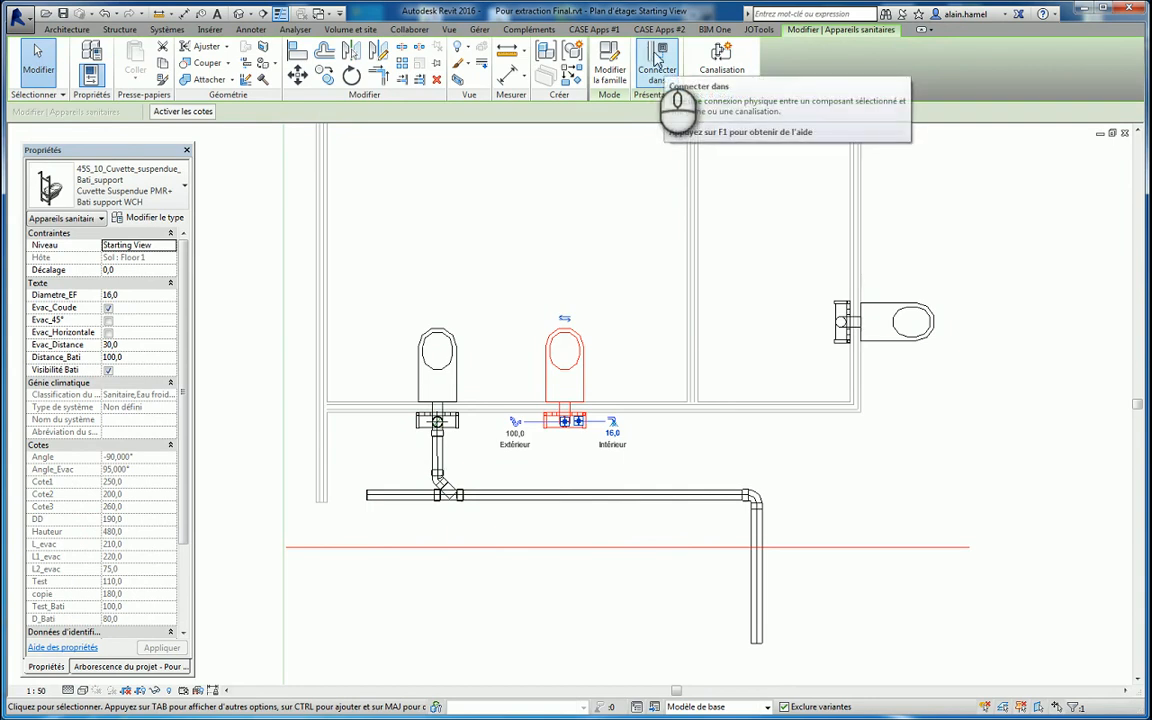
pyautogui.click(657, 60)
pyautogui.click(587, 495)
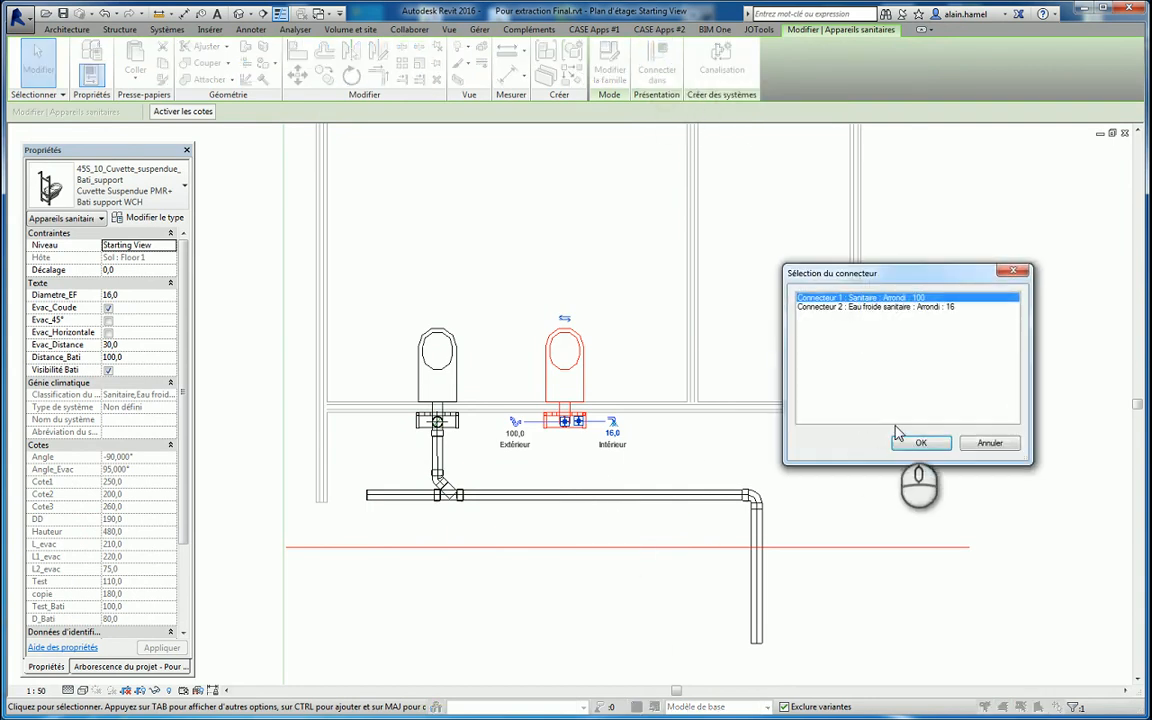
pyautogui.click(921, 444)
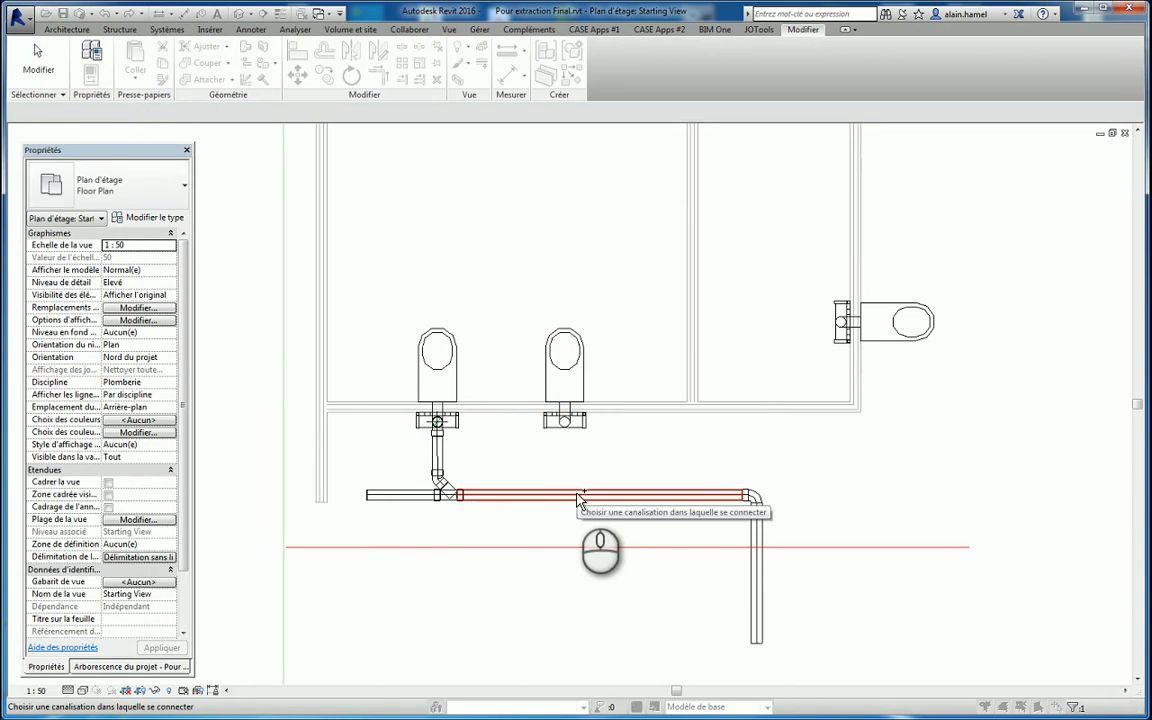
pyautogui.click(578, 495)
pyautogui.click(590, 529)
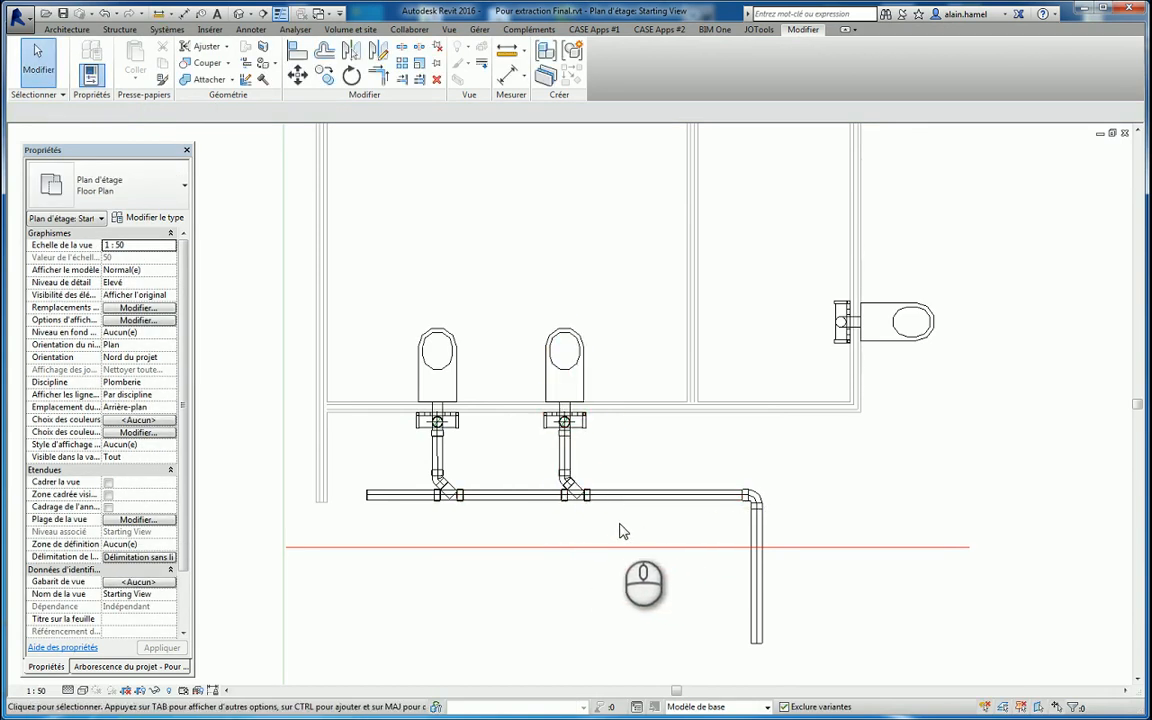
# Step: Apply a 15/1000 slope to the second toilet's branch pipe between the toilet and the collector
pyautogui.scroll(-1, 614, 522)
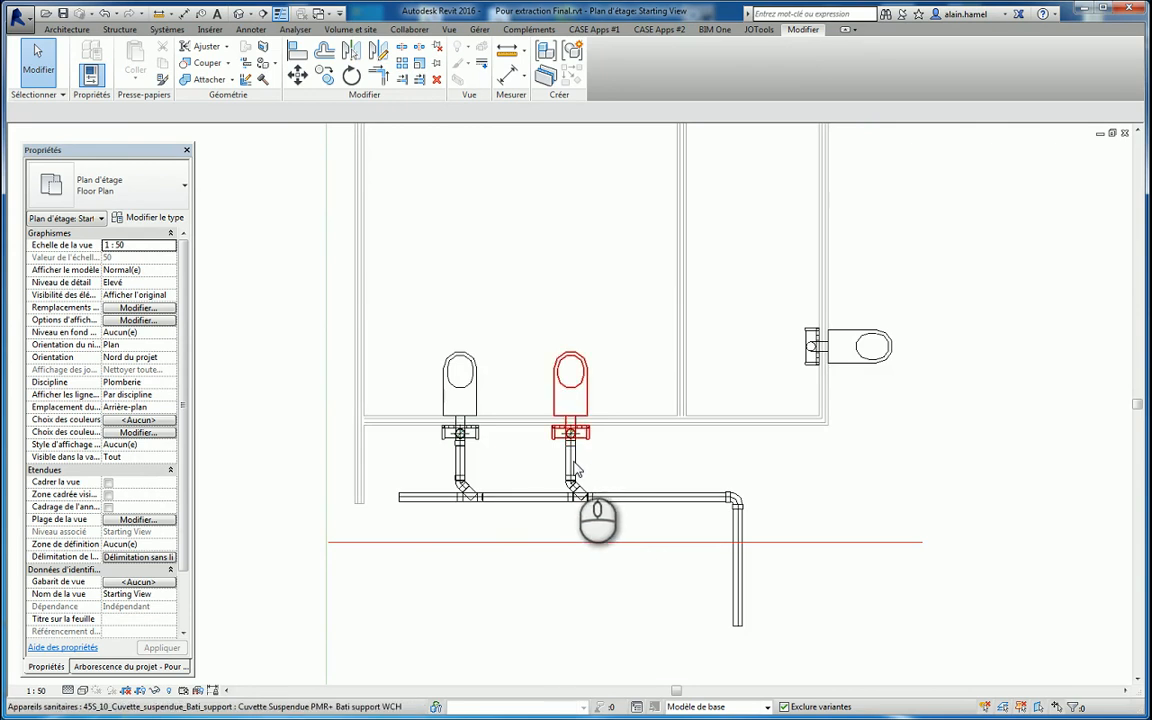
pyautogui.click(579, 462)
pyautogui.scroll(3, 585, 466)
pyautogui.click(591, 455)
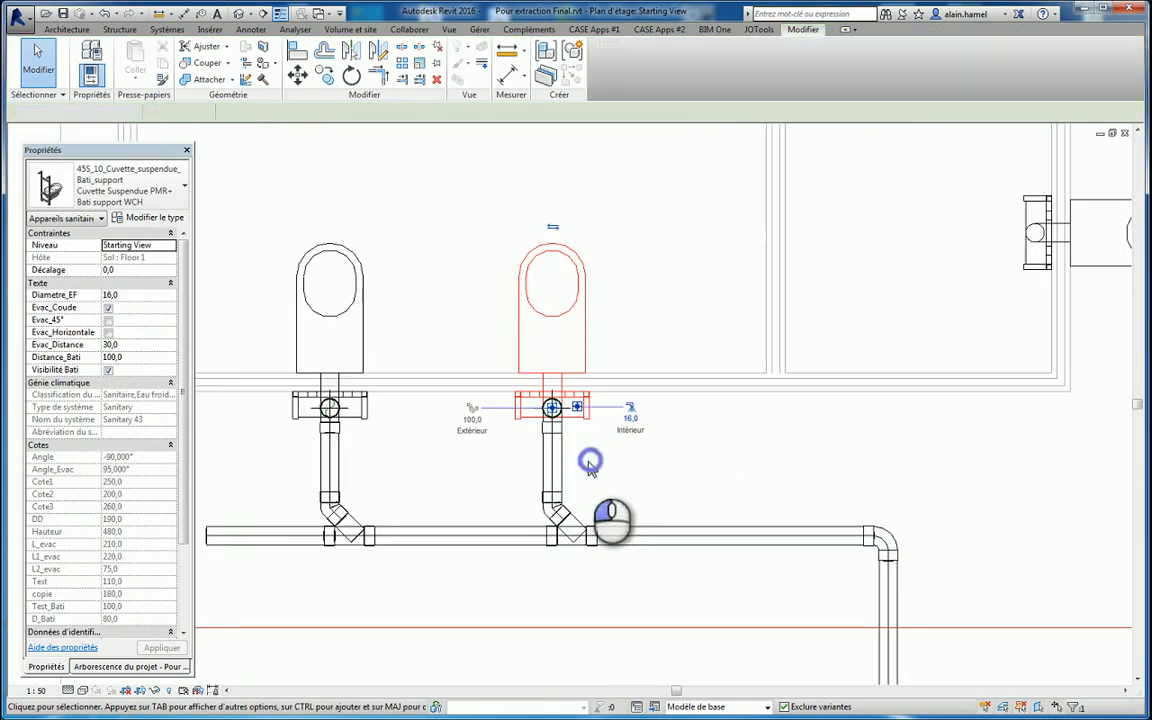
pyautogui.click(557, 465)
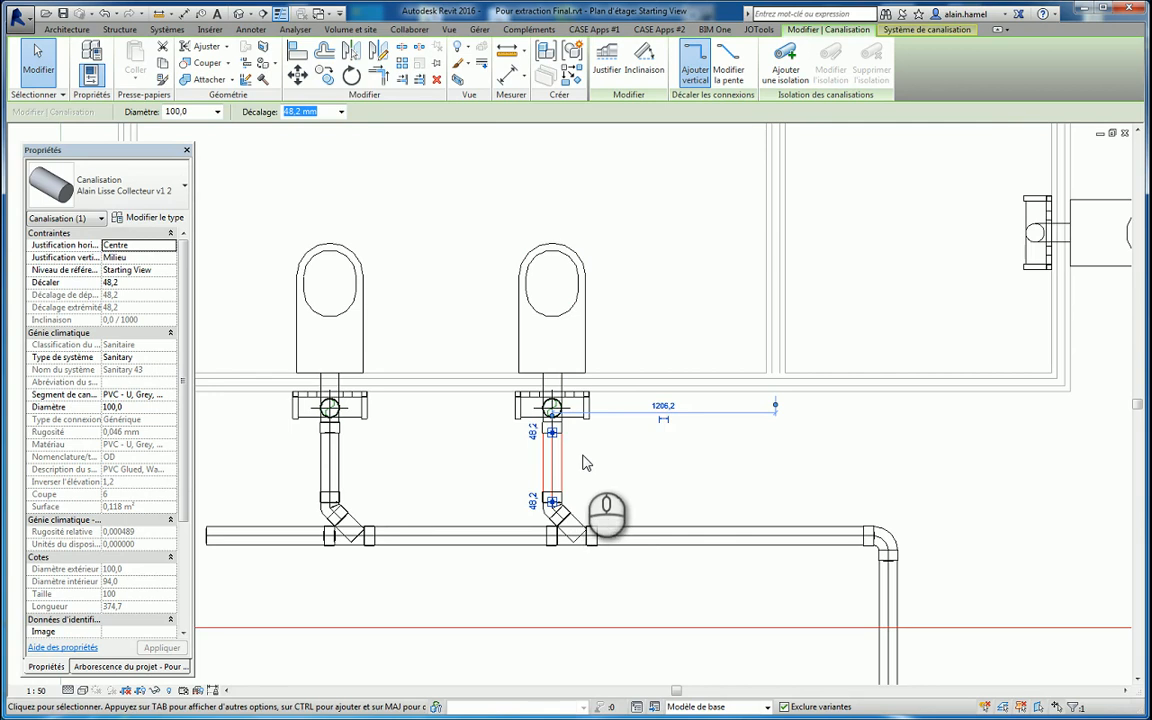
pyautogui.scroll(-2, 585, 462)
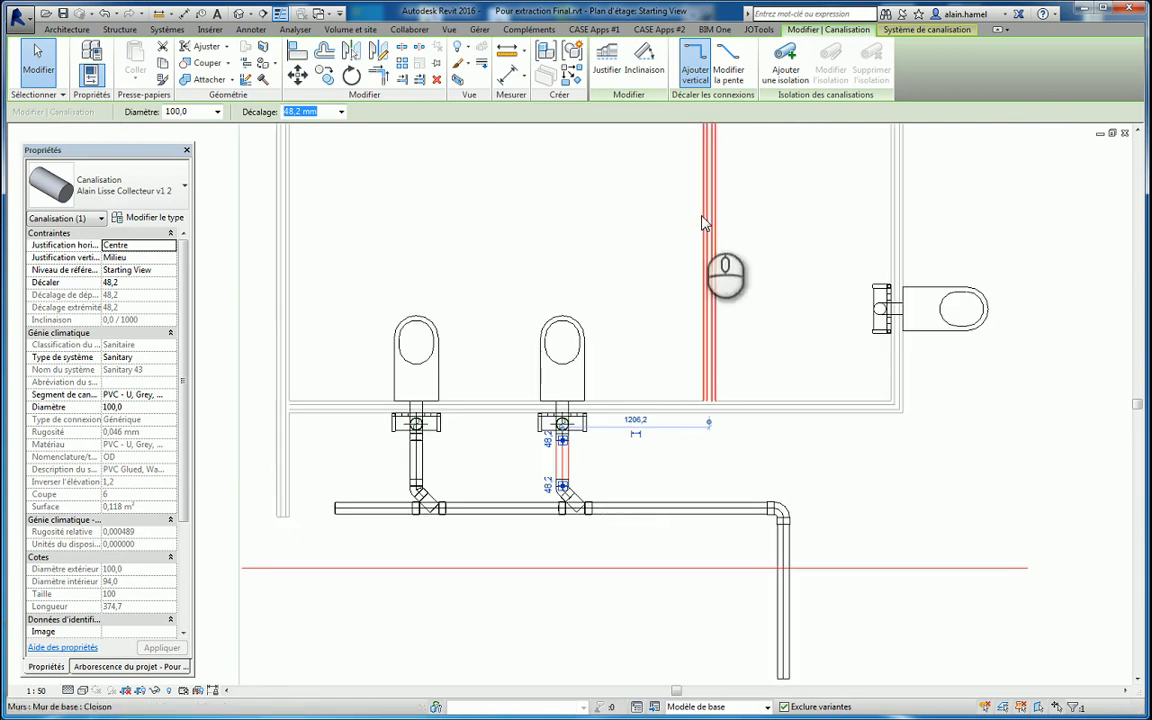
pyautogui.click(644, 58)
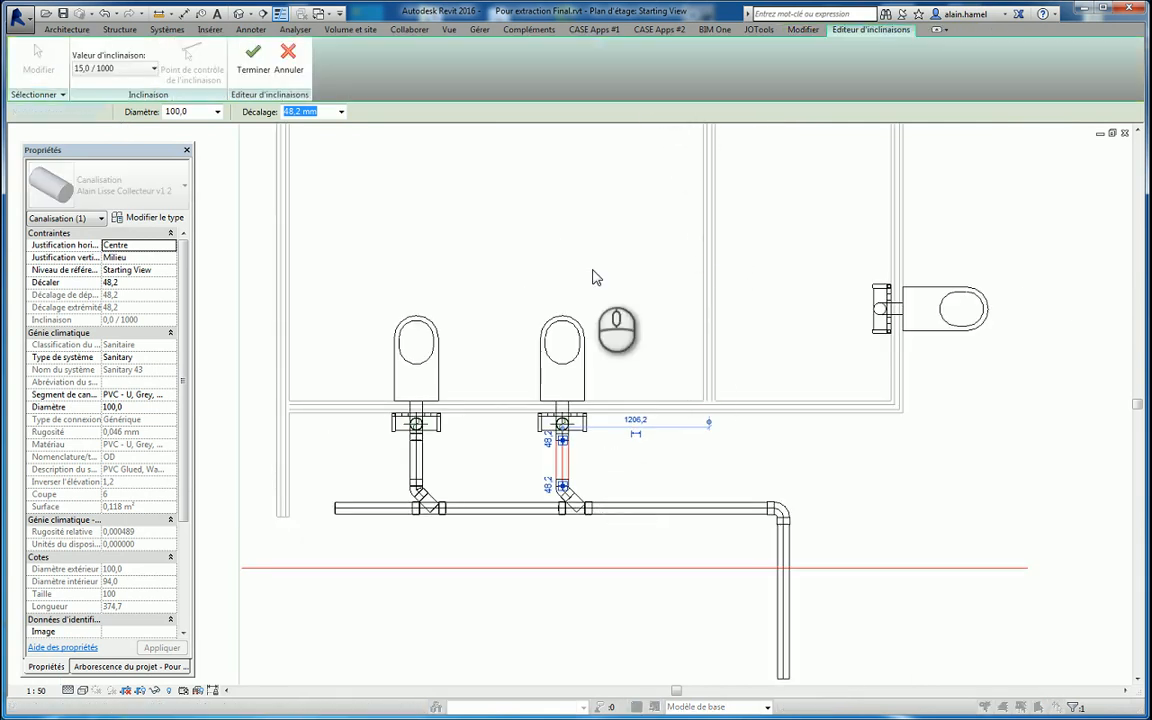
pyautogui.click(255, 60)
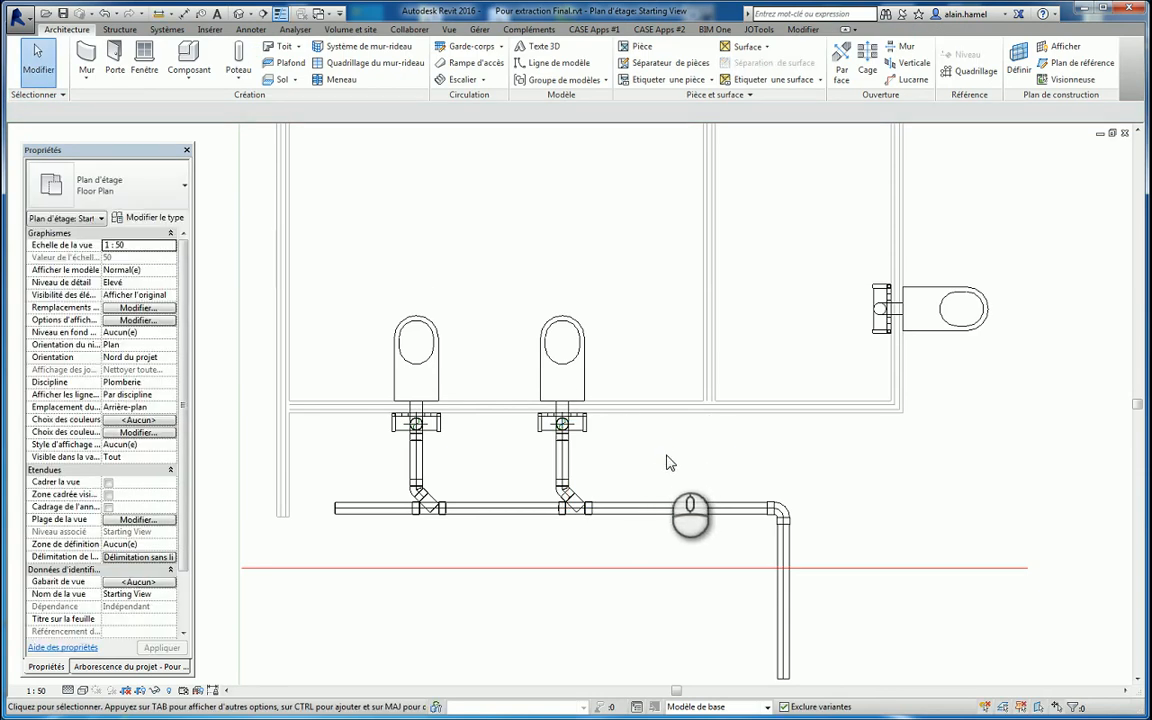
# Step: Draw a branch pipe off the collector's outlet run, inheriting its elevation and size, at 45° and then straight towards the wall-mounted PMR toilet
pyautogui.scroll(-4, 609, 442)
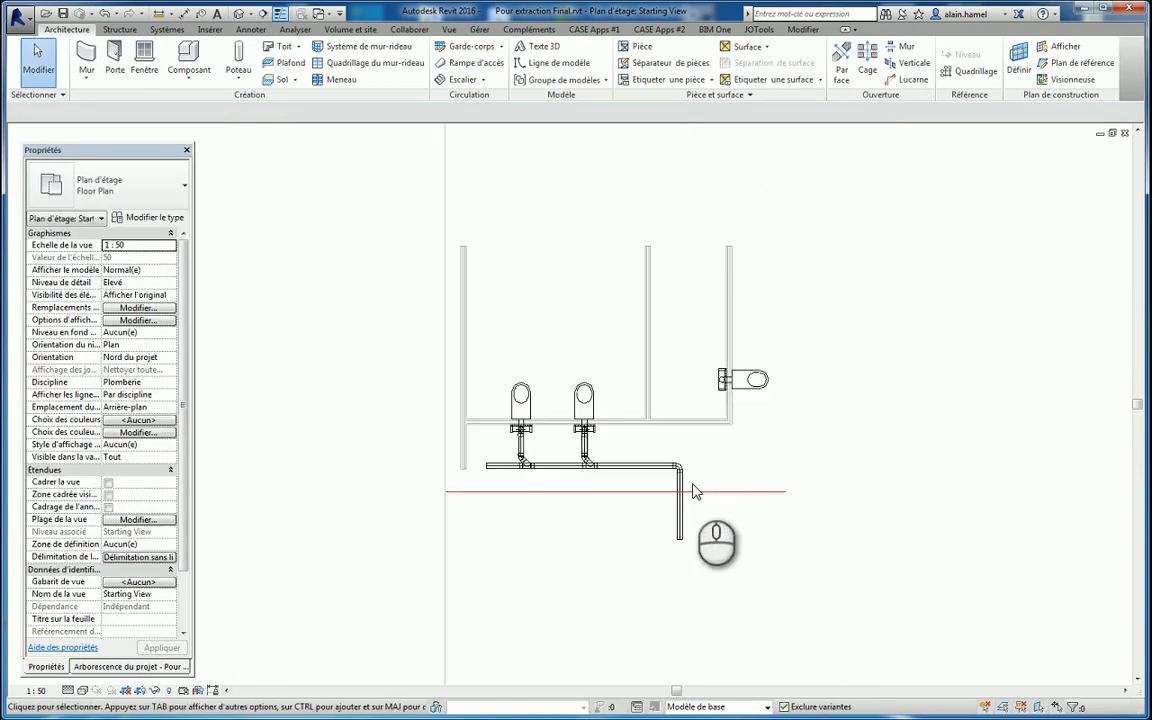
pyautogui.scroll(5, 697, 492)
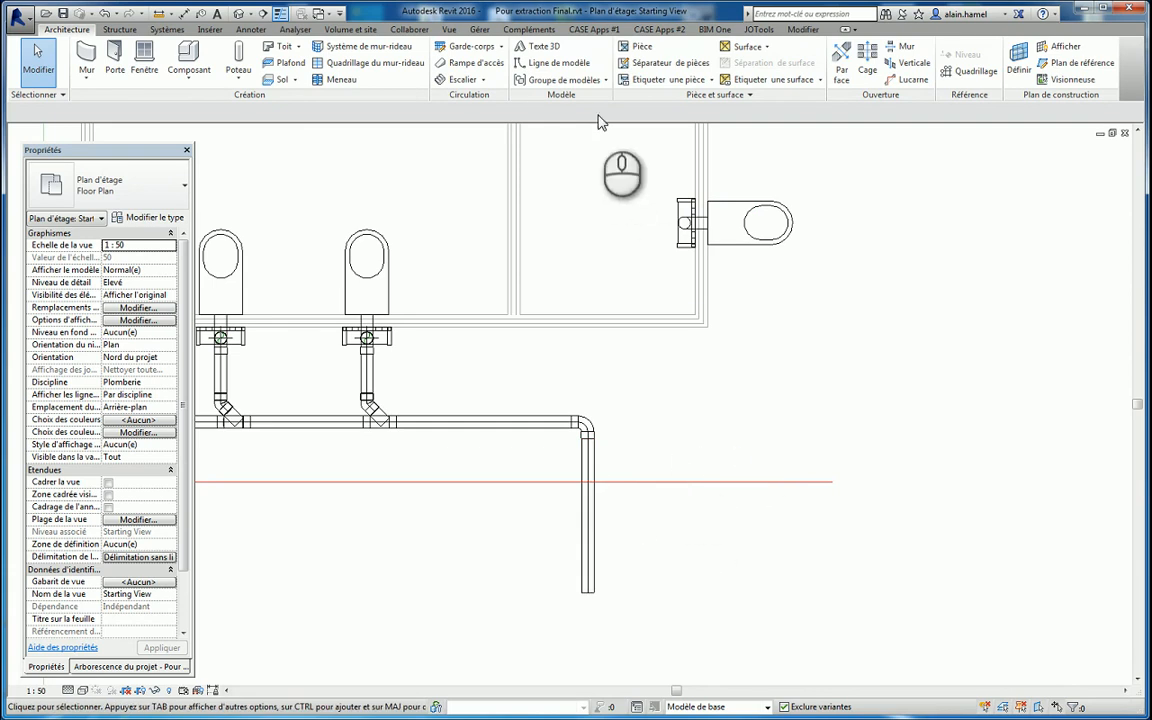
pyautogui.click(588, 511)
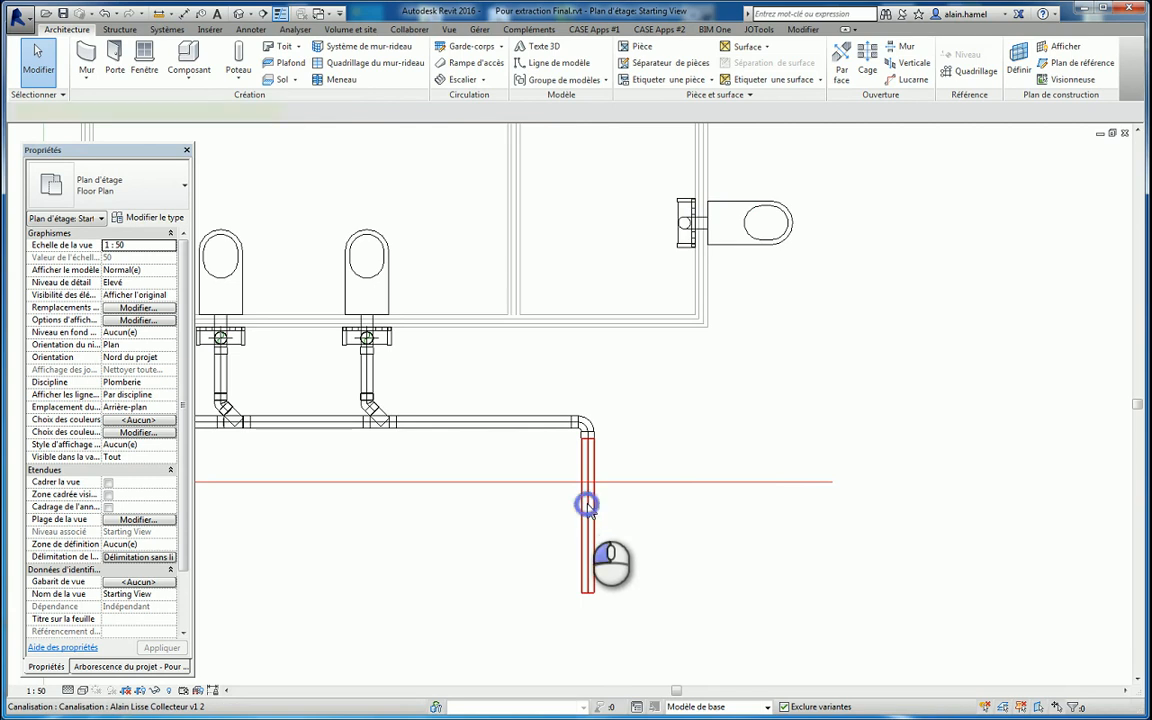
pyautogui.rightClick(589, 510)
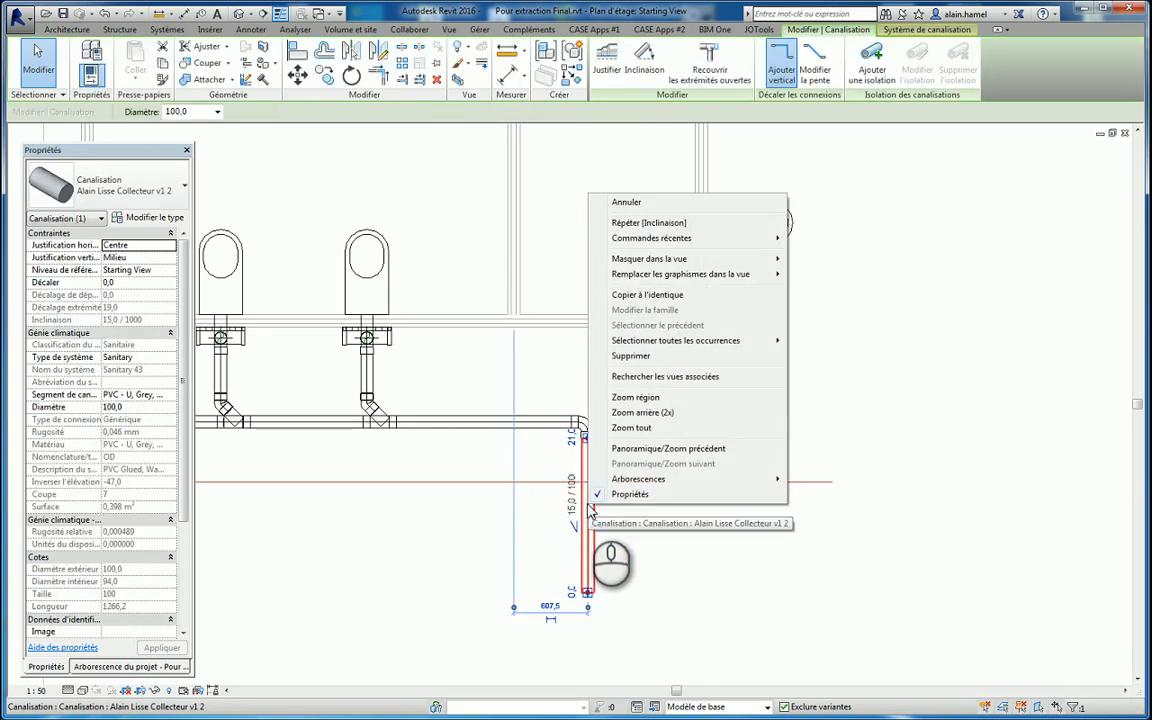
pyautogui.click(670, 303)
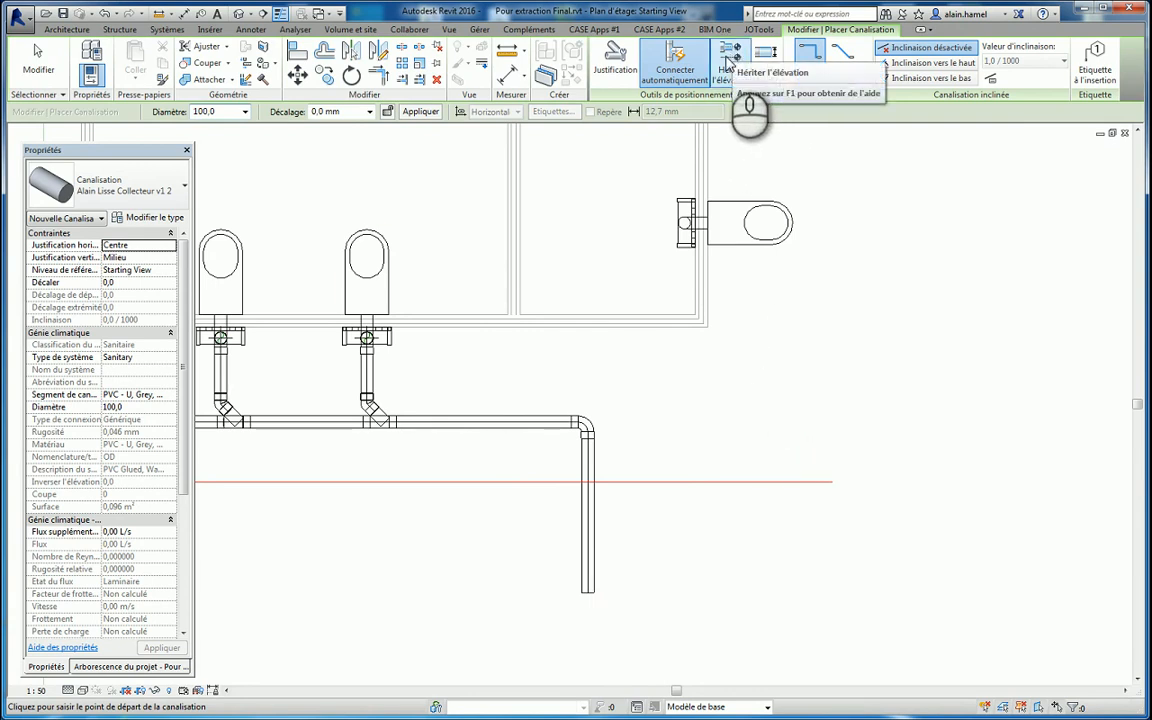
pyautogui.click(728, 67)
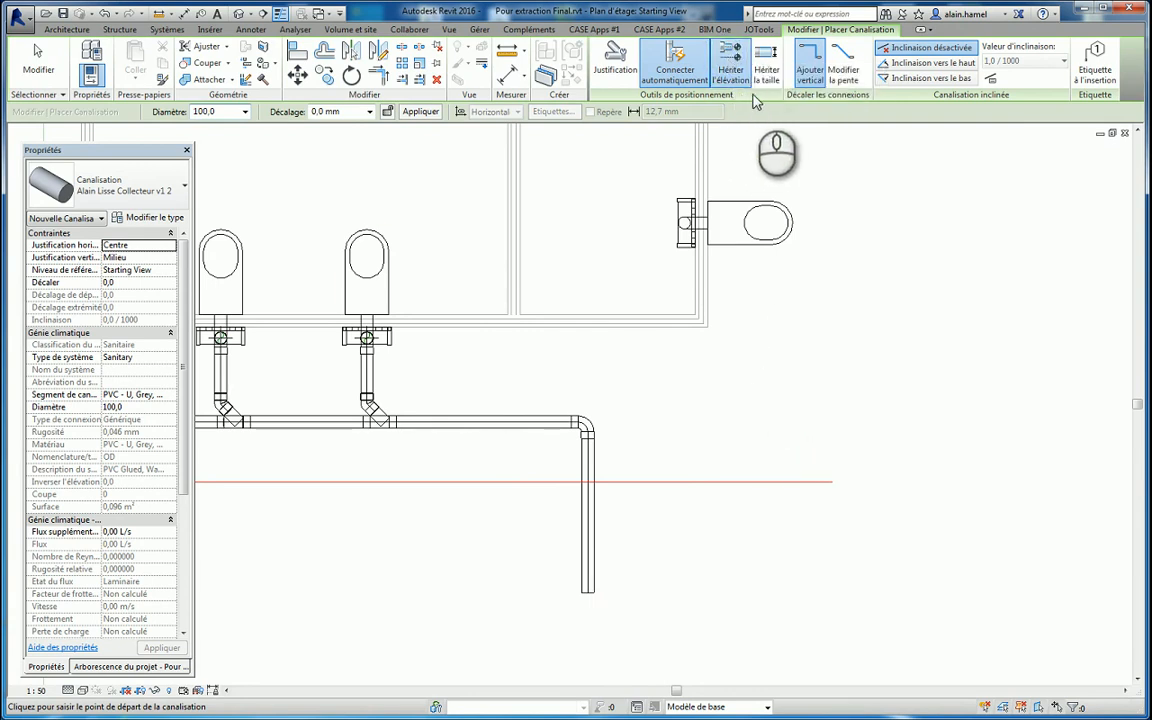
pyautogui.click(765, 72)
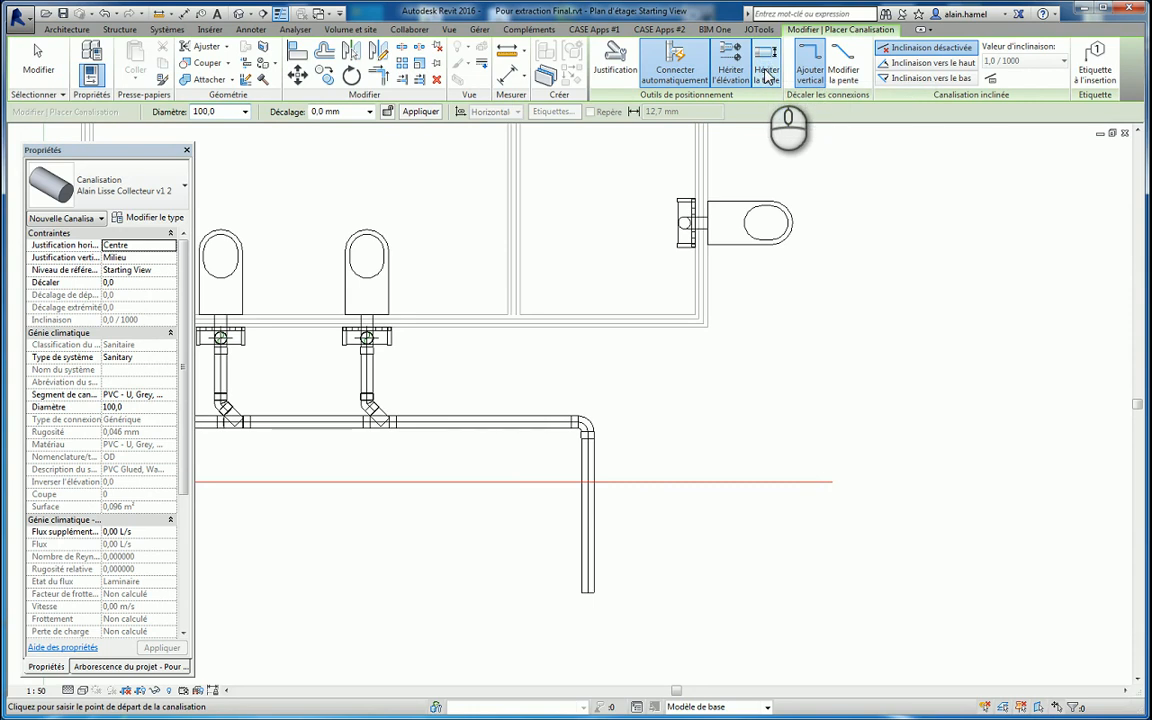
pyautogui.click(588, 515)
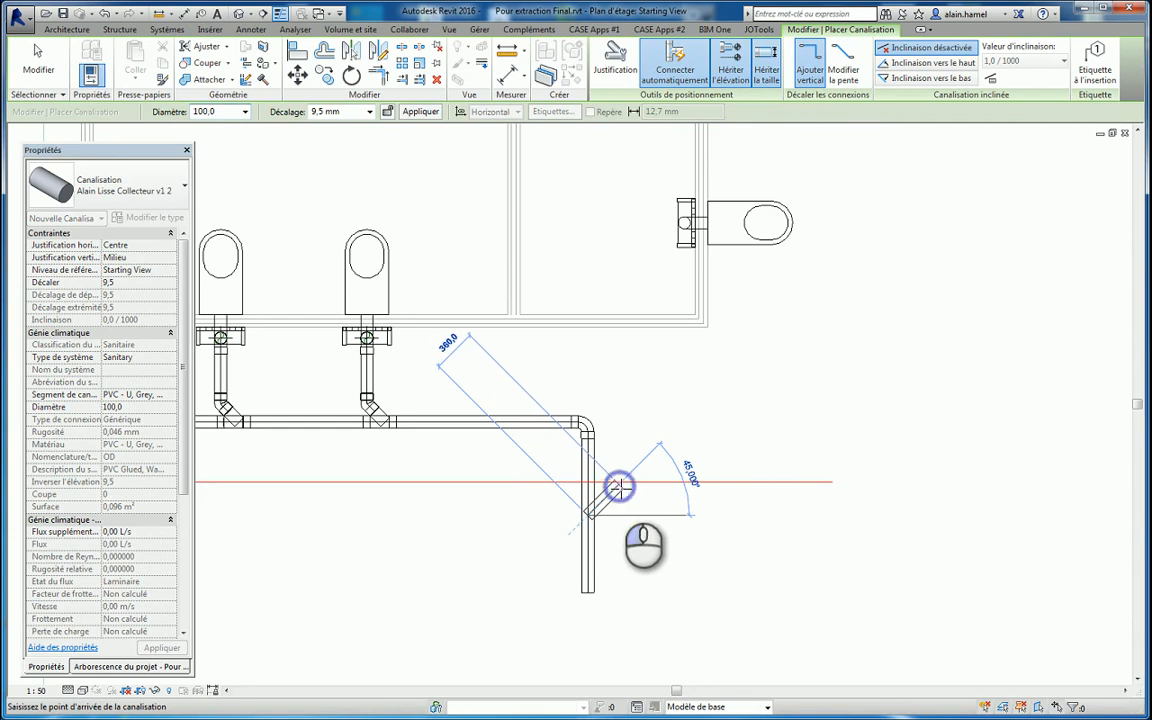
pyautogui.click(618, 487)
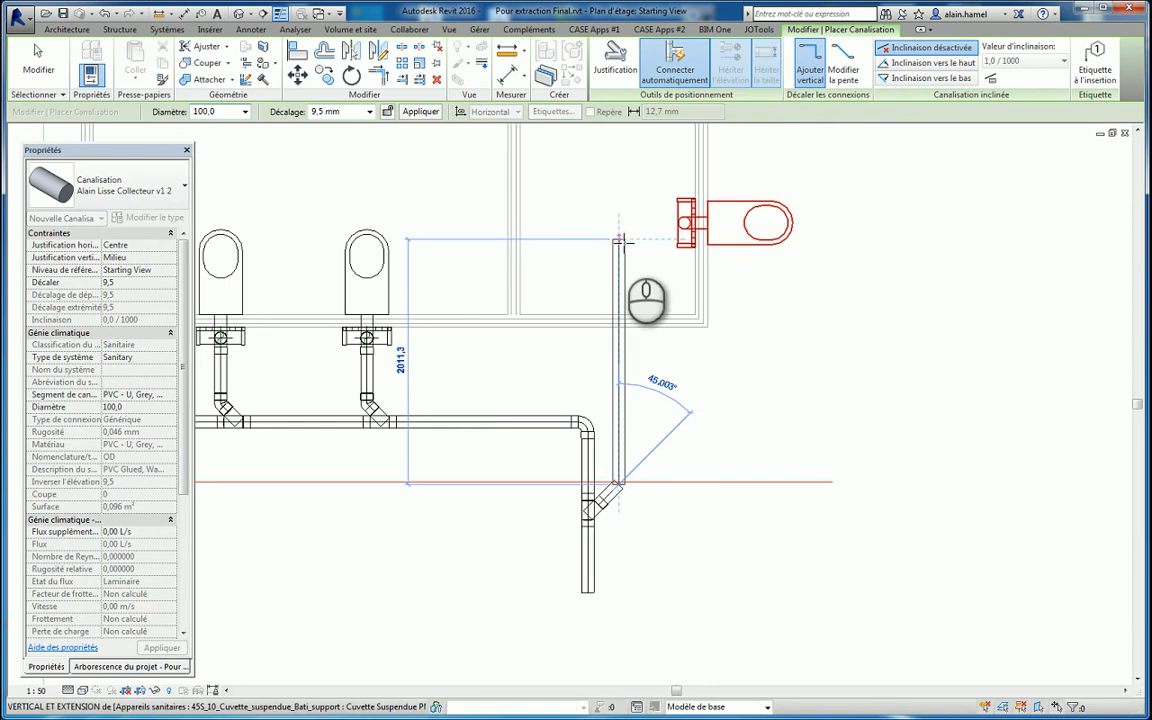
pyautogui.click(620, 341)
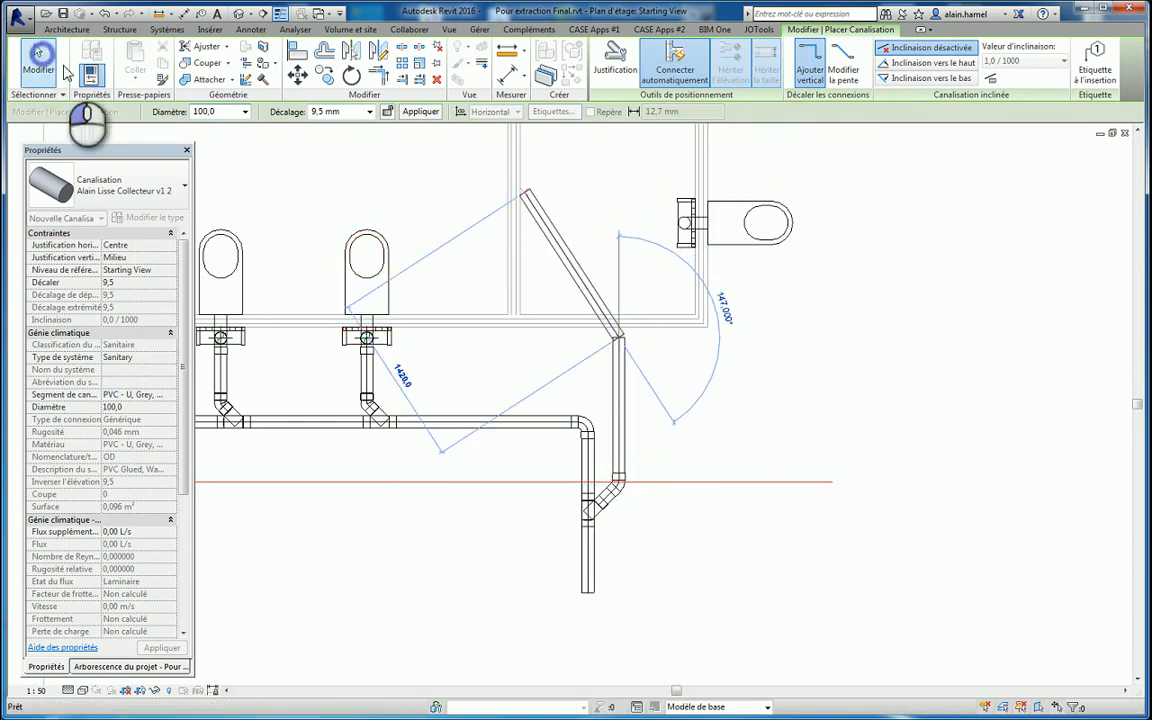
pyautogui.click(38, 60)
# Step: Connect the PMR toilet's sanitary connector, round 100, into the free end of the new branch pipe
pyautogui.click(747, 247)
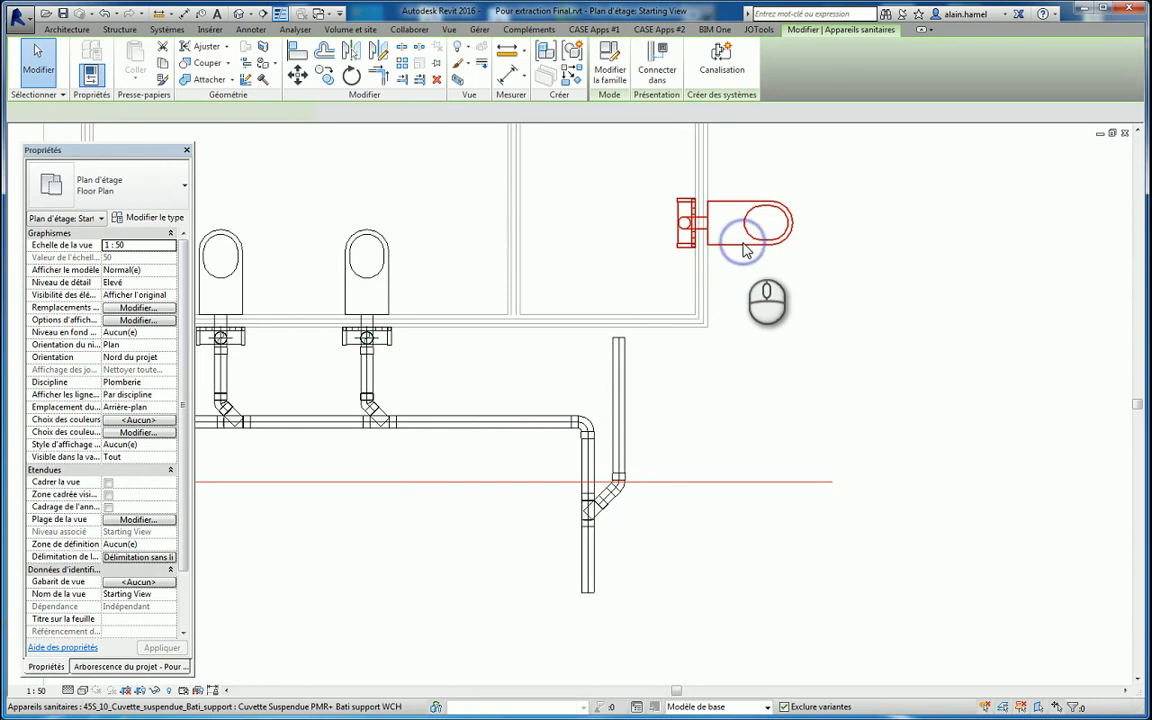
pyautogui.click(657, 72)
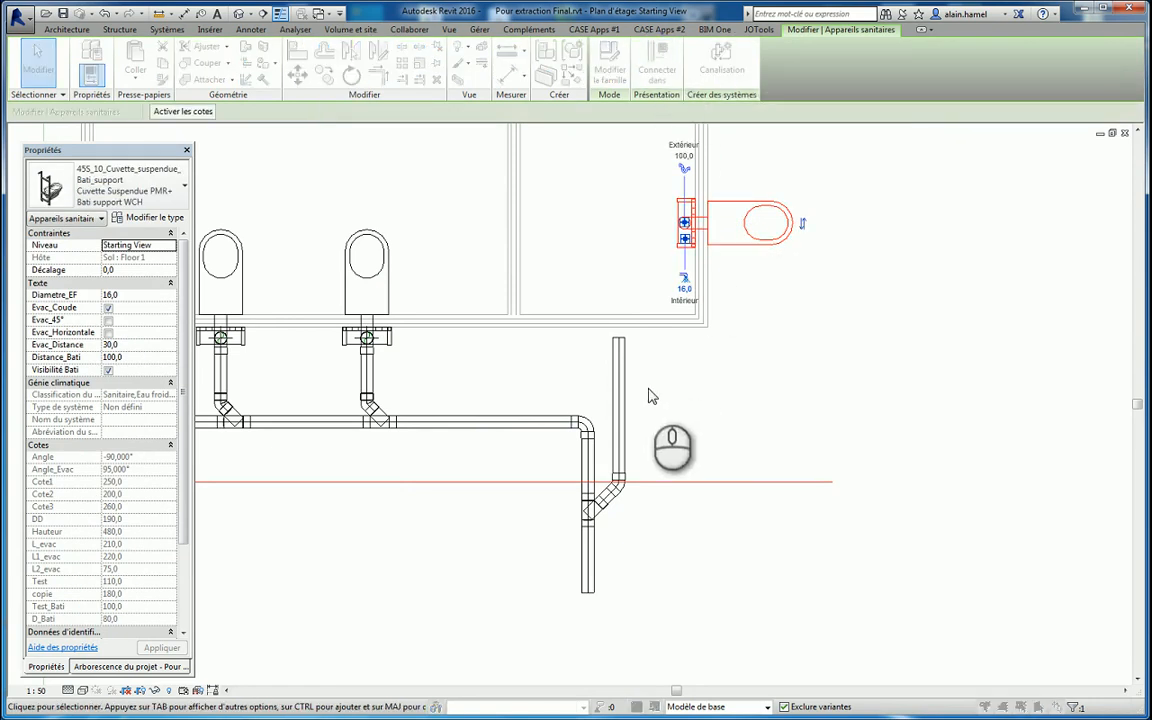
pyautogui.click(619, 346)
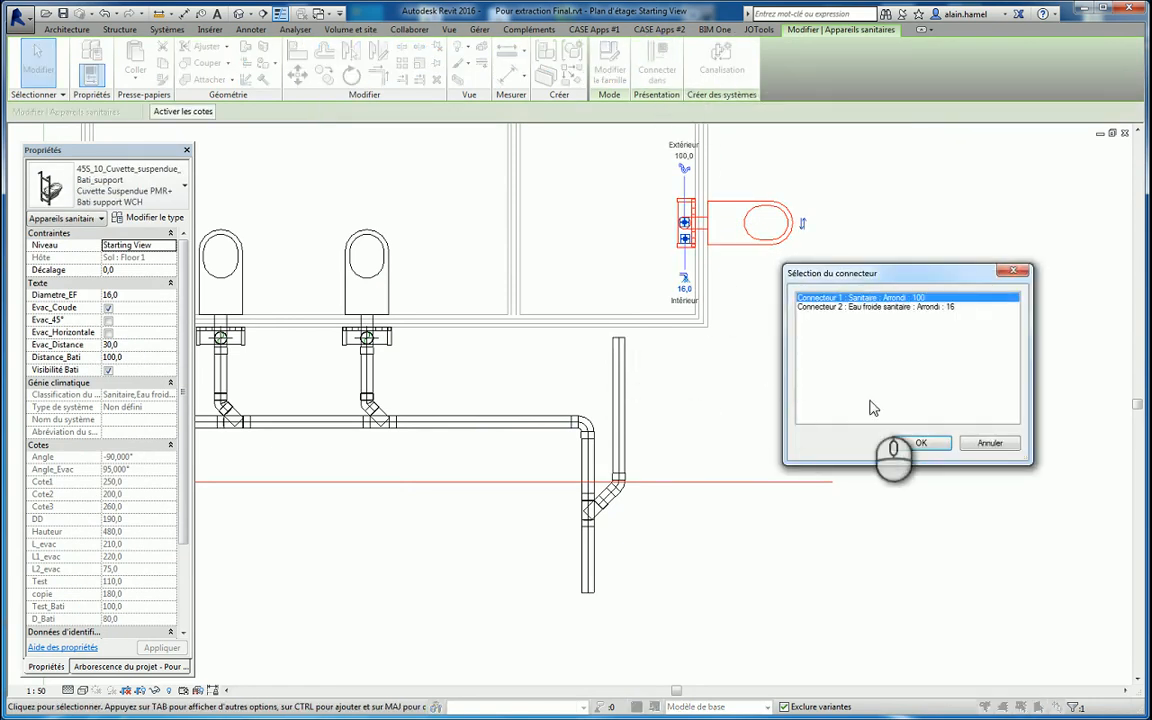
pyautogui.click(855, 442)
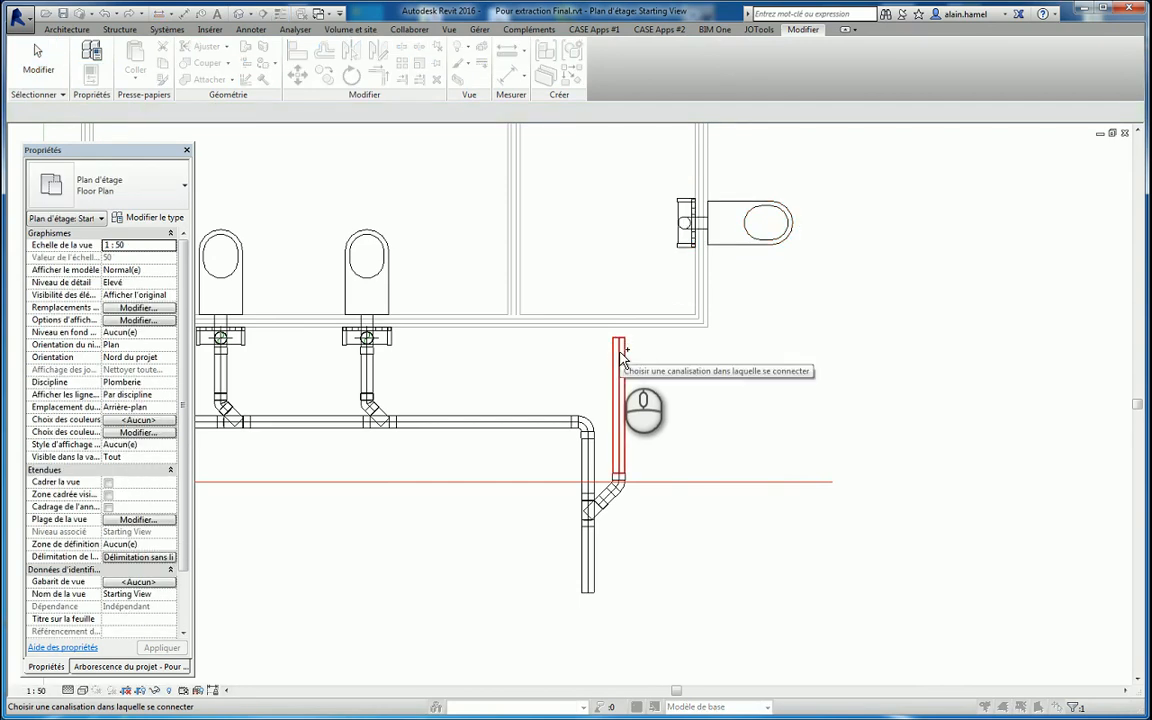
pyautogui.click(620, 347)
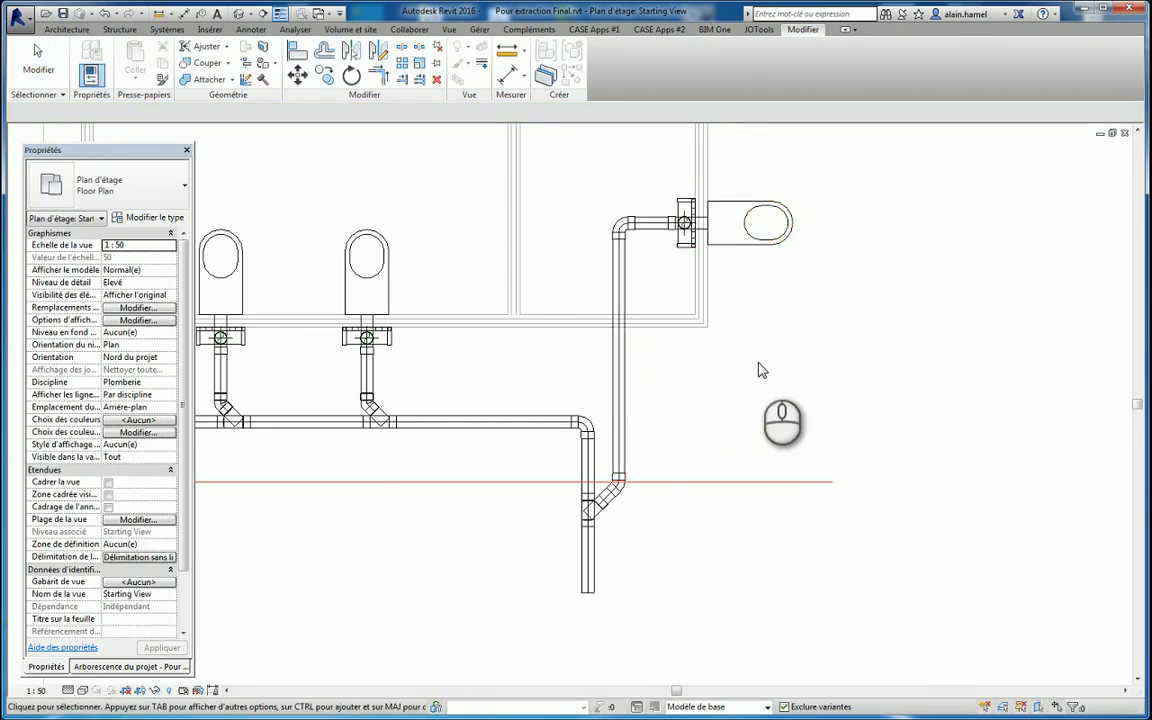
# Step: Apply a 15/1000 slope to the PMR toilet's branch pipes and fittings, excluding the view element from the selection
pyautogui.scroll(-2, 760, 369)
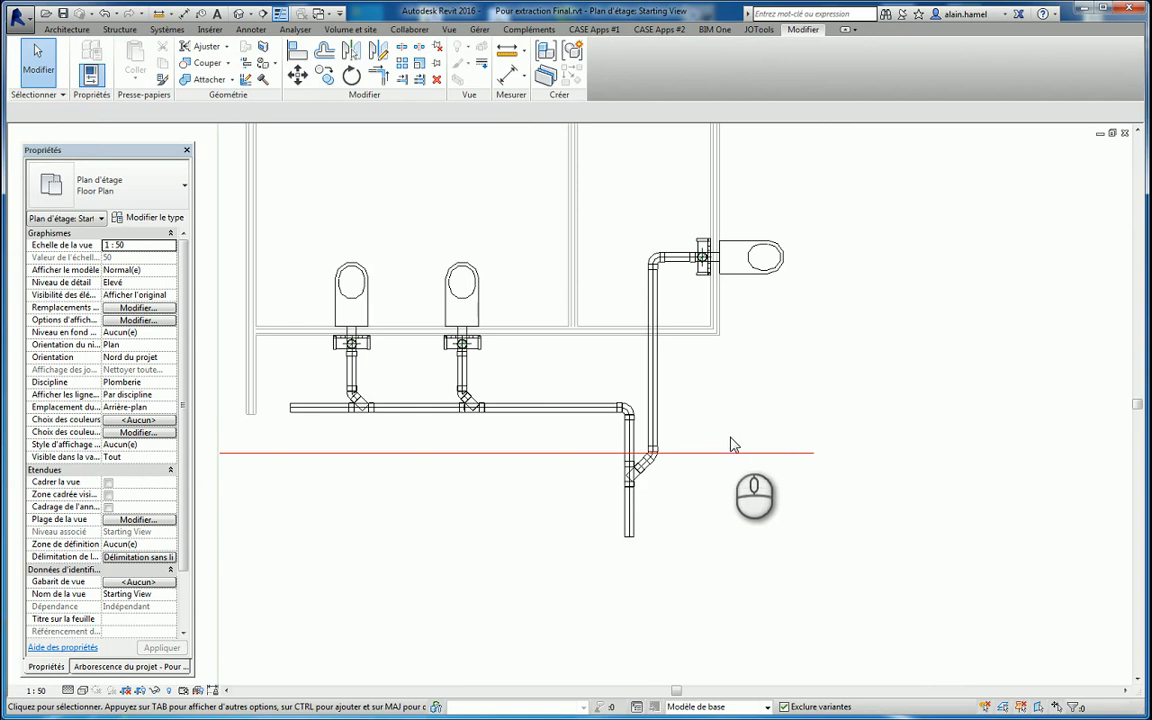
pyautogui.scroll(-1, 707, 380)
pyautogui.scroll(1, 707, 380)
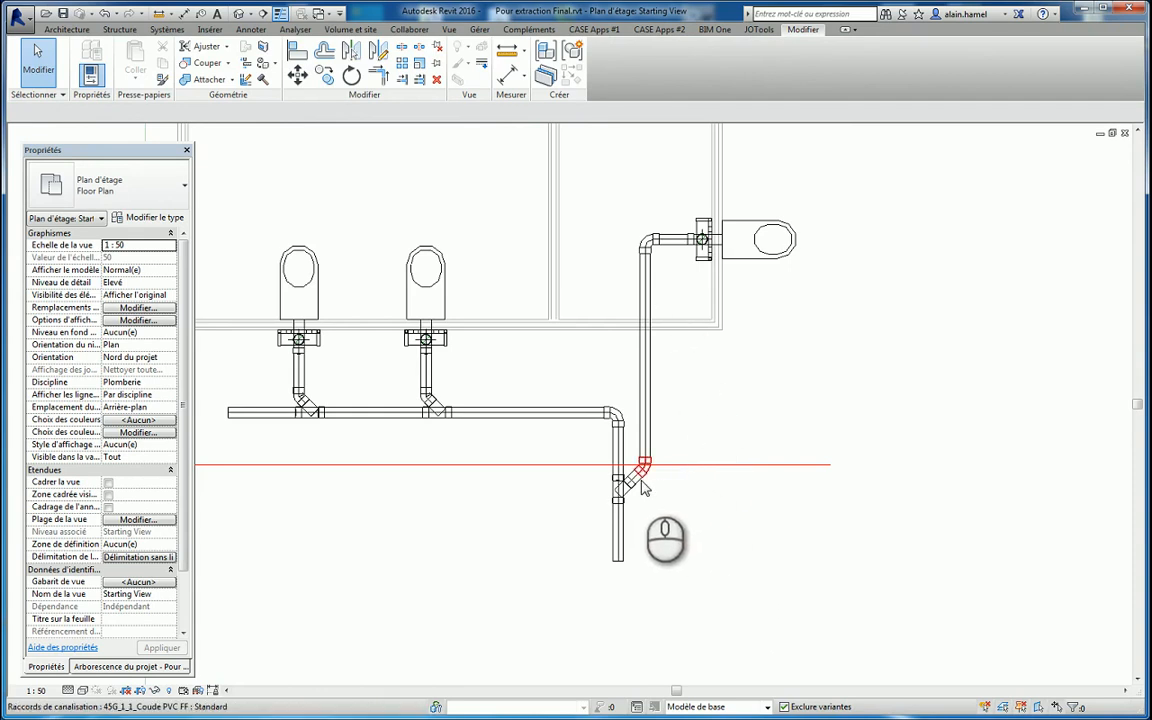
pyautogui.scroll(3, 638, 482)
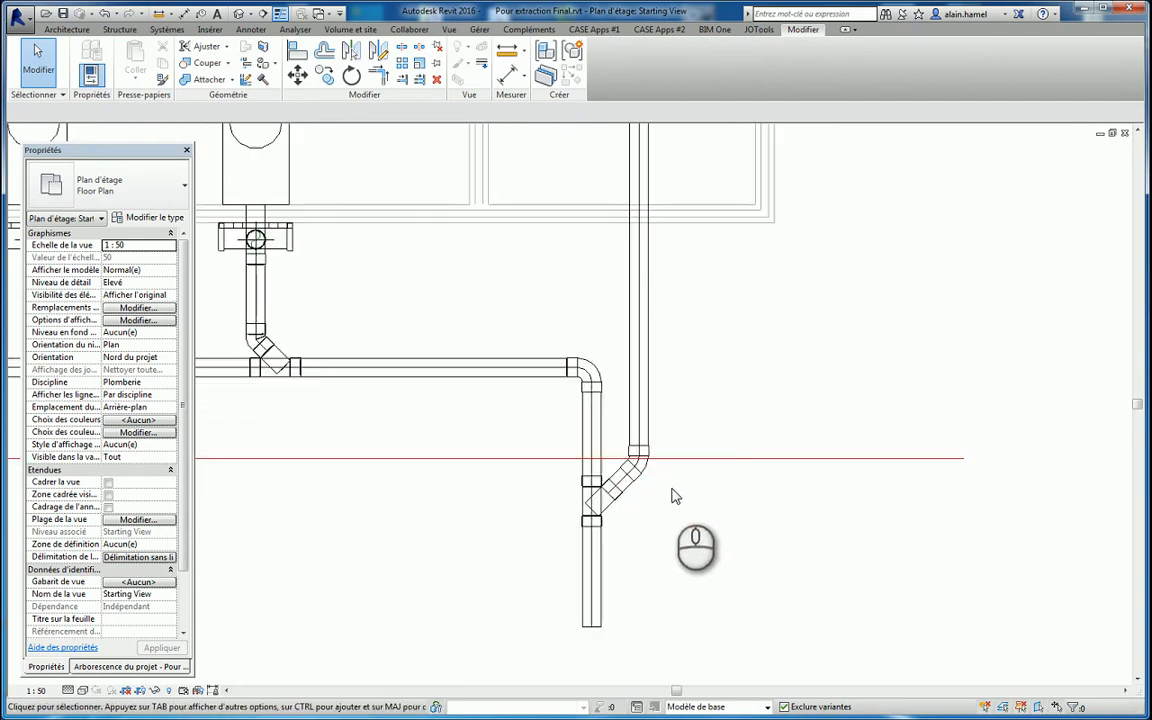
pyautogui.click(652, 472)
pyautogui.scroll(-2, 645, 588)
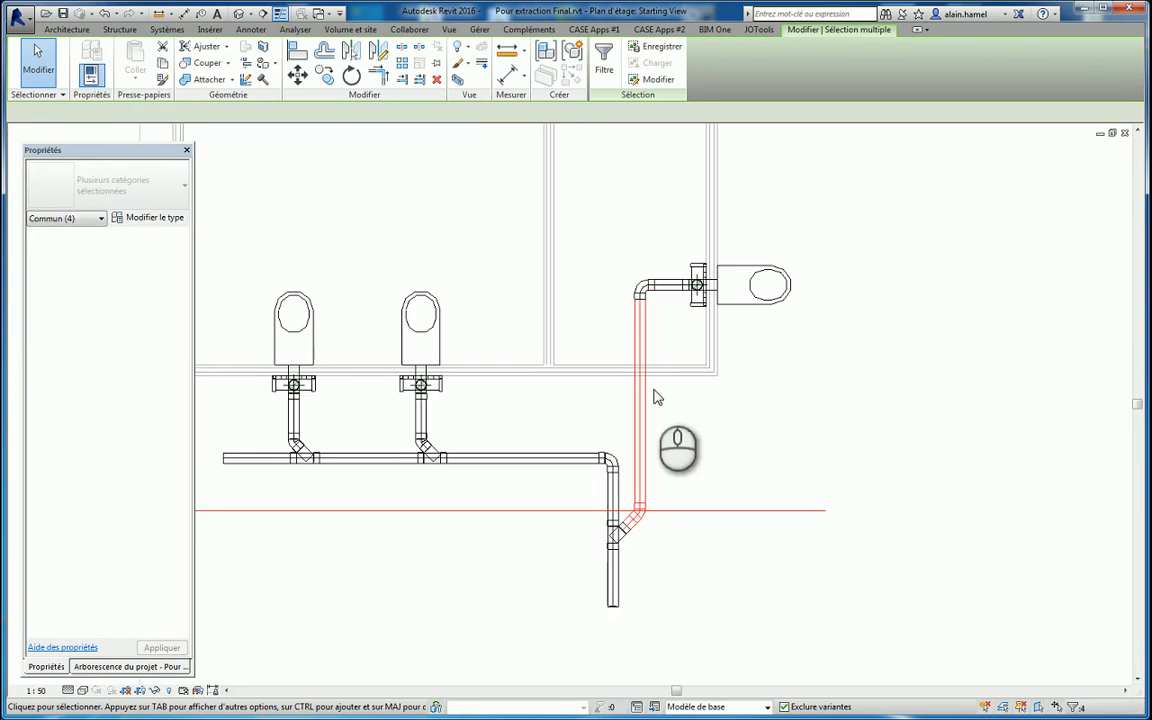
pyautogui.keyDown('ctrl'); pyautogui.click(655, 287); pyautogui.keyUp('ctrl')
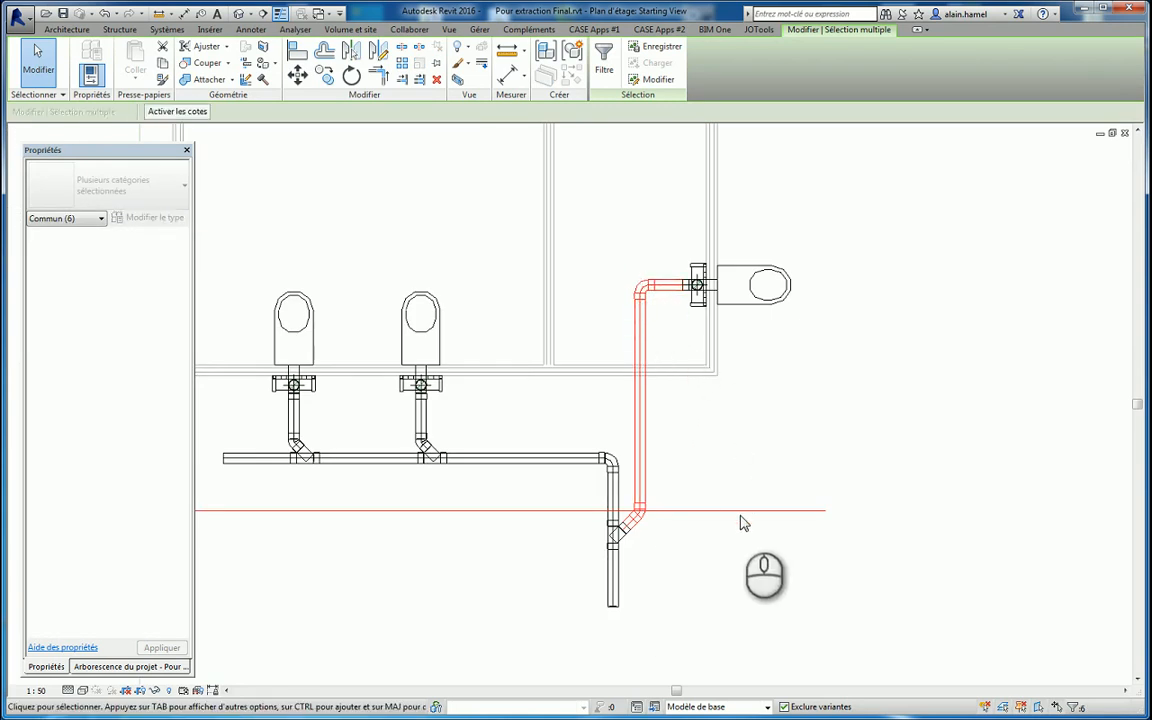
pyautogui.click(600, 60)
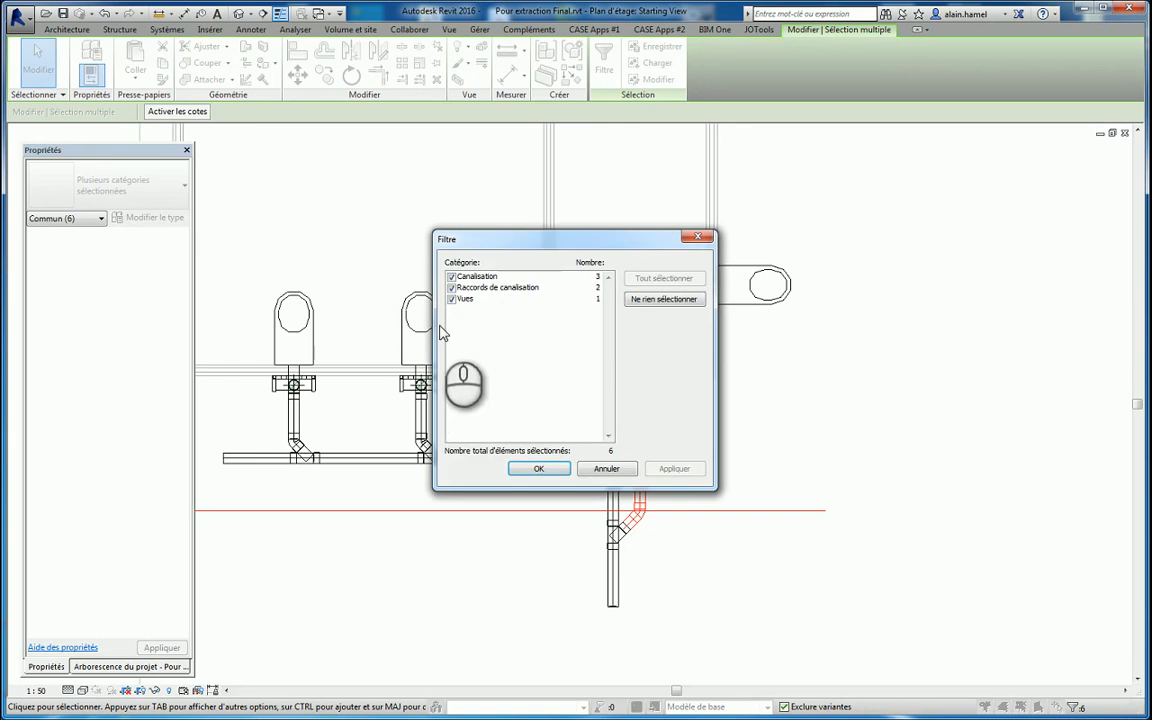
pyautogui.click(450, 300)
pyautogui.click(680, 468)
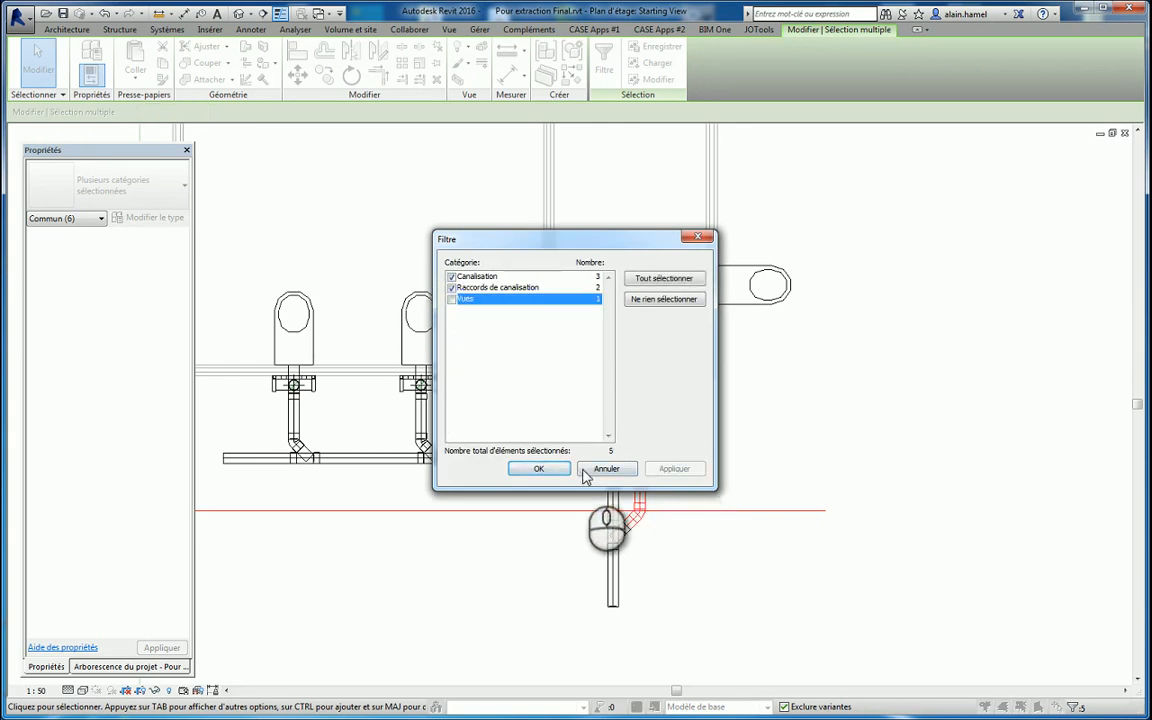
pyautogui.click(545, 469)
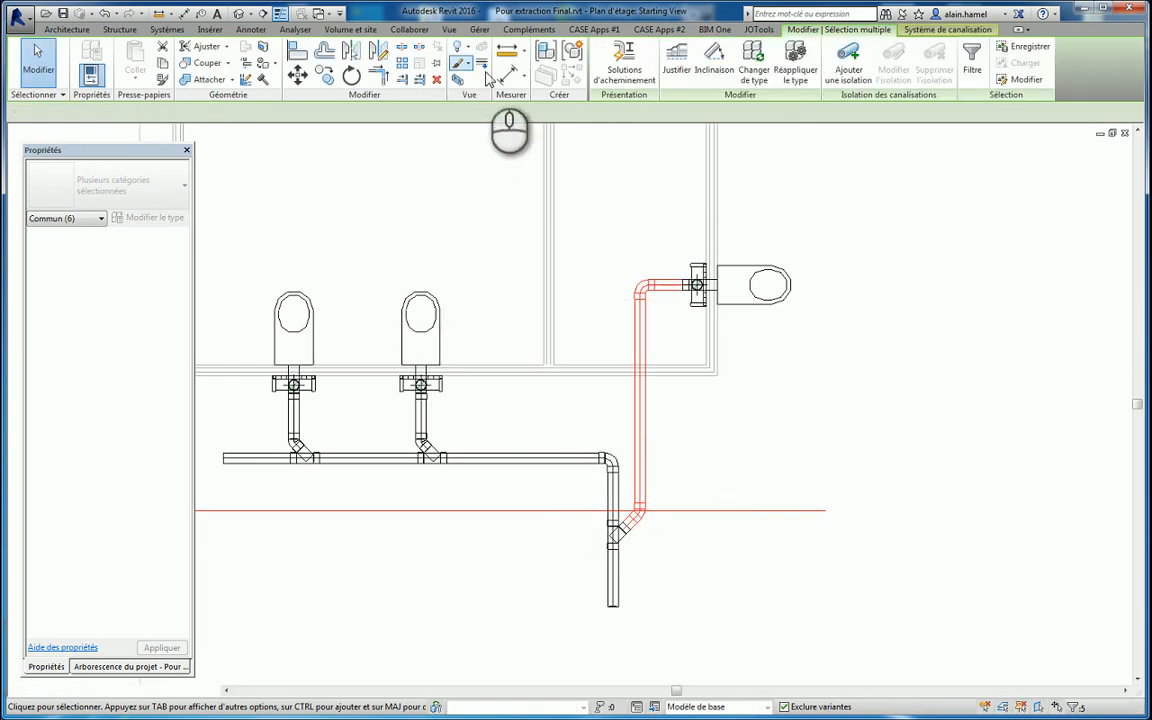
pyautogui.click(714, 60)
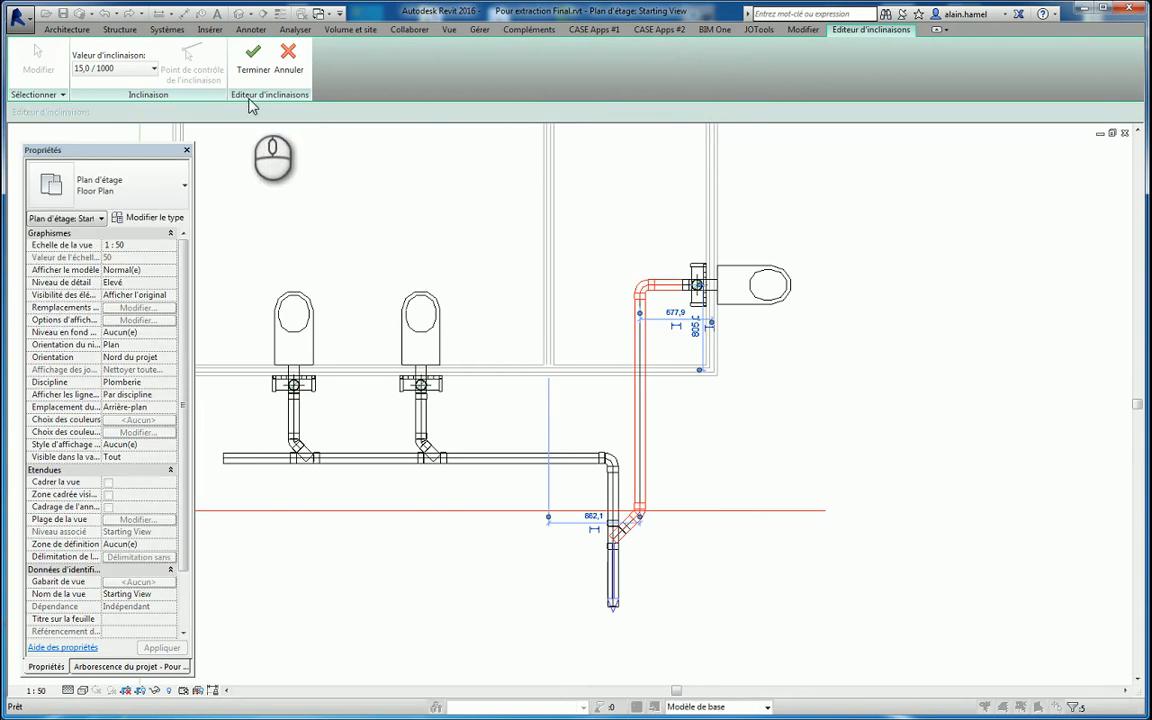
pyautogui.click(257, 62)
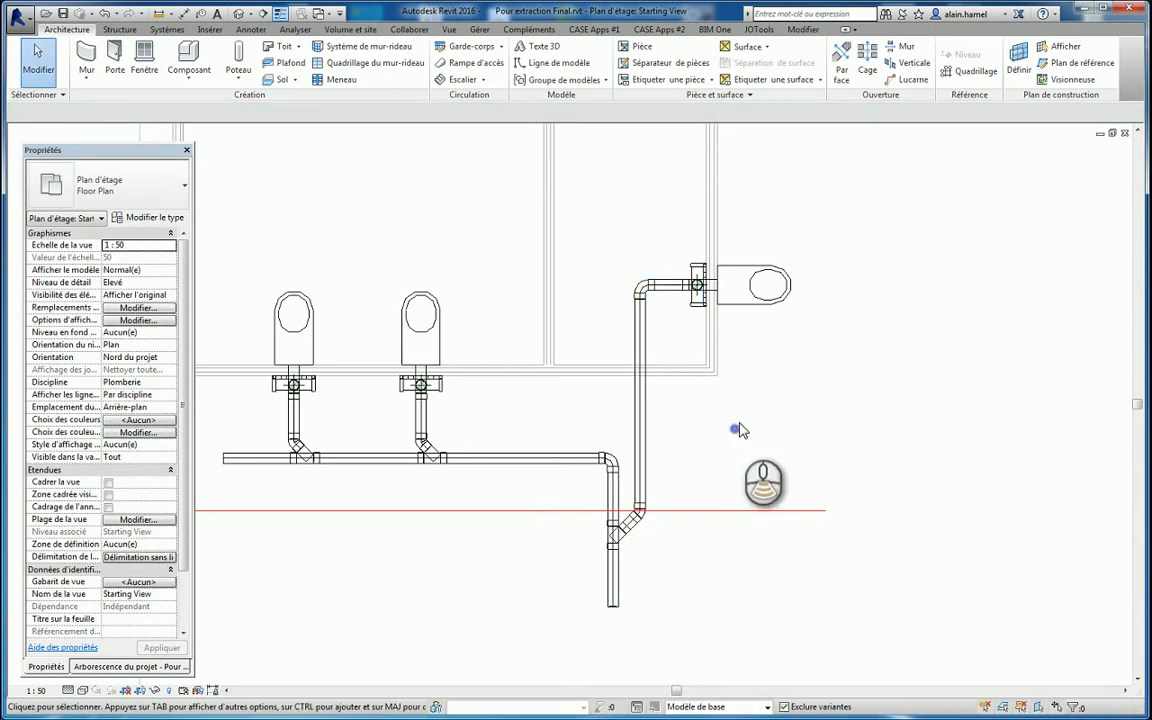
# Step: Inspect the three toilets and their drainage network in an isolated 3D view from the right side, and return to the floor plan
pyautogui.scroll(-2, 739, 430)
pyautogui.moveTo(815, 316); pyautogui.dragTo(408, 565)
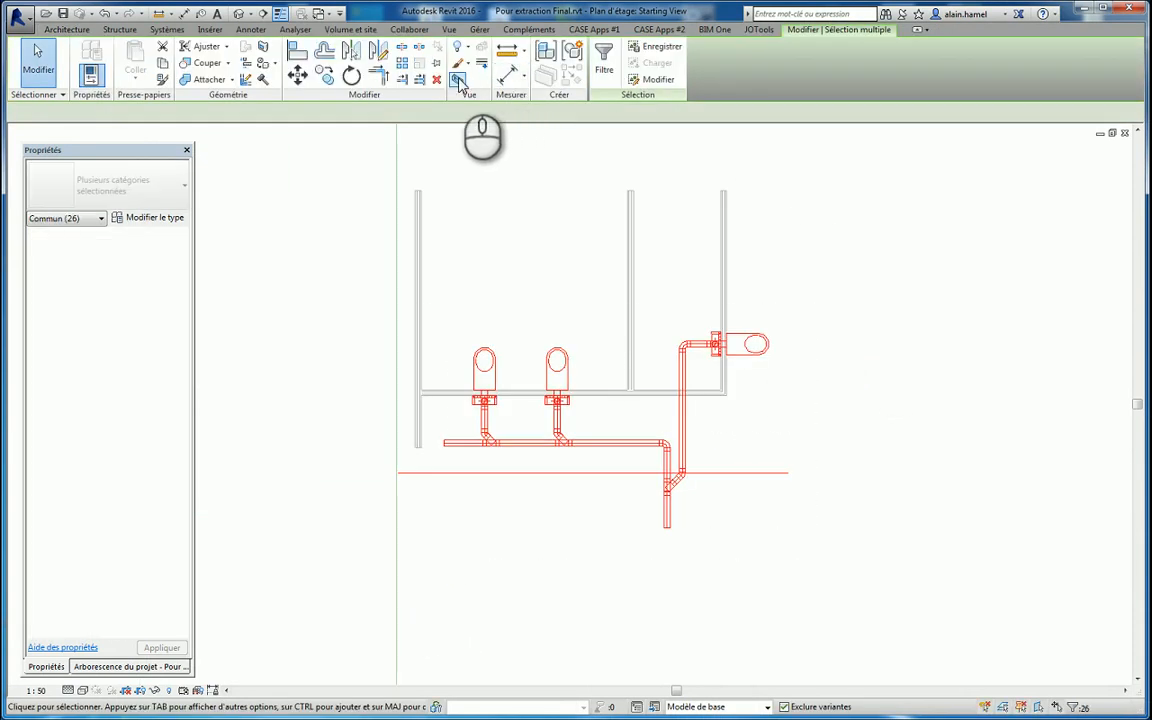
pyautogui.click(459, 79)
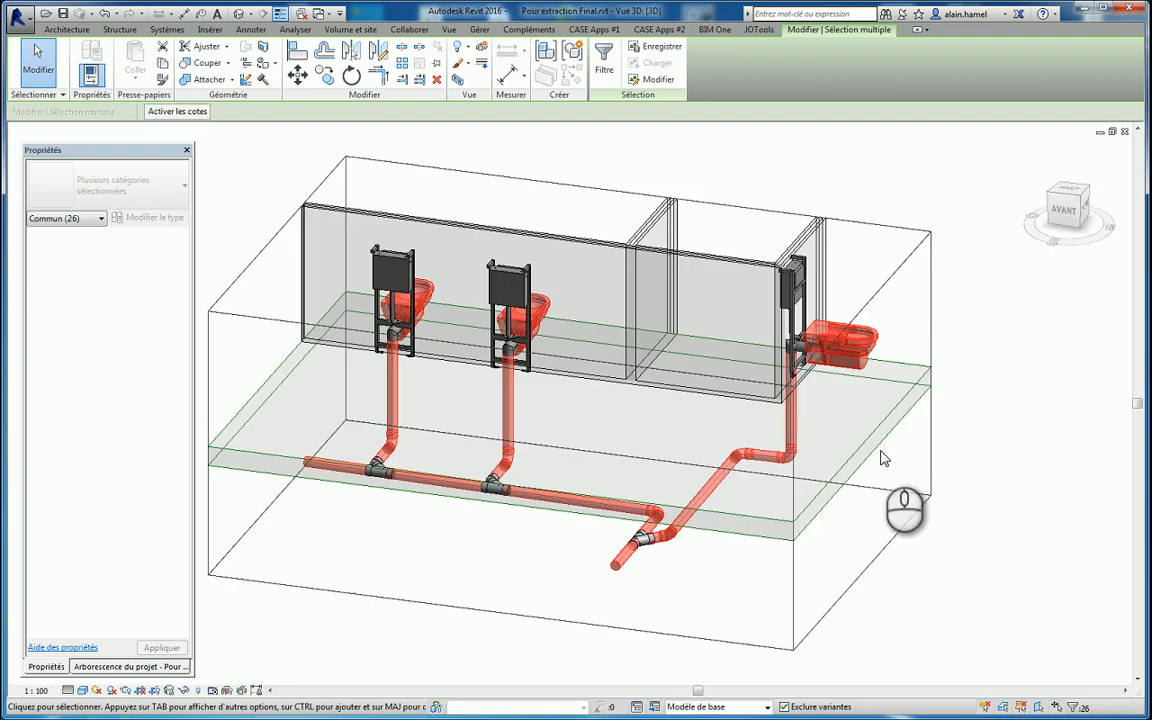
pyautogui.click(1088, 208)
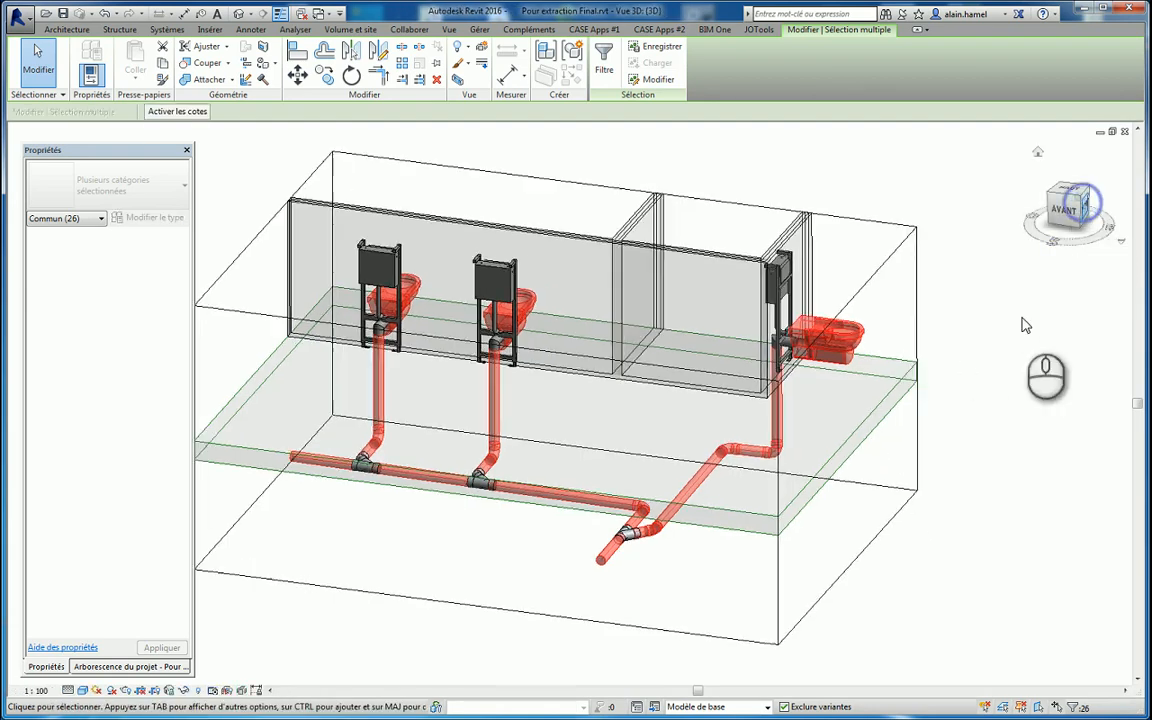
pyautogui.scroll(3, 600, 527)
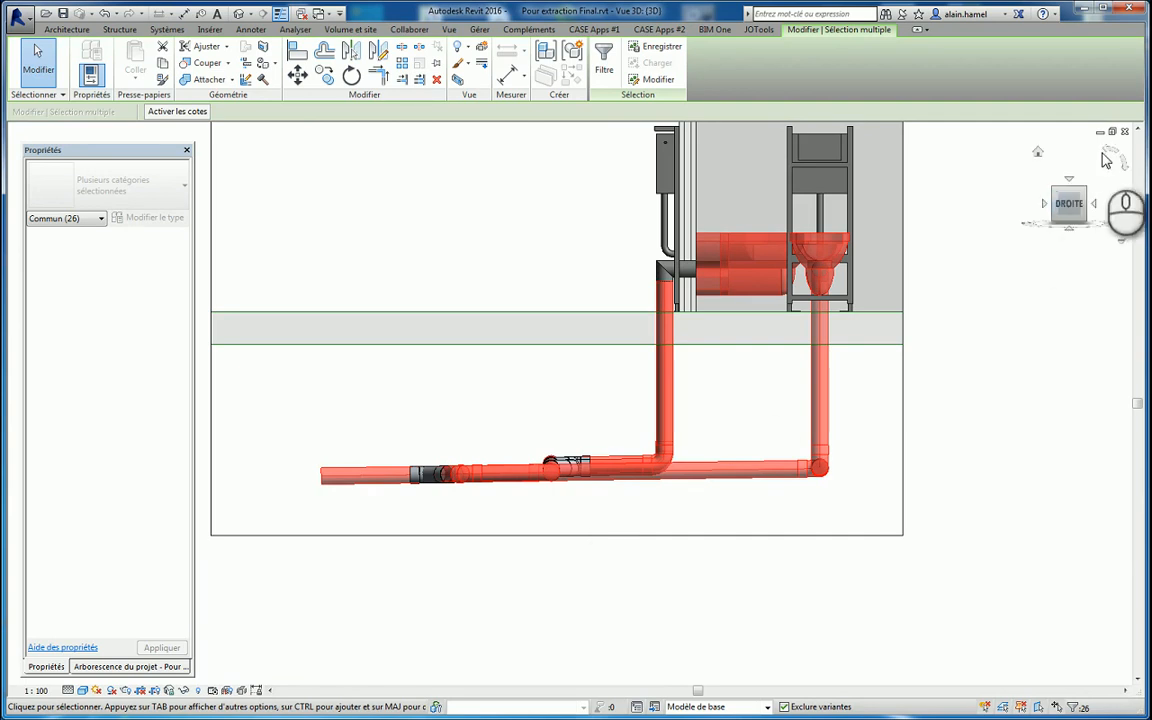
pyautogui.click(1124, 132)
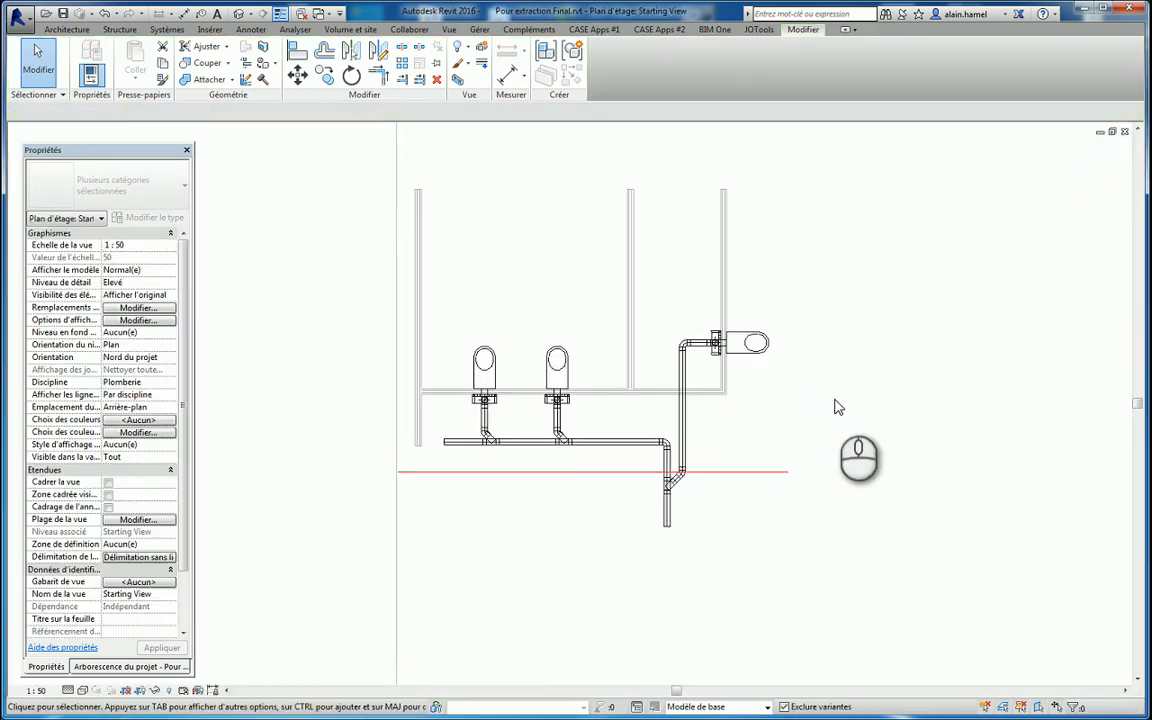
# Step: Examine the PMR washbasin and its connectors in the separate layout with the shower and the stack between two walls
pyautogui.scroll(-2, 563, 412)
pyautogui.scroll(-4, 500, 395)
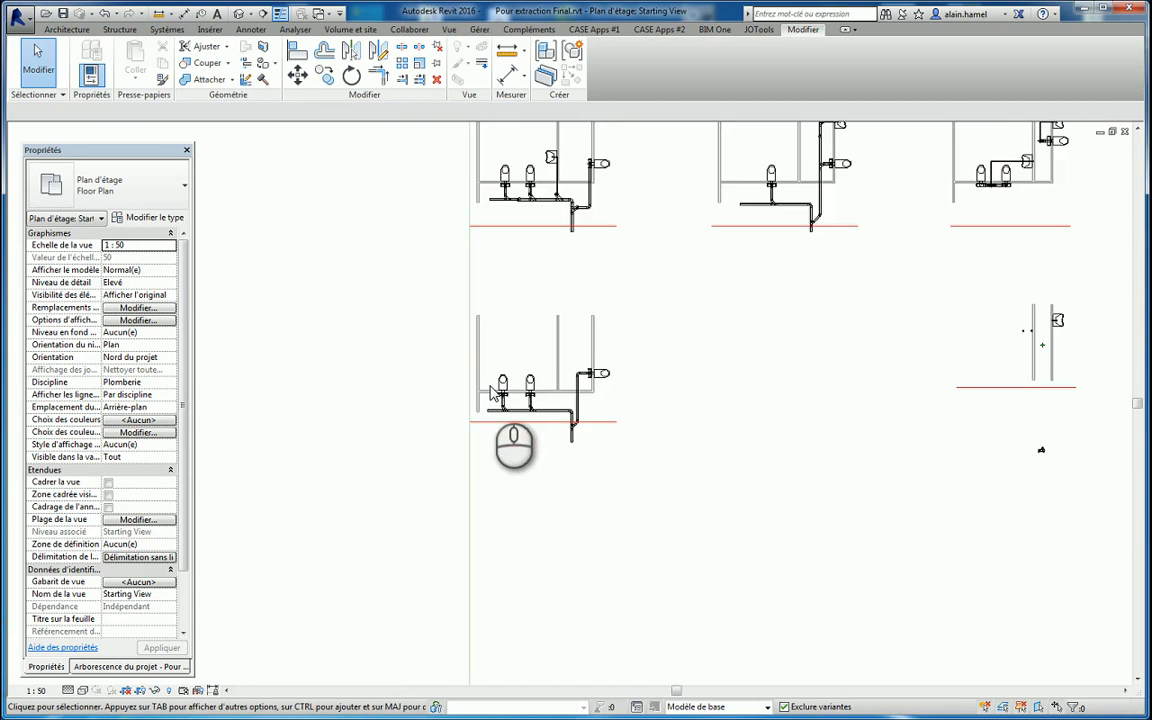
pyautogui.scroll(2, 935, 355)
pyautogui.scroll(5, 805, 345)
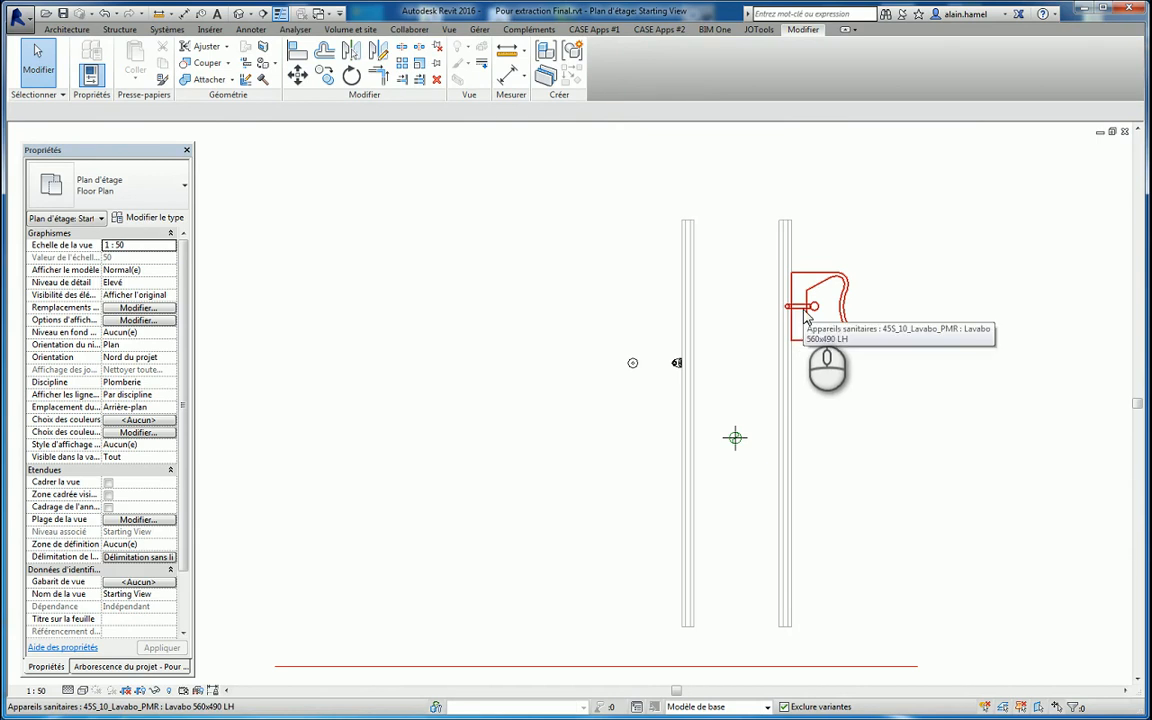
pyautogui.click(806, 316)
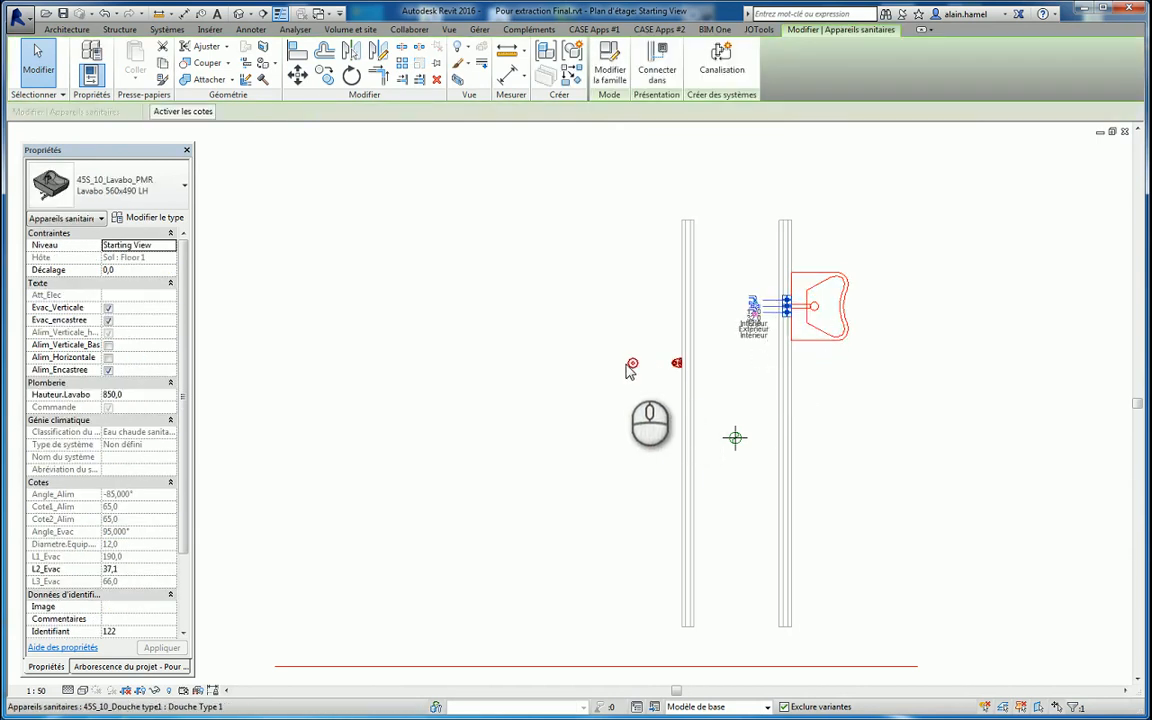
pyautogui.click(914, 399)
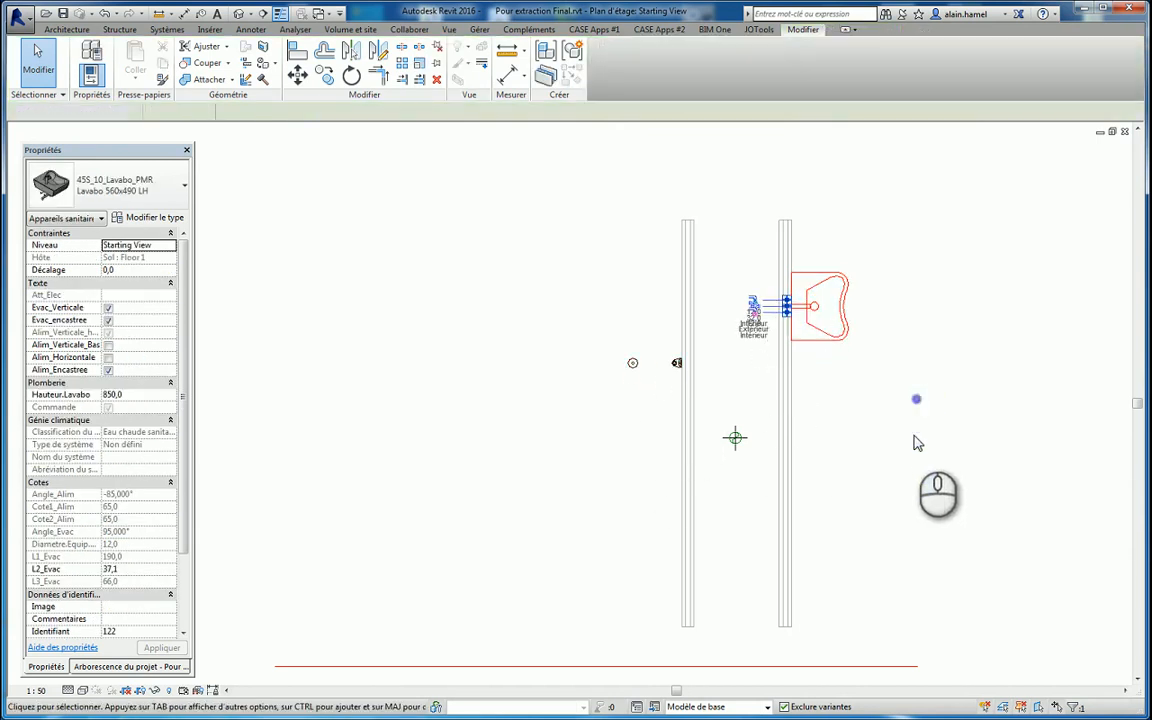
pyautogui.scroll(2, 900, 430)
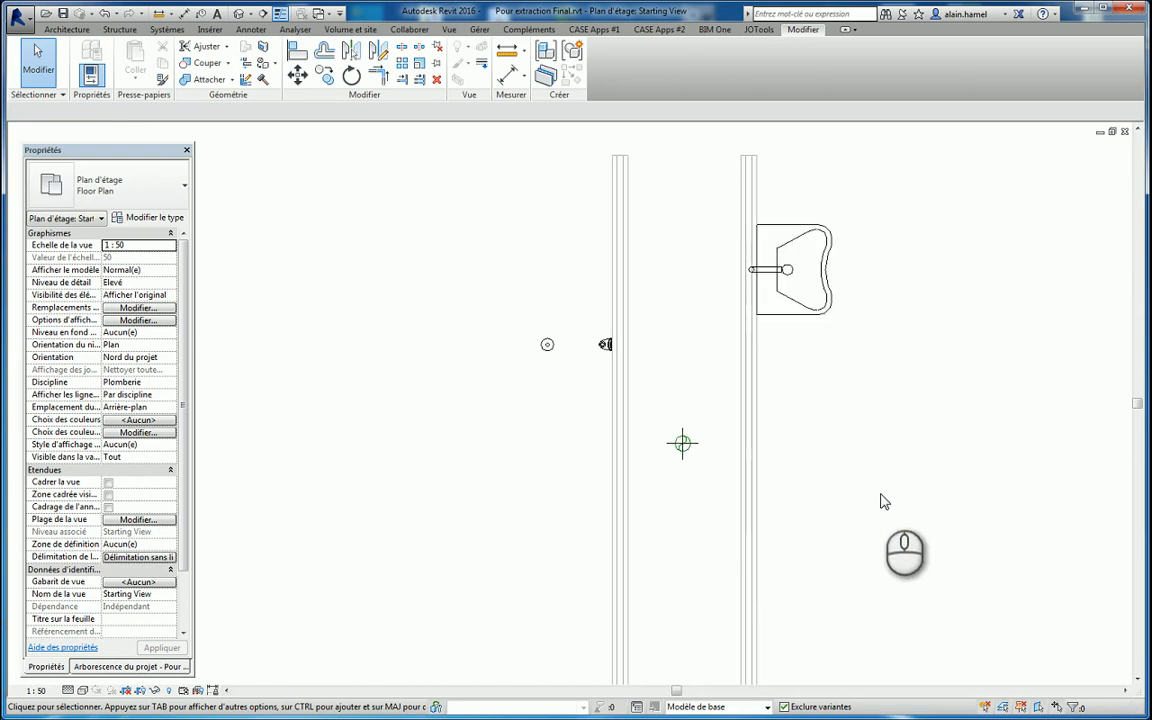
# Step: Open the section view whose cut line runs below the layout with the washbasin, shower and stack
pyautogui.scroll(-5, 875, 487)
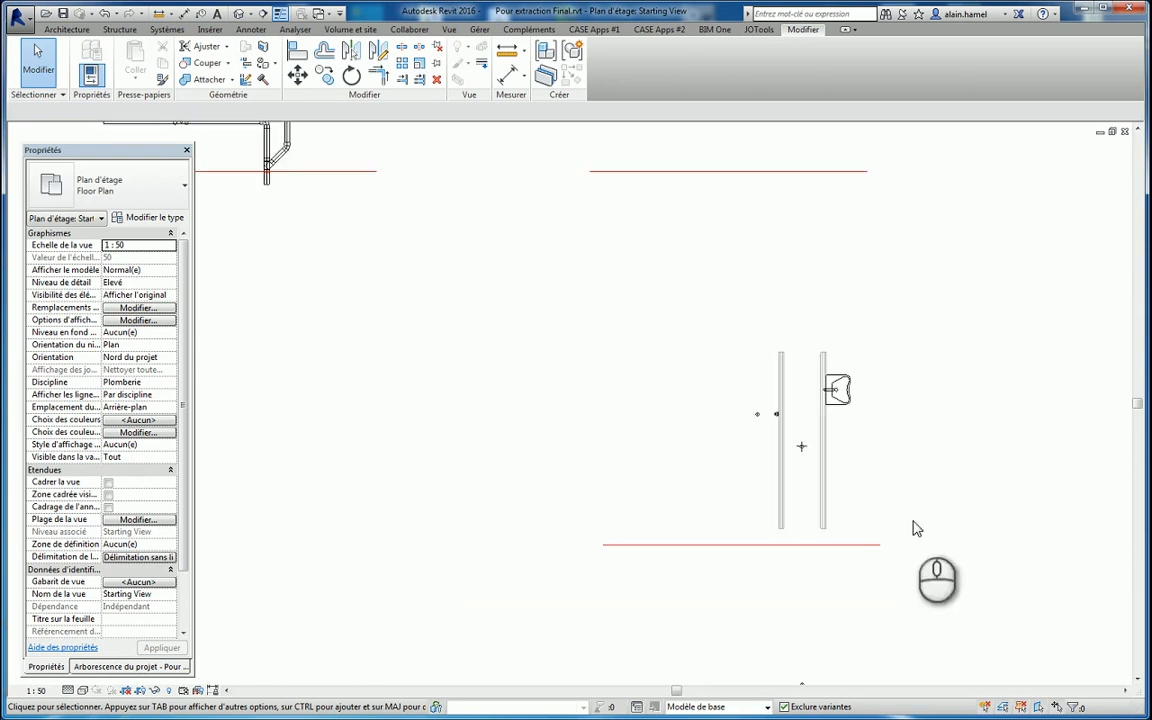
pyautogui.click(861, 545)
pyautogui.rightClick(861, 545)
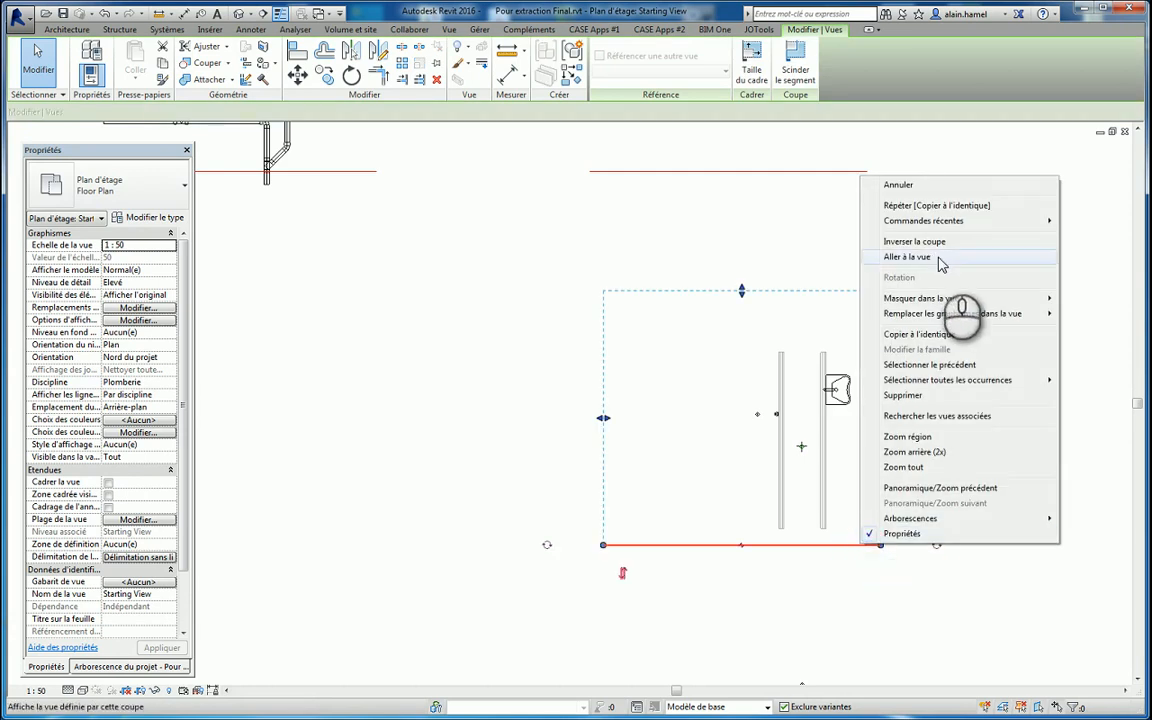
pyautogui.click(941, 257)
pyautogui.scroll(5, 655, 388)
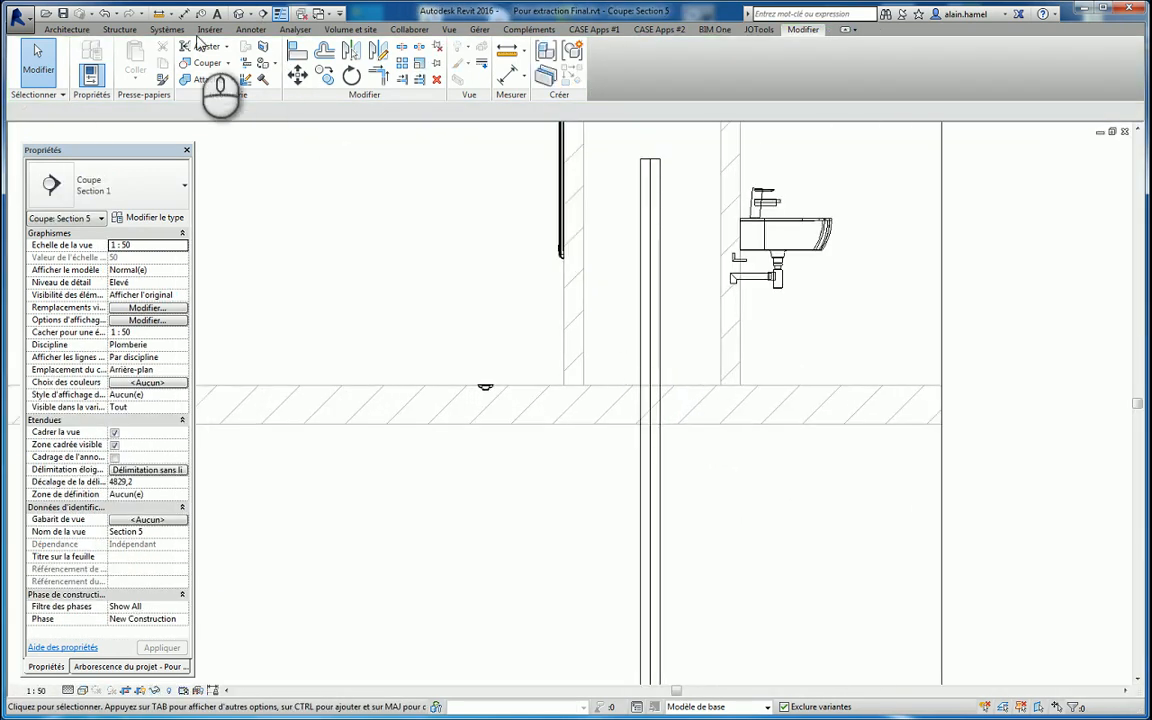
# Step: Place a Culotte 45 Tampon Elastomere 50_40_32 pipe fitting on the stack below the slab, and flip it so its inlets face upward
pyautogui.click(166, 29)
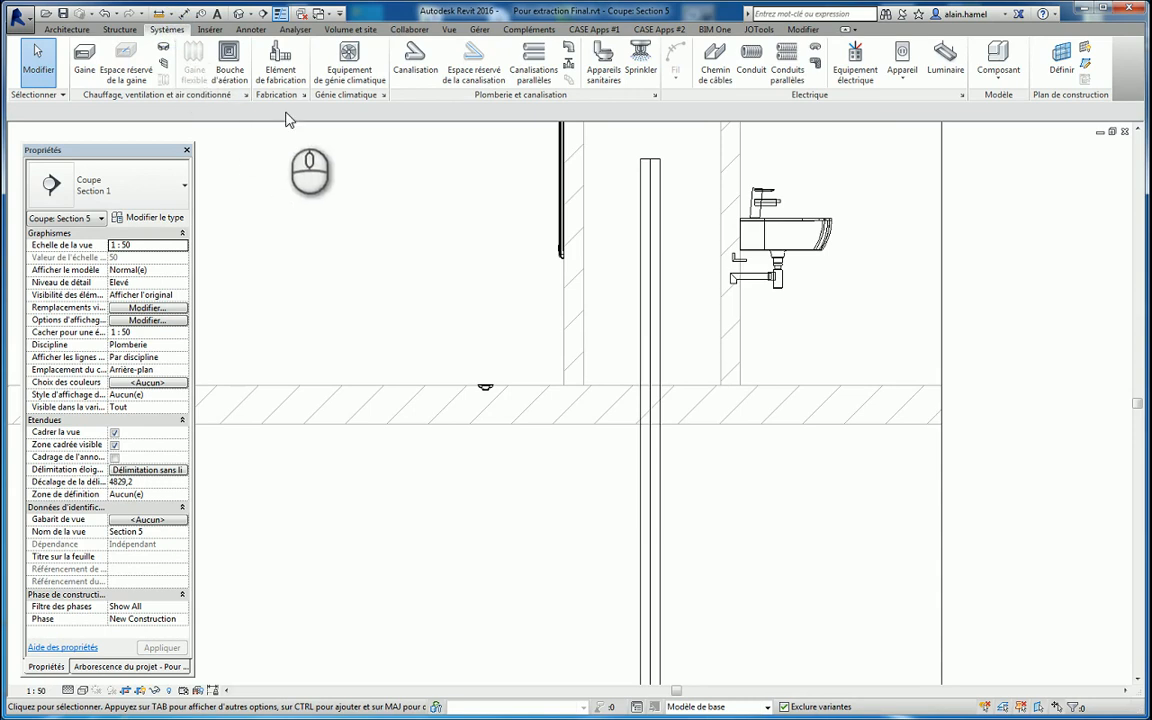
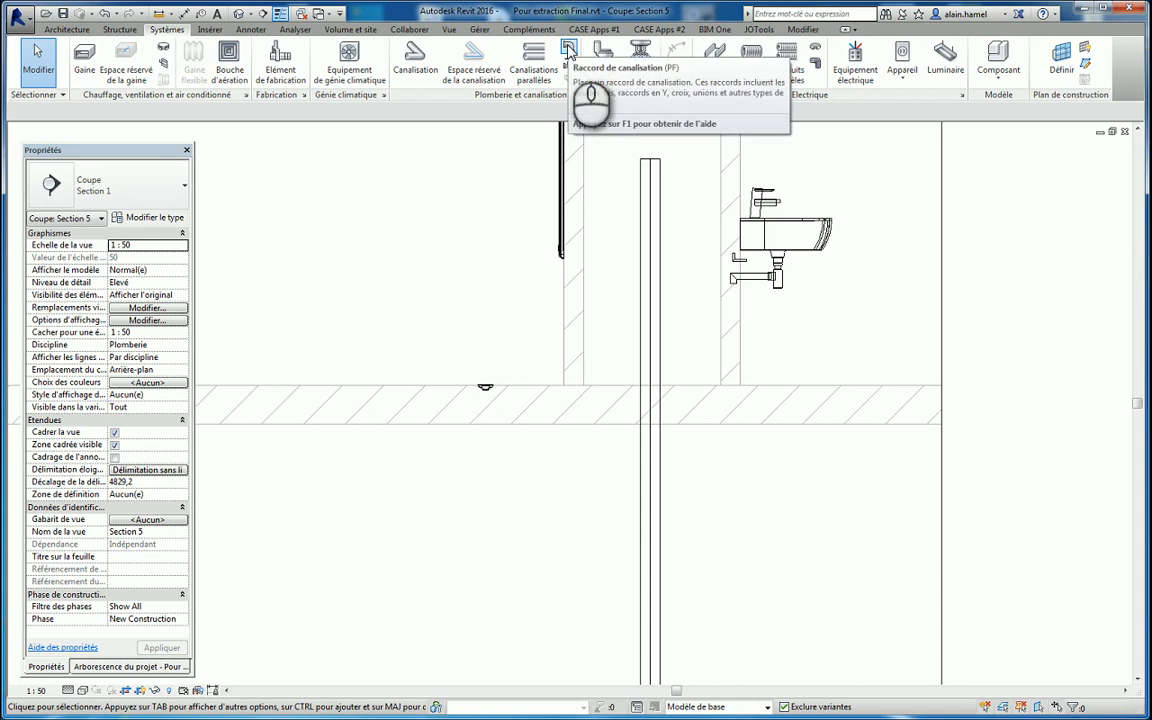
pyautogui.click(569, 52)
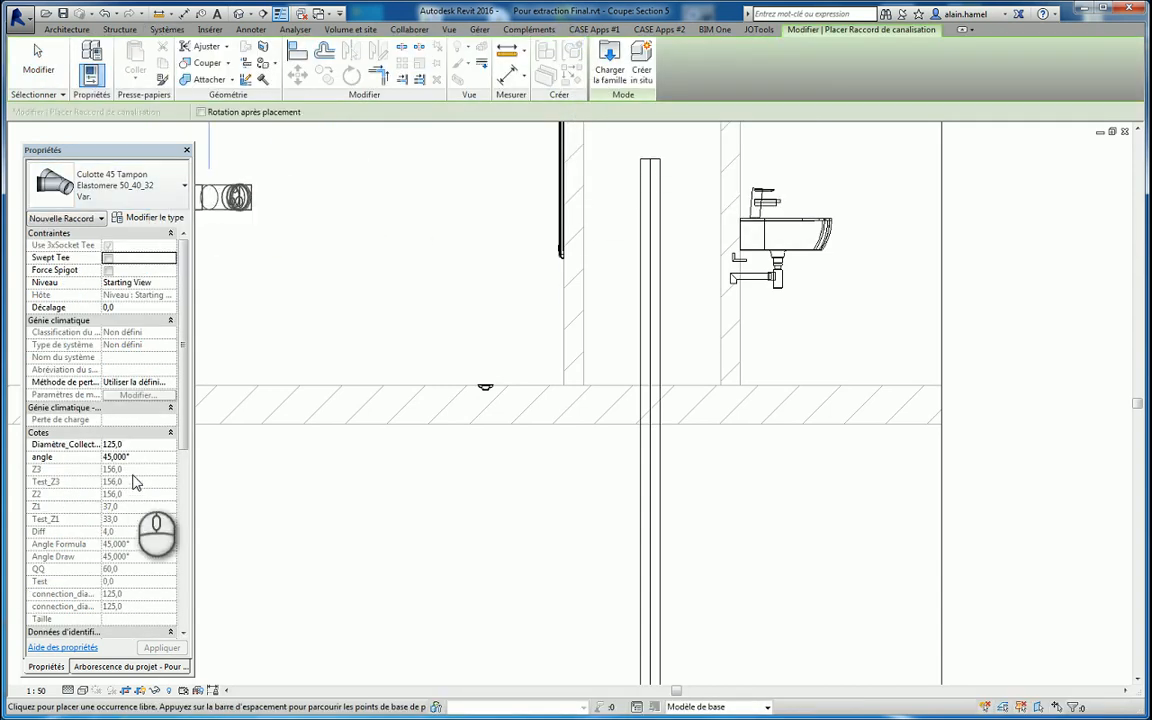
pyautogui.click(160, 444)
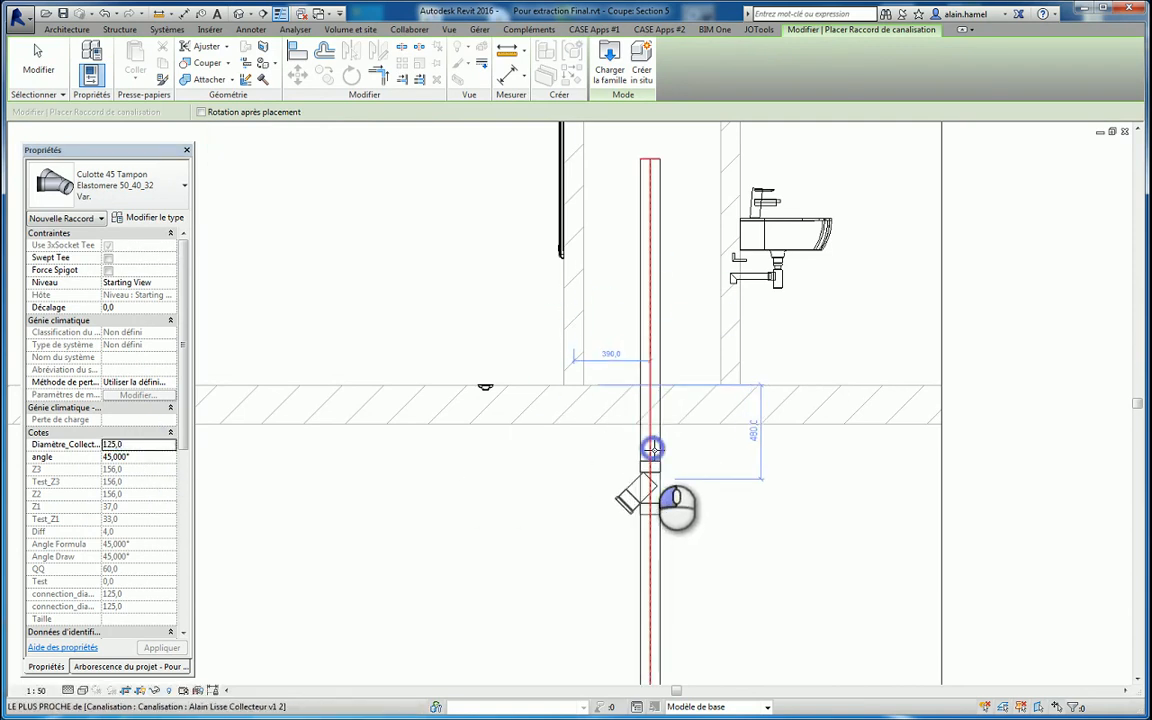
pyautogui.click(651, 449)
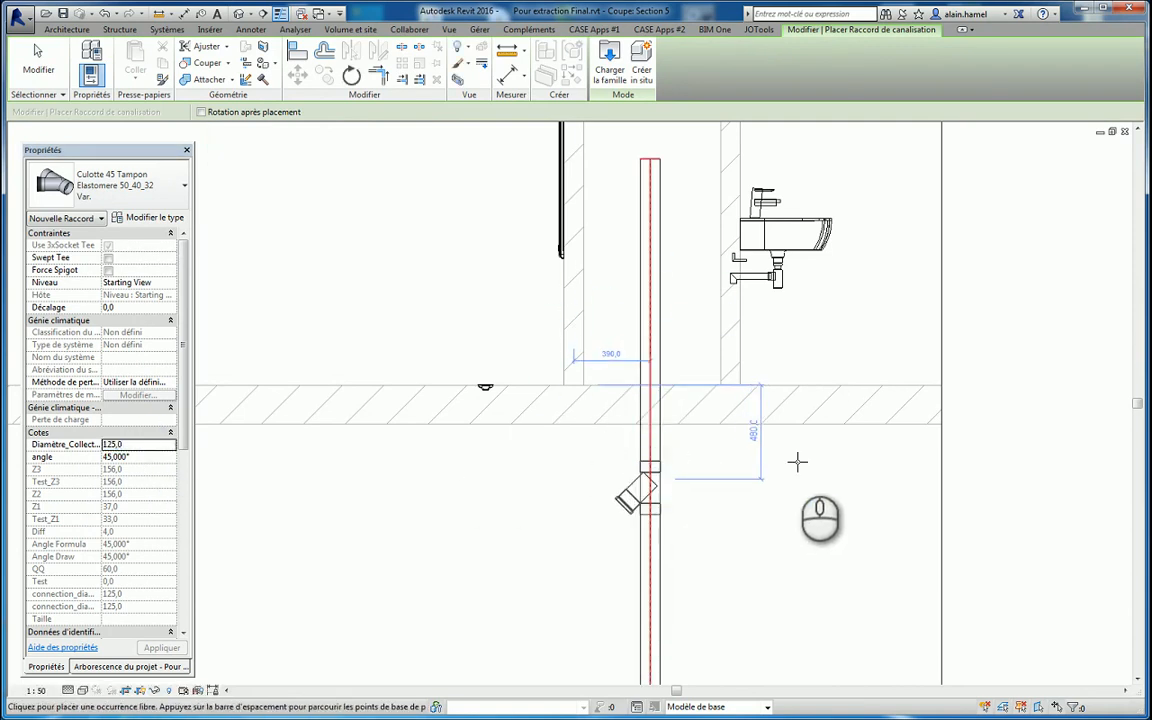
pyautogui.click(37, 57)
pyautogui.click(710, 500)
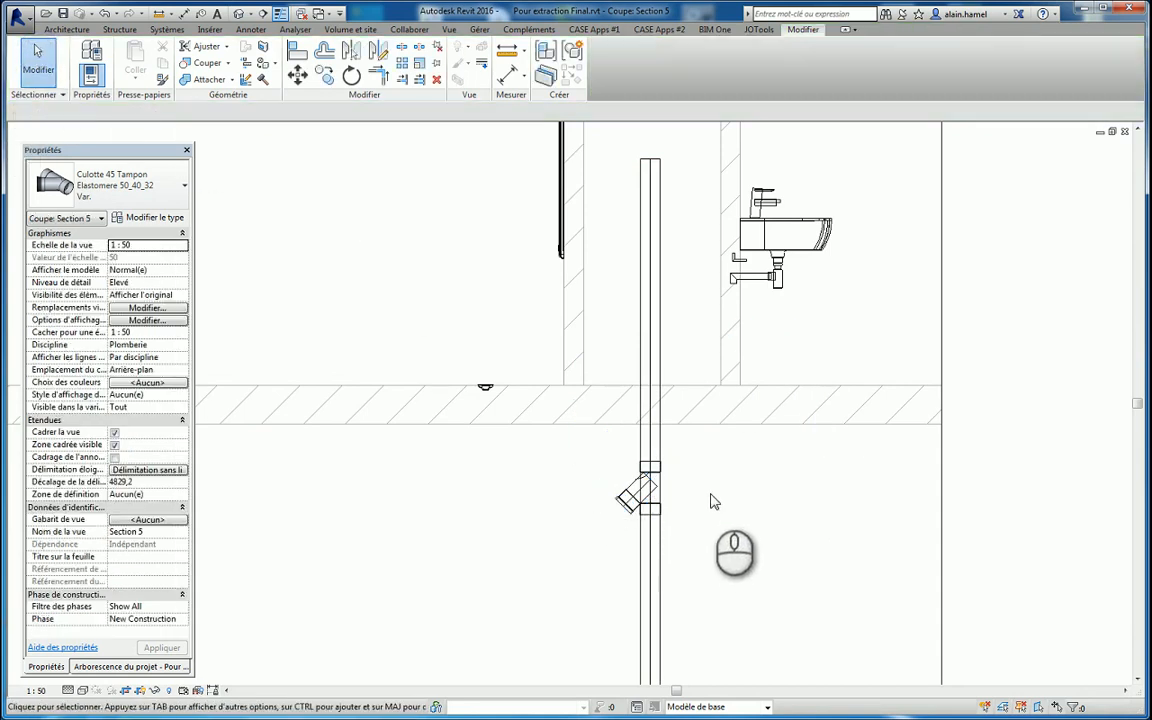
pyautogui.click(632, 500)
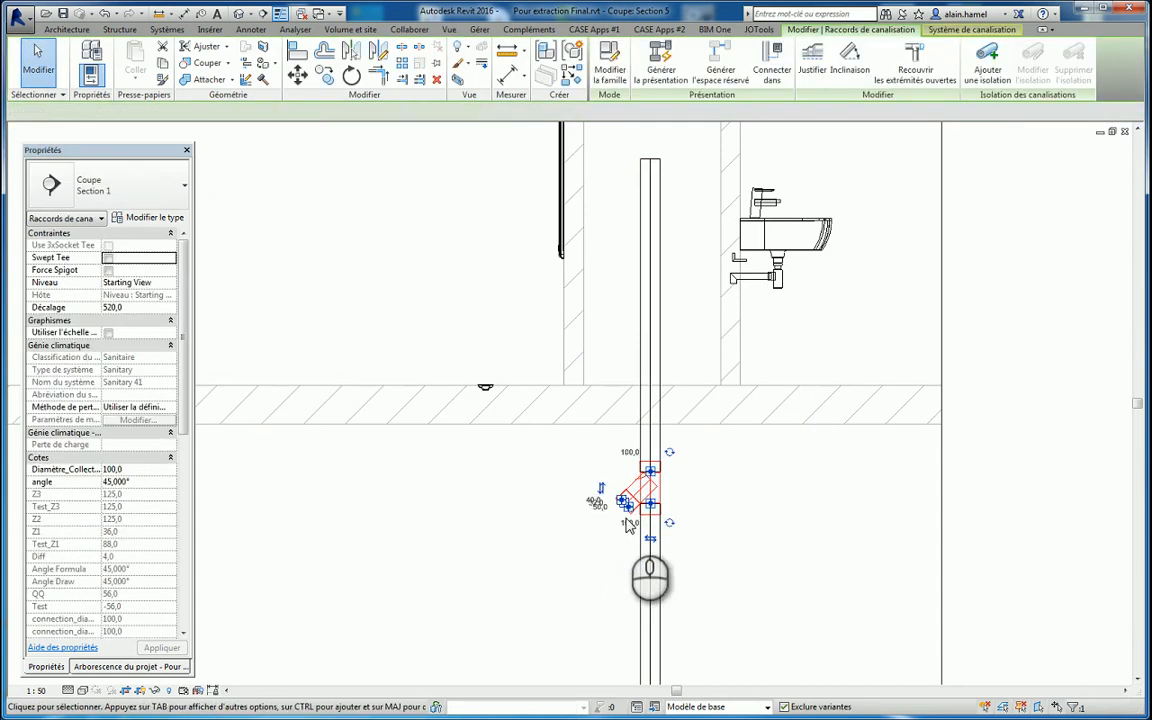
pyautogui.click(600, 488)
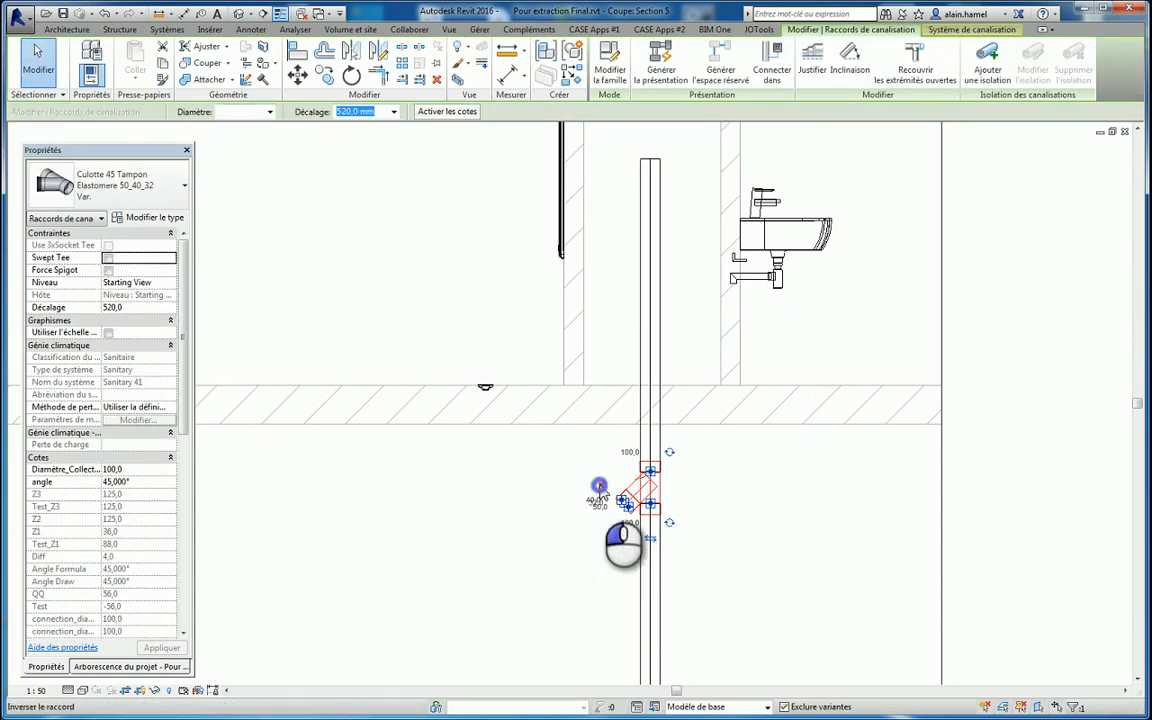
pyautogui.click(789, 486)
# Step: Rotate the new stack fitting by a quarter turn in the floor plan so its inlets point parallel to the two walls
pyautogui.hotkey('ctrl', 'Tab')
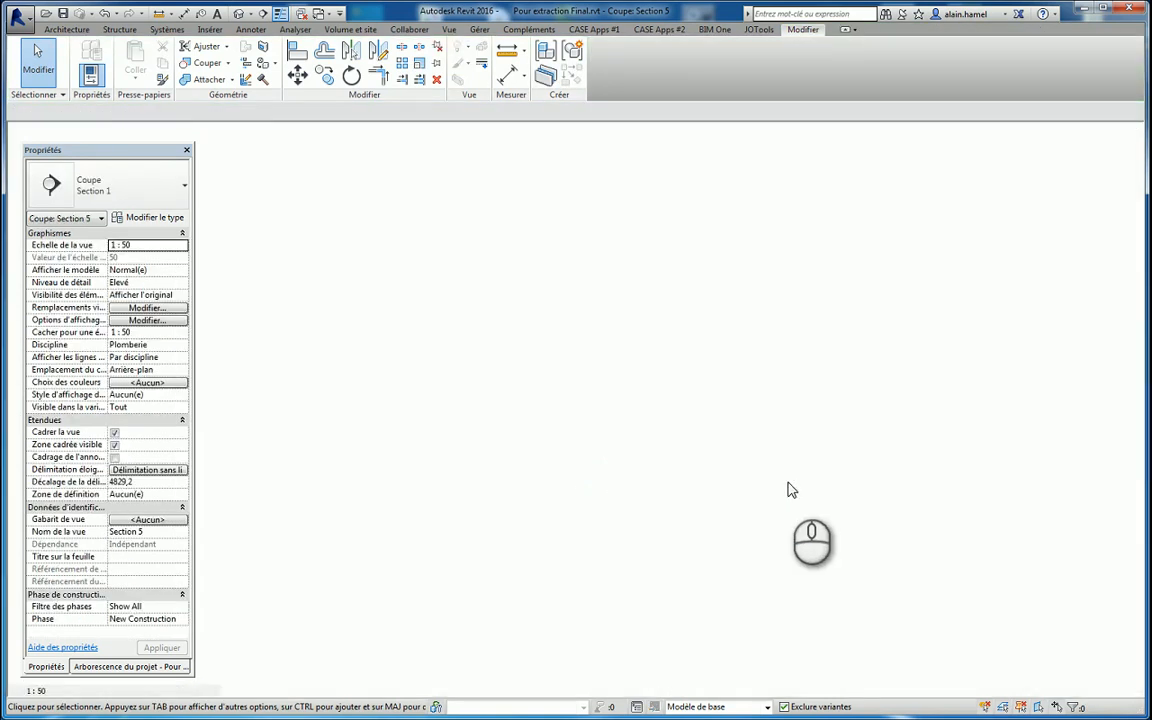
pyautogui.scroll(6, 870, 455)
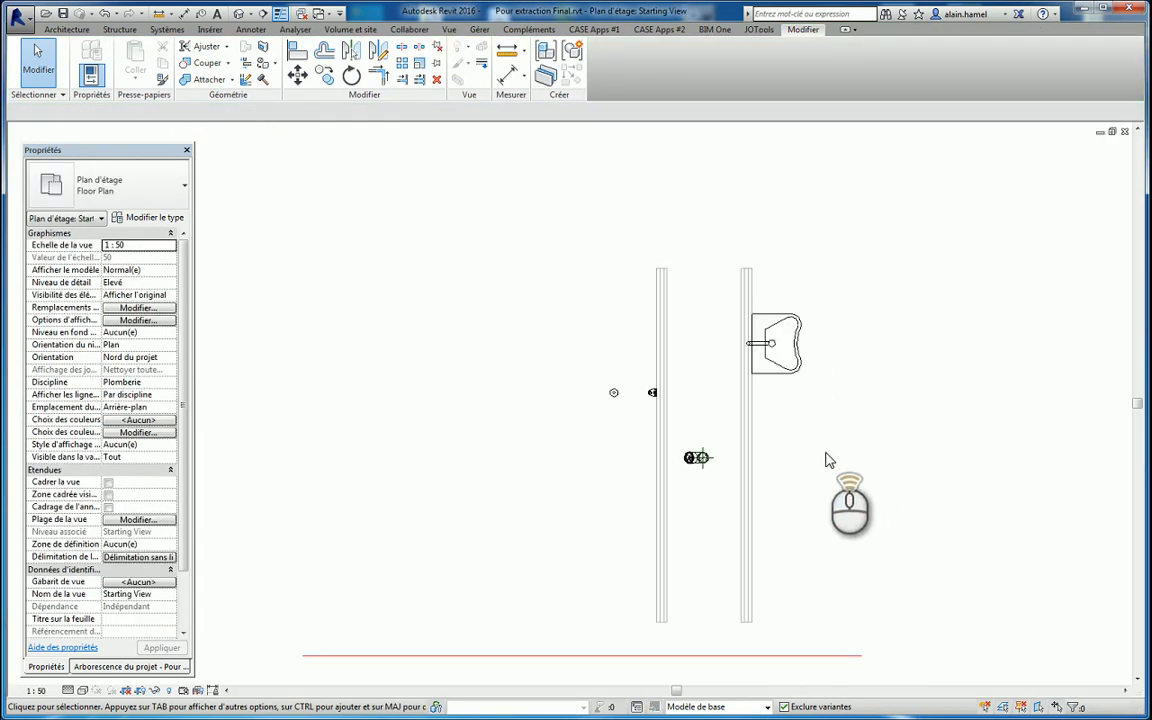
pyautogui.click(541, 478)
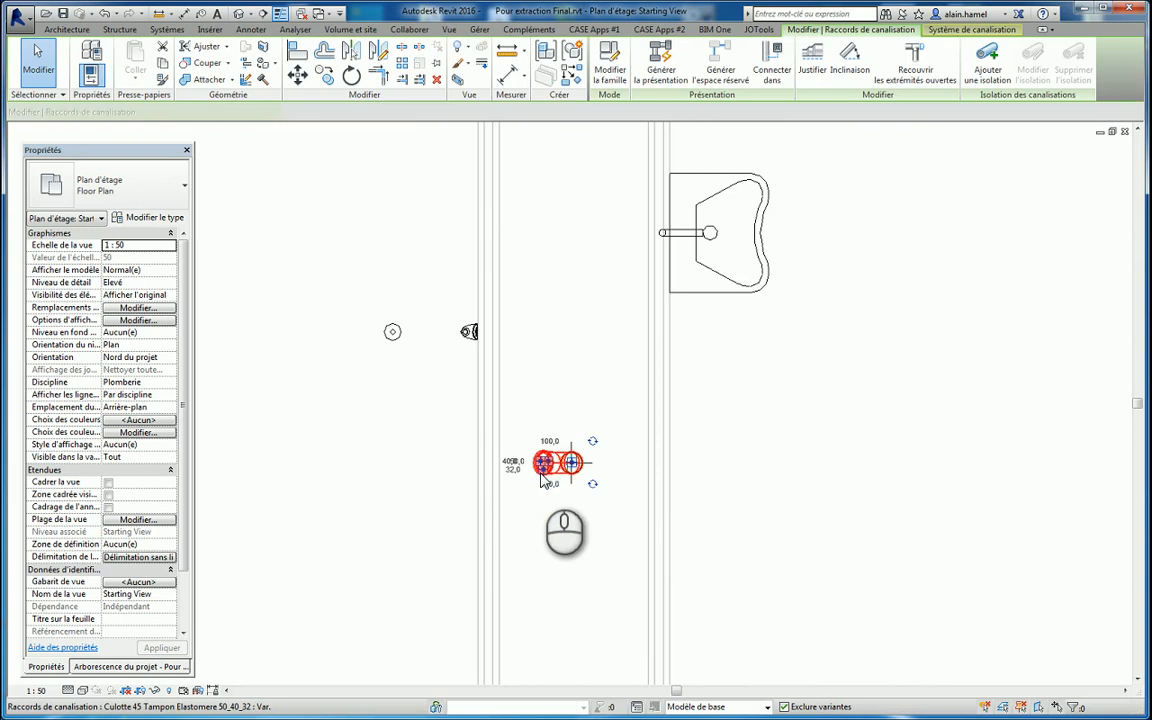
pyautogui.scroll(2, 540, 473)
pyautogui.click(619, 492)
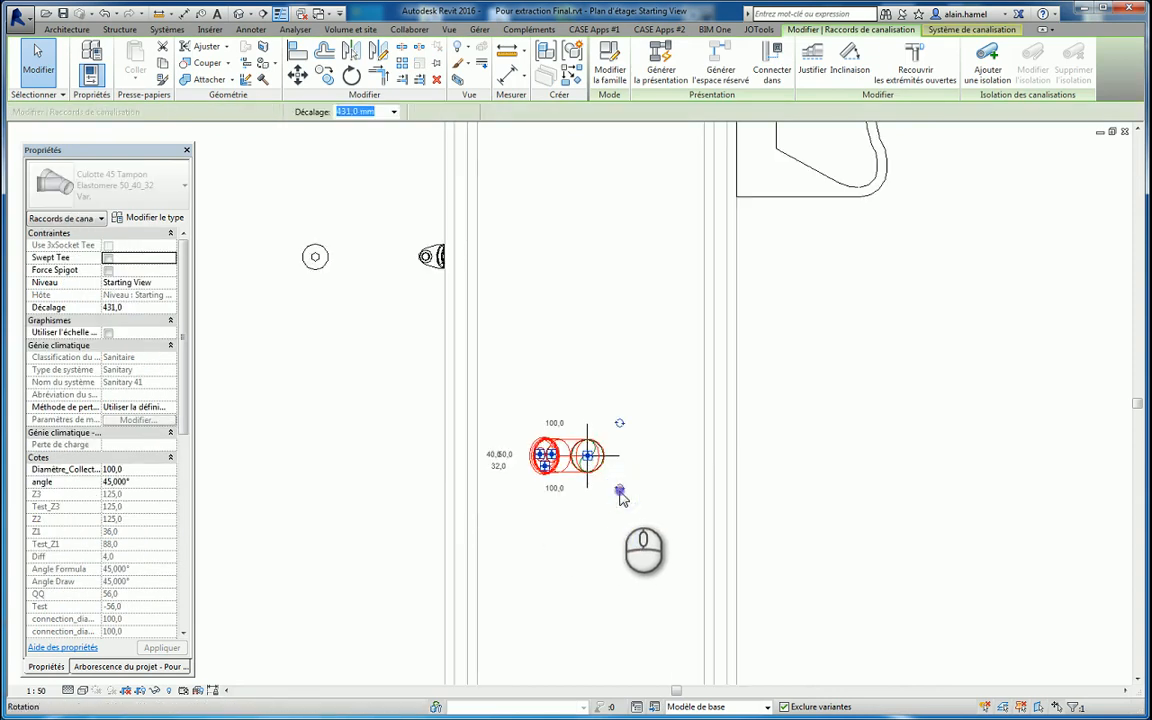
pyautogui.click(587, 535)
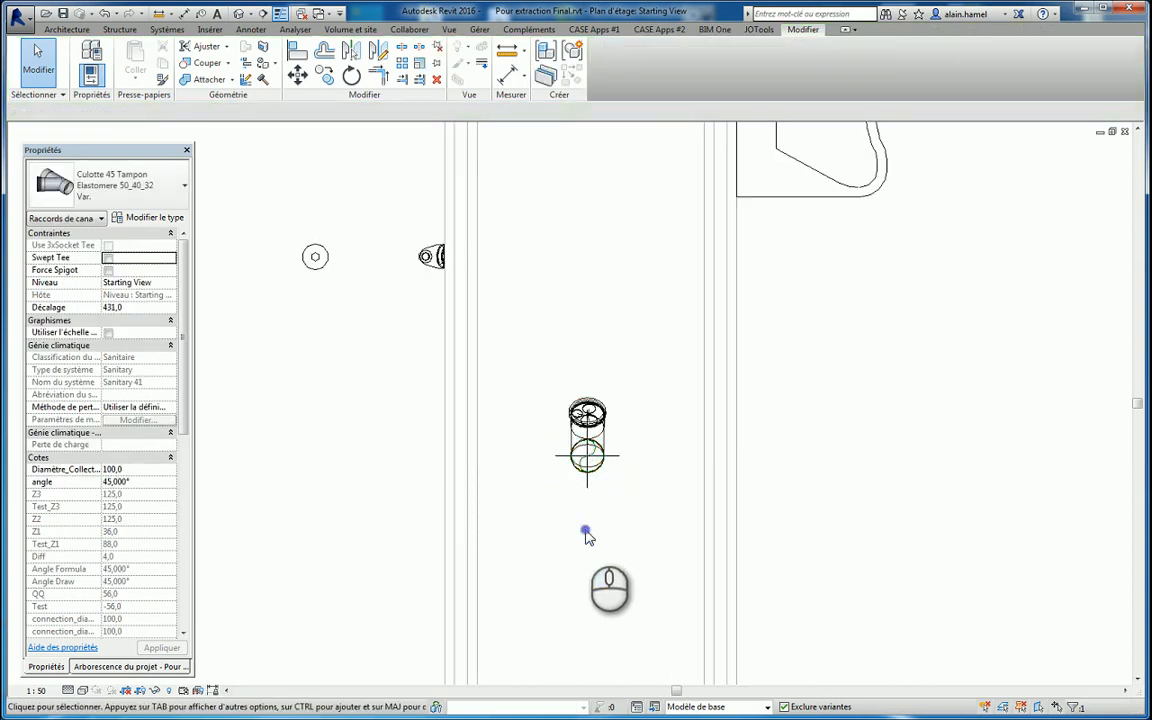
pyautogui.scroll(-2, 588, 536)
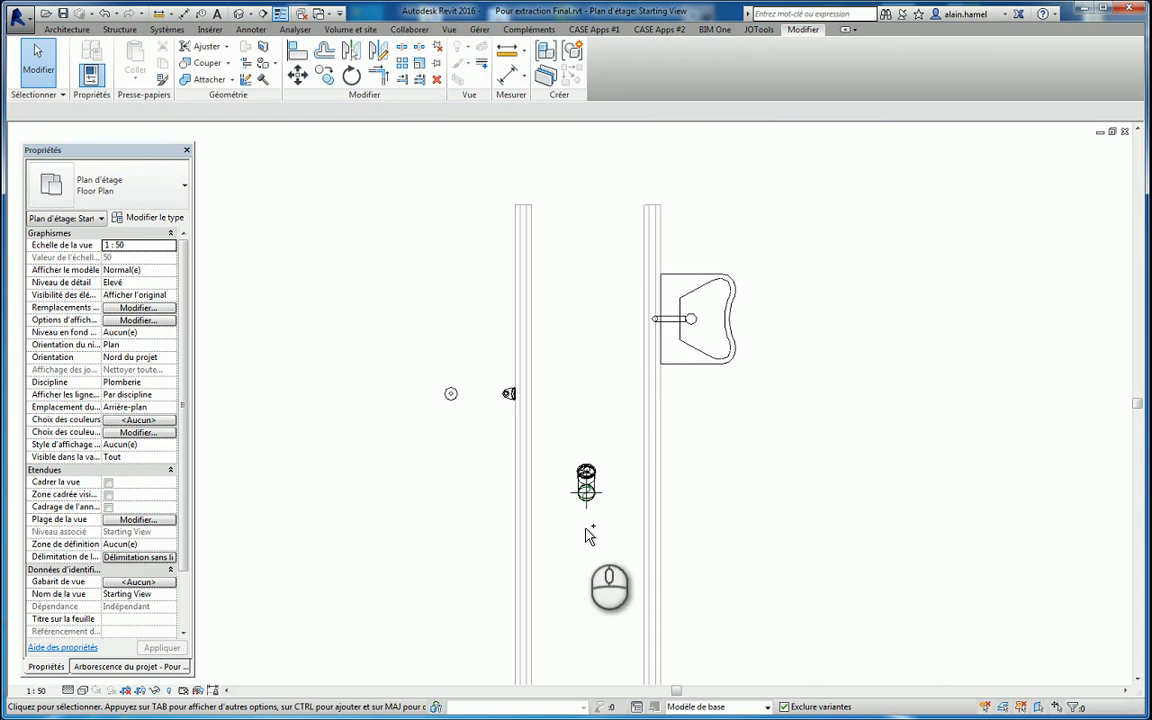
# Step: Lower the stack fitting in the section view by setting its offset to 31 mm
pyautogui.hotkey('ctrl', 'Tab')
pyautogui.scroll(1, 661, 487)
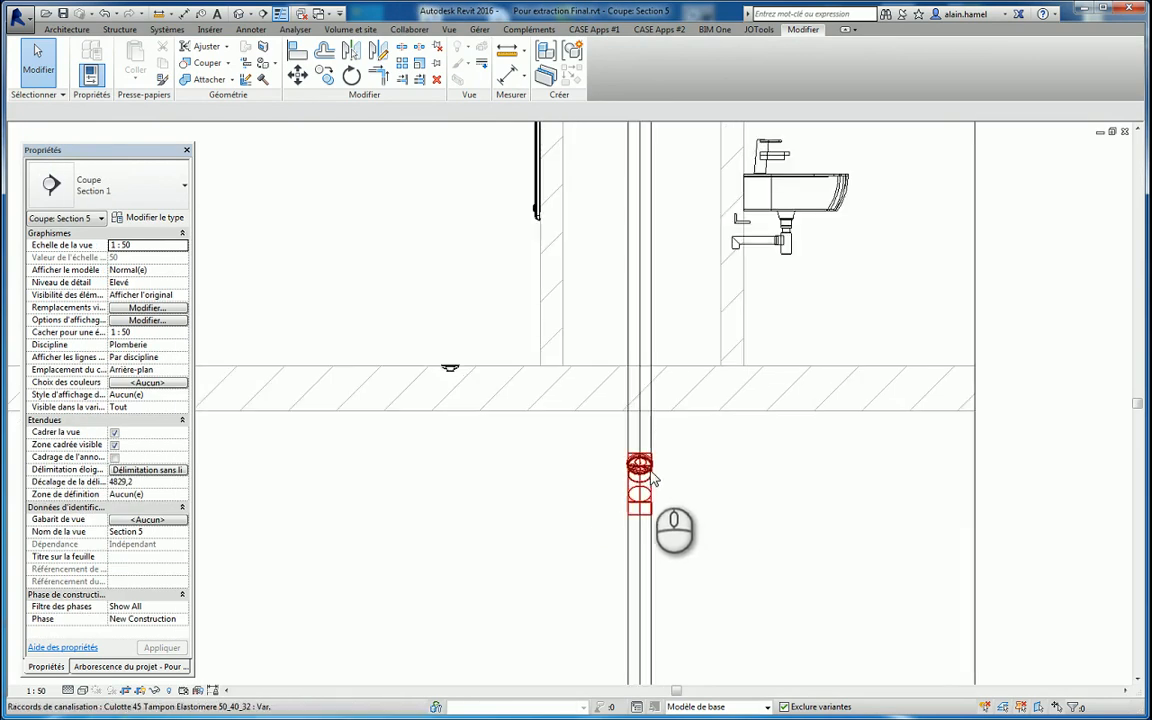
pyautogui.click(645, 472)
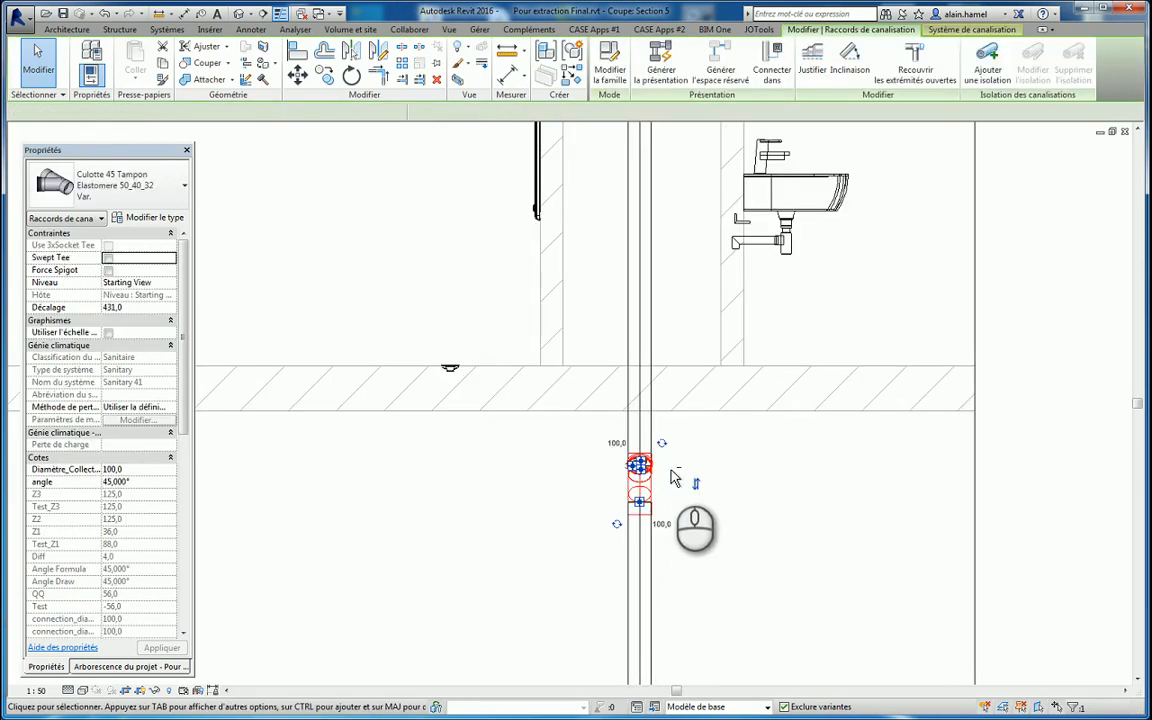
pyautogui.write('131')
pyautogui.press('Return')
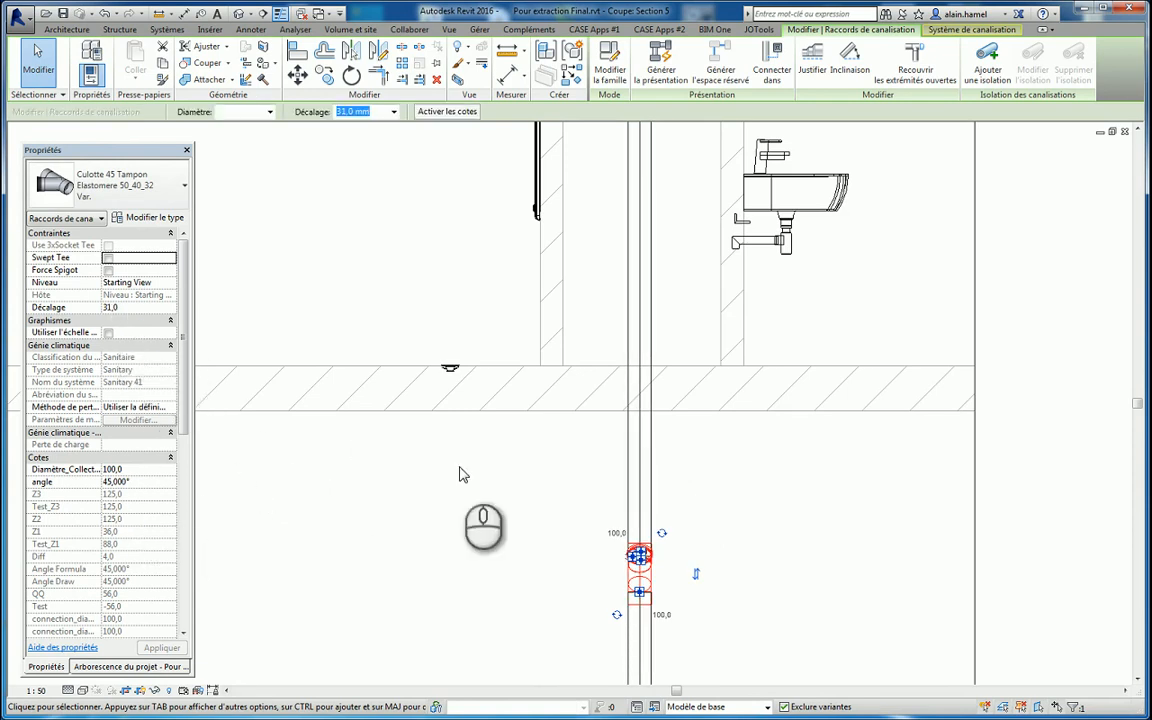
pyautogui.click(771, 525)
# Step: Draw a 40 mm diameter pipe at 400 mm offset in the floor plan, running away from the stack fitting and turning 90° toward the shower
pyautogui.hotkey('ctrl', 'Tab')
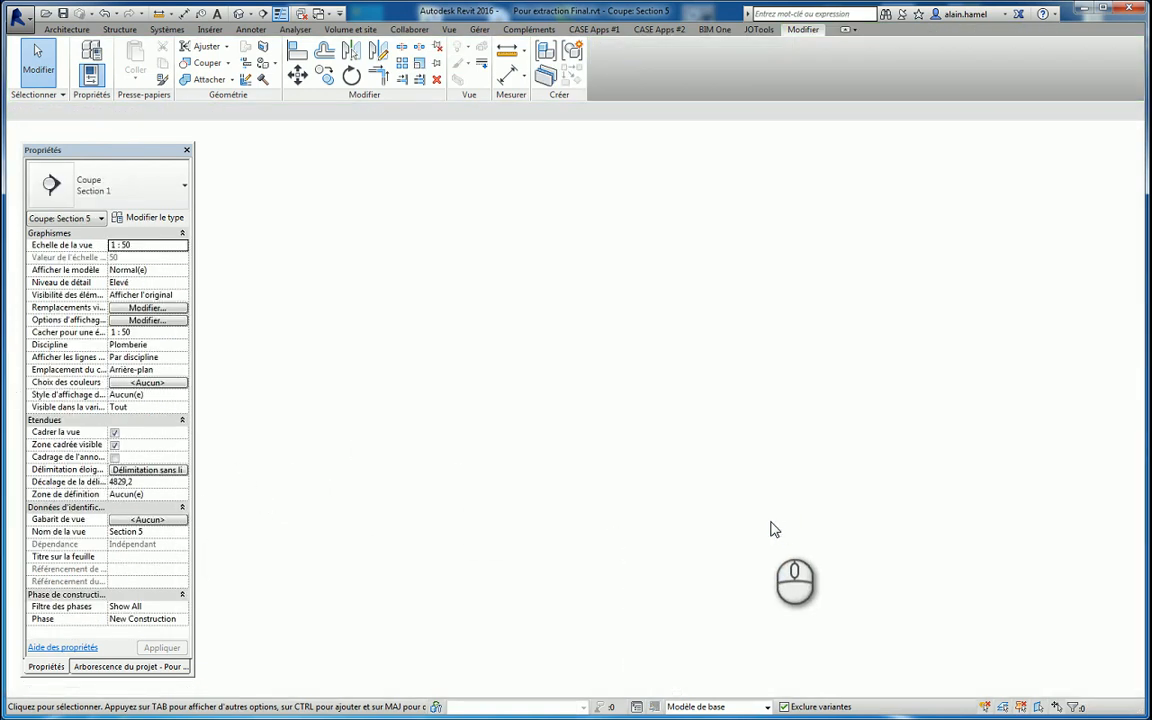
pyautogui.click(787, 490)
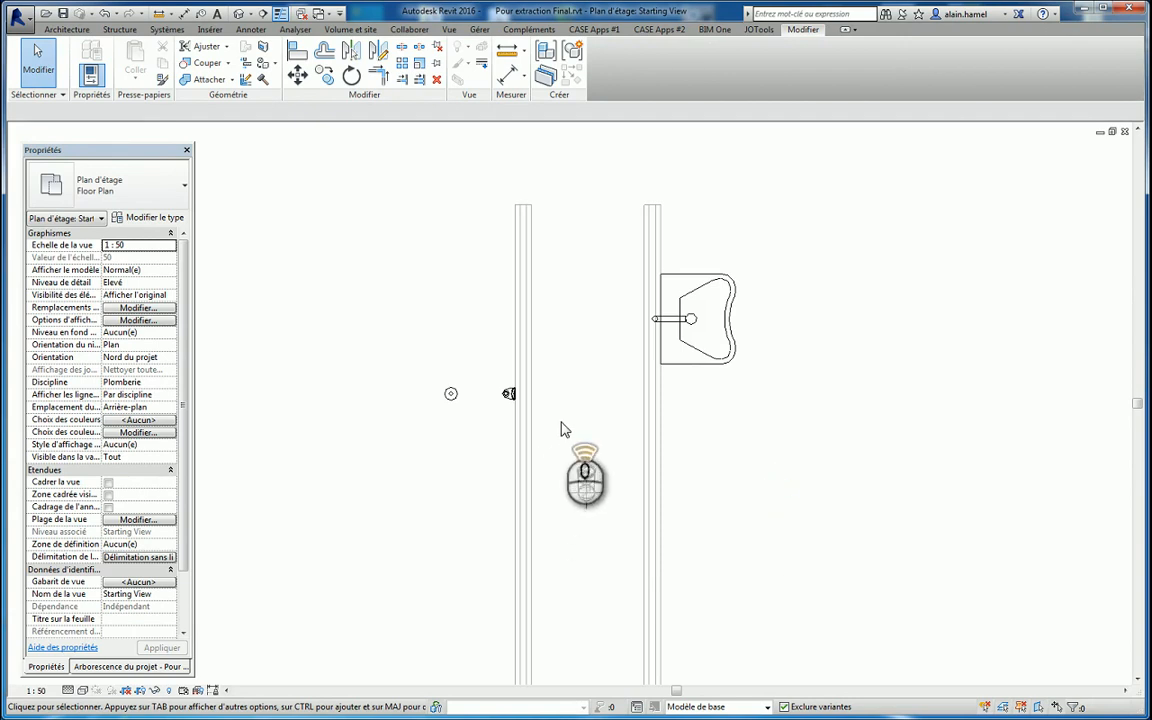
pyautogui.scroll(3, 563, 427)
pyautogui.click(165, 29)
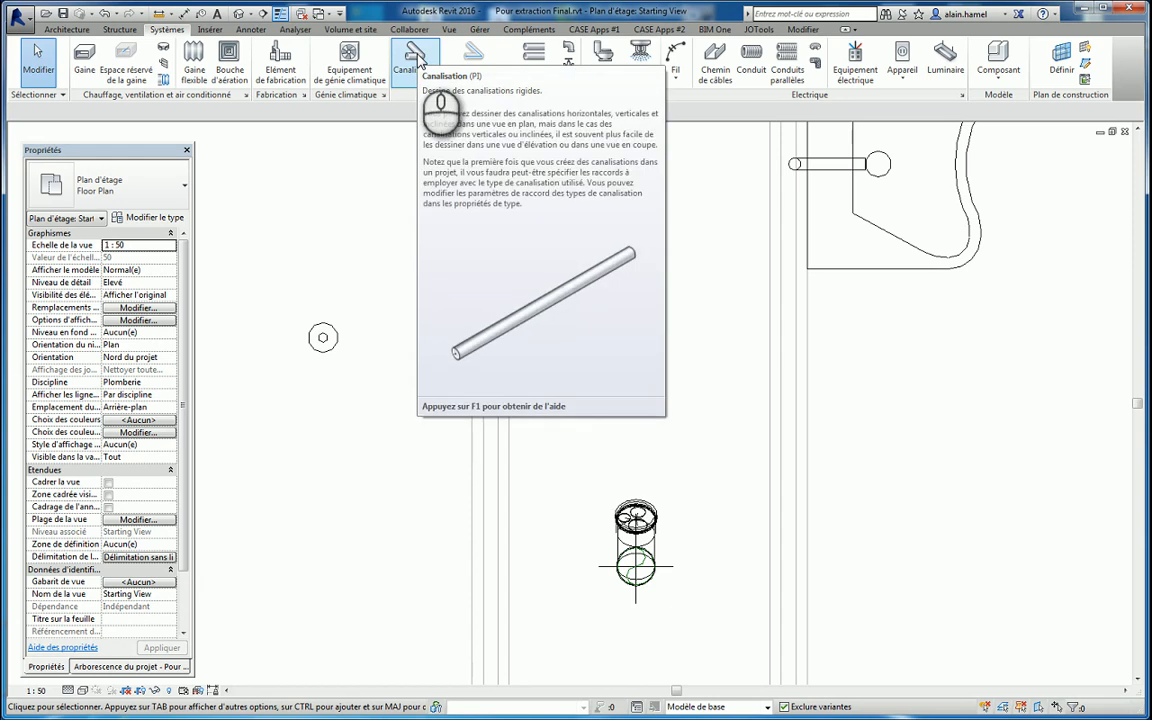
pyautogui.click(415, 60)
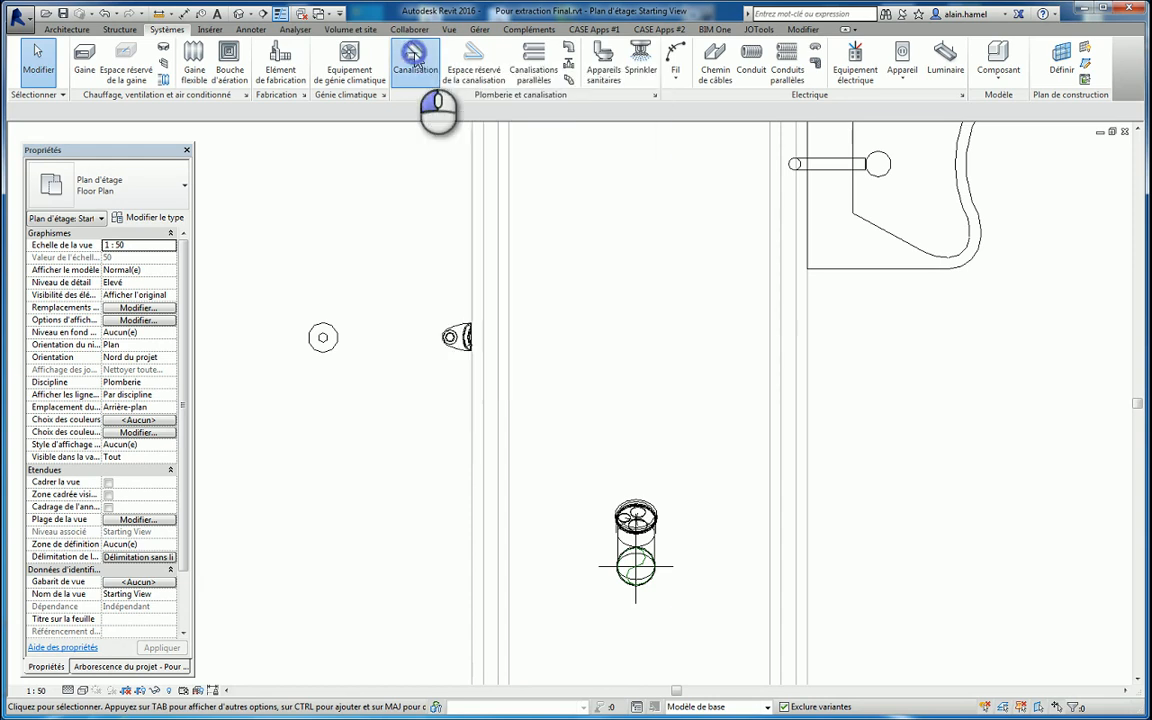
pyautogui.click(245, 112)
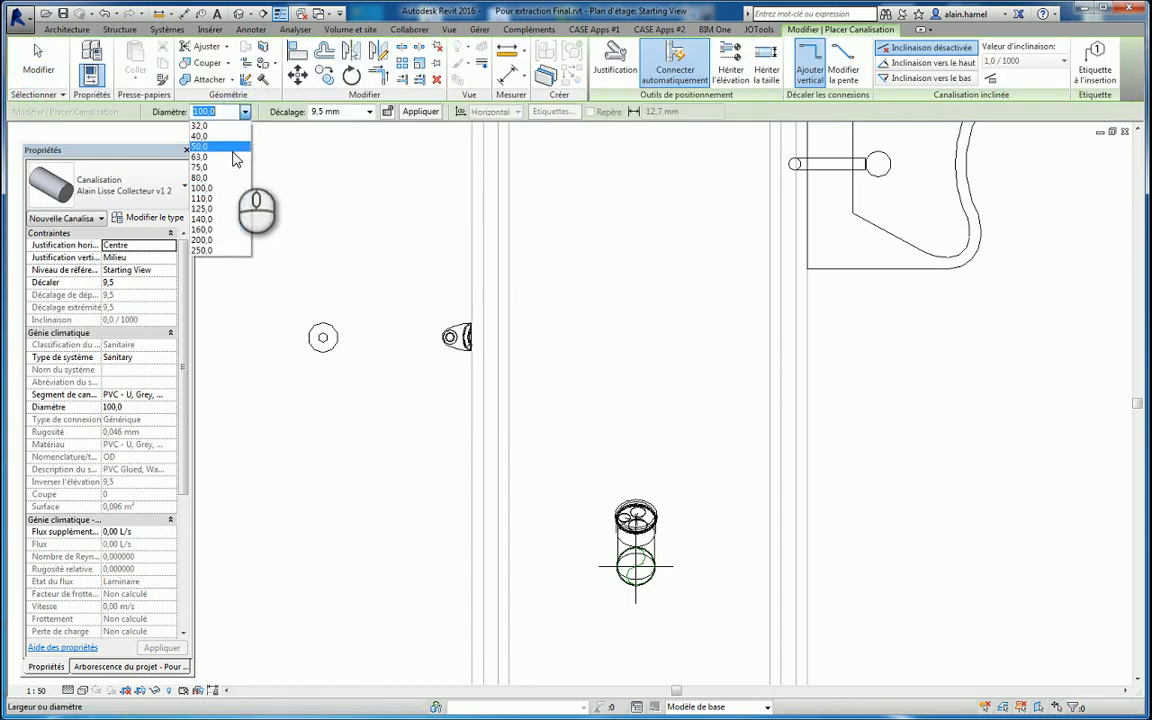
pyautogui.click(229, 142)
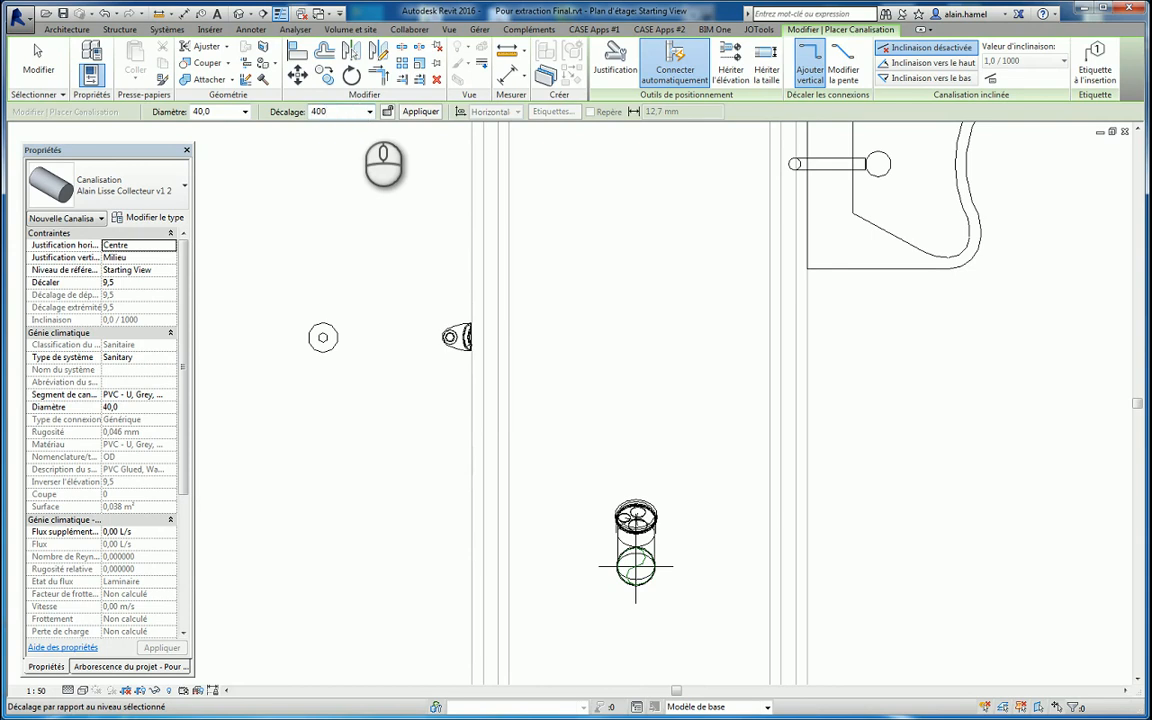
pyautogui.press('Return')
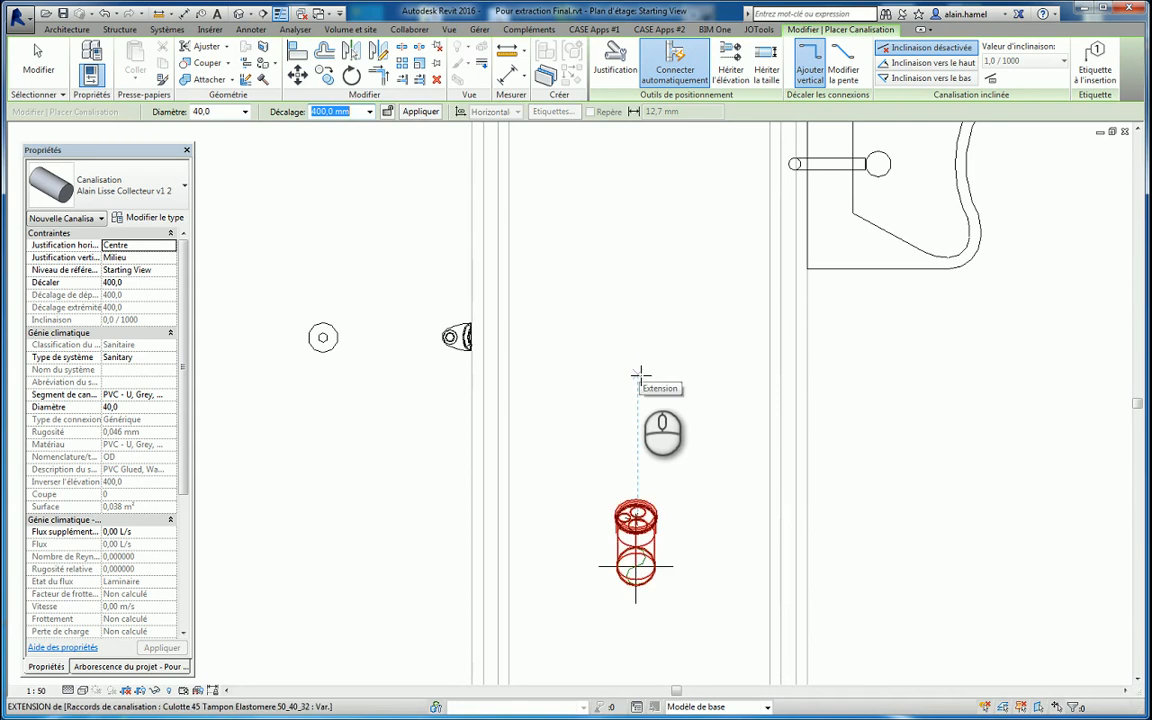
pyautogui.click(637, 447)
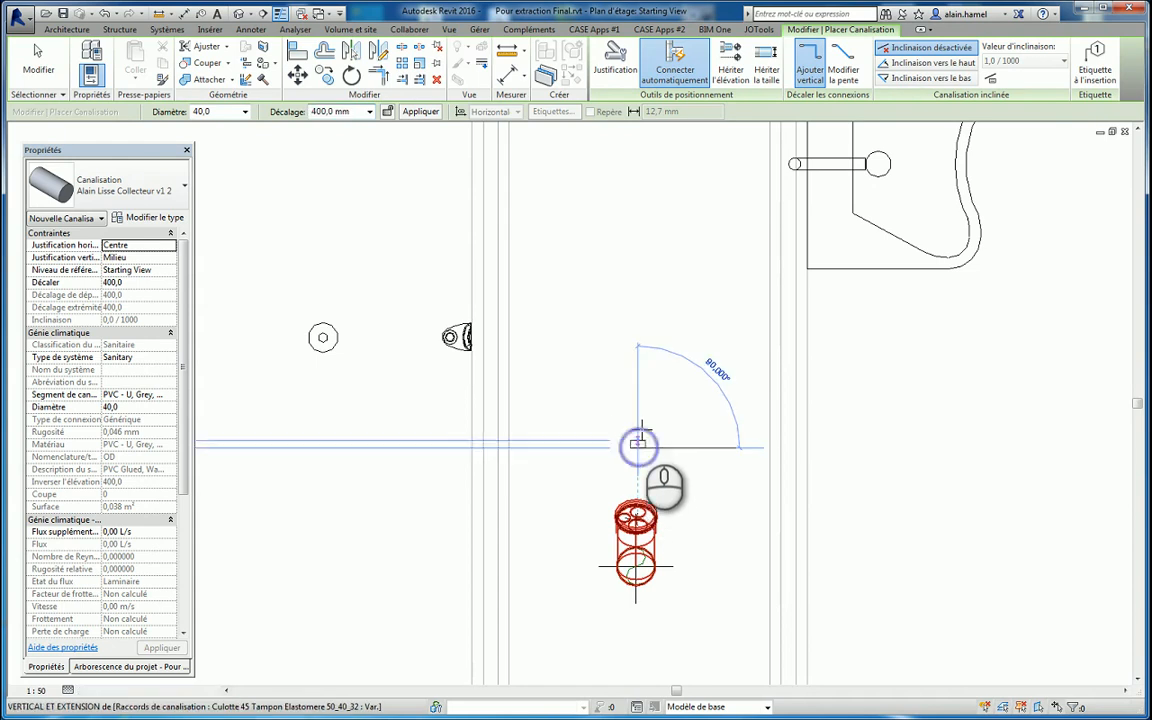
pyautogui.click(638, 339)
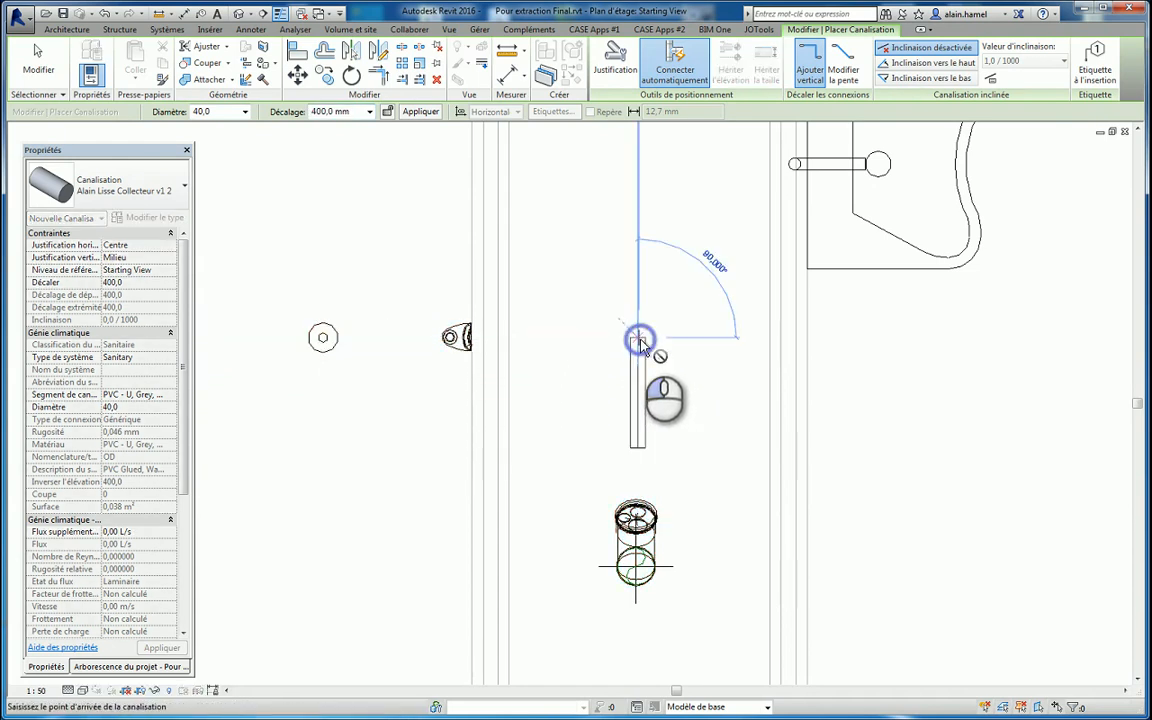
pyautogui.click(549, 337)
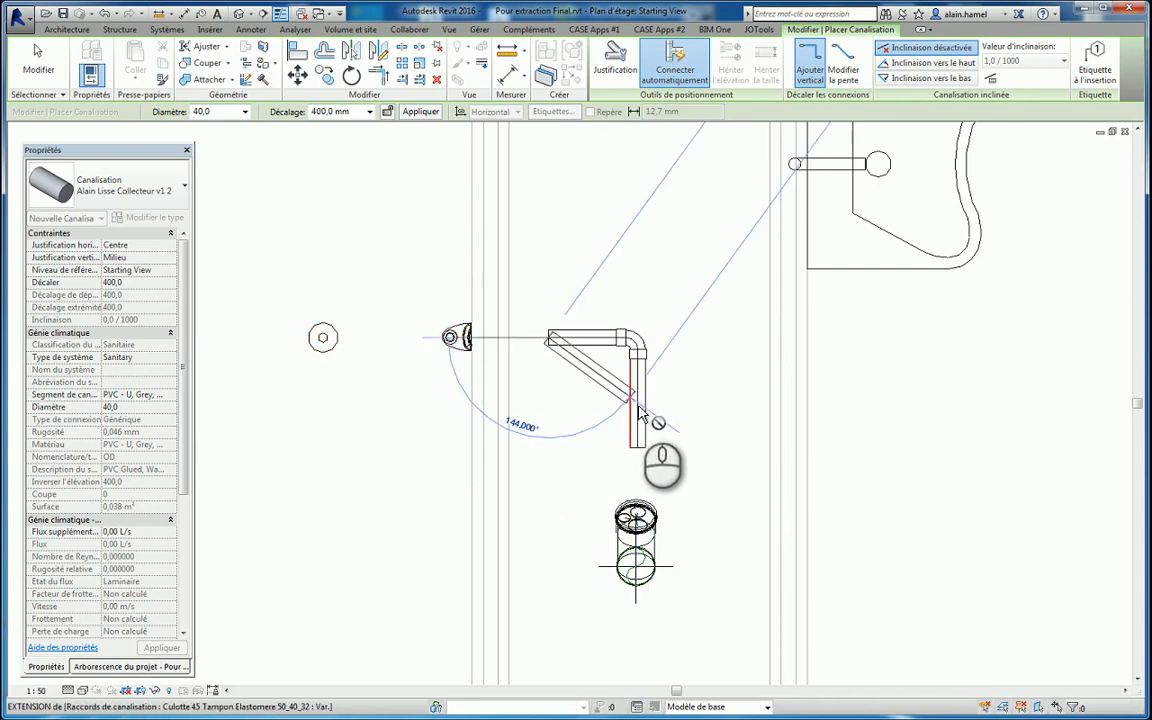
pyautogui.press('Escape')
pyautogui.press('Escape')
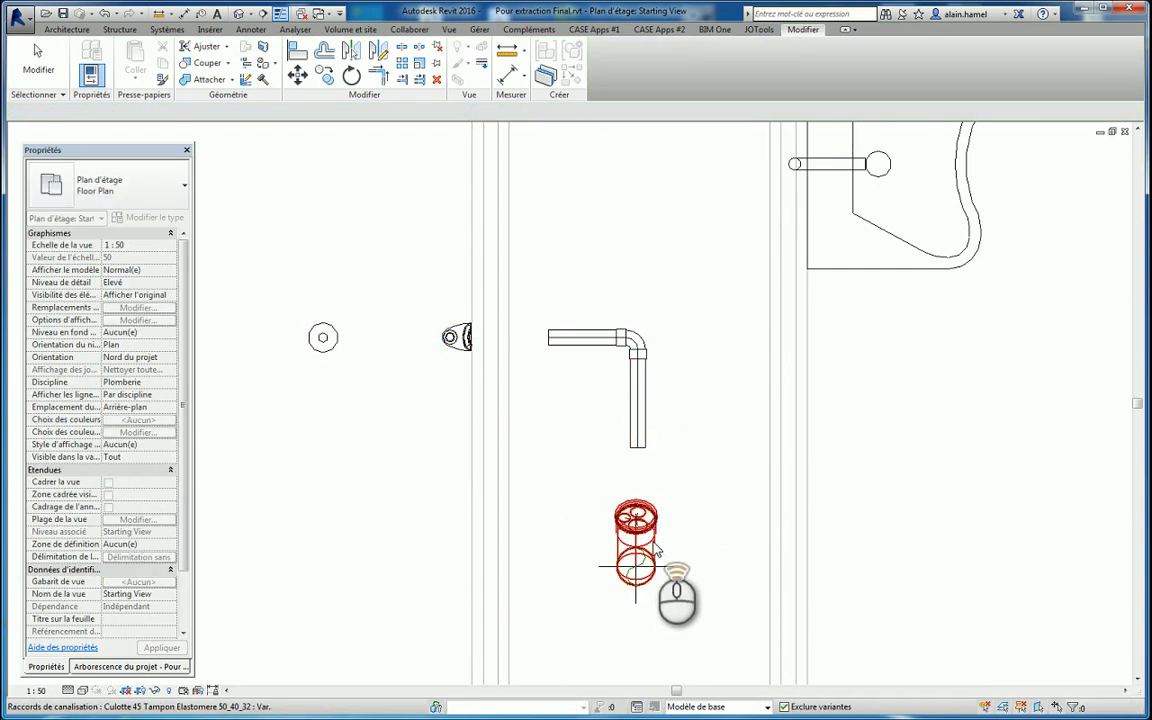
# Step: Extend the free end of the 40 mm pipe onto the stack fitting's inlet farthest from the stack to connect them
pyautogui.scroll(4, 655, 530)
pyautogui.click(625, 330)
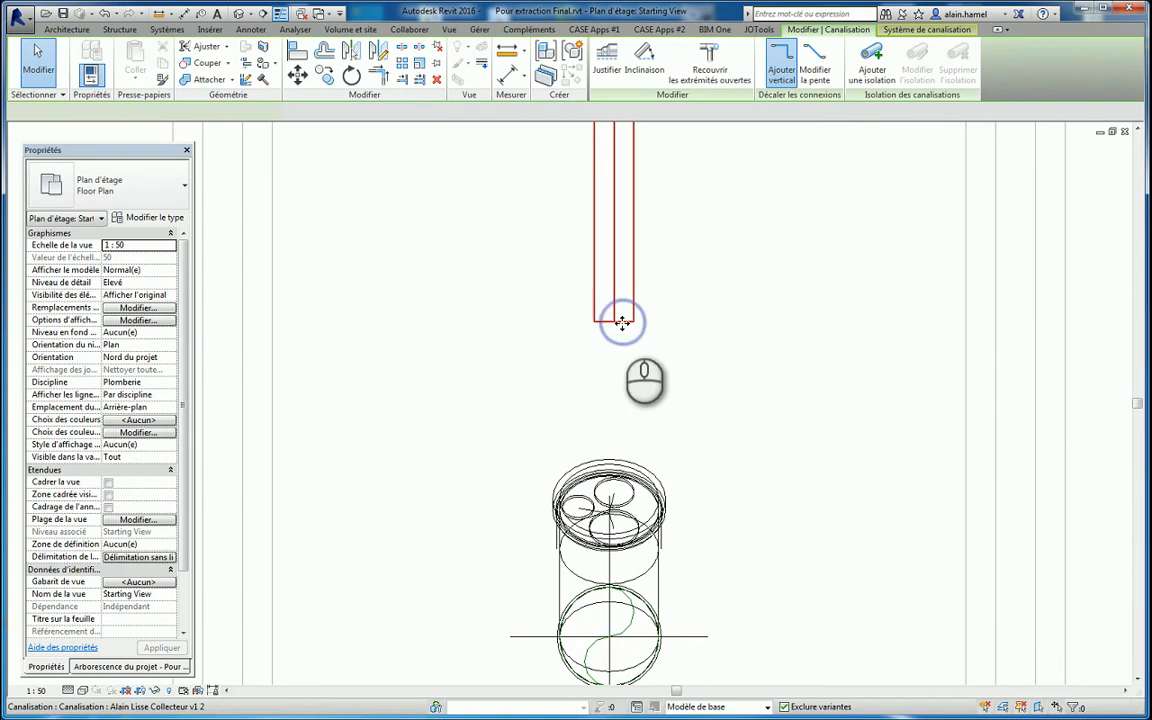
pyautogui.click(614, 321)
pyautogui.moveTo(623, 404); pyautogui.dragTo(614, 492)
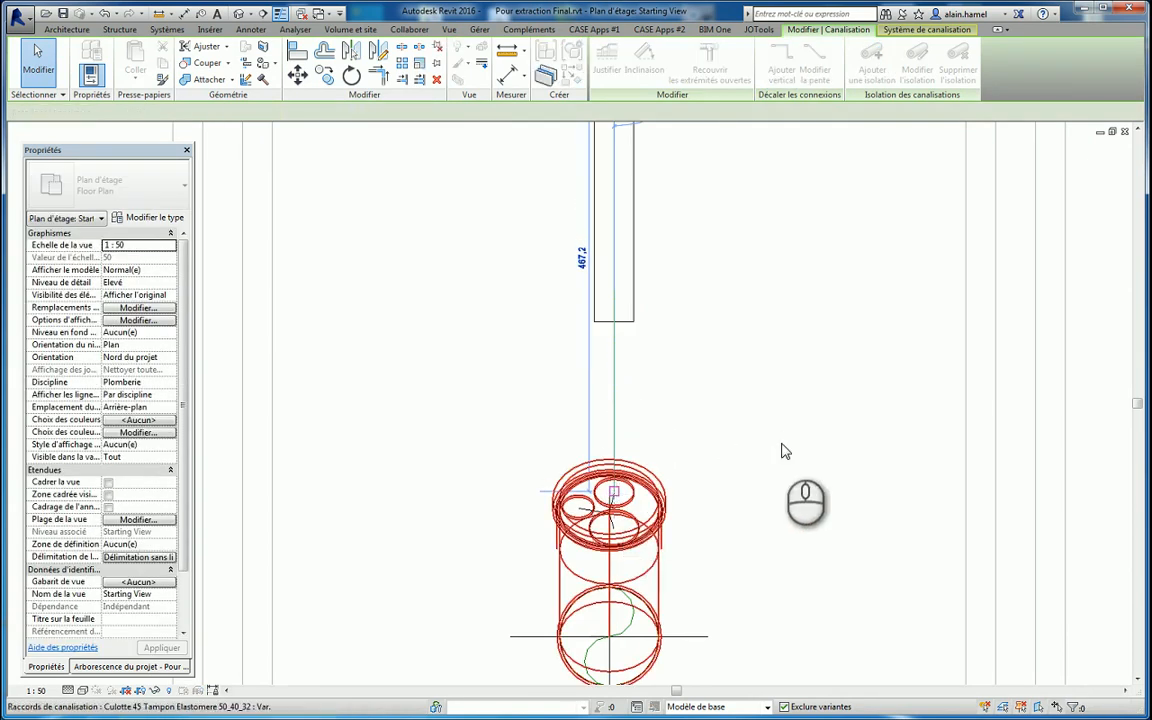
pyautogui.click(783, 448)
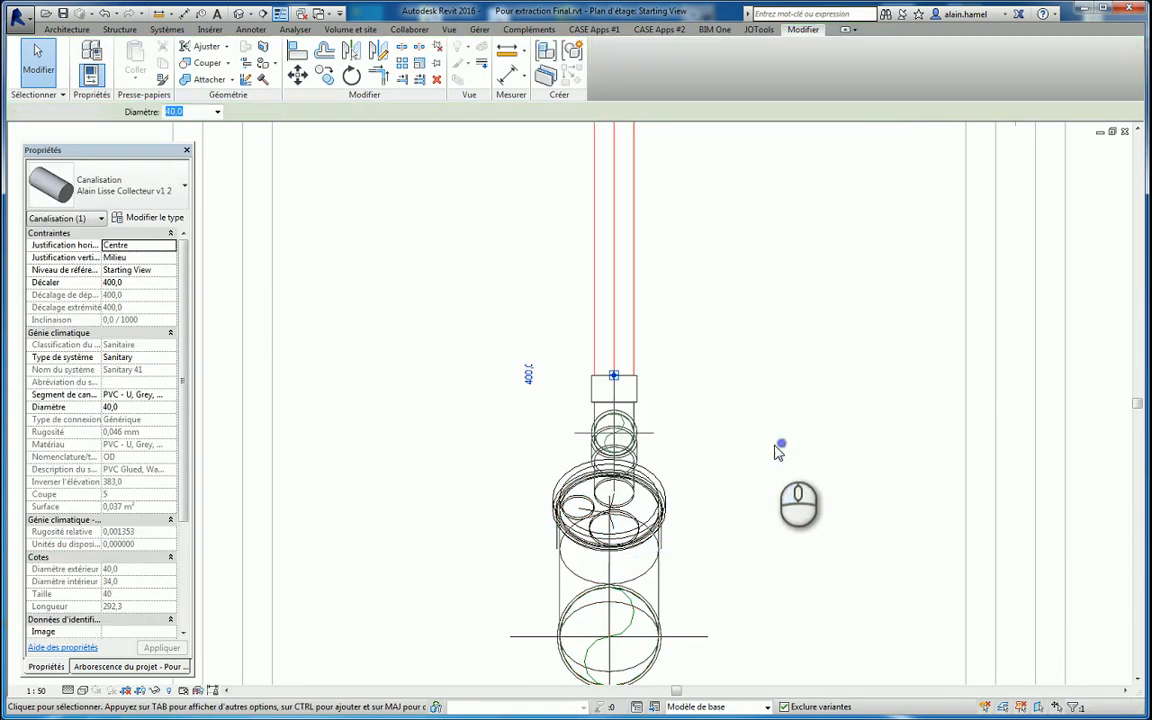
pyautogui.scroll(-3, 780, 448)
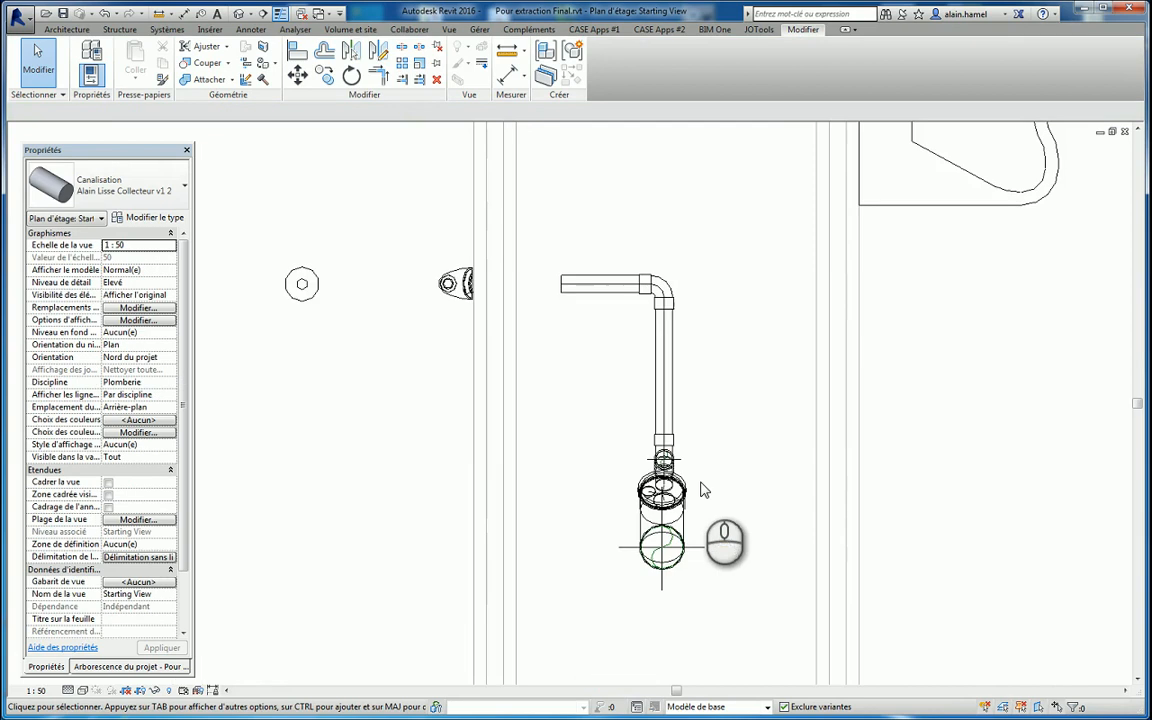
# Step: Draw a 32 mm diameter pipe at 400 mm offset in the floor plan, alongside the 40 mm pipe and turning 90° toward the PMR washbasin
pyautogui.click(676, 404)
pyautogui.rightClick(678, 407)
pyautogui.click(760, 509)
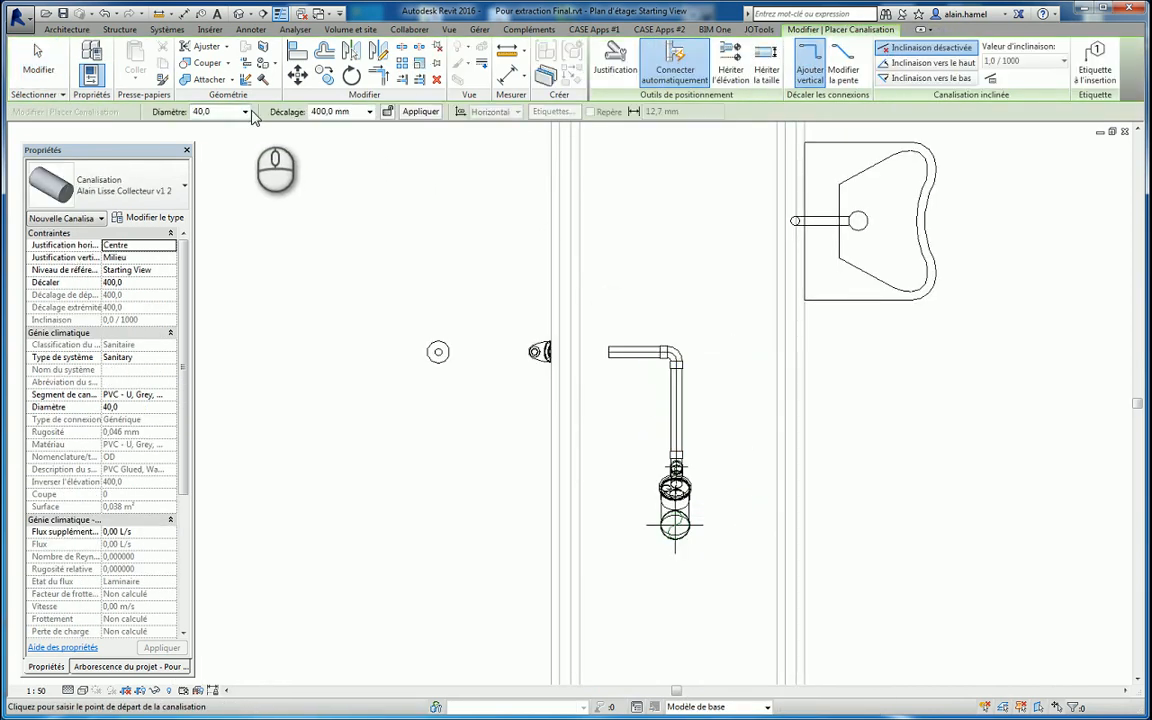
pyautogui.click(245, 112)
pyautogui.click(225, 125)
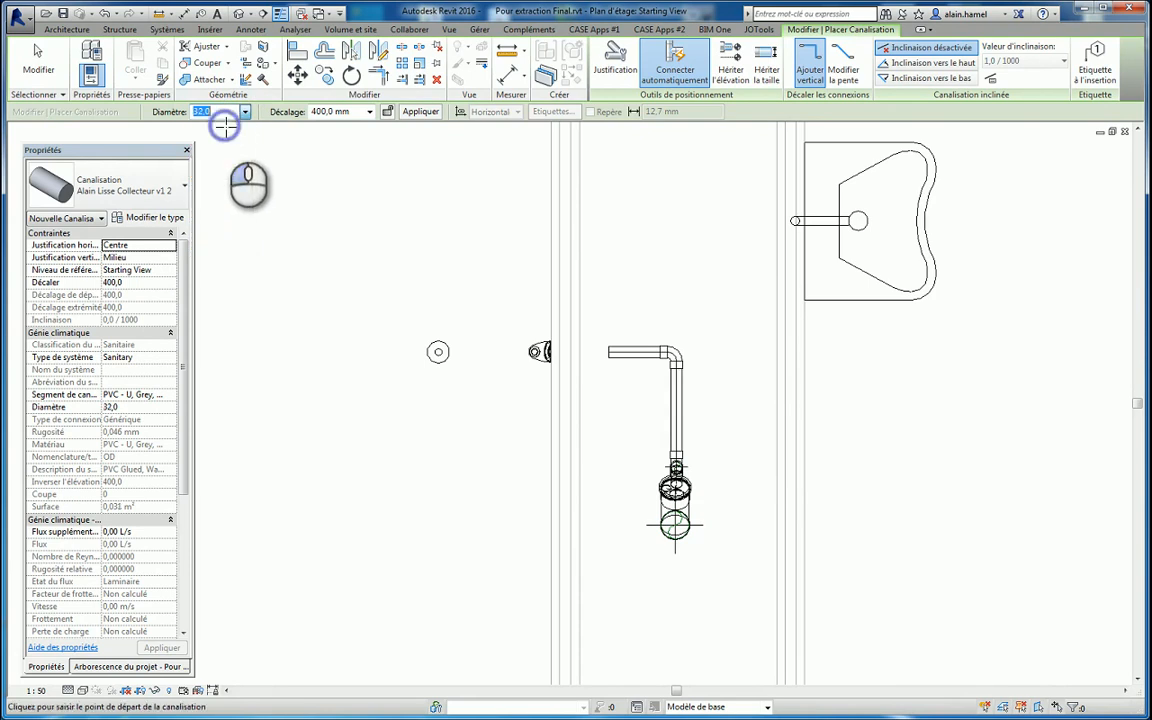
pyautogui.click(665, 447)
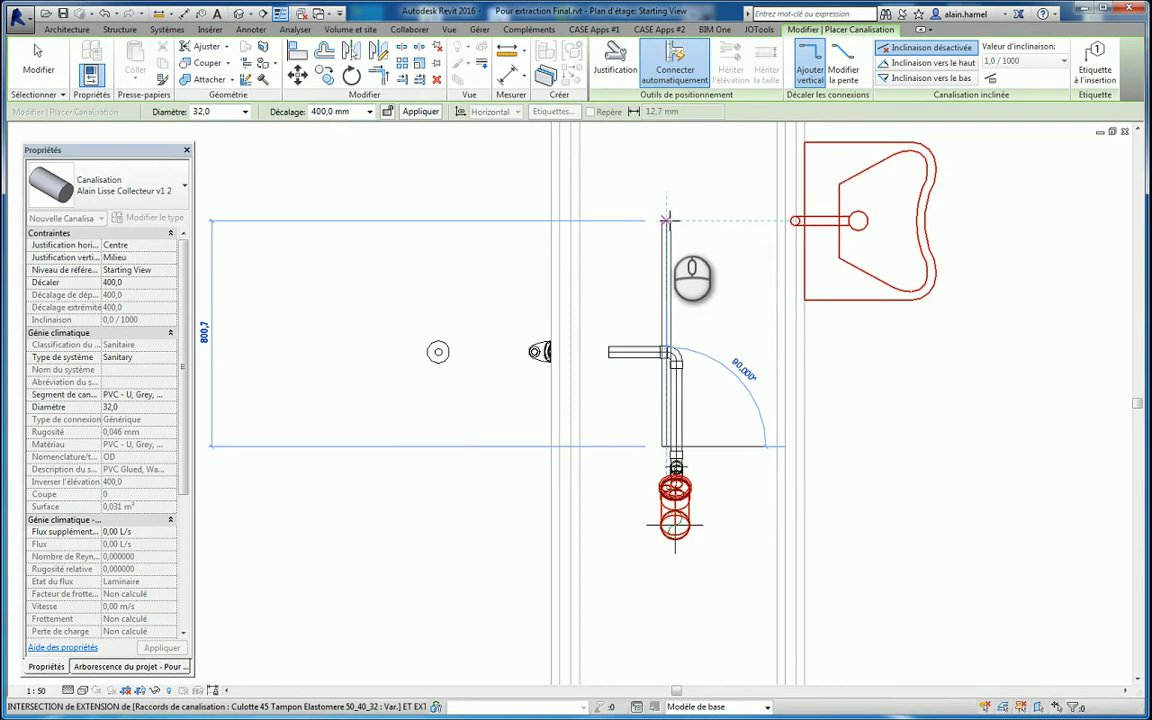
pyautogui.click(667, 220)
pyautogui.click(712, 221)
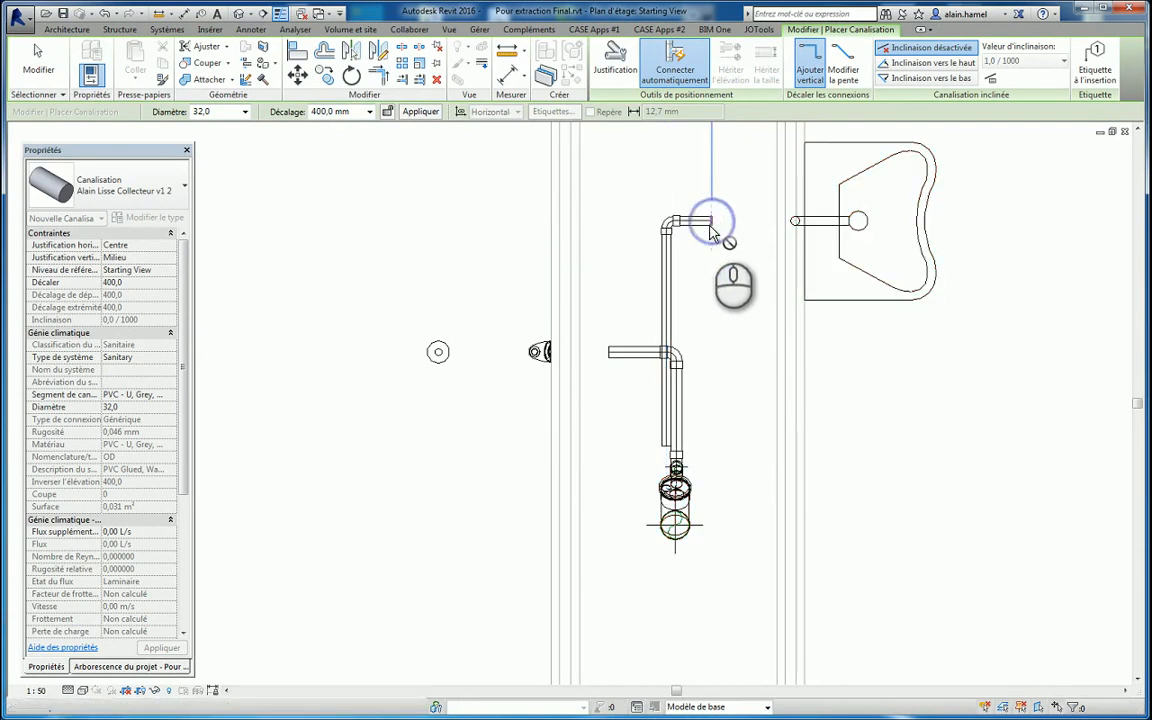
pyautogui.click(38, 58)
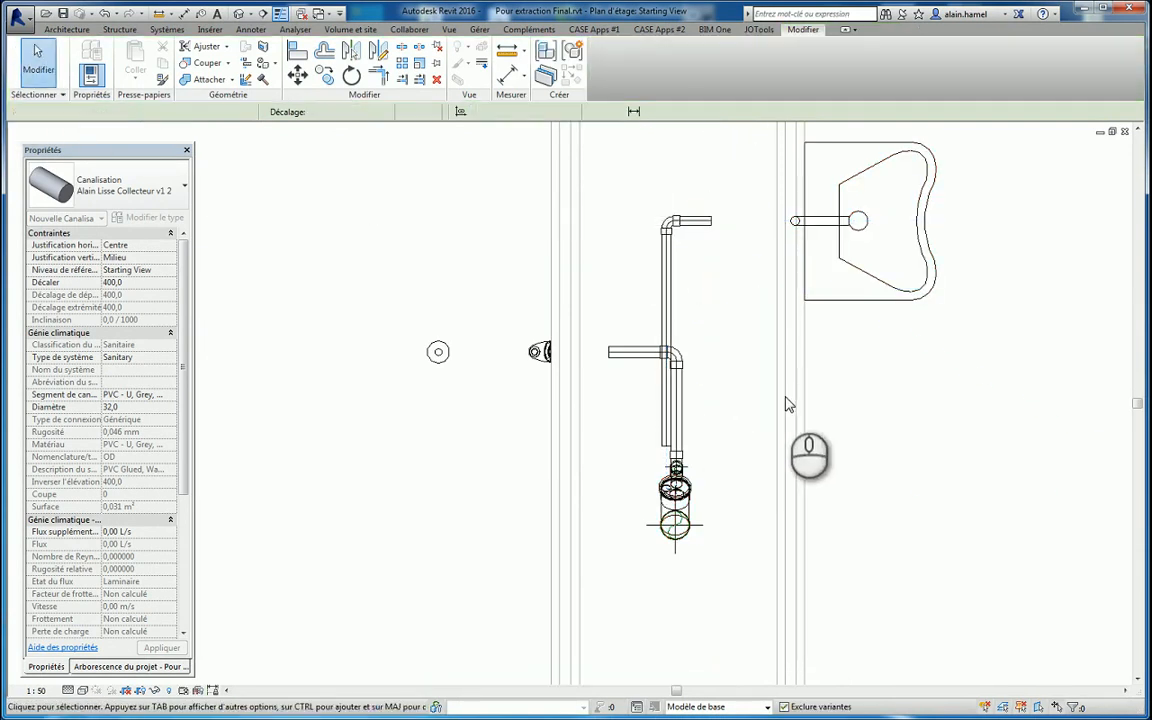
# Step: Extend the free end of the 32 mm pipe onto the stack fitting's adjacent free inlet to connect them
pyautogui.click(625, 433)
pyautogui.scroll(3, 692, 506)
pyautogui.scroll(1, 697, 511)
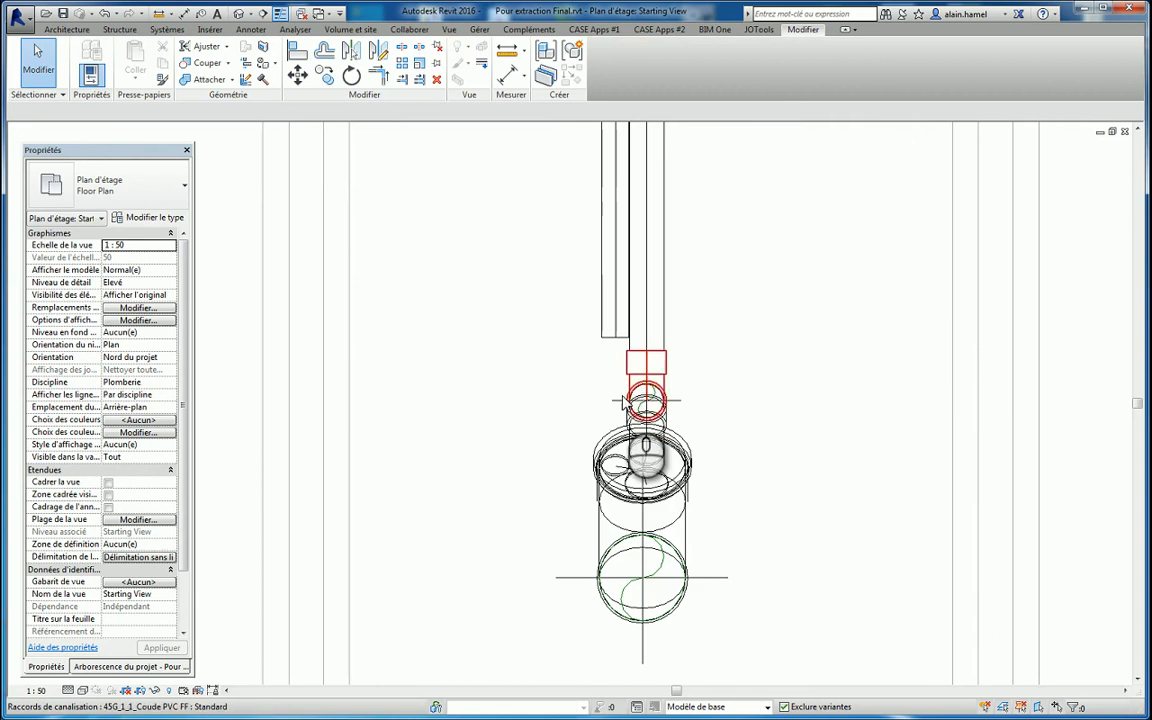
pyautogui.click(615, 338)
pyautogui.moveTo(615, 340); pyautogui.dragTo(620, 462)
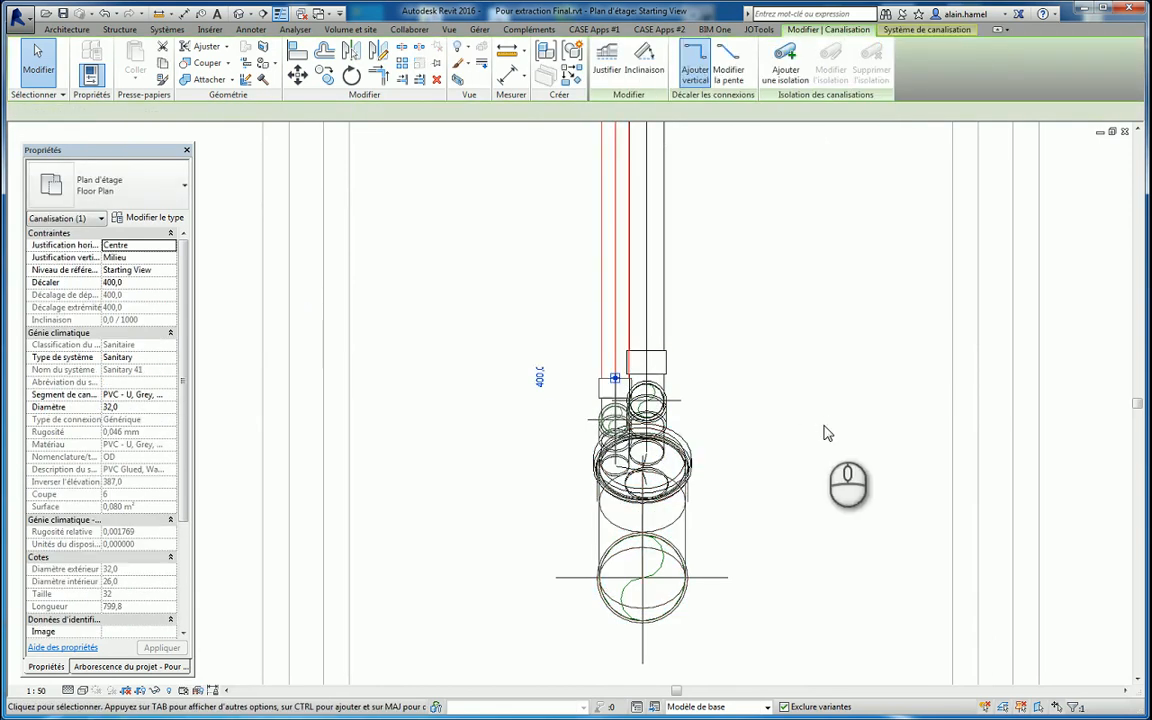
pyautogui.click(824, 427)
pyautogui.scroll(-2, 687, 538)
pyautogui.scroll(-2, 687, 543)
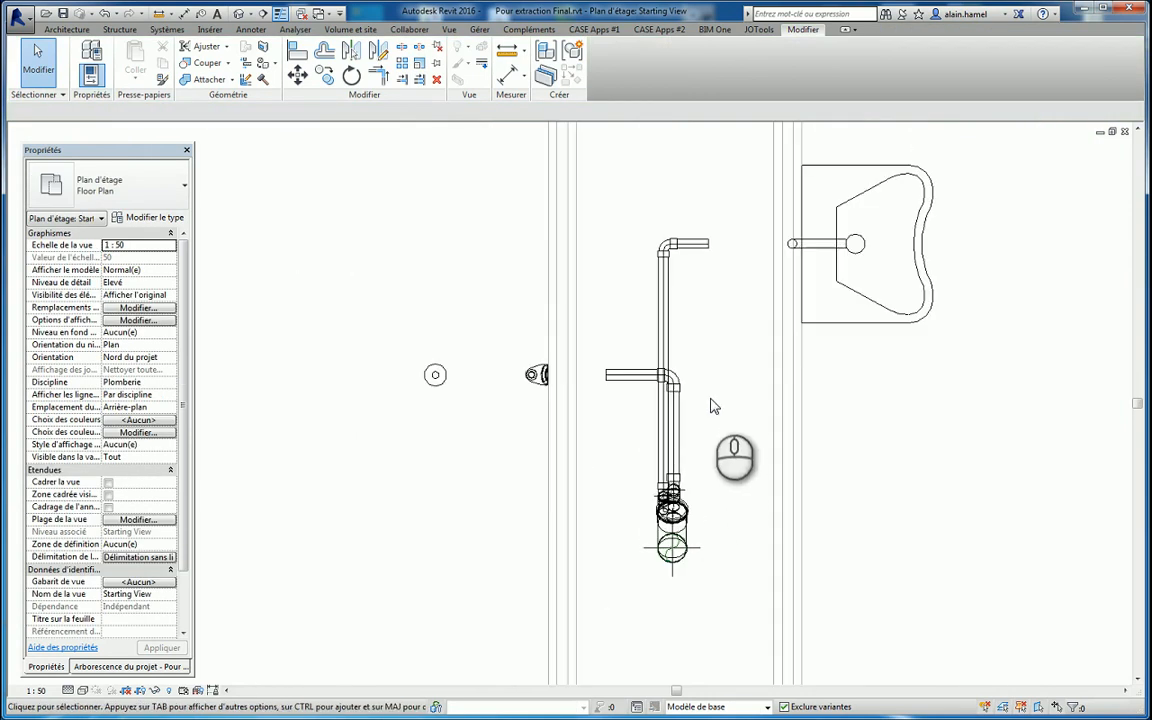
# Step: Connect the PMR washbasin's 32 mm sanitary connector to the short branch of the 32 mm pipe
pyautogui.scroll(1, 720, 365)
pyautogui.click(856, 218)
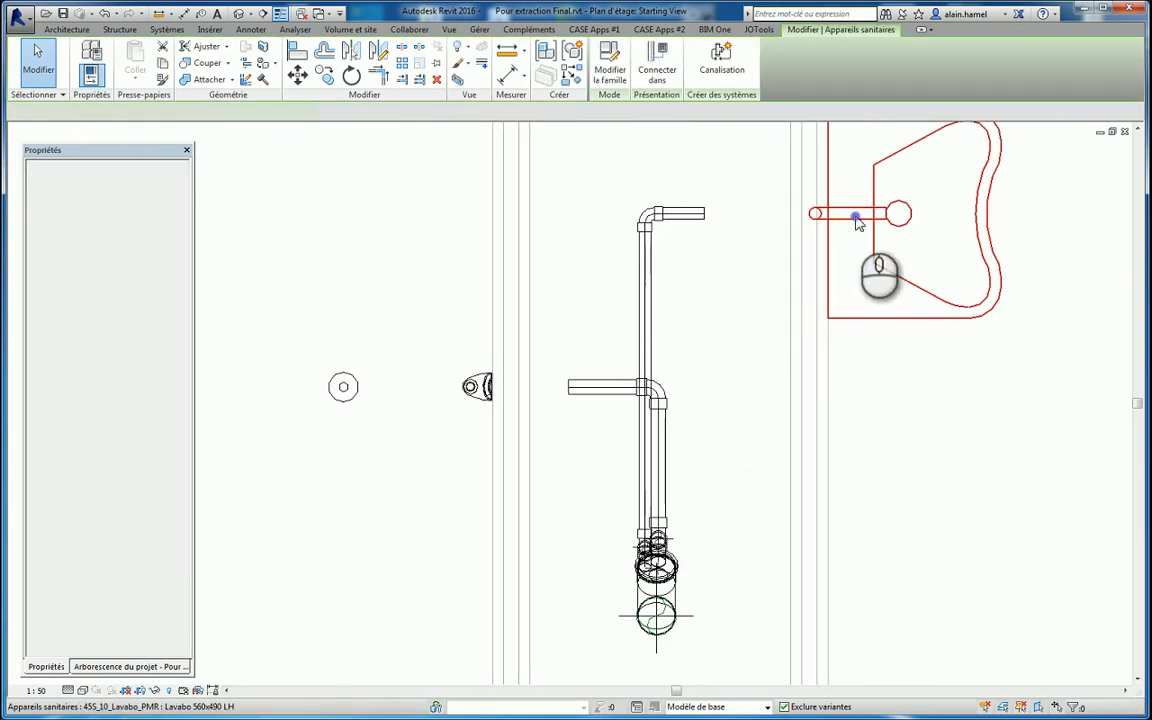
pyautogui.click(658, 72)
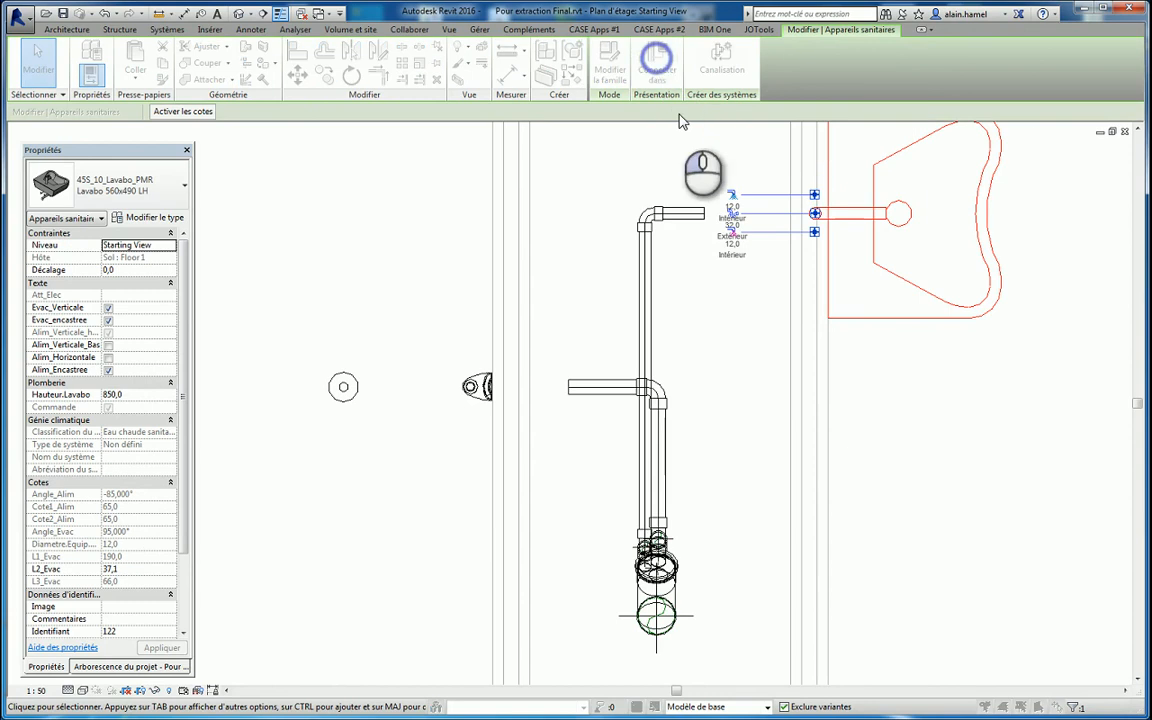
pyautogui.click(700, 220)
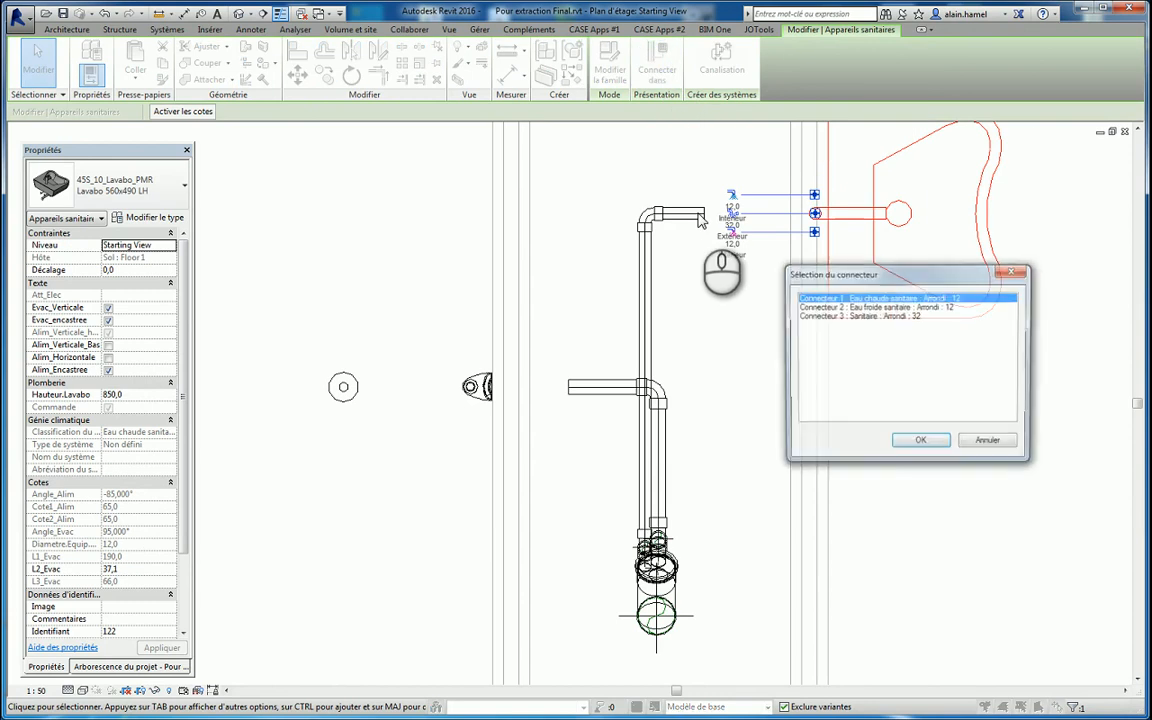
pyautogui.click(893, 316)
pyautogui.click(921, 444)
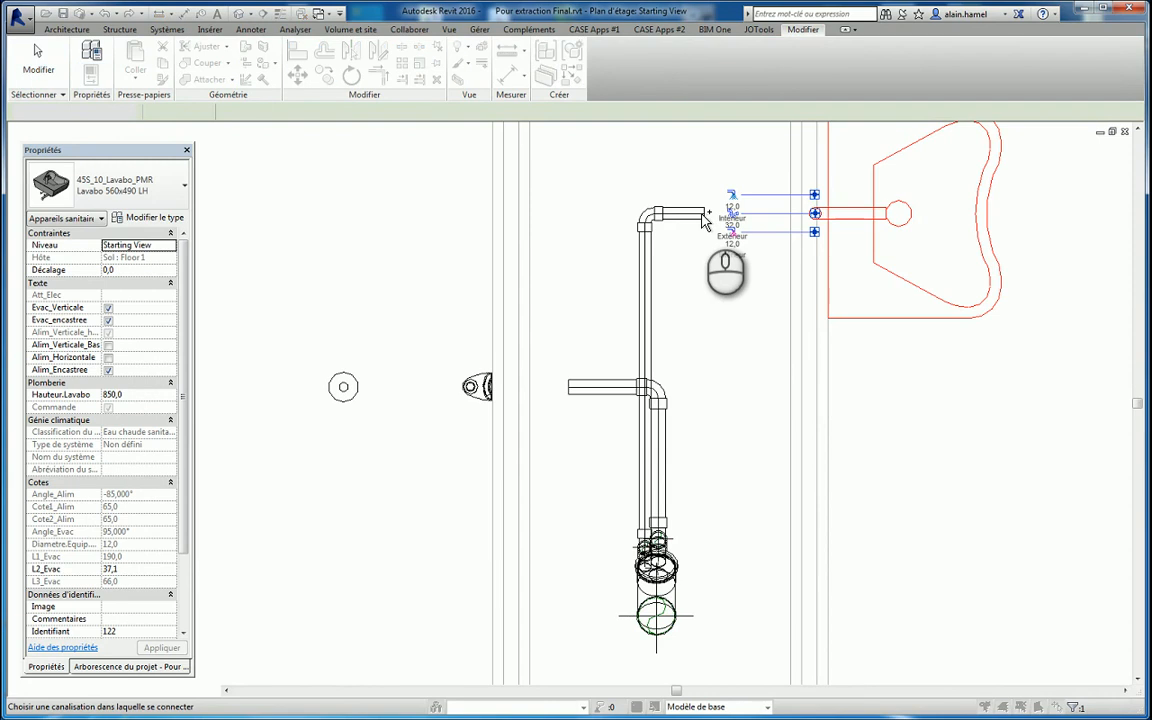
pyautogui.click(700, 215)
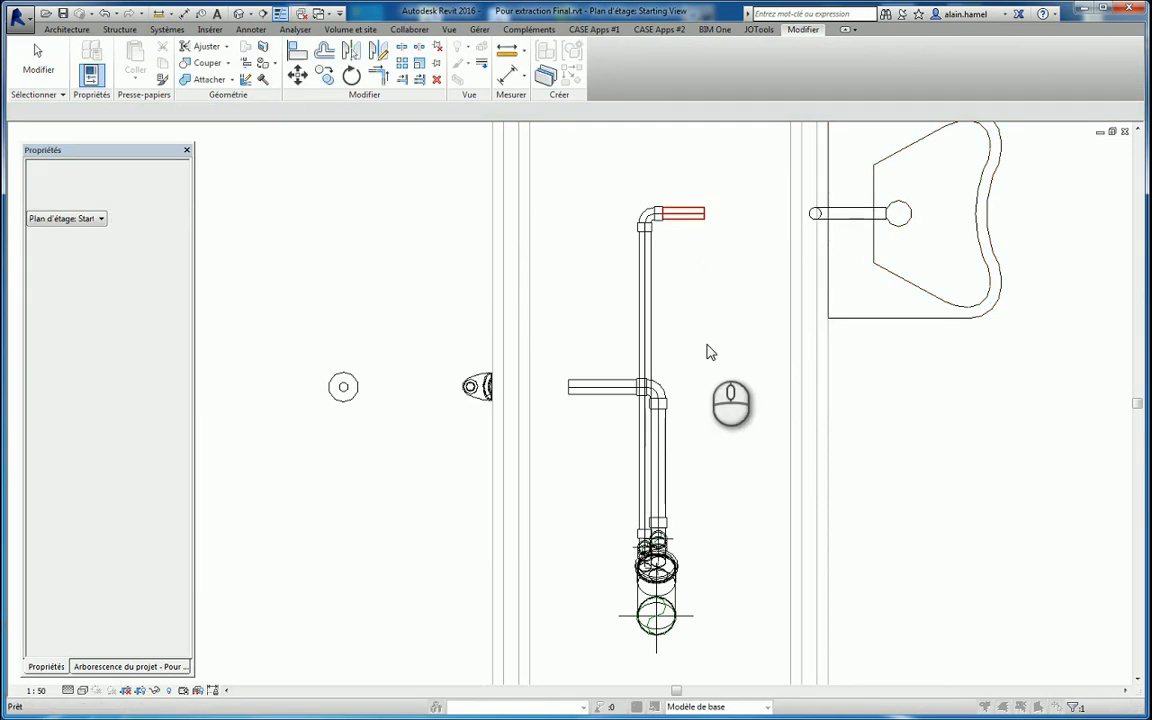
# Step: Connect the shower's 40 mm sanitary connector to the short branch of the 40 mm pipe
pyautogui.click(343, 390)
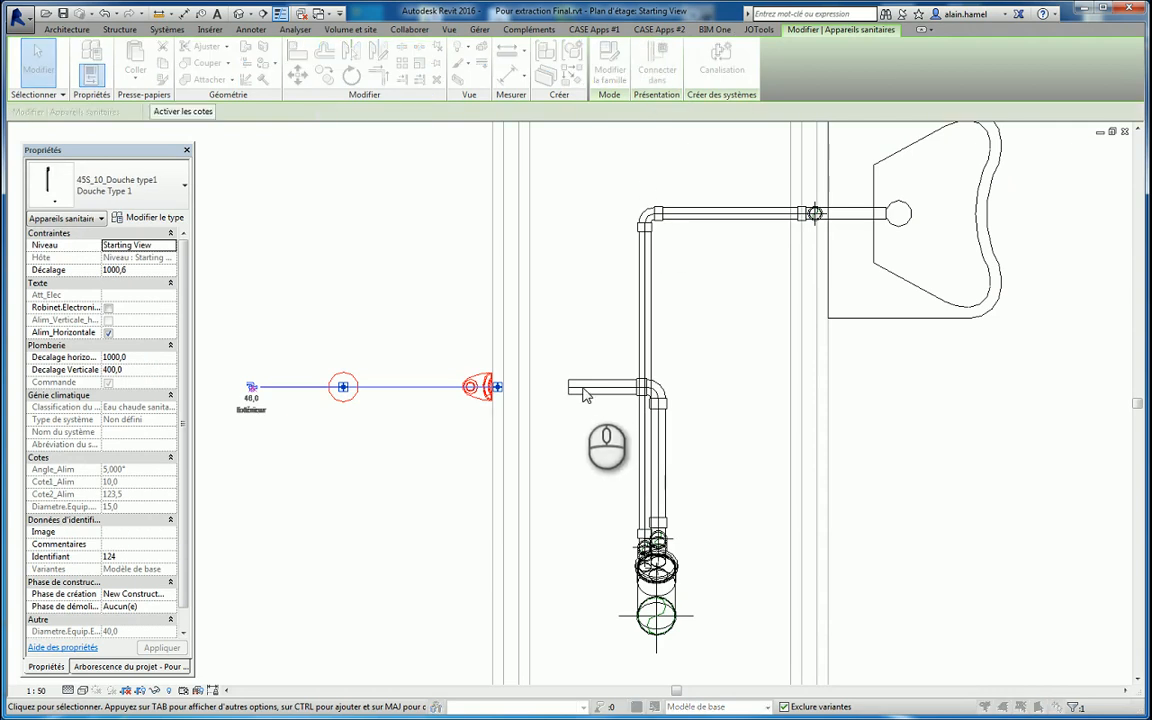
pyautogui.click(845, 306)
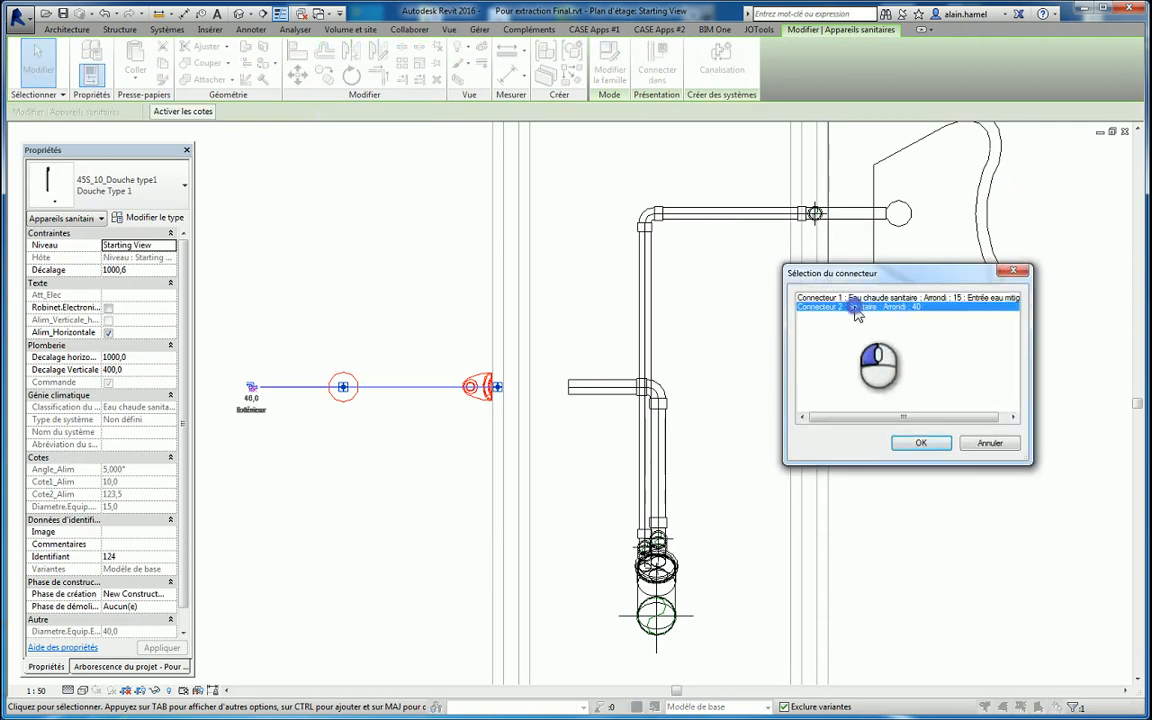
pyautogui.click(916, 443)
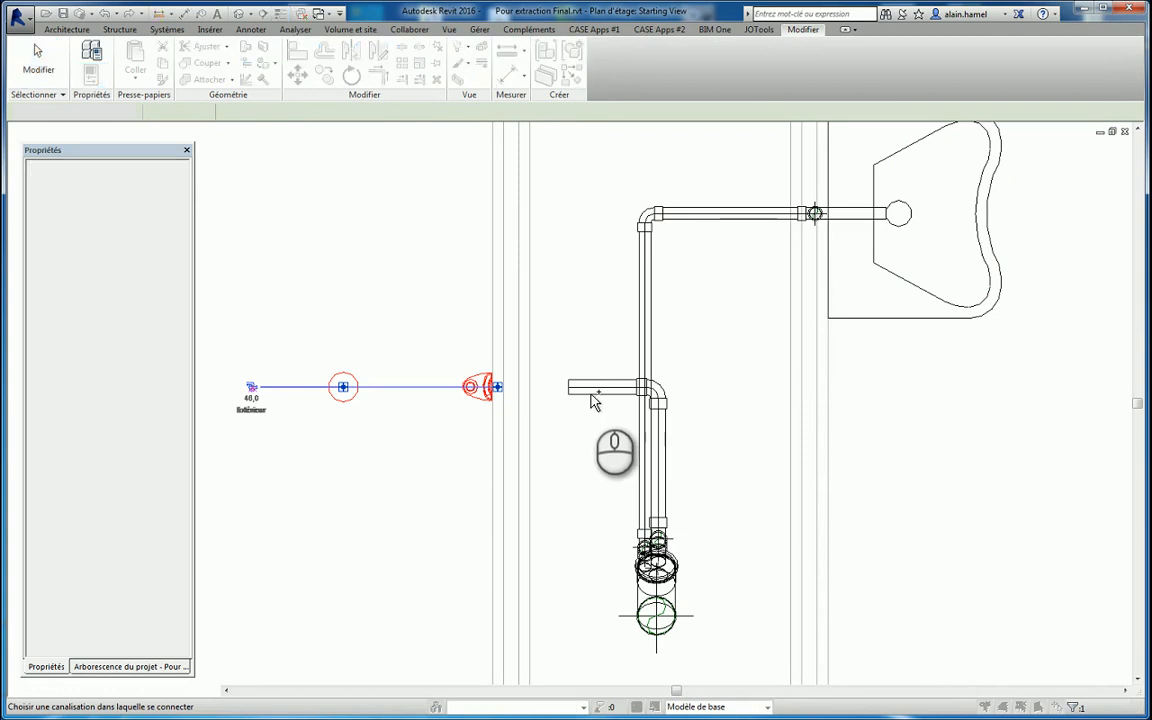
pyautogui.click(594, 400)
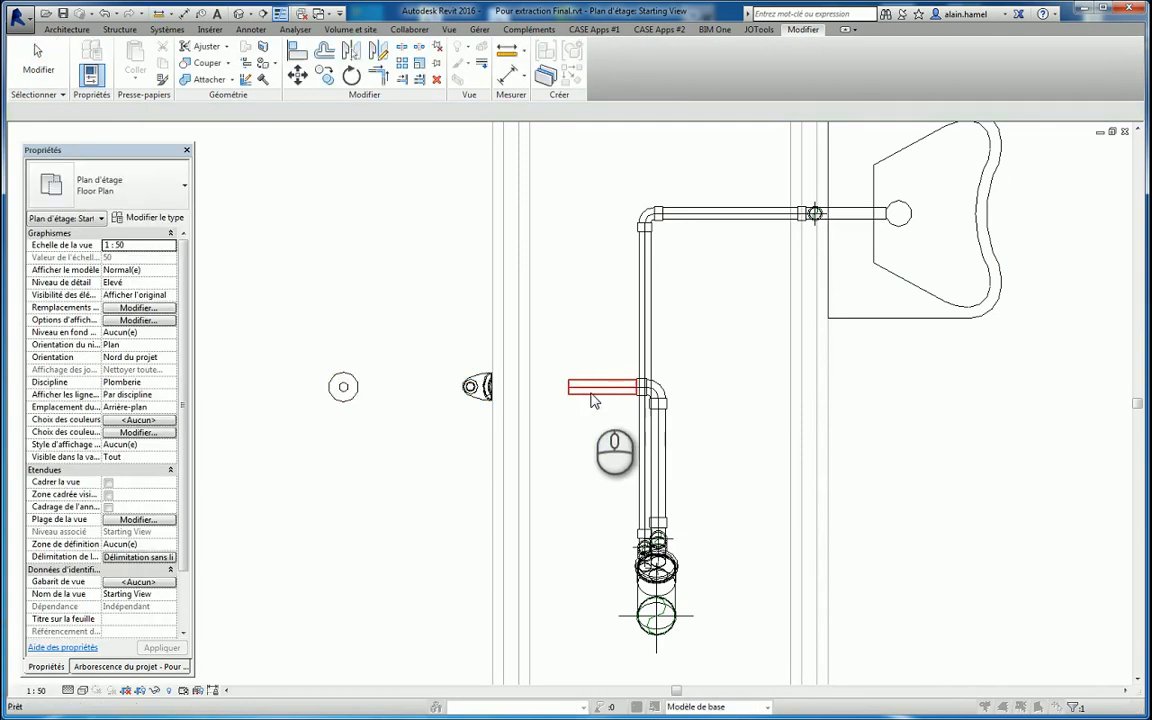
pyautogui.scroll(-5, 740, 368)
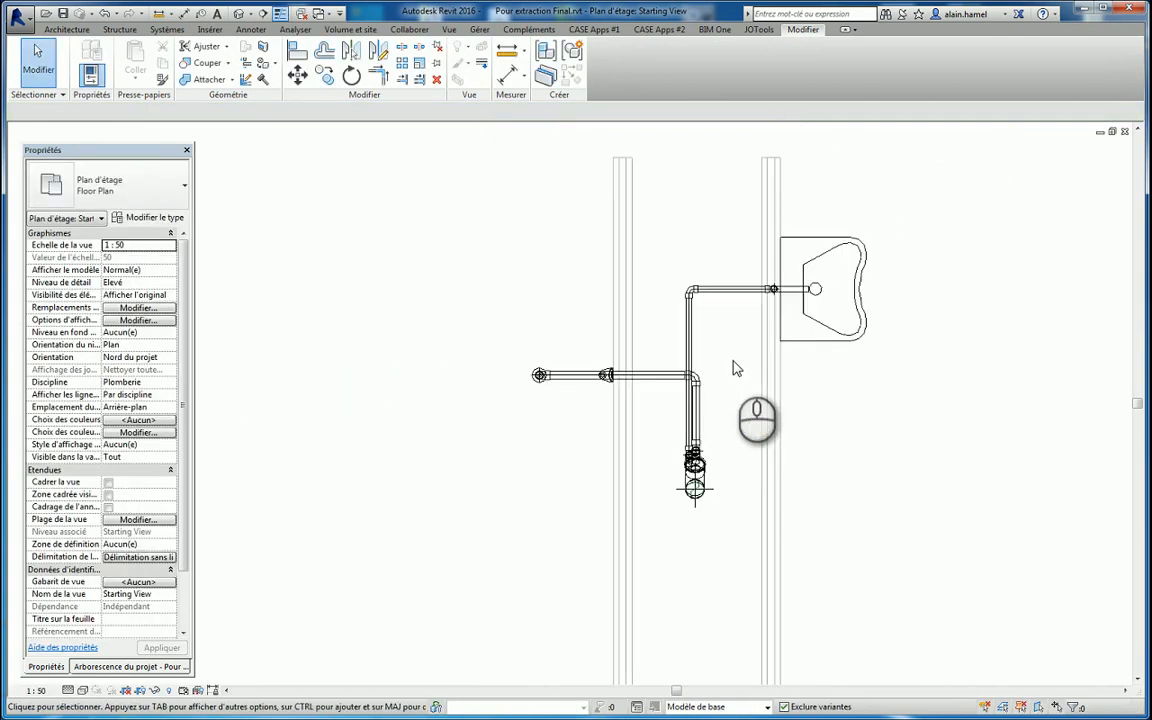
# Step: Rotate the Section 5 line by 90° in the floor plan so it runs parallel to the two walls
pyautogui.scroll(-3, 735, 368)
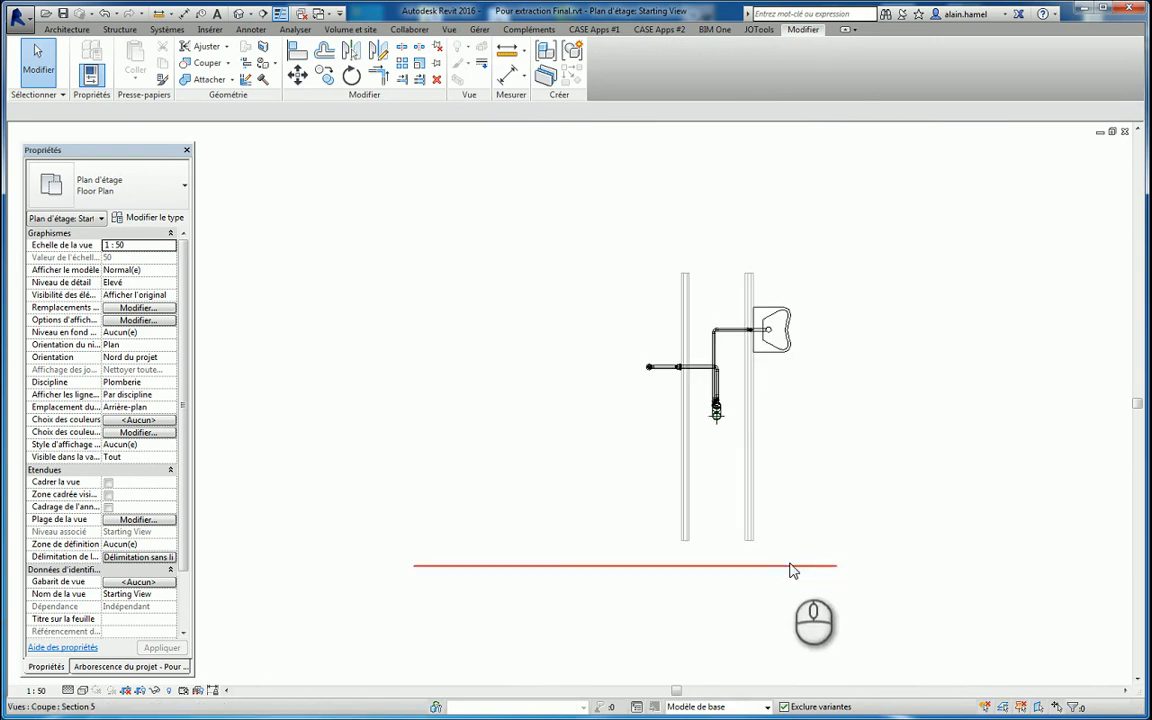
pyautogui.click(800, 567)
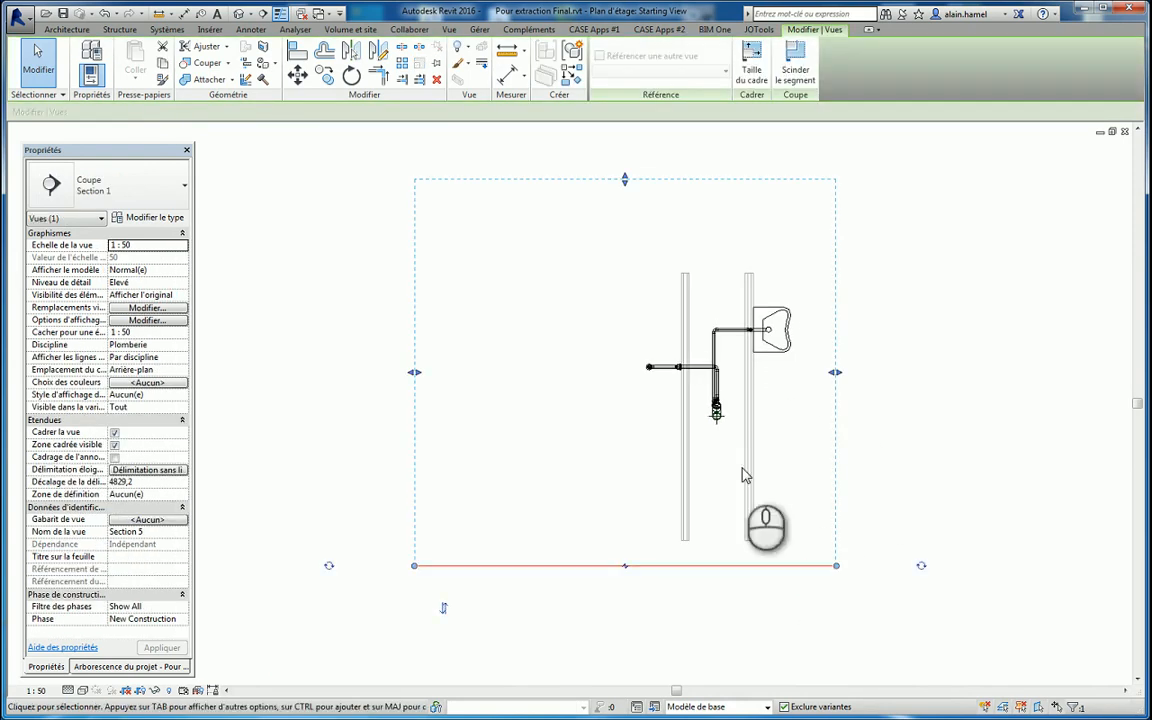
pyautogui.click(351, 76)
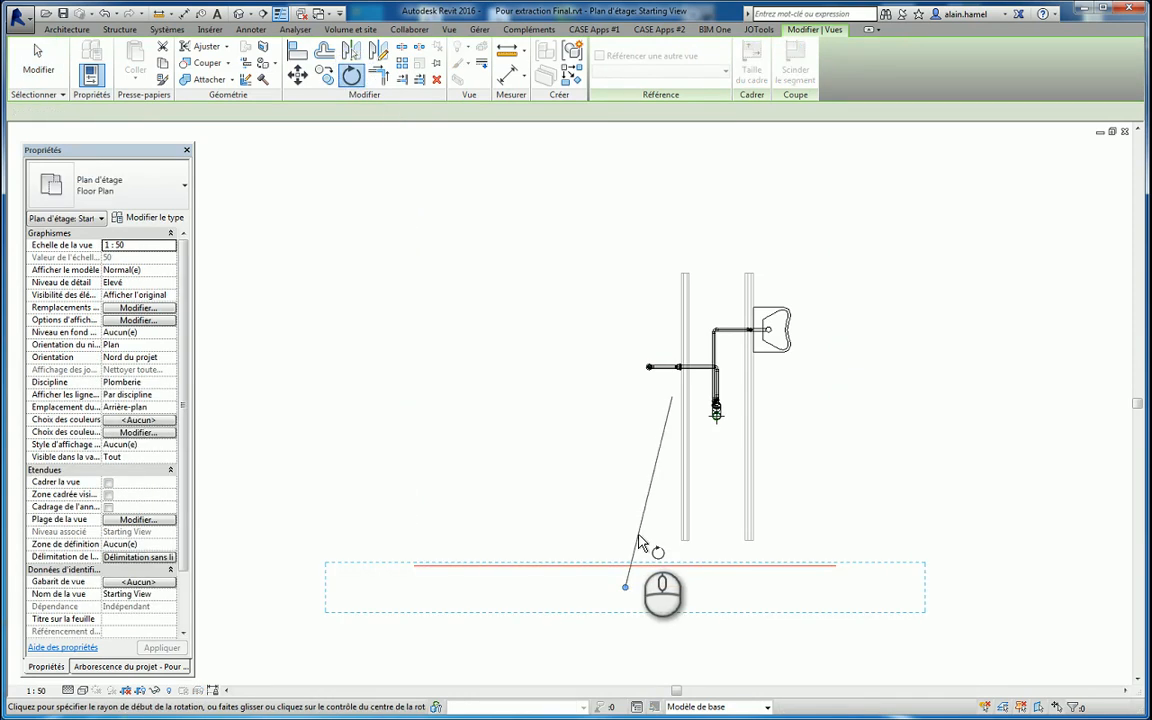
pyautogui.click(740, 586)
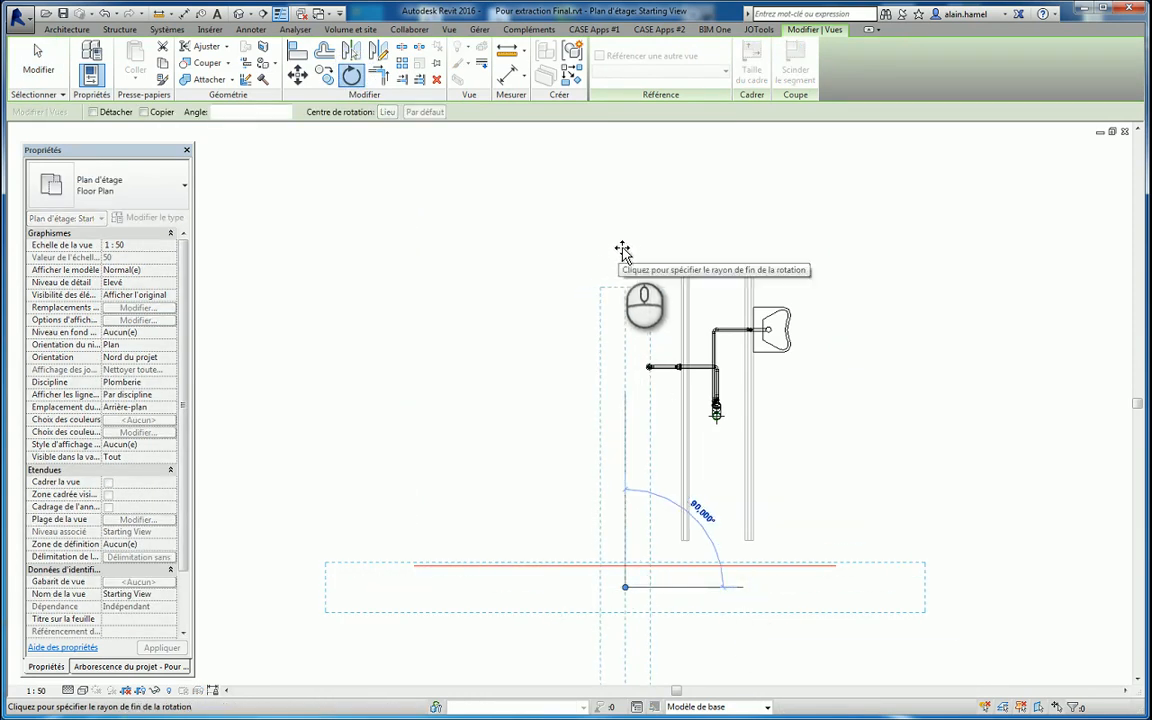
pyautogui.click(622, 248)
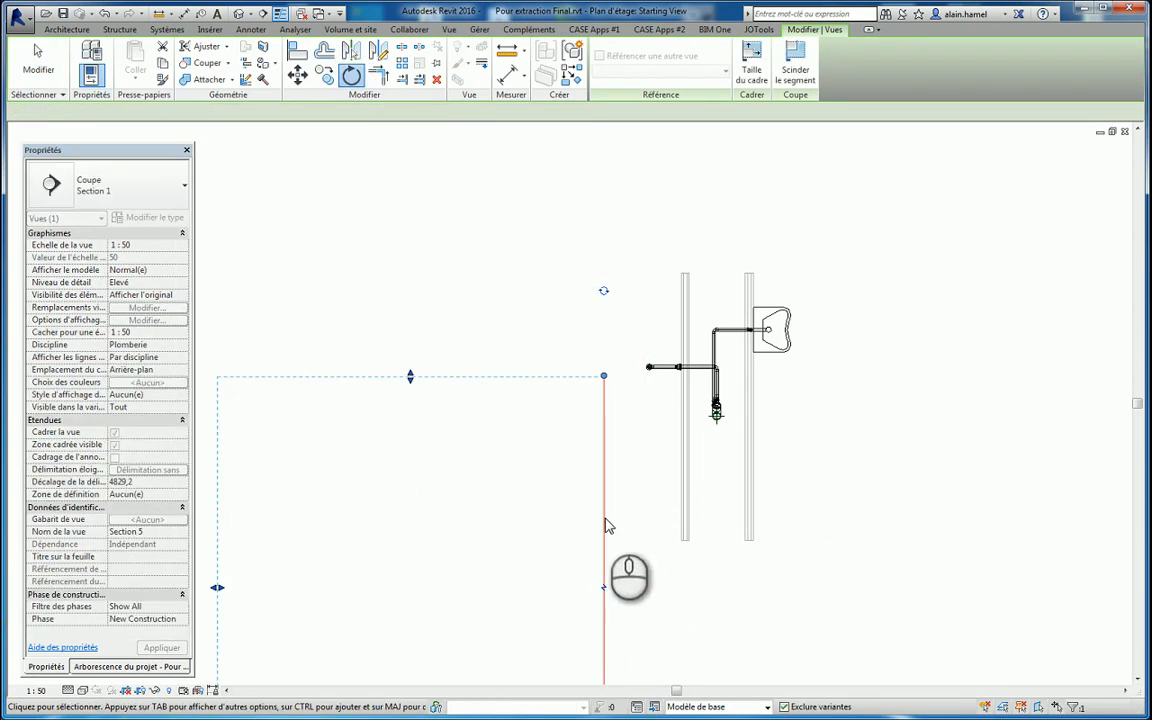
# Step: Move the rotated section line to the far side of the washbasin and open its section view
pyautogui.moveTo(607, 504); pyautogui.dragTo(846, 342)
pyautogui.rightClick(846, 342)
pyautogui.click(905, 426)
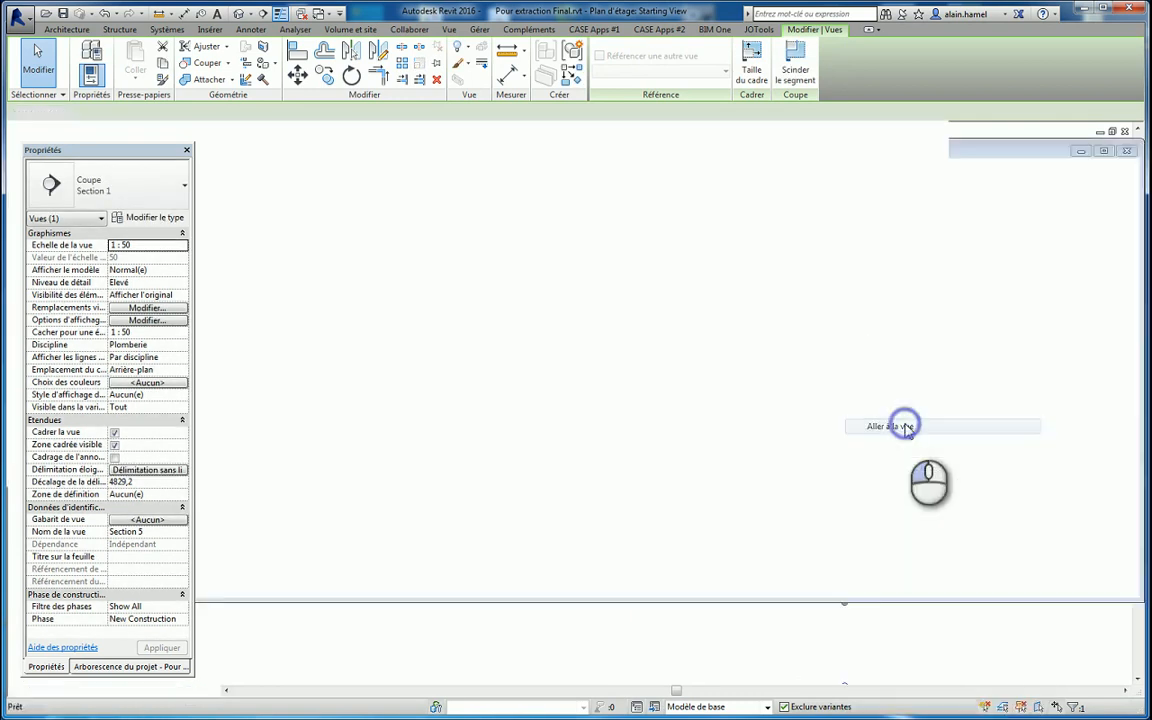
# Step: Lower the washbasin's horizontal 32 mm pipe in the section view so it runs just below the shower's 40 mm pipe
pyautogui.scroll(-1, 760, 415)
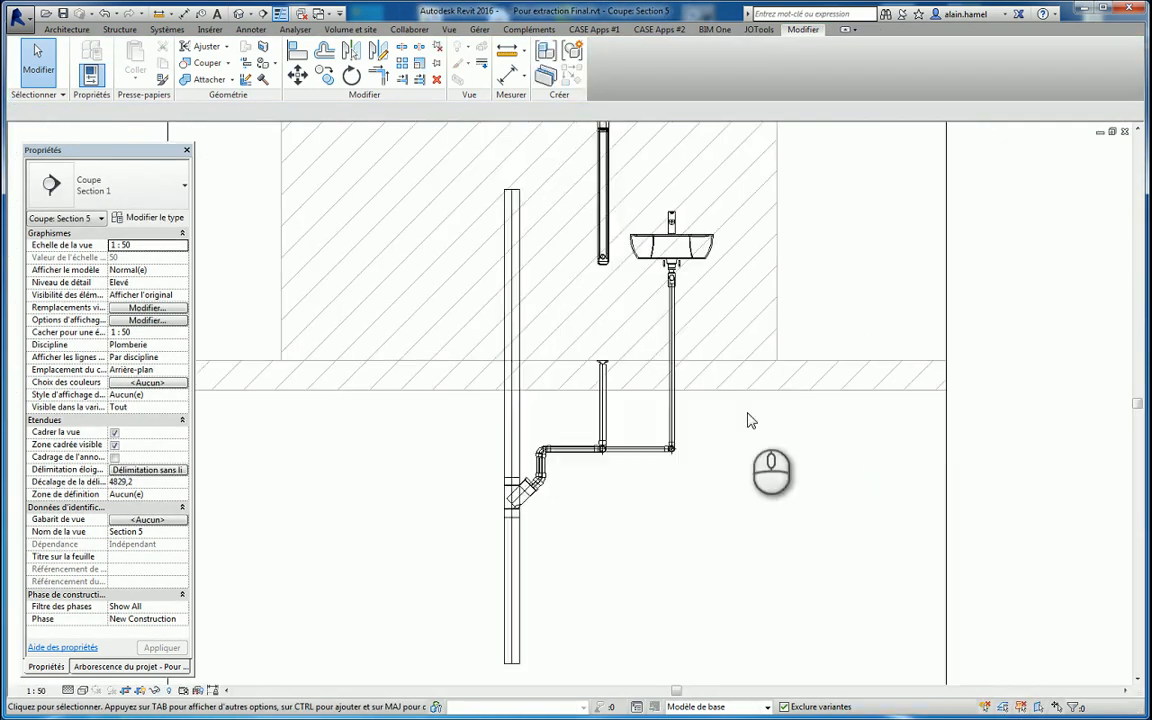
pyautogui.scroll(-1, 777, 404)
pyautogui.scroll(3, 582, 472)
pyautogui.scroll(-1, 414, 454)
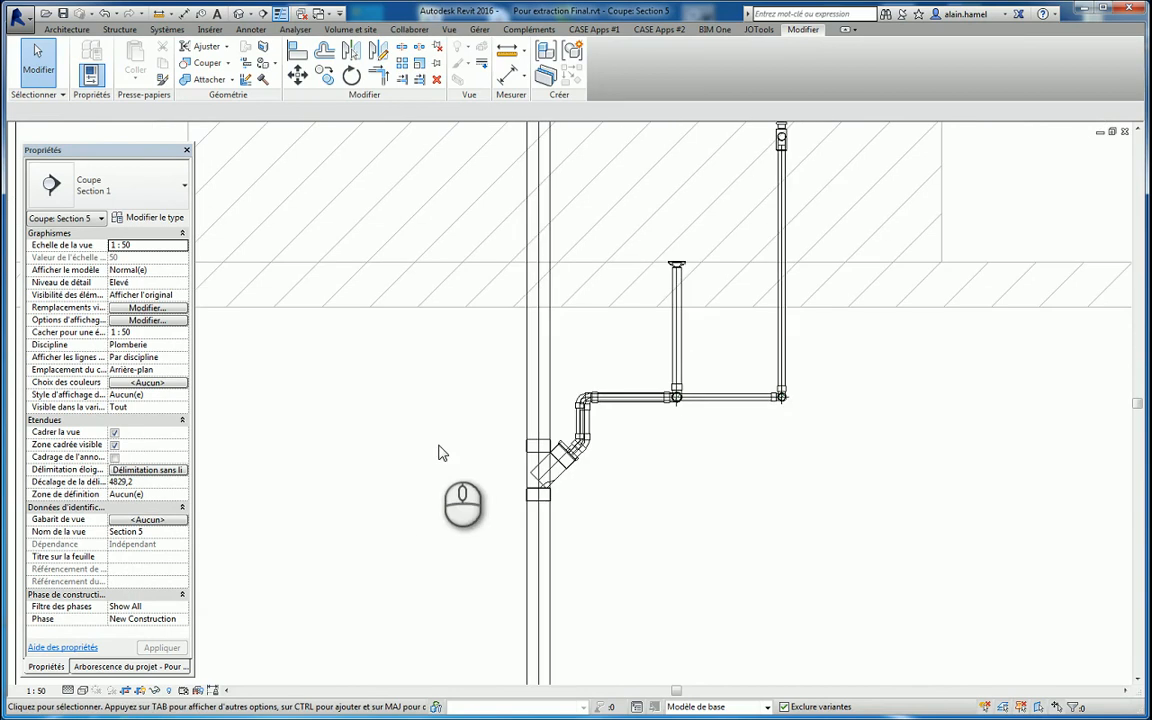
pyautogui.scroll(2, 716, 360)
pyautogui.click(745, 424)
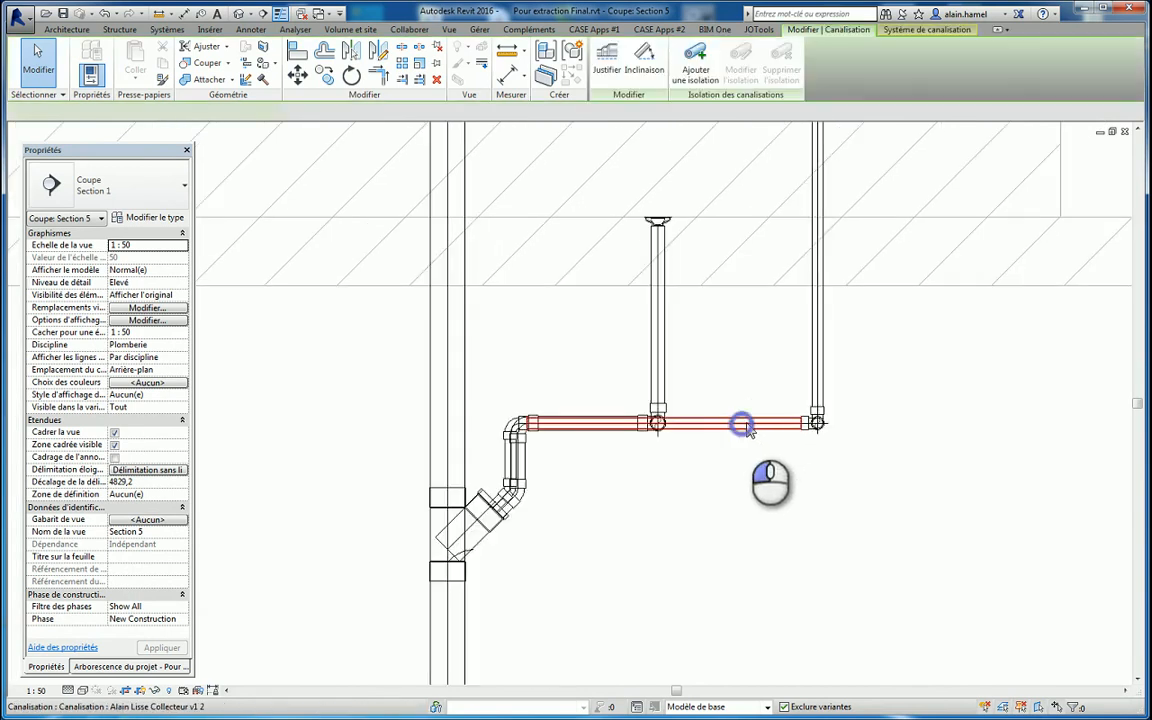
pyautogui.moveTo(748, 424); pyautogui.dragTo(745, 458)
pyautogui.click(715, 527)
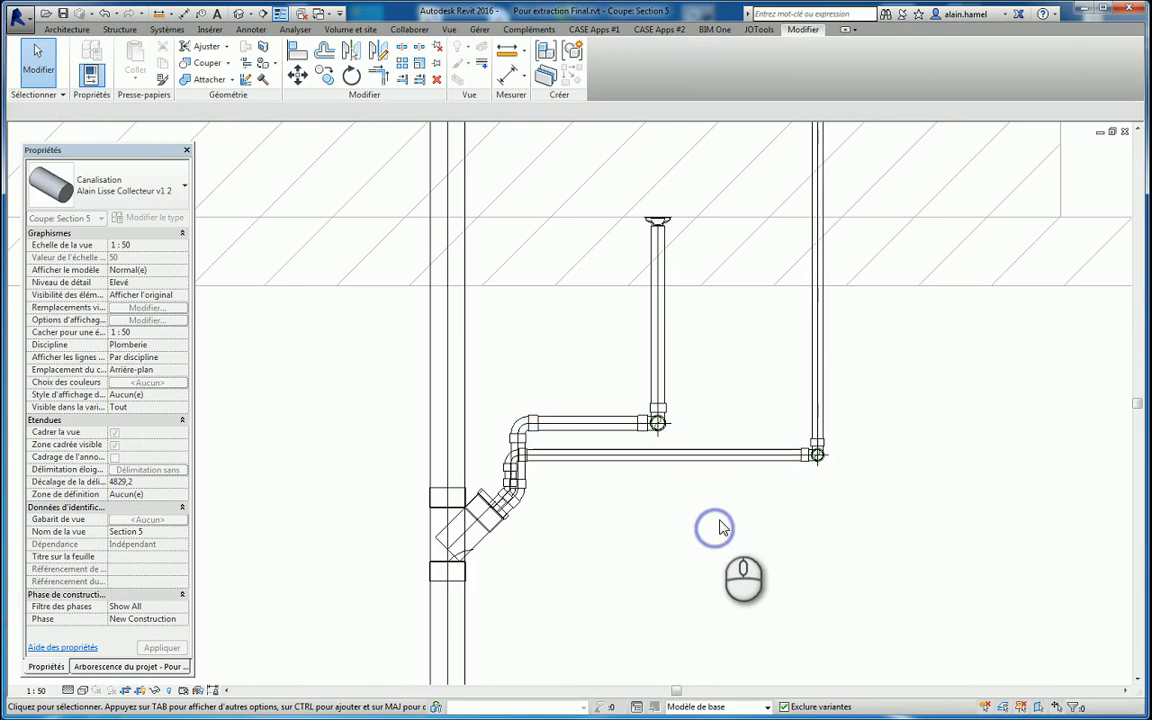
# Step: Raise the stack fitting and both horizontal branch runs together in the section view, bringing them close under the floor slab
pyautogui.scroll(-3, 733, 419)
pyautogui.moveTo(466, 375); pyautogui.dragTo(885, 577)
pyautogui.press('Up')
pyautogui.press('Up')
pyautogui.press('Up')
pyautogui.press('Up')
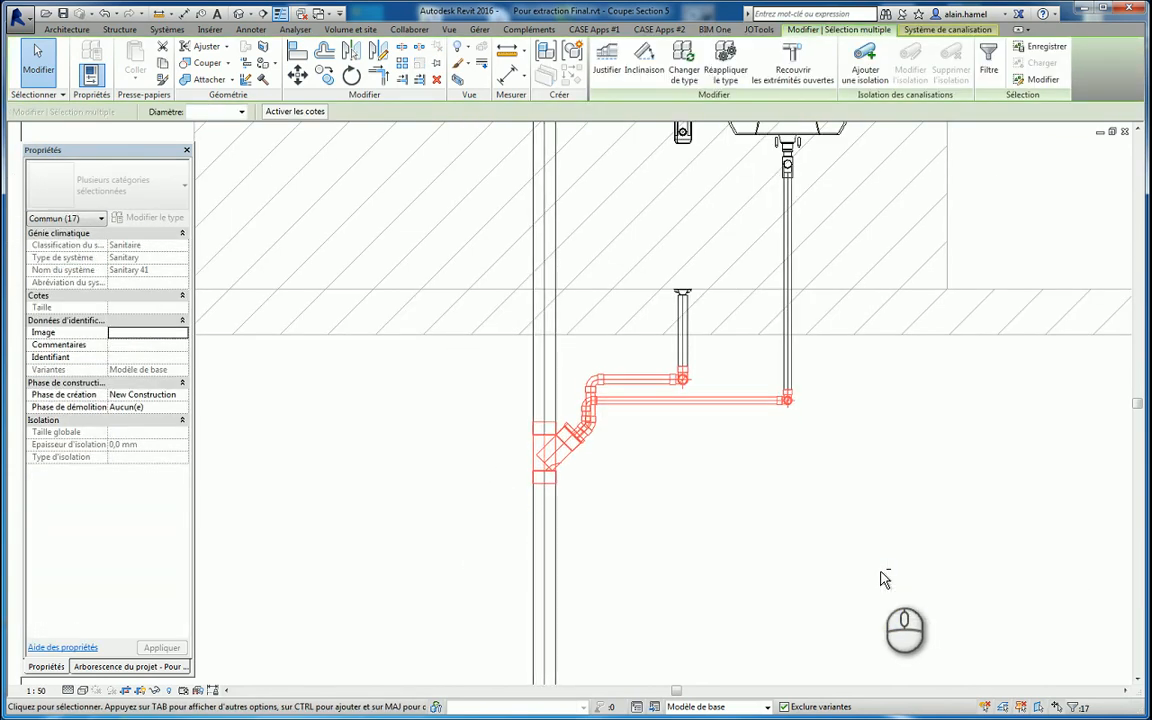
pyautogui.press('Up')
pyautogui.press('Up')
pyautogui.press('Up')
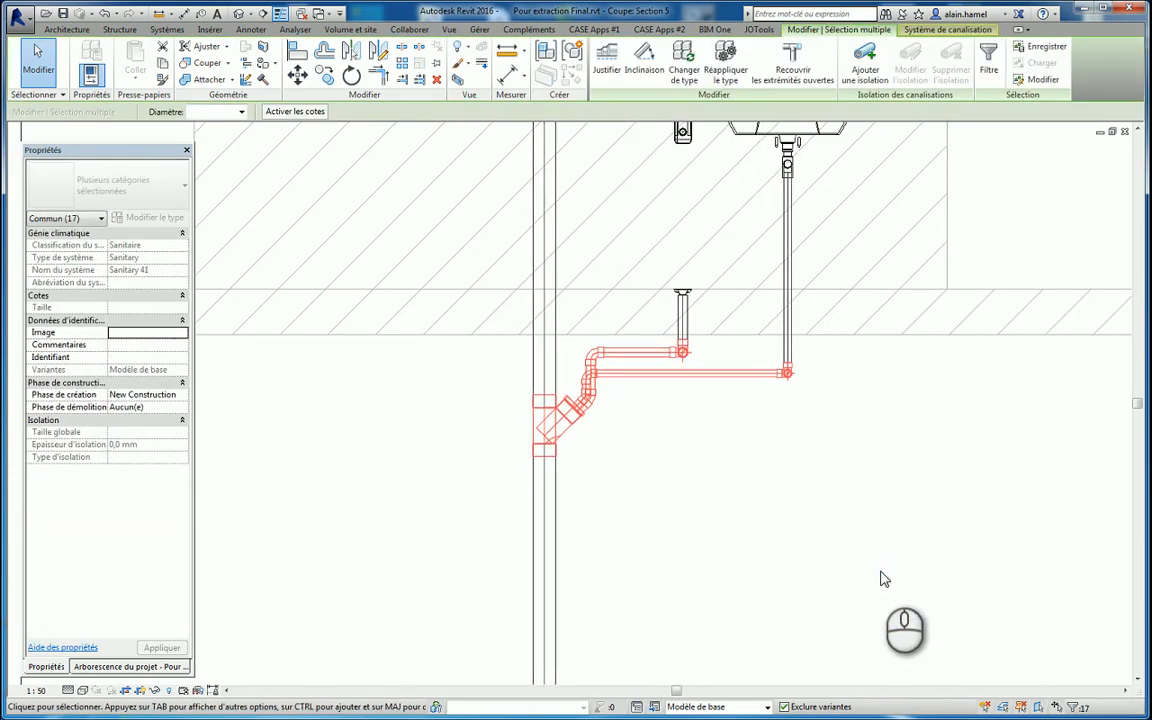
pyautogui.press('Up')
pyautogui.click(850, 510)
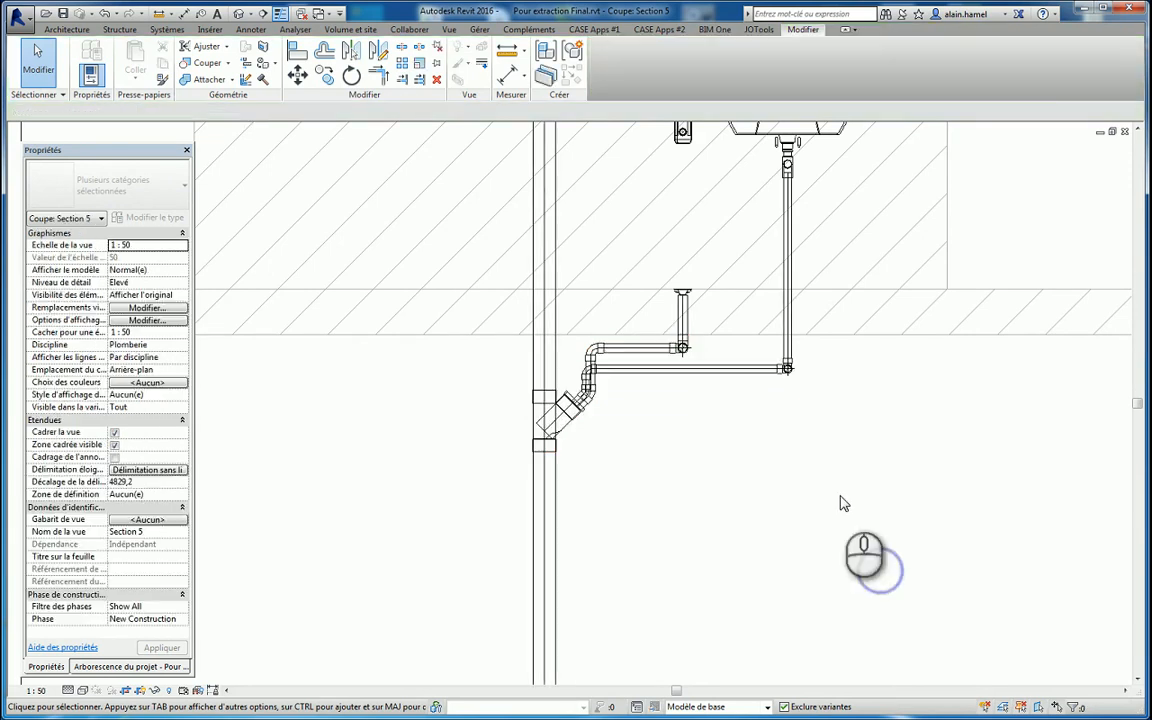
# Step: Close the section view and show the stack, branch pipes, shower and washbasin from the floor plan in a boxed 3D view
pyautogui.click(1125, 131)
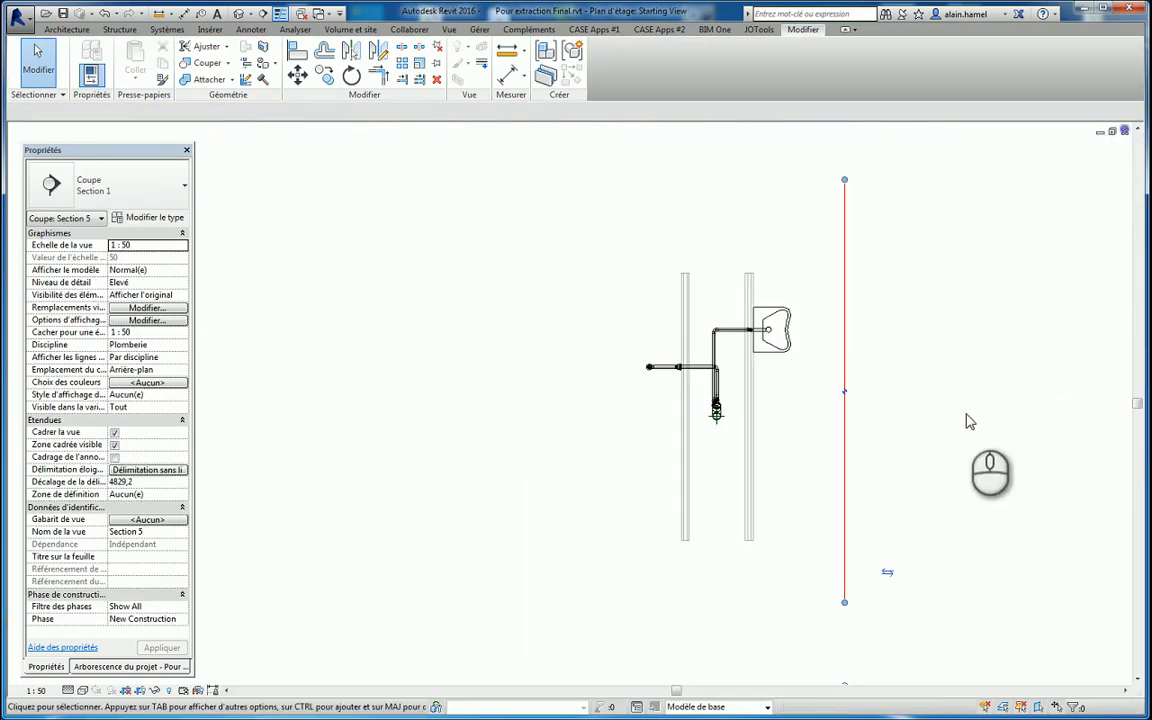
pyautogui.moveTo(584, 272); pyautogui.dragTo(829, 478)
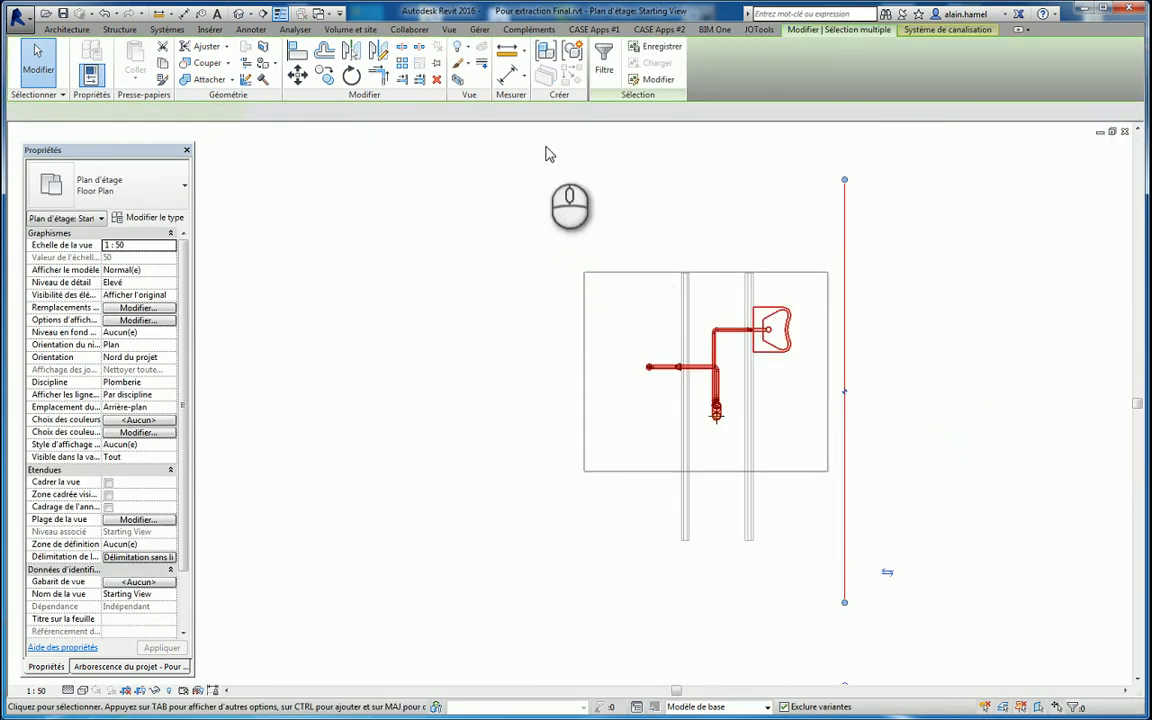
pyautogui.click(459, 80)
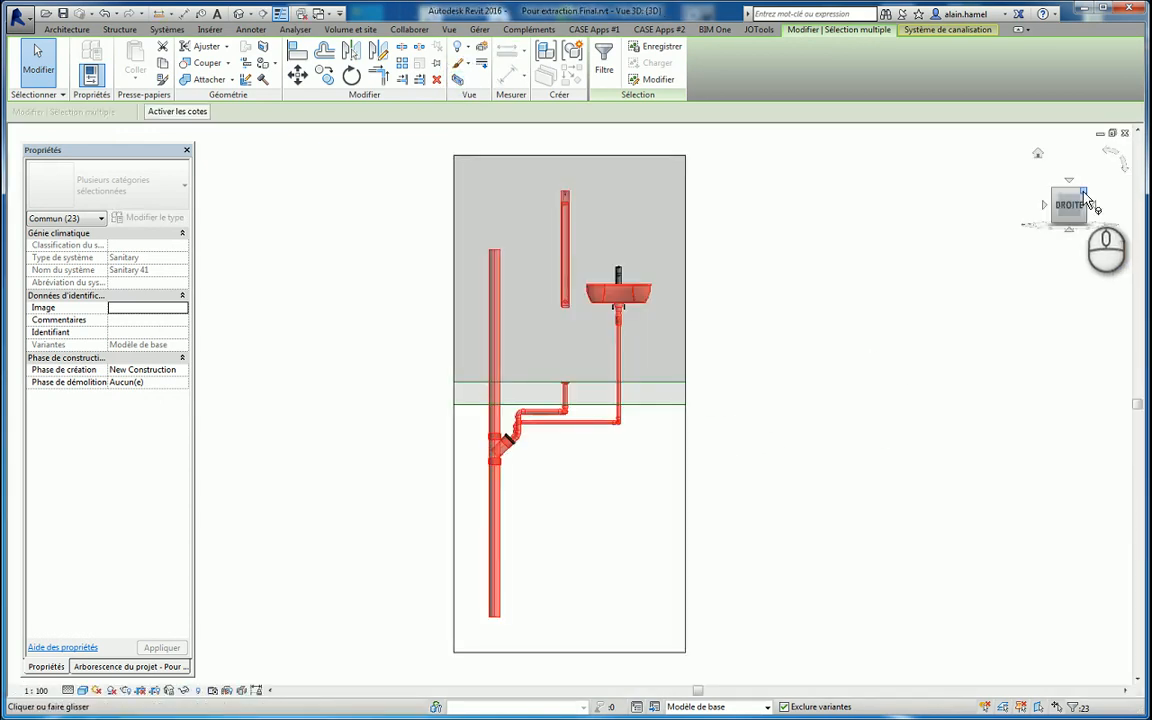
# Step: Examine the shower and washbasin branches and their connection to the stack fitting in 3D
pyautogui.click(1084, 193)
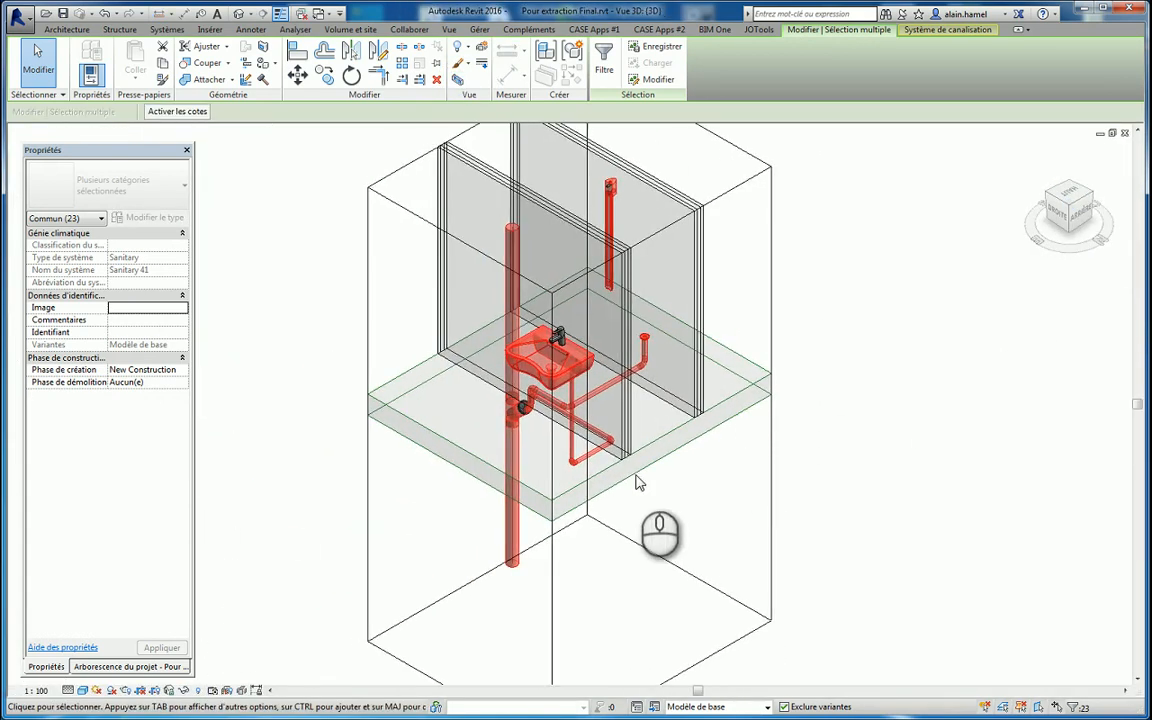
pyautogui.keyDown('shift'); pyautogui.moveTo(612, 481); pyautogui.dragTo(391, 329, button='middle'); pyautogui.keyUp('shift')
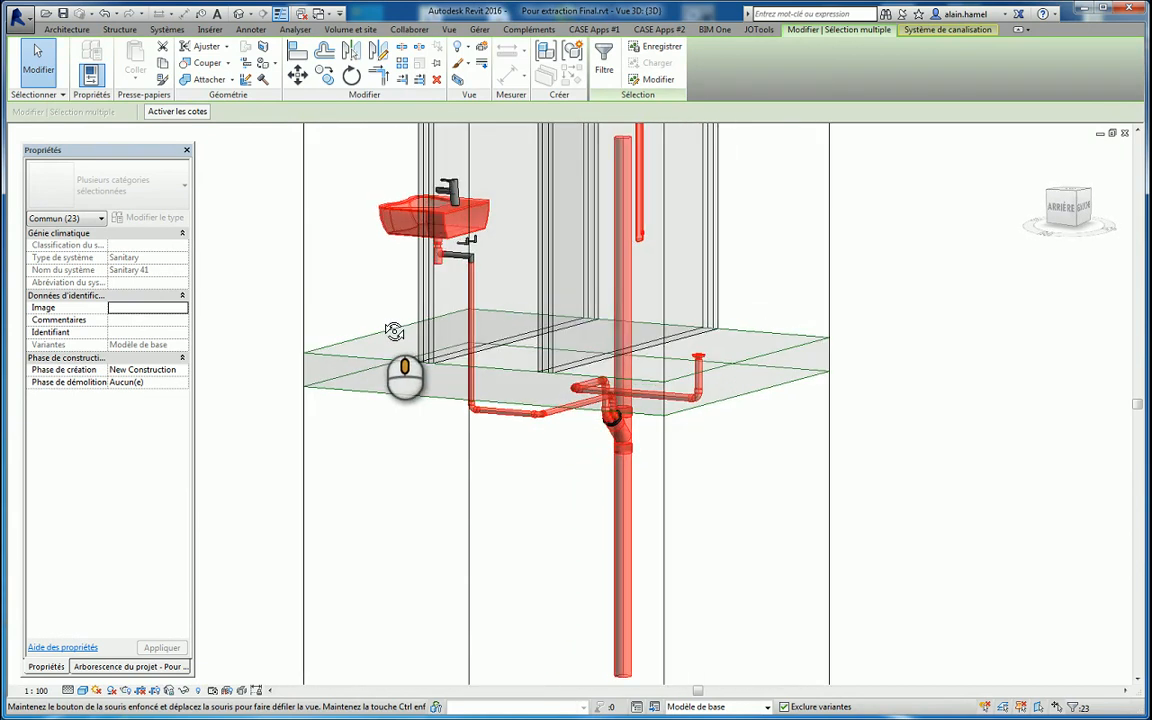
pyautogui.click(777, 548)
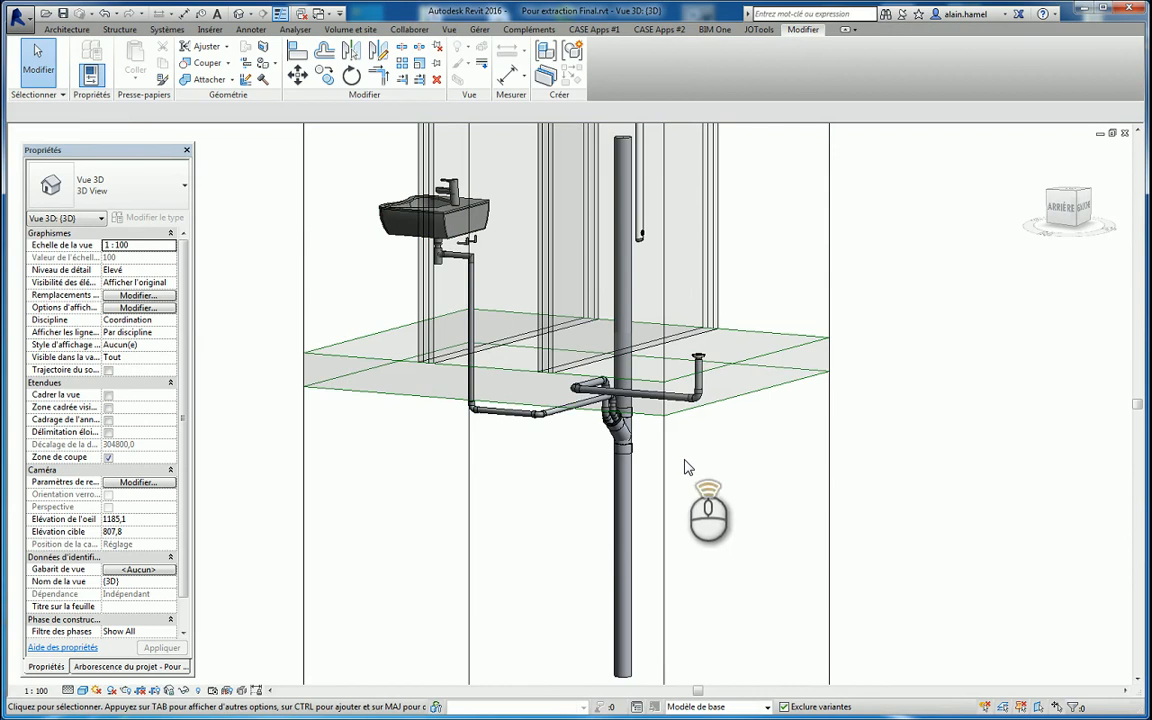
pyautogui.scroll(3, 685, 468)
pyautogui.scroll(-1, 697, 455)
pyautogui.scroll(-3, 712, 450)
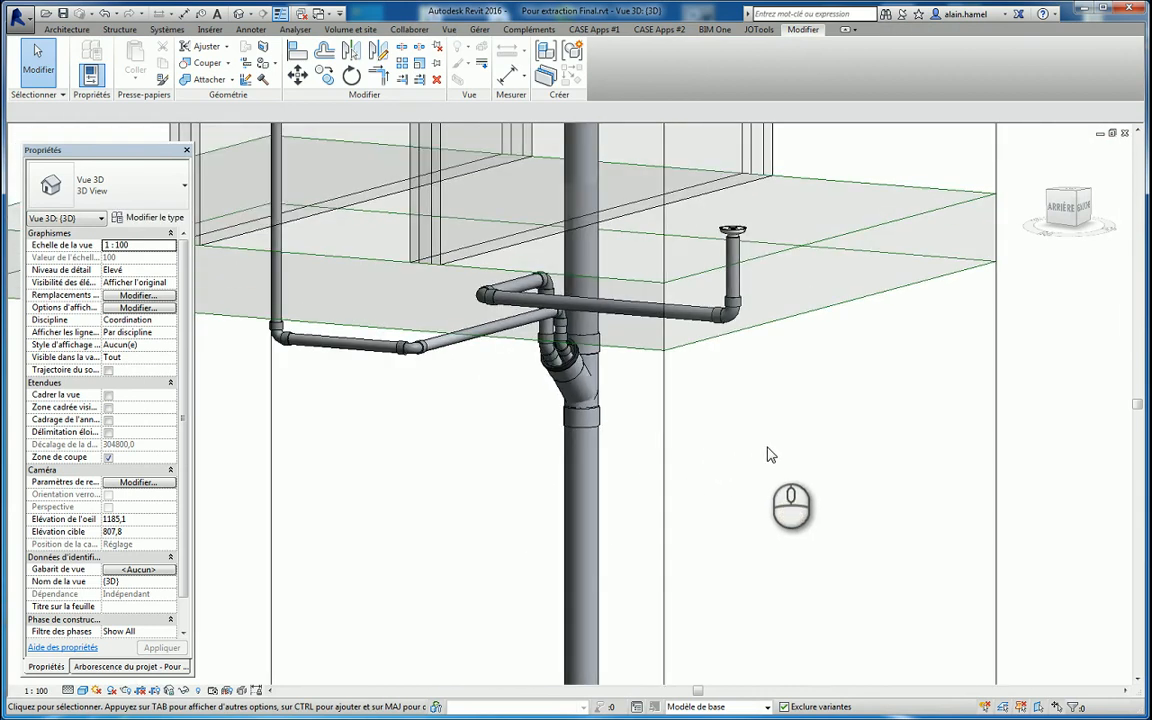
pyautogui.scroll(-2, 770, 455)
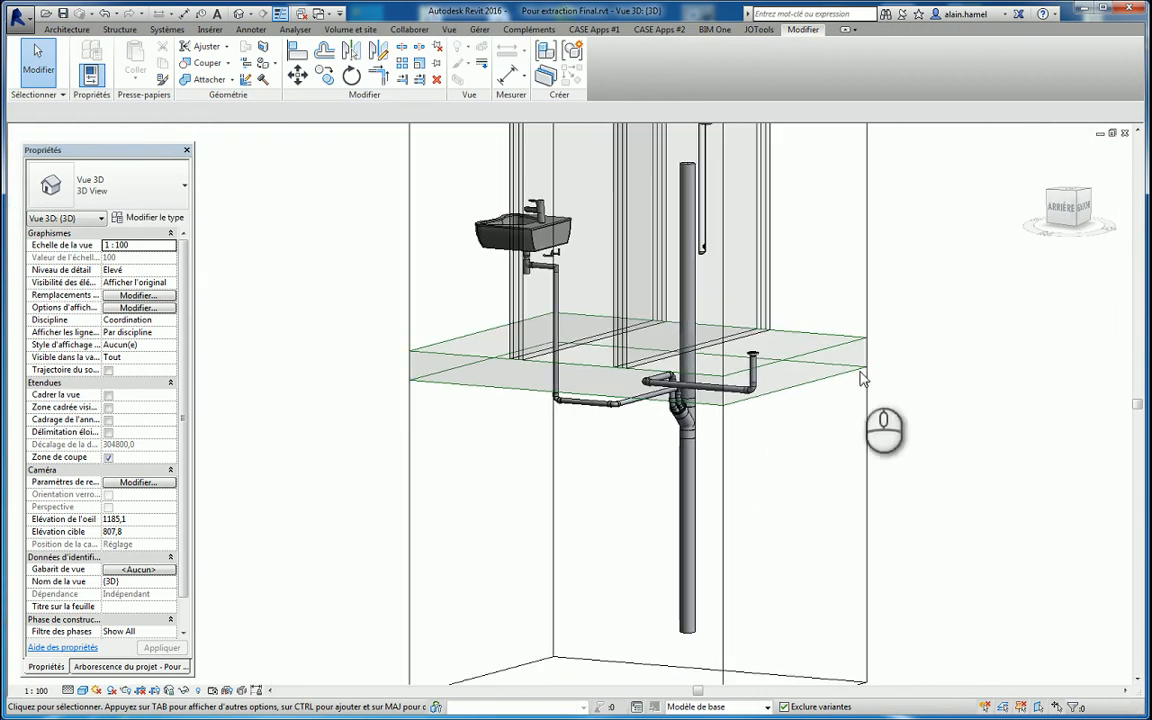